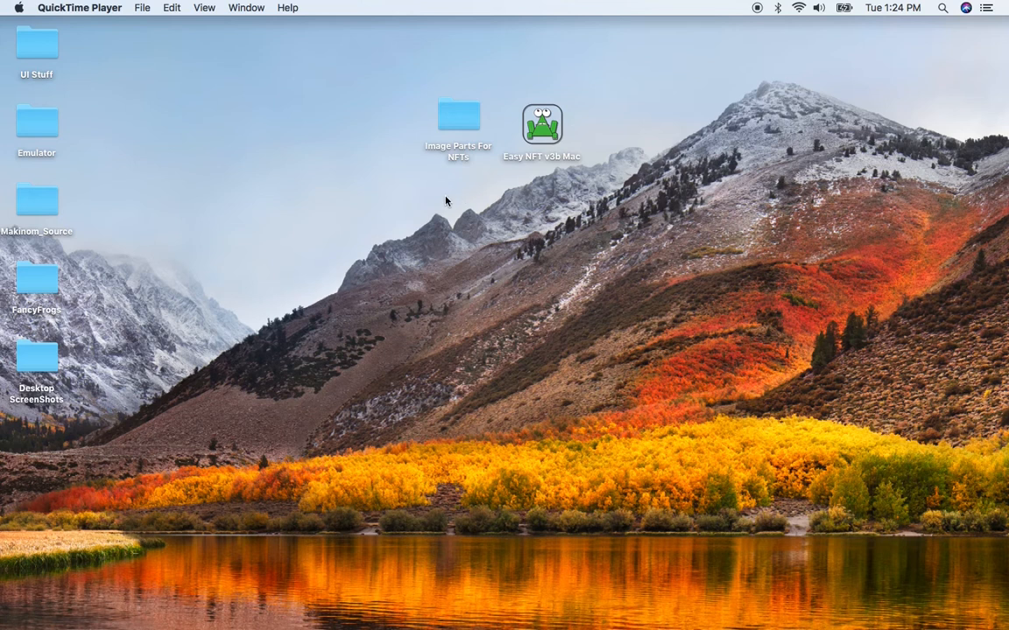
- Launch the Easy NFT v3b Mac application from the desktop
click(437, 180)
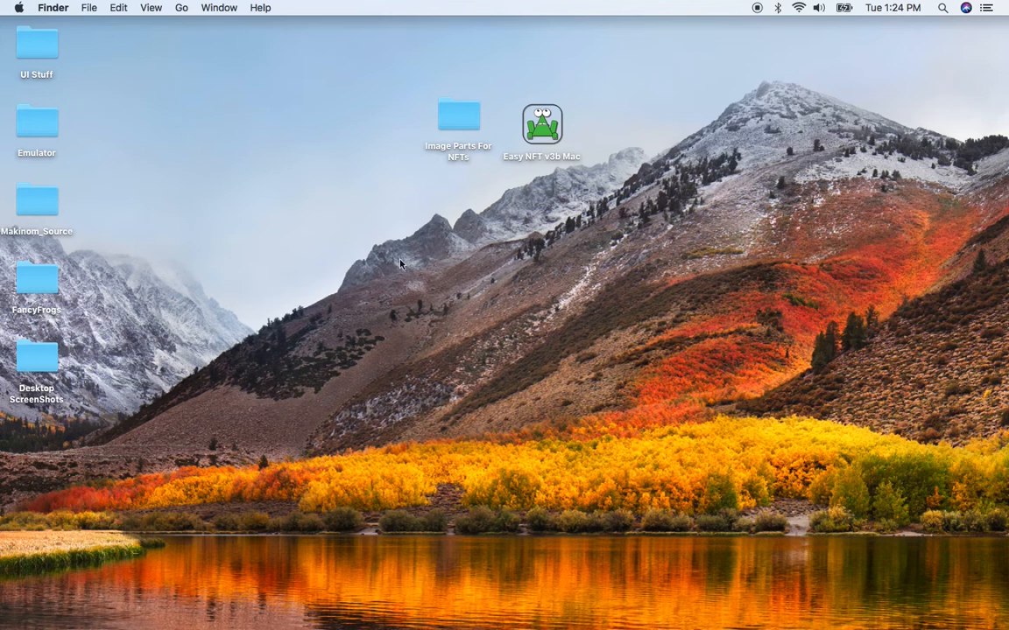
double_click(546, 138)
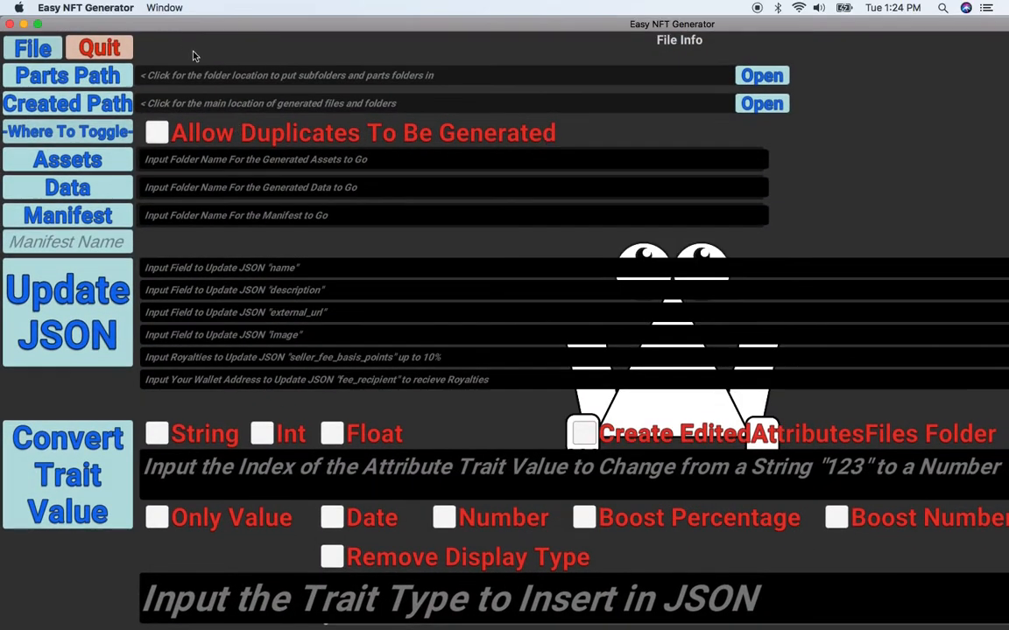
- Move the Easy NFT Generator window and maximize it to full screen
drag(166, 28, 419, 77)
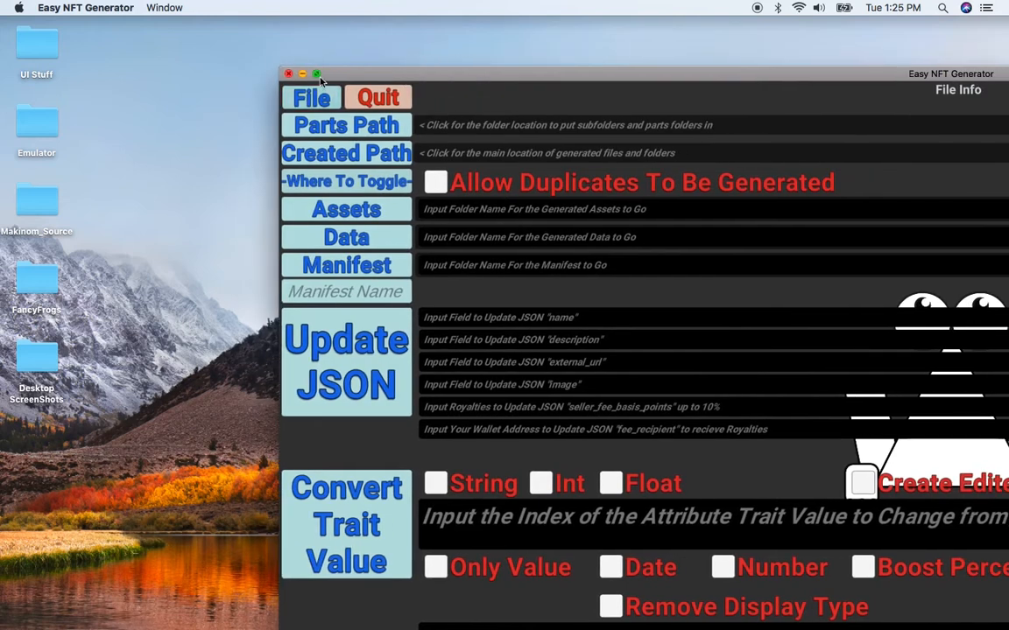
click(317, 75)
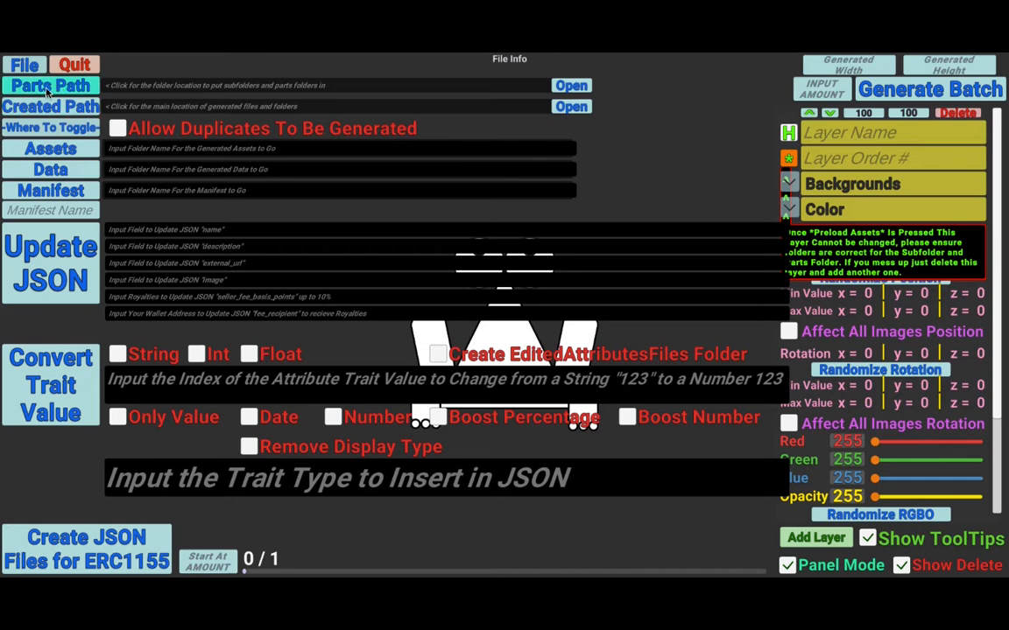
- Set the Parts Path to the default StreamingAssets folder and open that folder in Finder
click(77, 89)
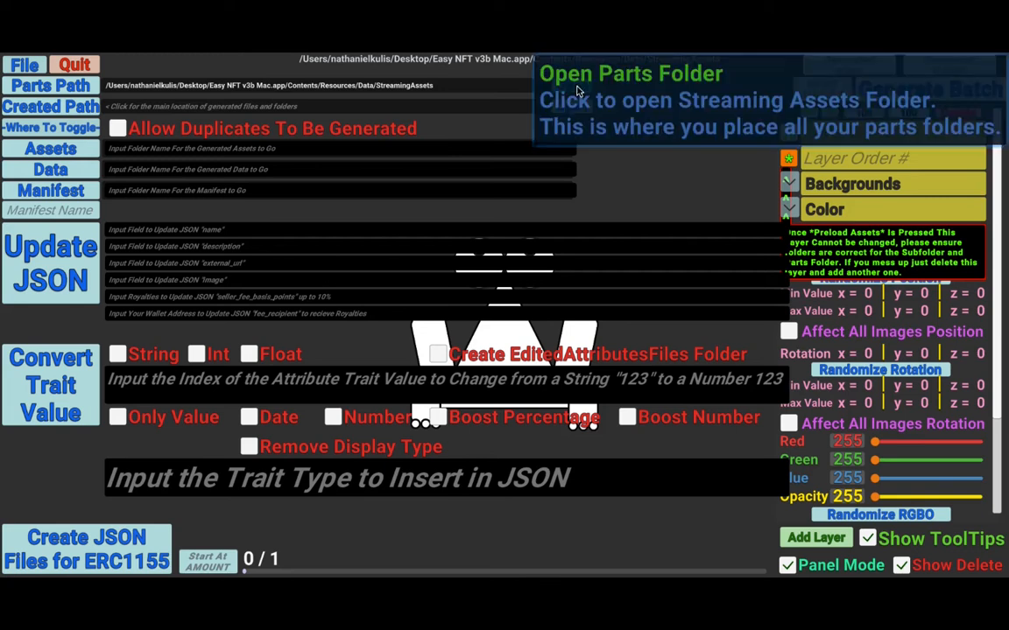
click(600, 90)
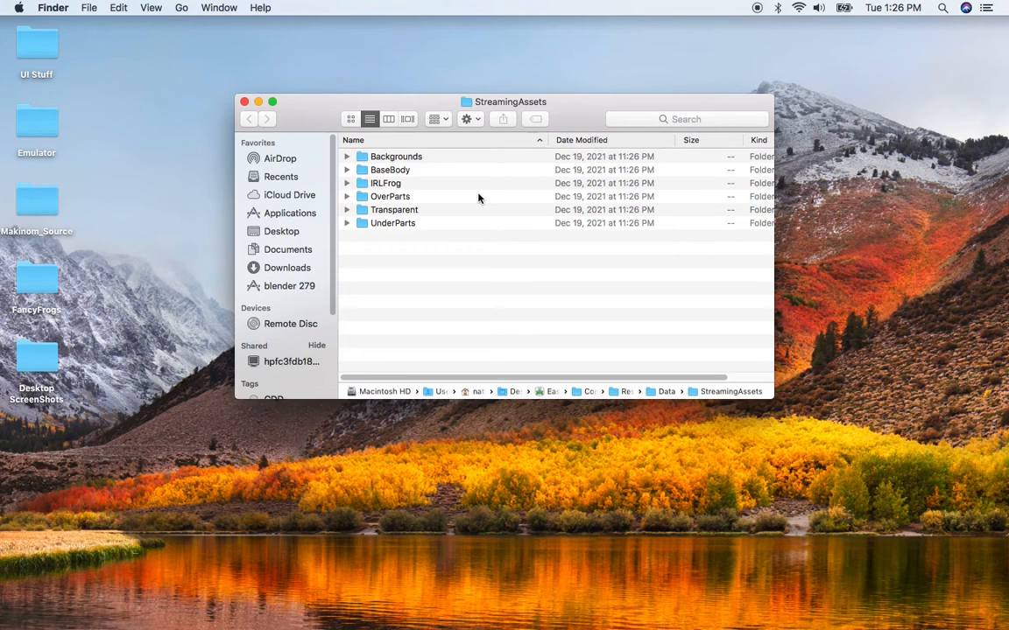
- Reposition the Finder window and go through the top-level parts folders in StreamingAssets
drag(408, 105, 434, 195)
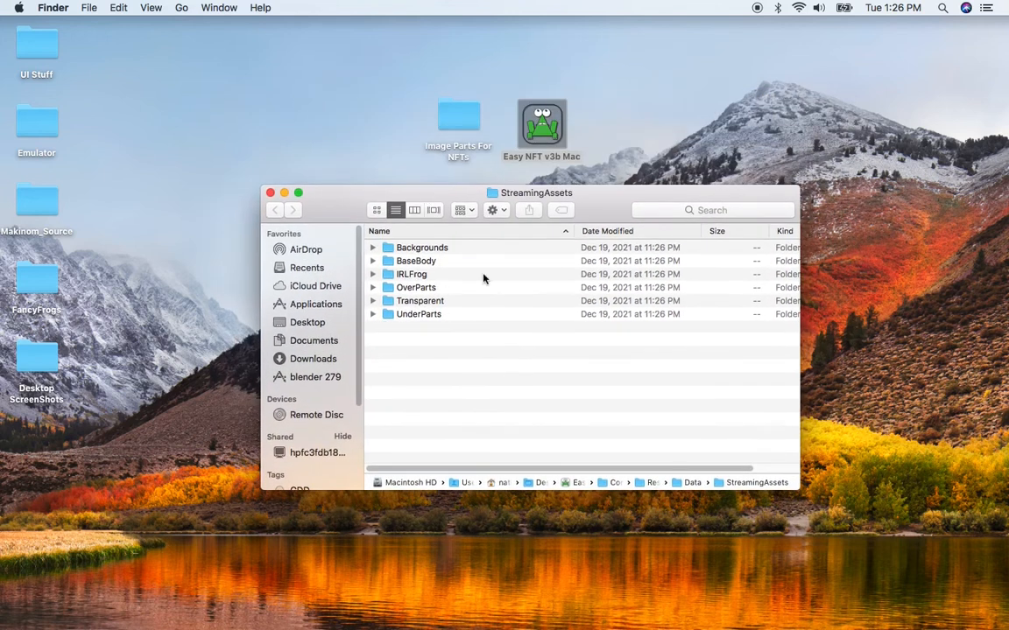
mouse_move(465, 185)
mouse_down()
mouse_move(466, 167)
mouse_move(467, 176)
mouse_up()
click(412, 238)
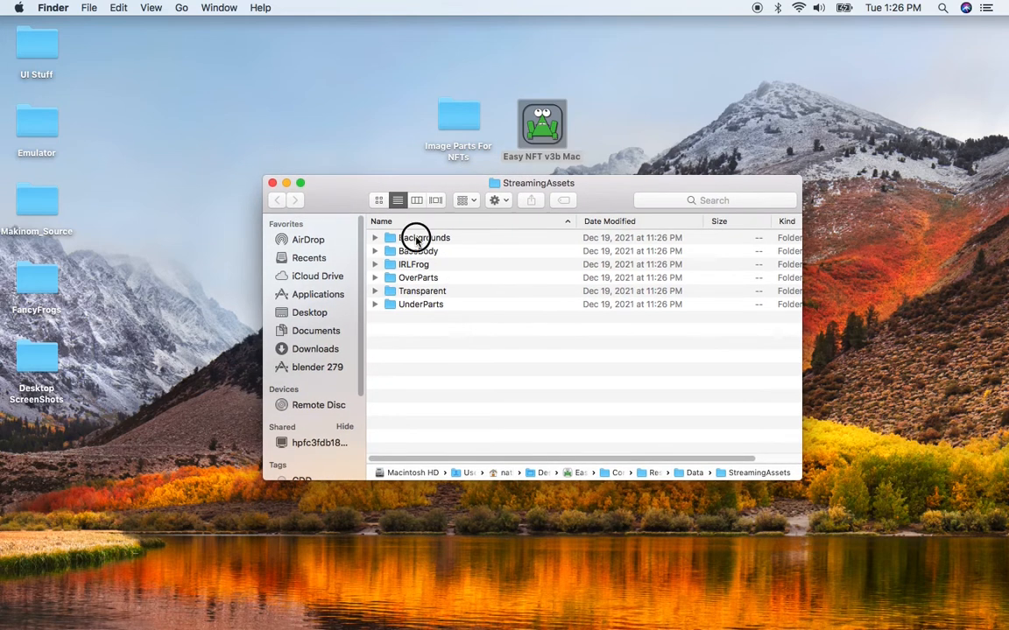
click(419, 252)
key(Down)
key(Down)
key(Down)
key(Down)
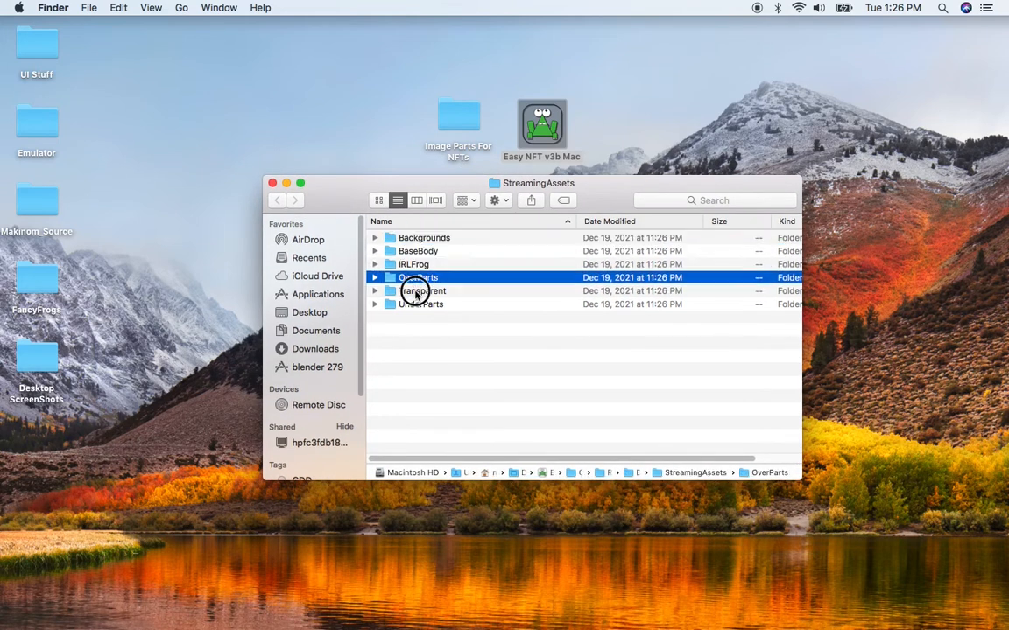
click(412, 241)
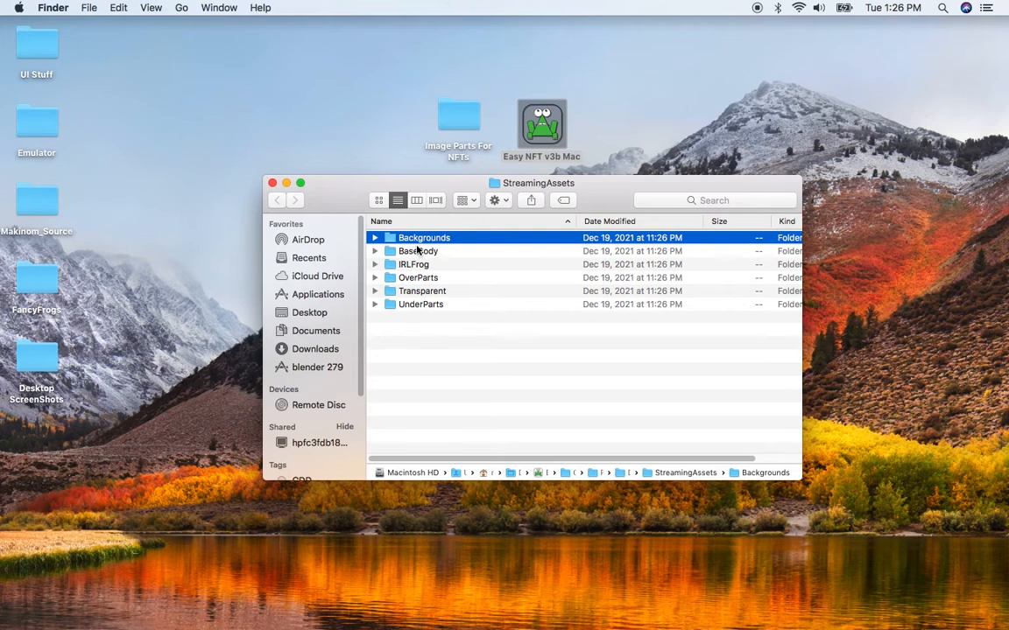
click(421, 253)
click(419, 266)
click(421, 304)
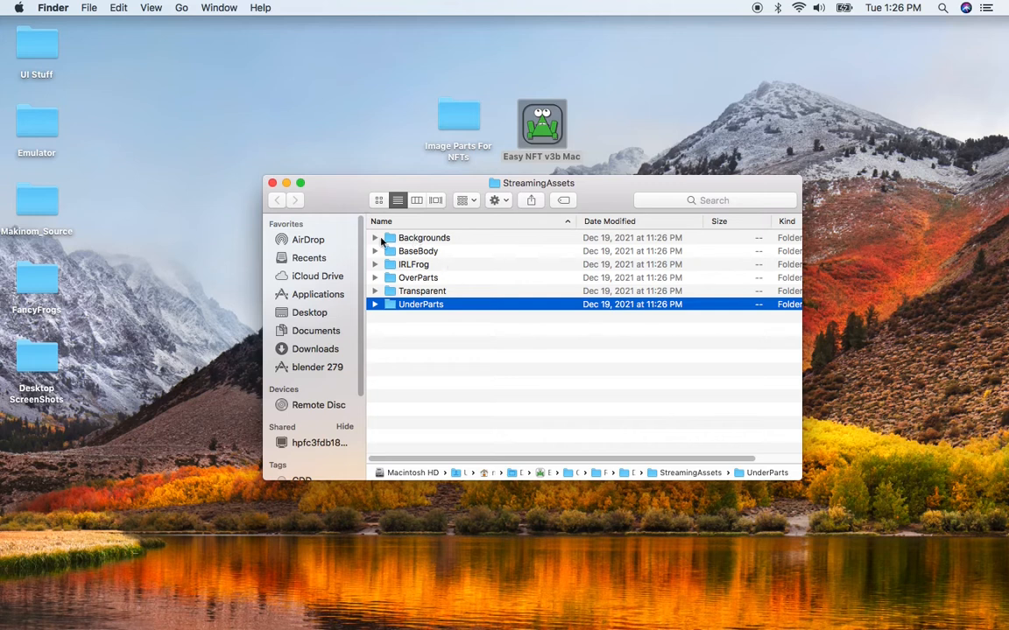
- Expand the Backgrounds Color subfolder and the BaseBody folder to examine their image files
click(374, 238)
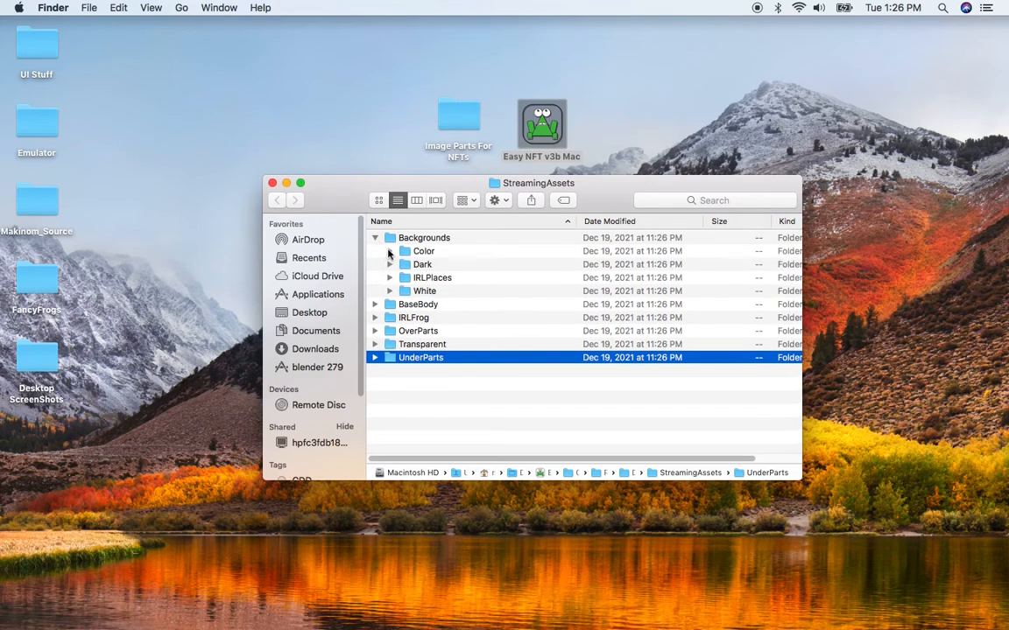
click(390, 251)
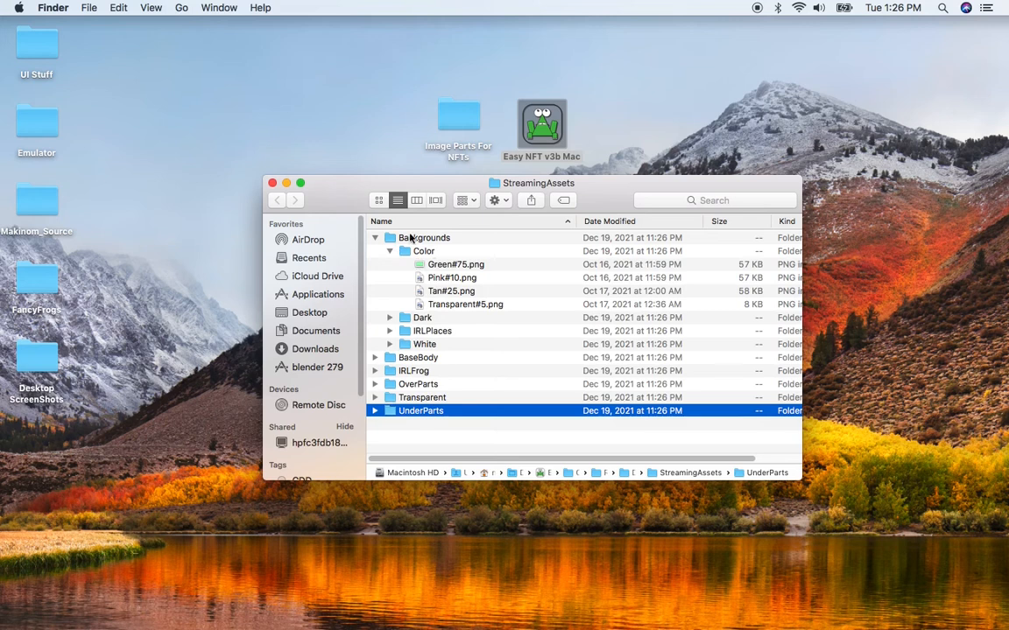
click(450, 266)
click(450, 279)
click(451, 291)
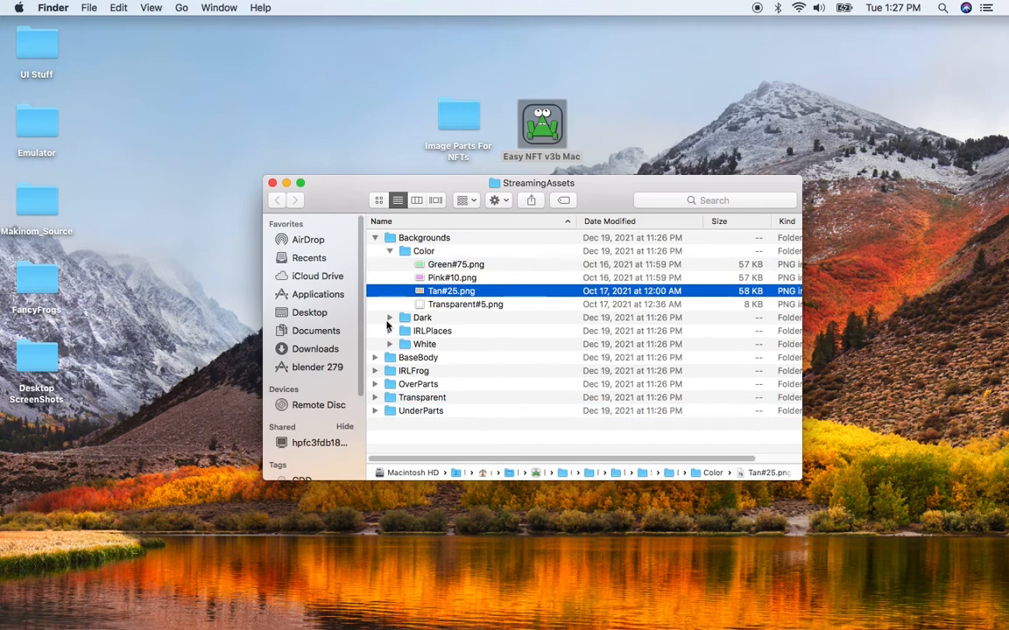
click(374, 358)
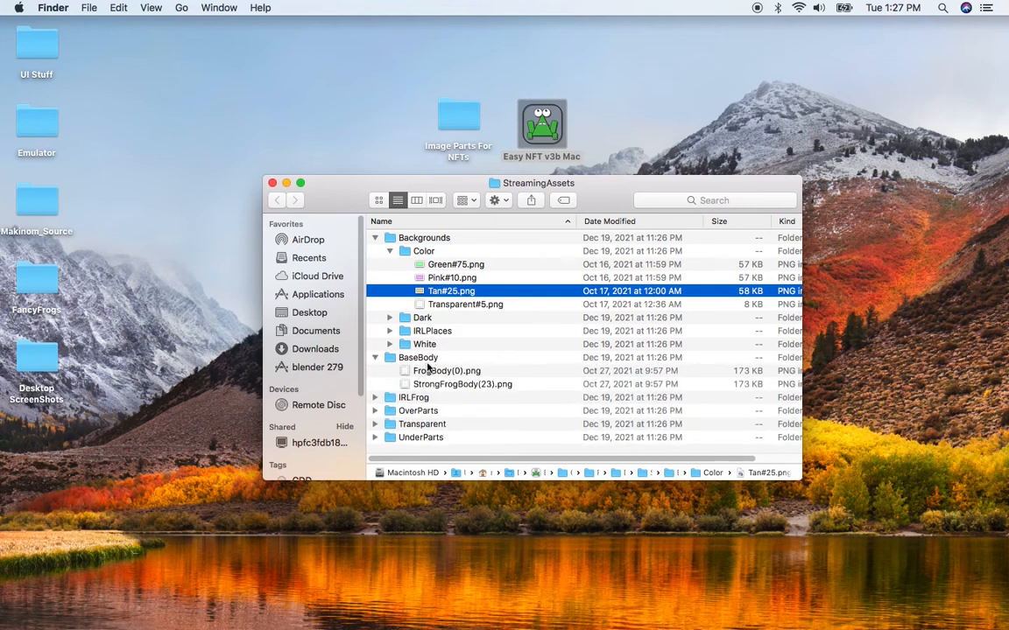
click(418, 359)
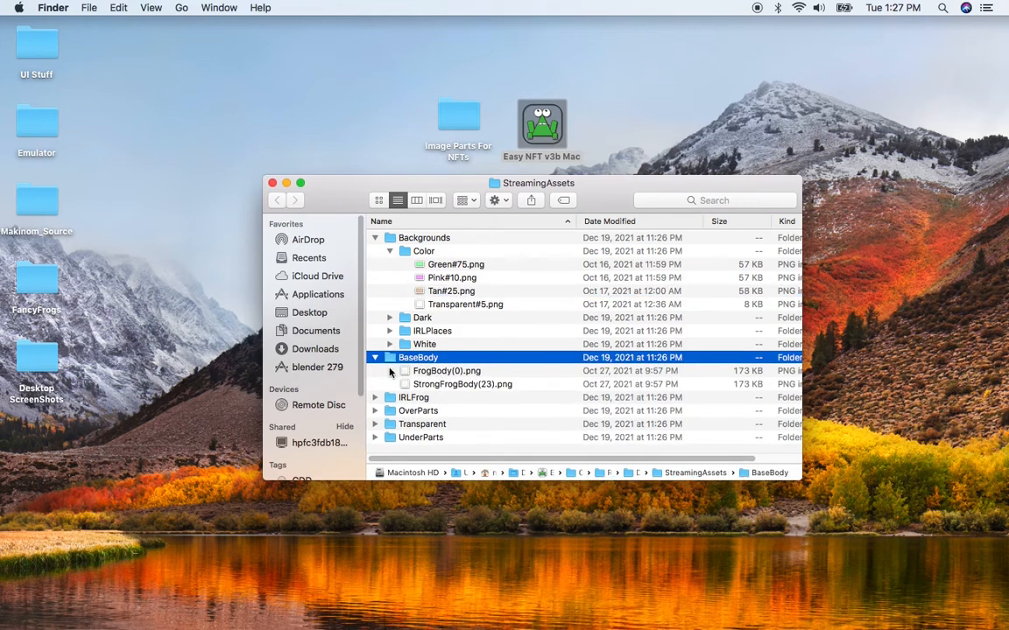
click(376, 358)
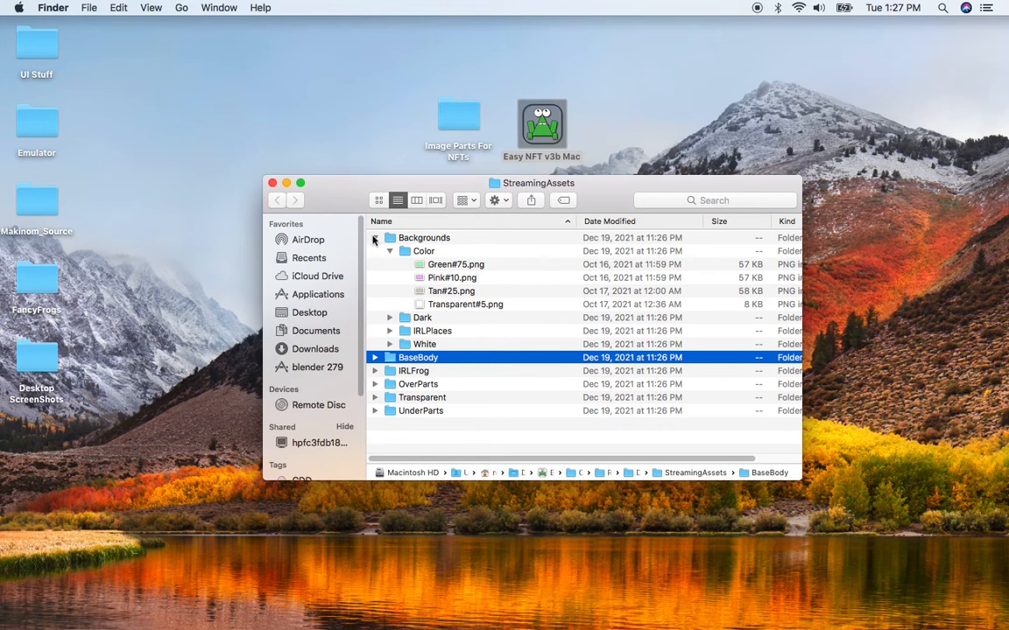
- Collapse Backgrounds and expand the IRLFrog folder's Base and Eyes subfolders to examine their images
click(375, 237)
click(382, 264)
click(375, 264)
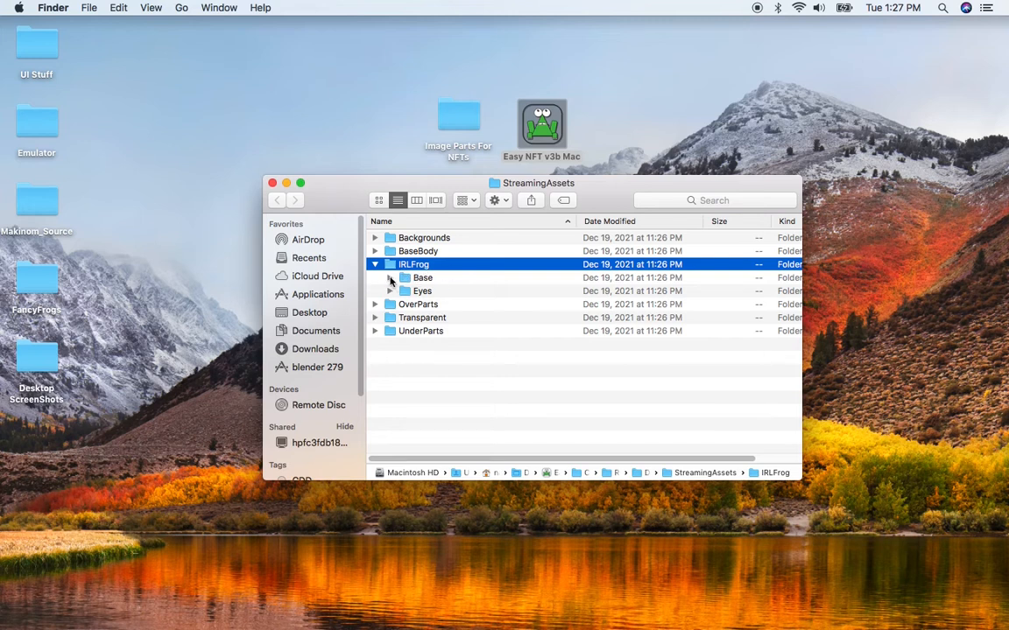
click(390, 277)
click(428, 291)
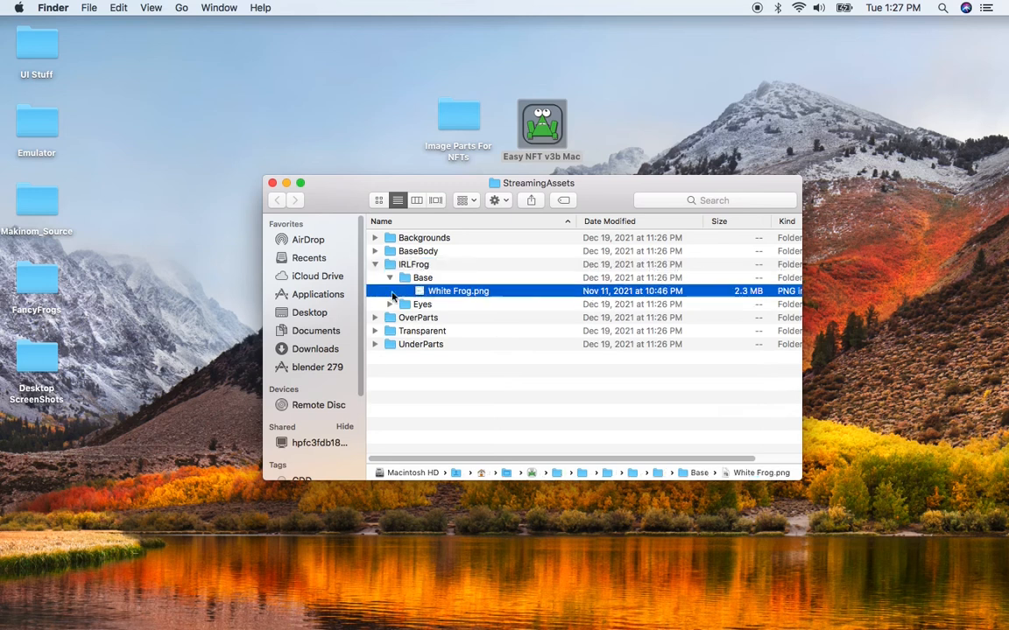
click(385, 305)
click(388, 305)
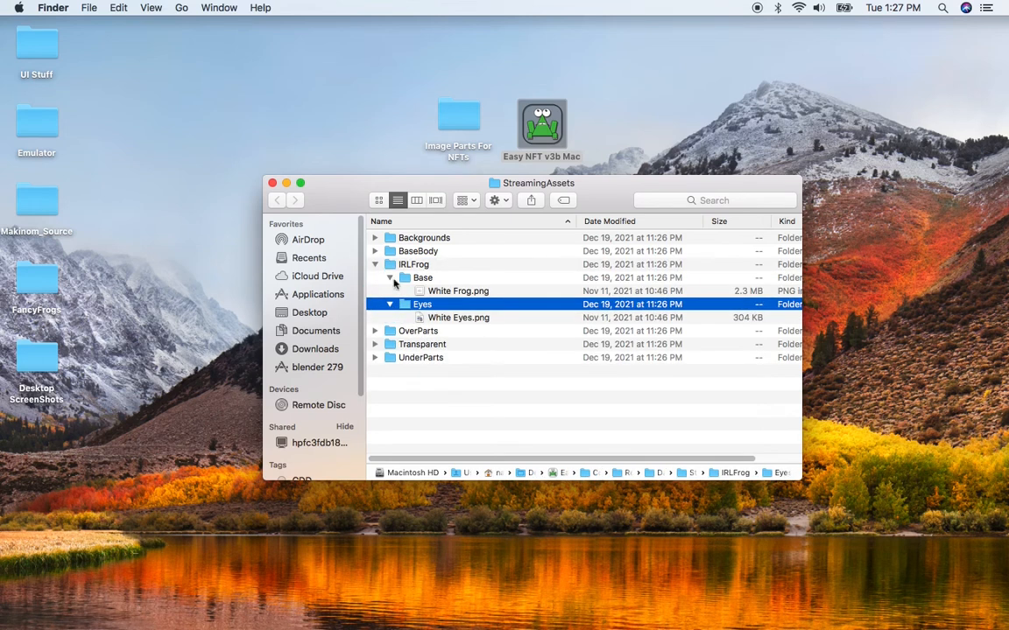
- Expand the OverParts folder and its Mustaches subfolder to examine the rarity-numbered file names
click(375, 265)
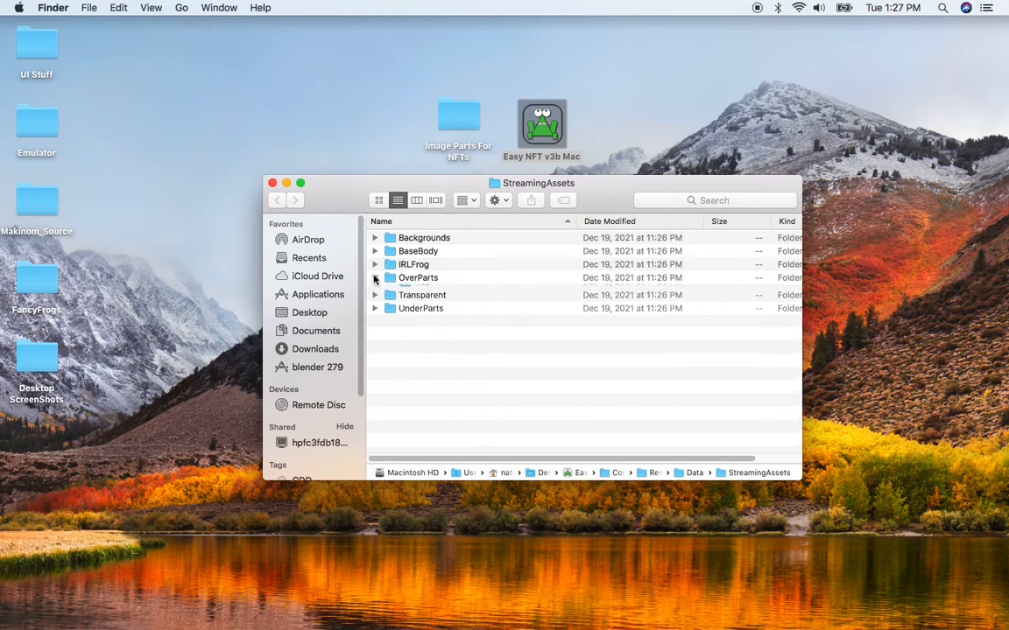
click(374, 277)
click(421, 278)
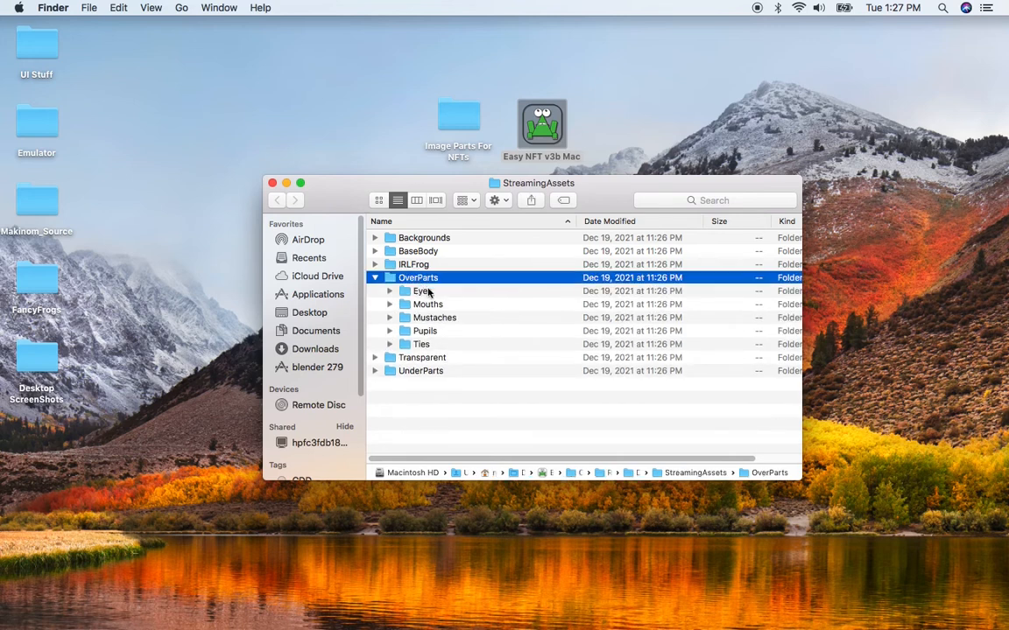
click(422, 291)
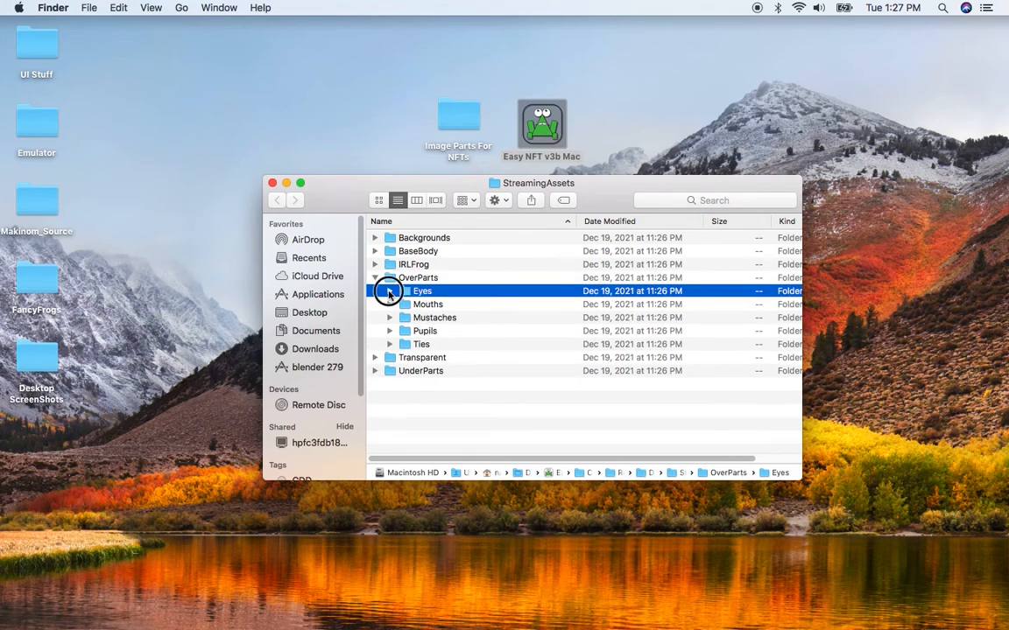
click(390, 292)
click(390, 291)
click(408, 305)
click(389, 304)
click(390, 305)
click(389, 318)
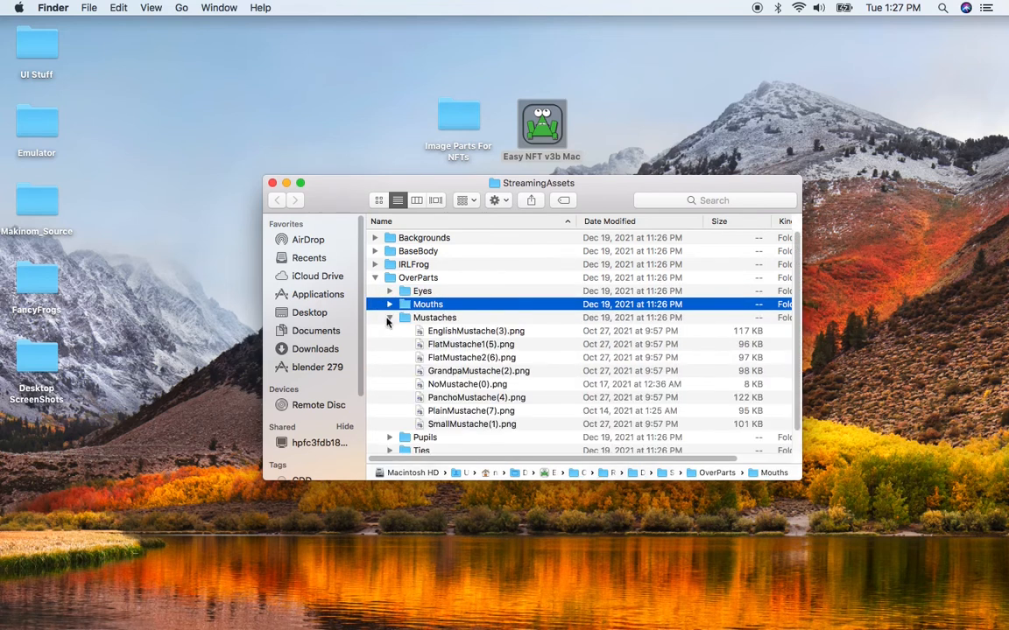
click(454, 333)
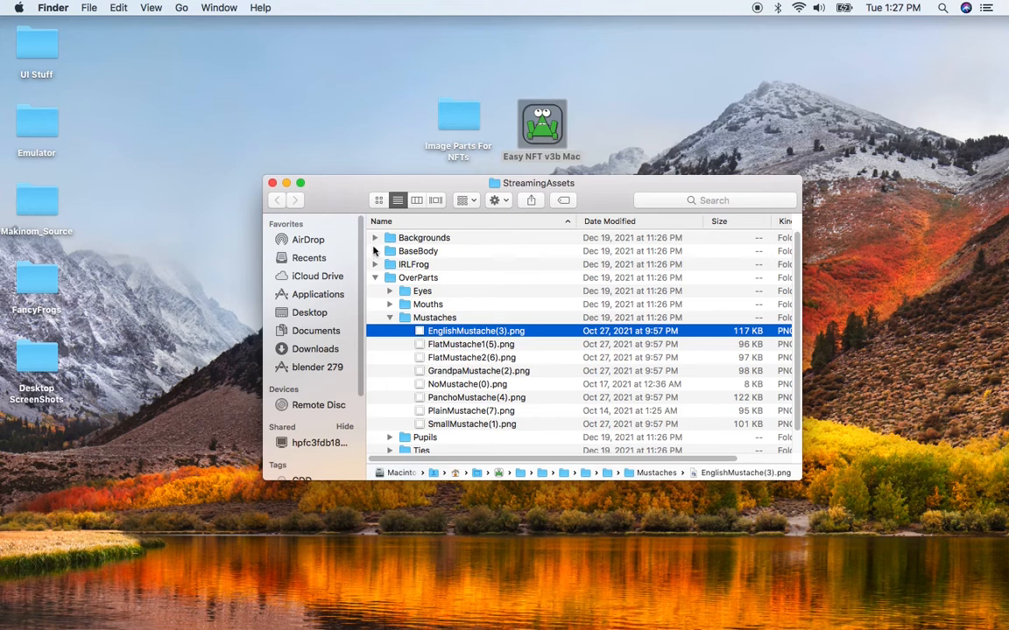
- Re-expand the Backgrounds Color subfolder and examine the rarity suffixes of the color background files
click(374, 251)
click(374, 251)
click(375, 237)
click(389, 251)
scroll(464, 406, down, 2)
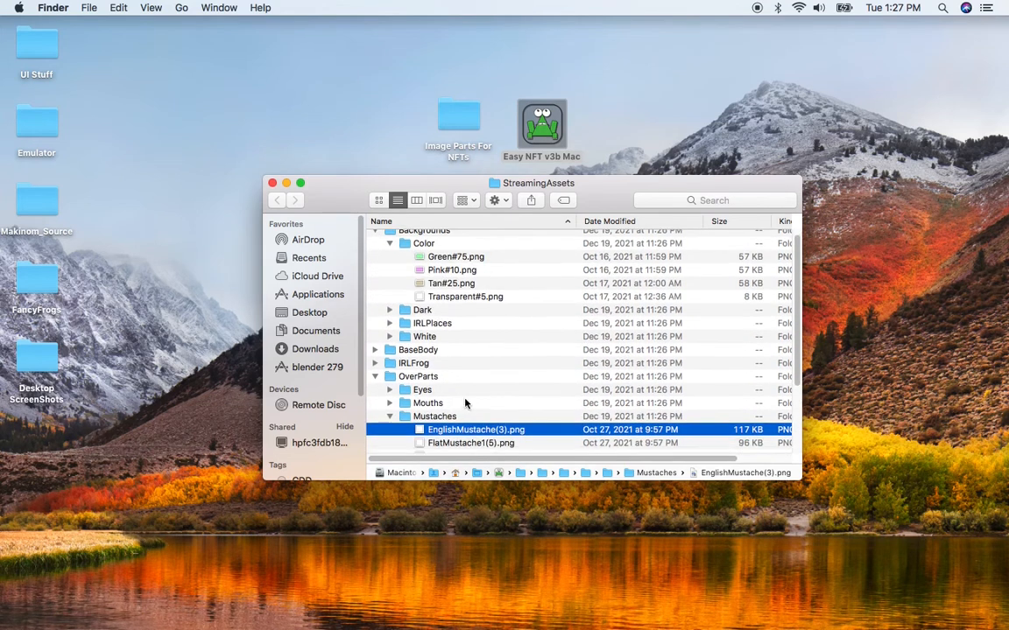
click(454, 245)
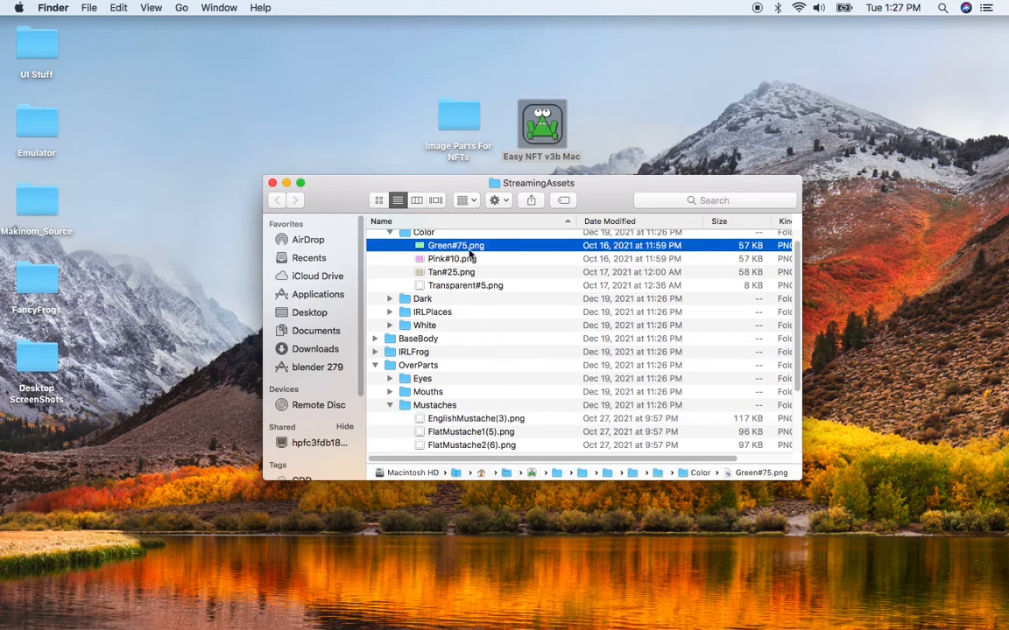
scroll(458, 252, down, 1)
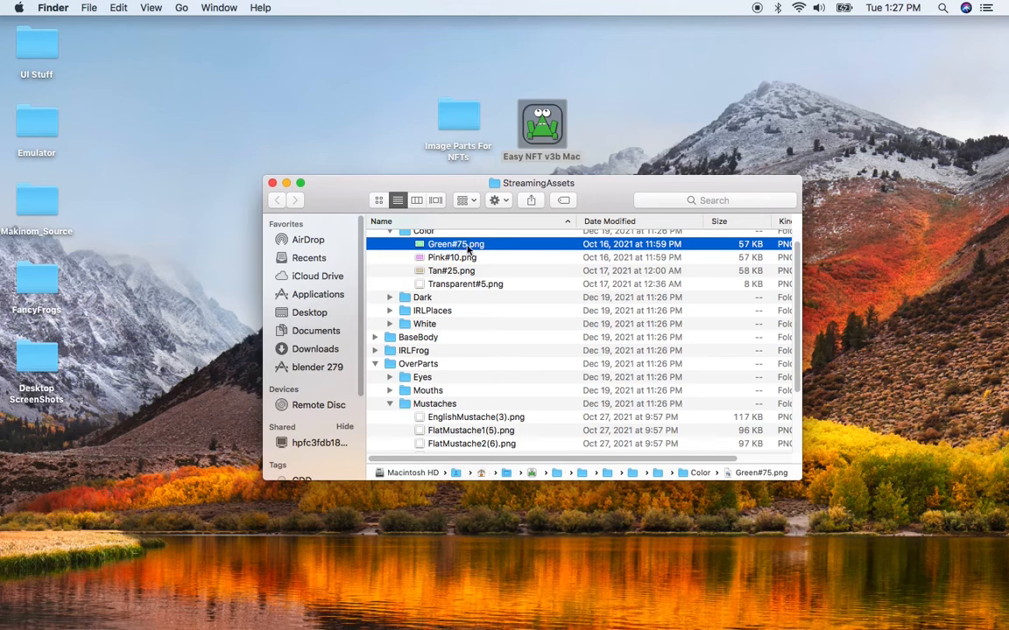
click(453, 259)
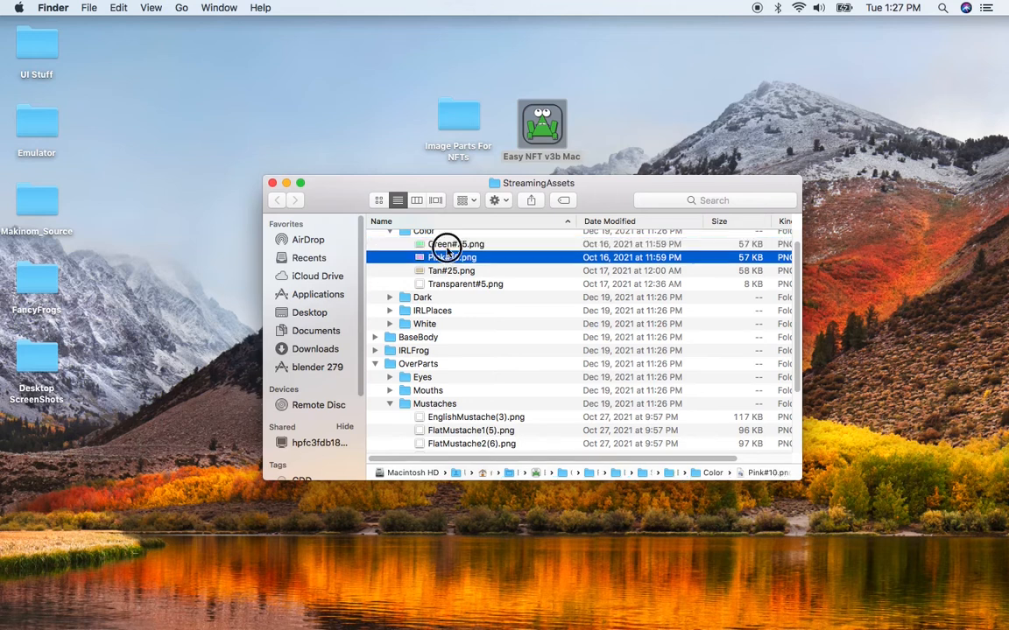
key(Up)
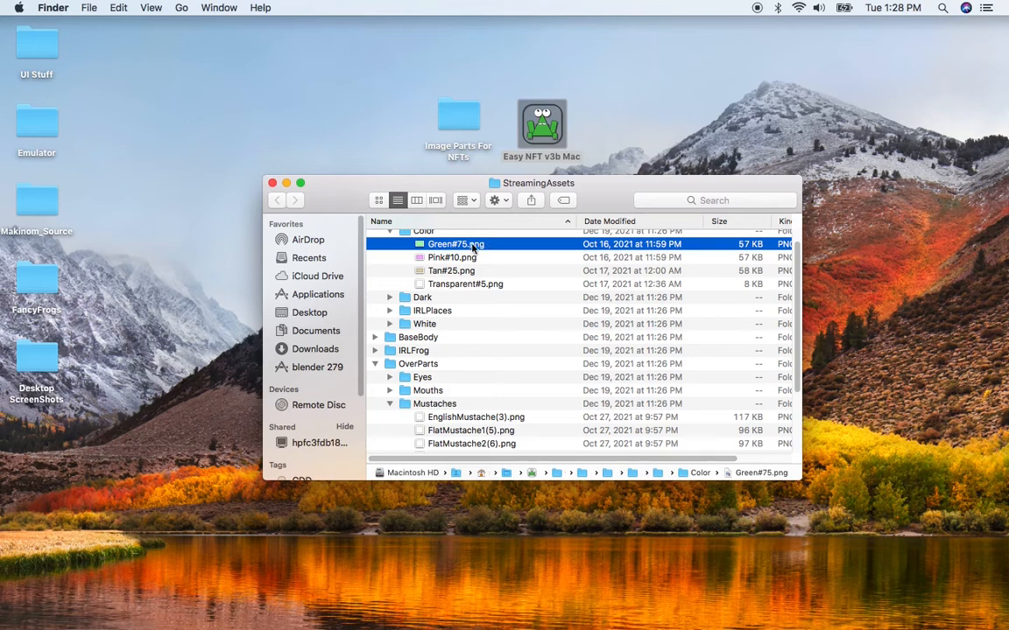
- Switch to Easy NFT Generator to read the tooltip of the rarity max value field, then return to Finder
key(super+Tab)
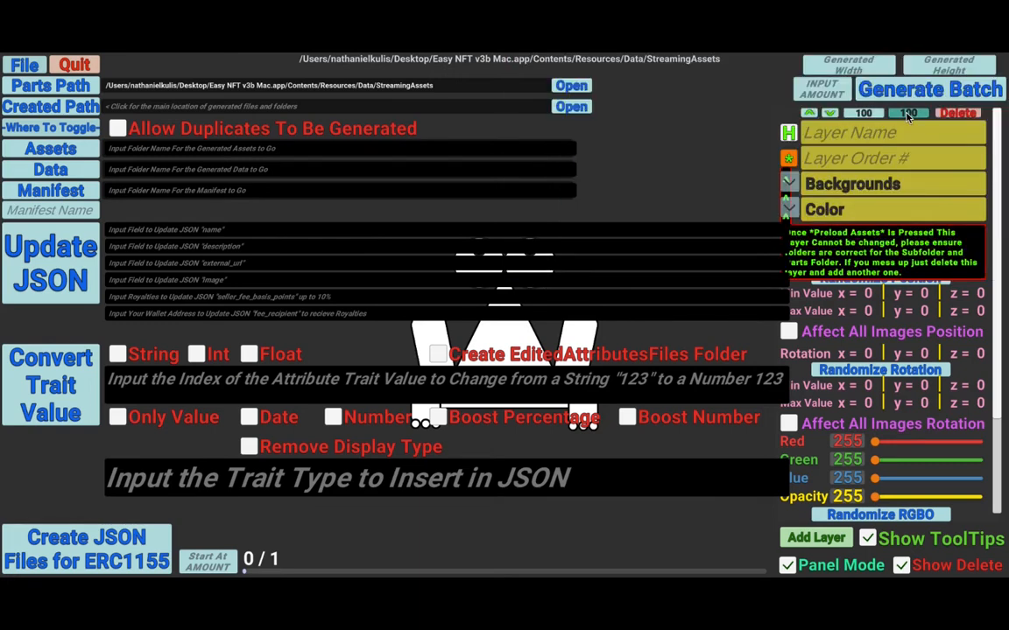
mouse_move(908, 116)
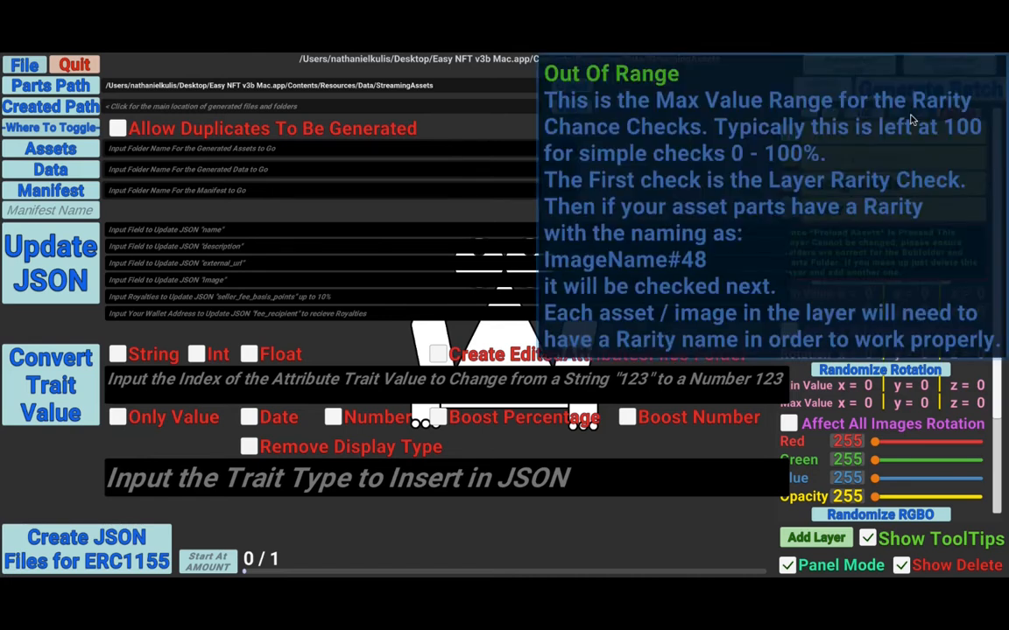
key(super+Tab)
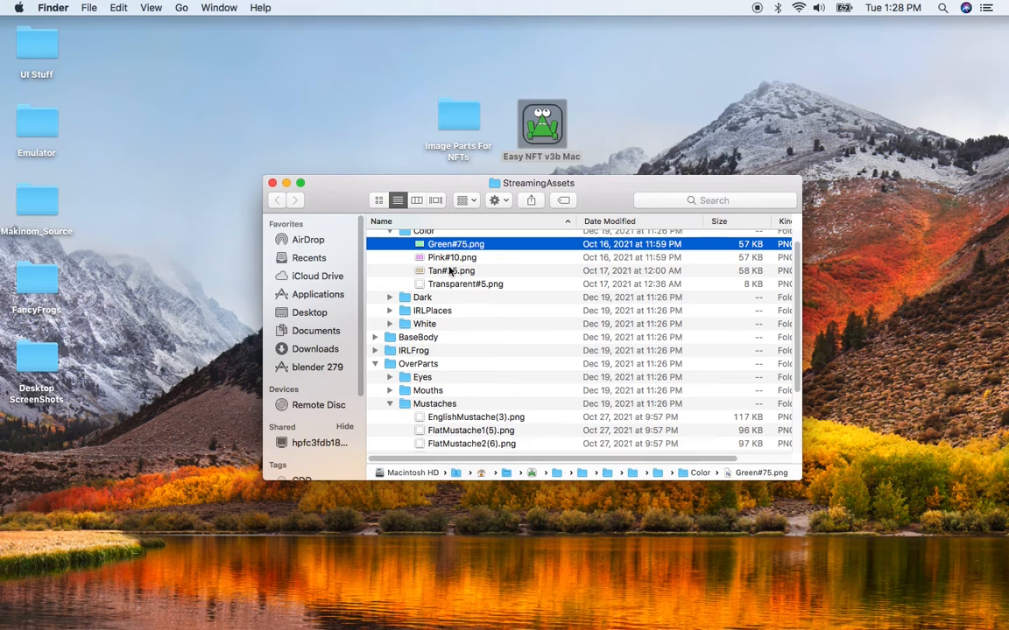
- Go through the Pink, Tan and Transparent background files to compare their rarity numbers
click(452, 260)
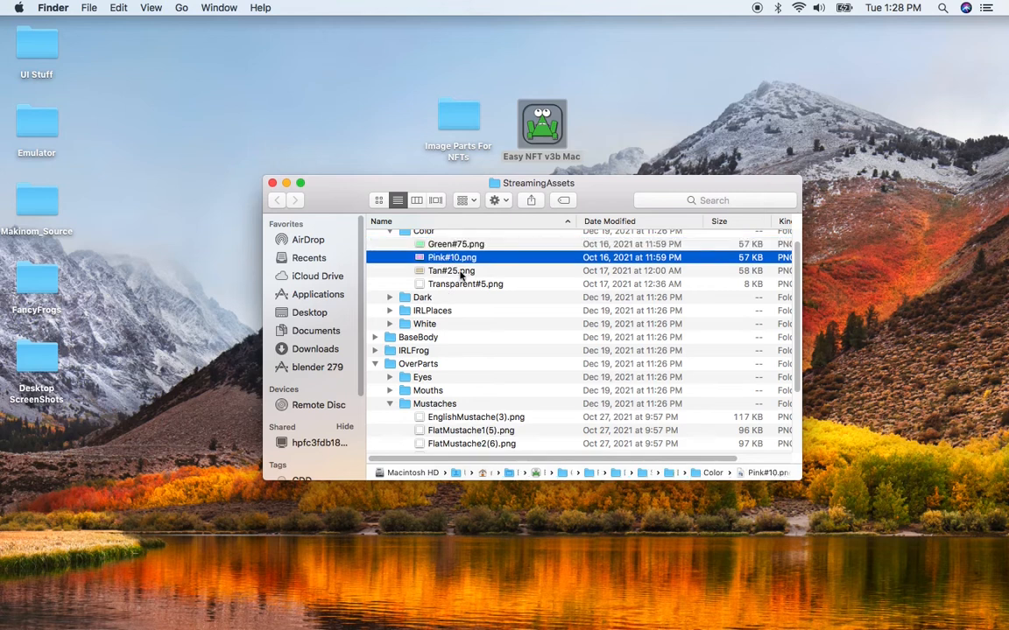
click(457, 273)
click(474, 286)
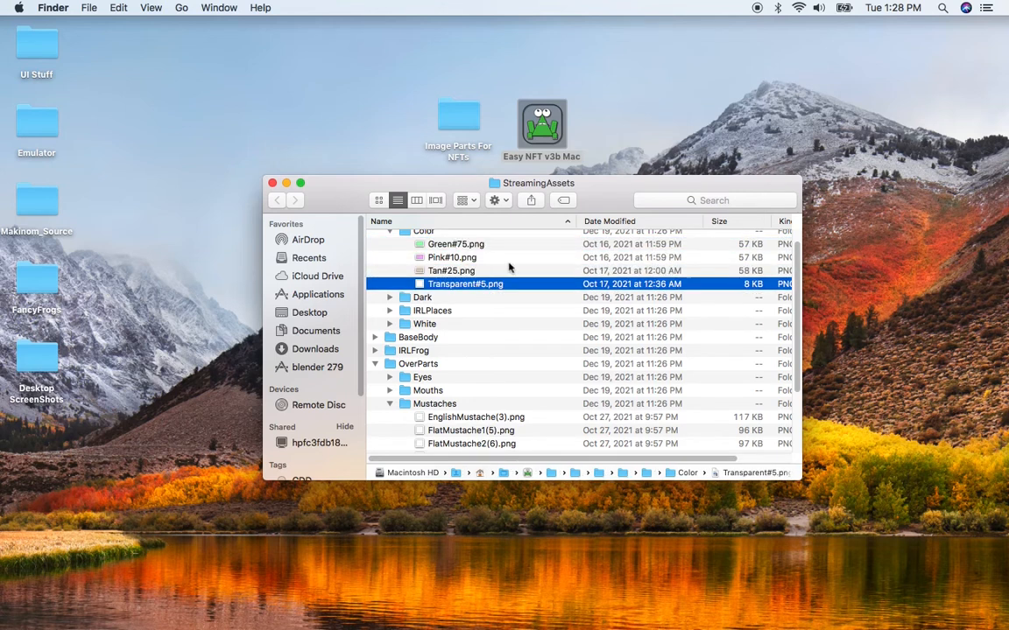
- Switch to Easy NFT Generator to check the rarity max value field, then return to Finder and select Green#75.png
key(super+Tab)
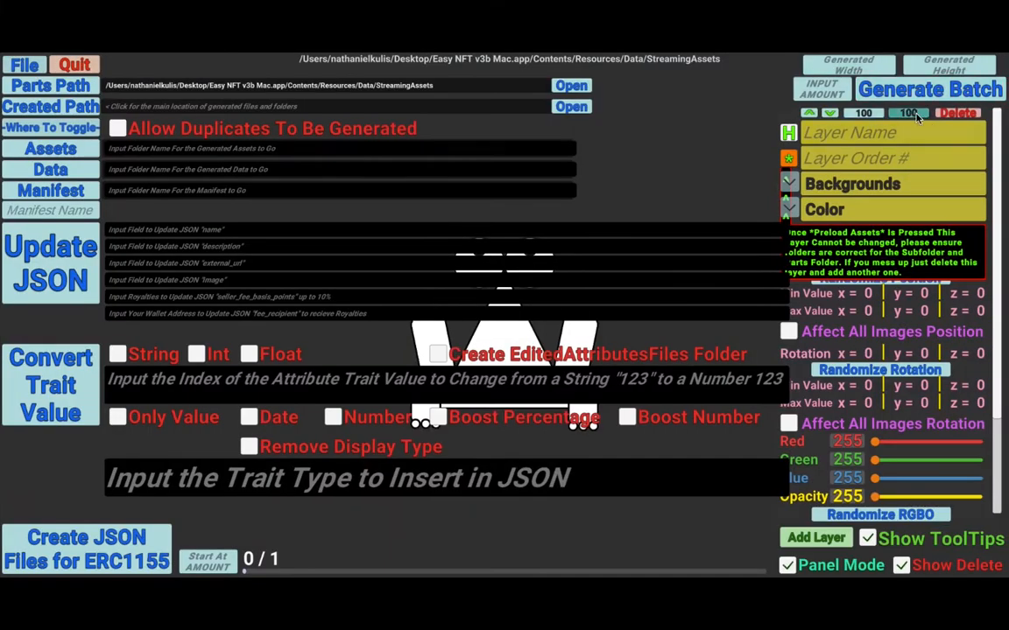
mouse_move(913, 119)
key(super+Tab)
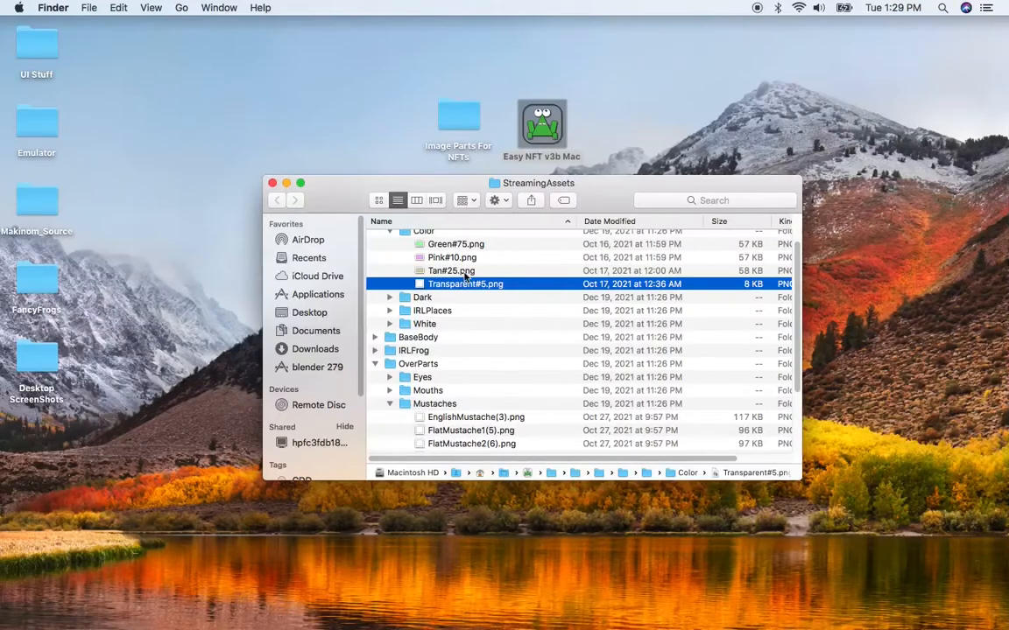
click(467, 246)
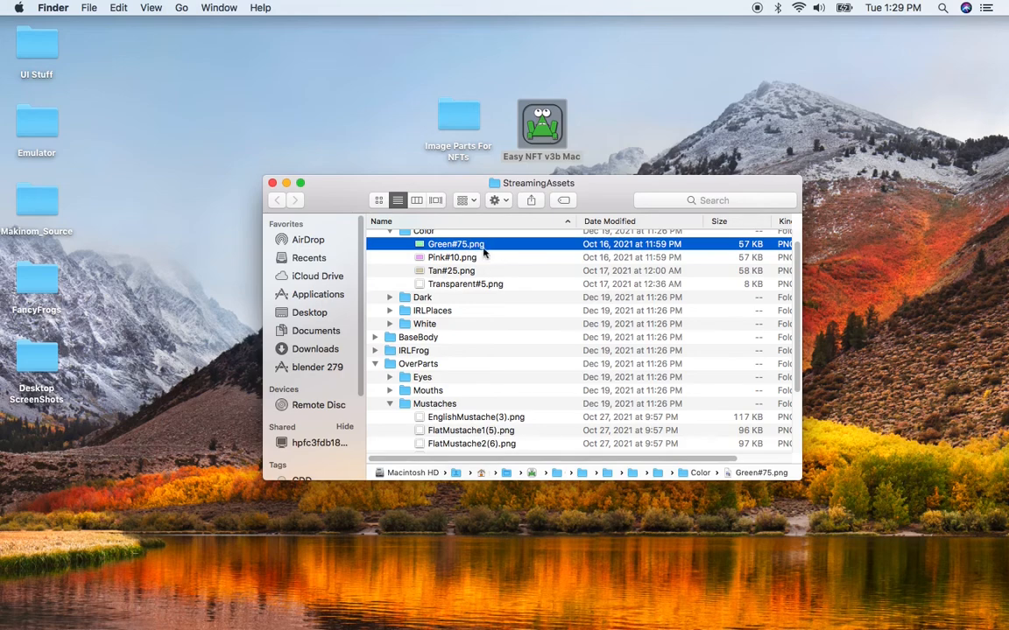
- Switch between Easy NFT Generator and Finder to compare the app's settings with the parts files
key(super+Tab)
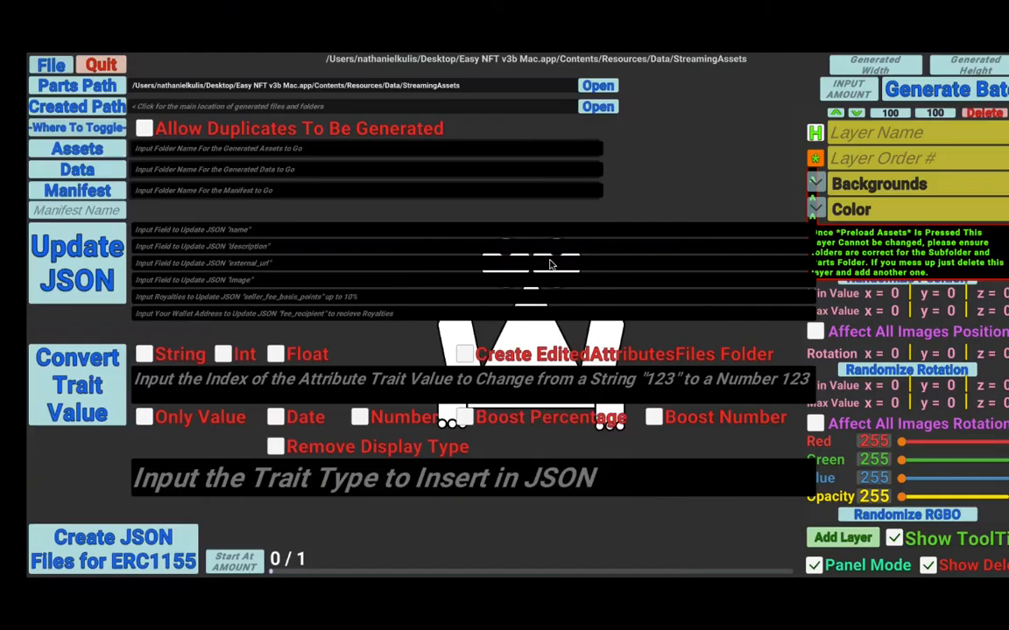
key(super+Tab)
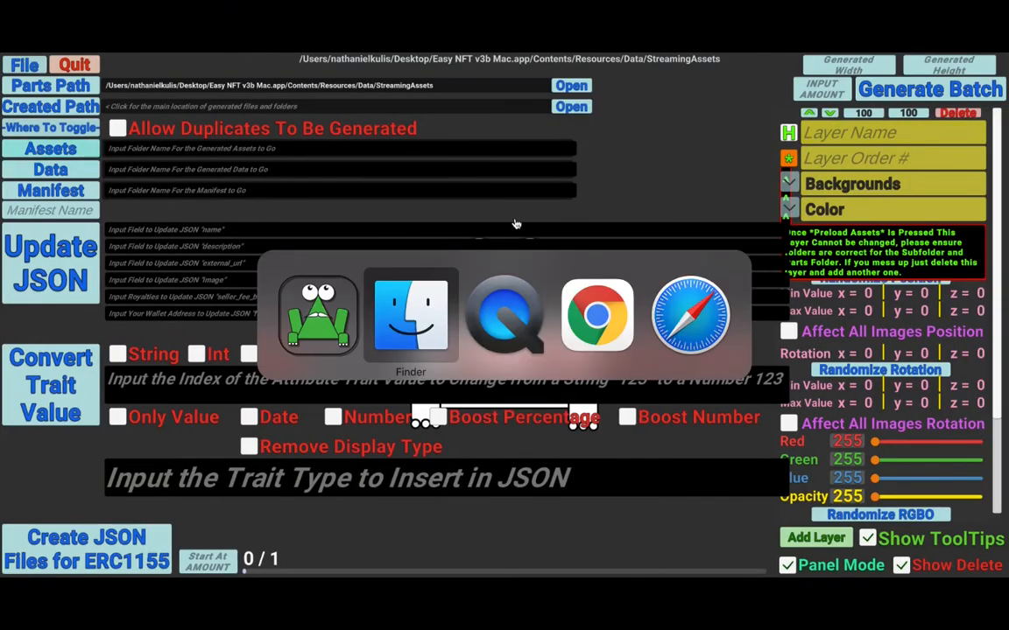
click(377, 313)
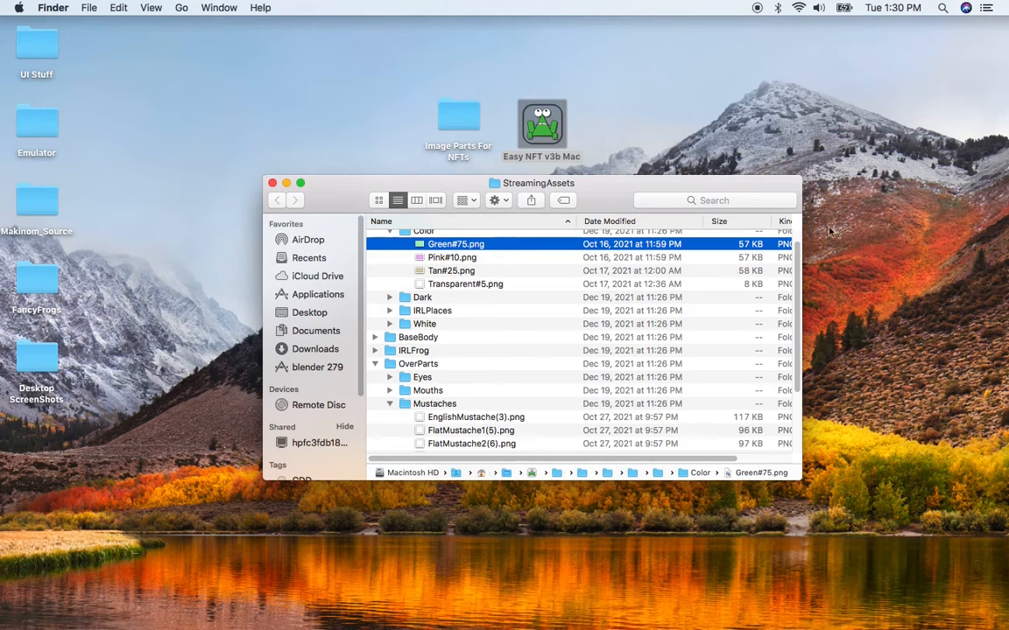
key(super+Tab)
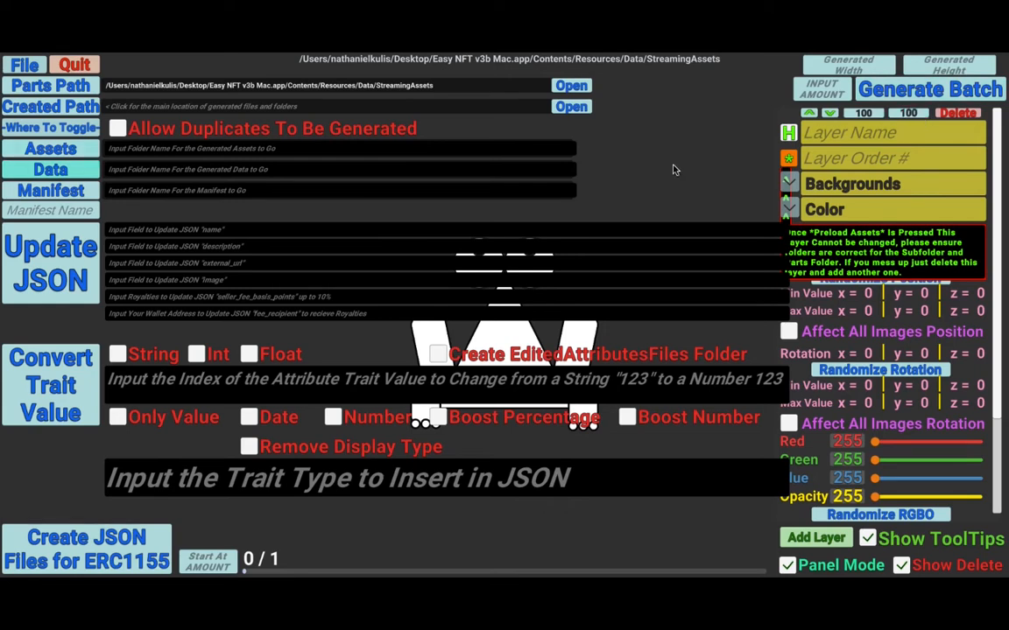
key(super+Tab)
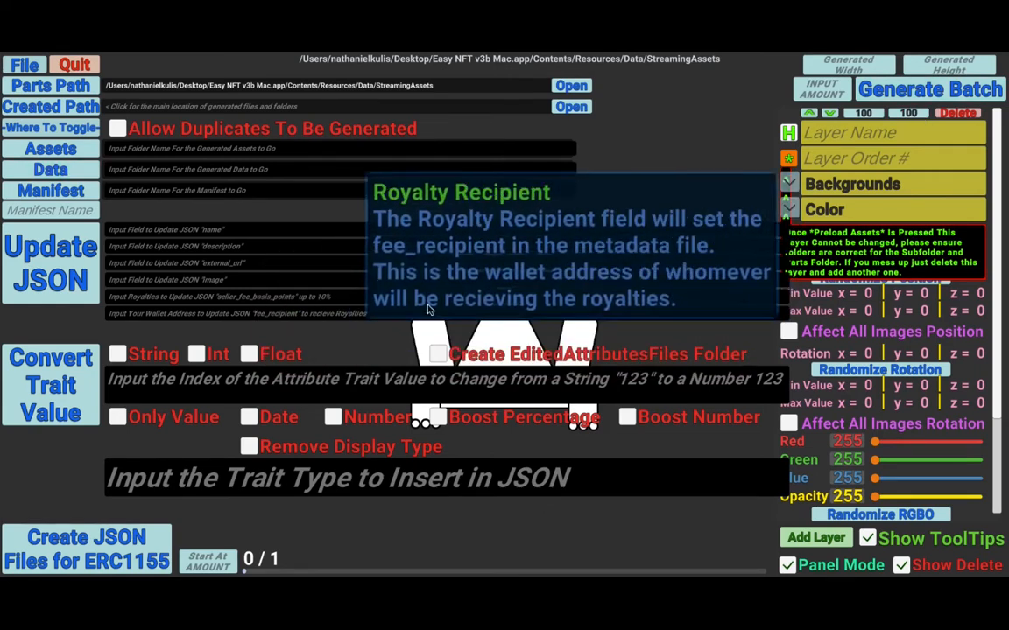
key(super+Tab)
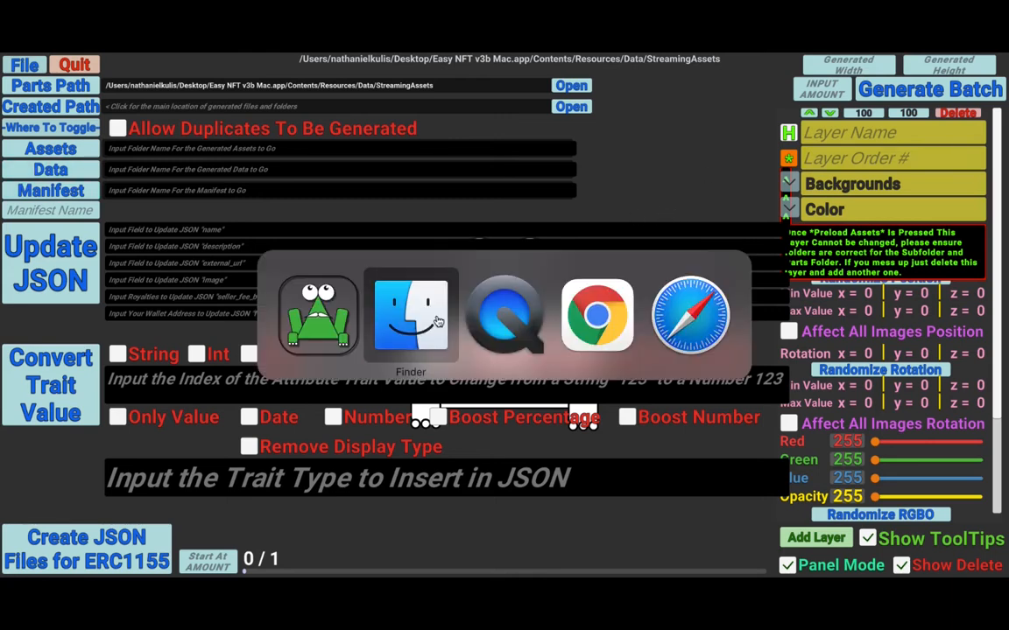
scroll(393, 263, up, 1)
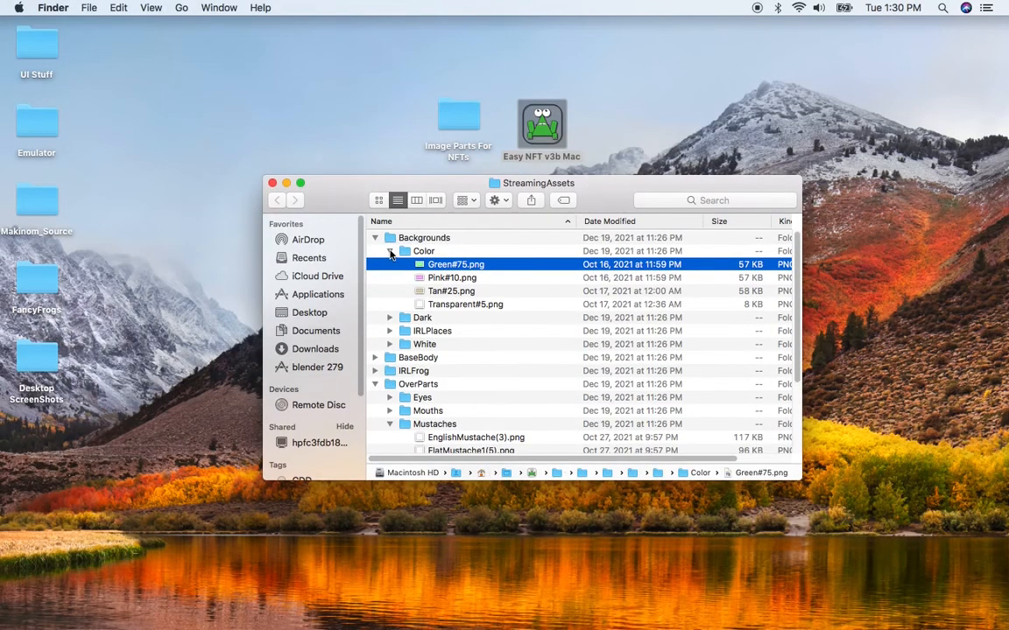
- Scroll between the Mustaches files and the Color background files to compare their rarity numbers
scroll(392, 263, down, 4)
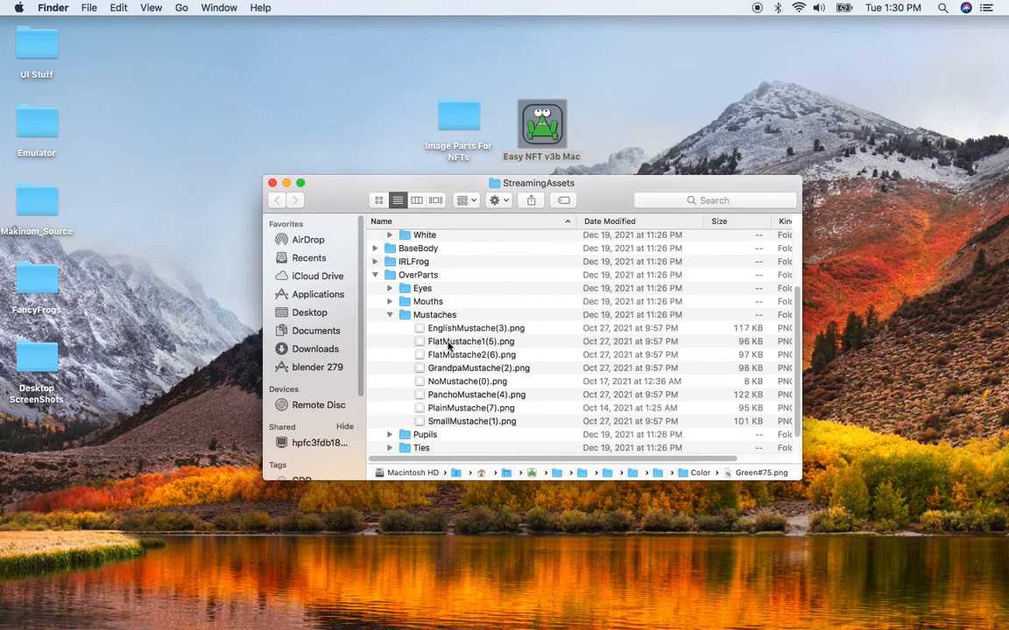
click(490, 329)
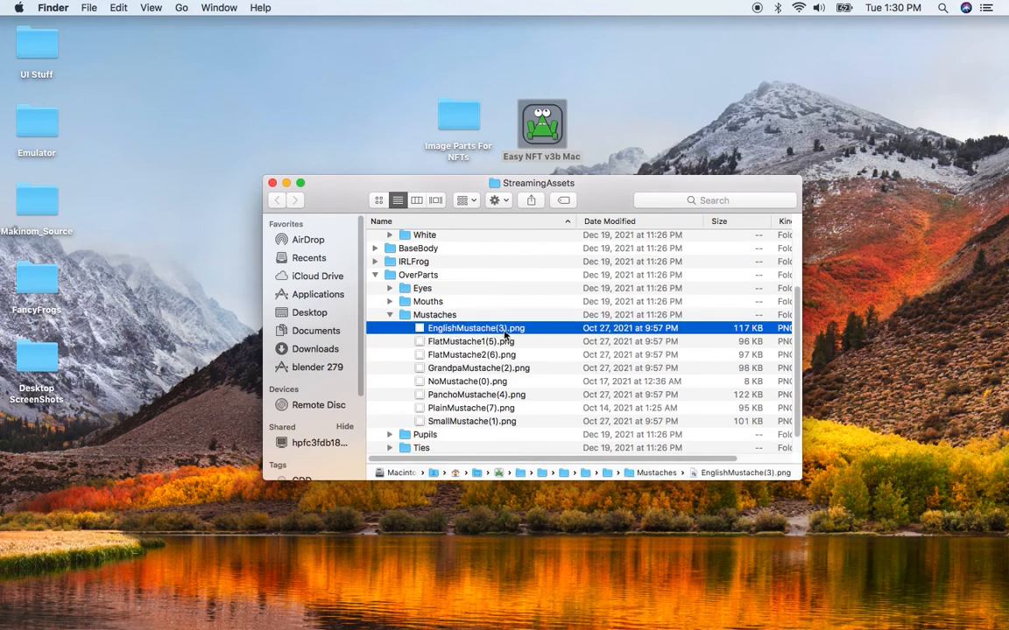
scroll(500, 333, up, 4)
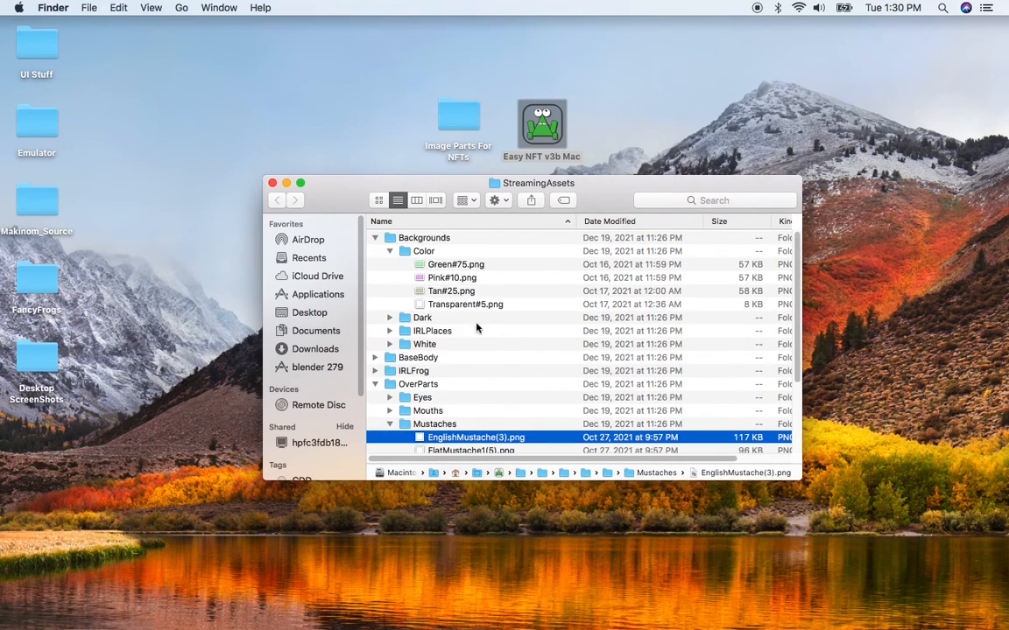
scroll(486, 310, down, 5)
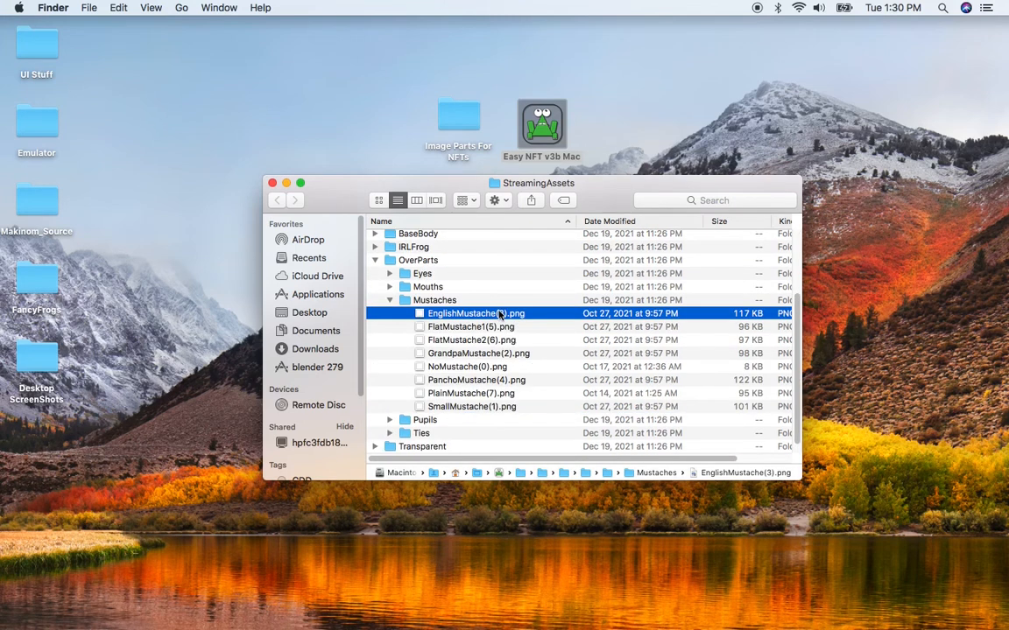
scroll(505, 321, up, 5)
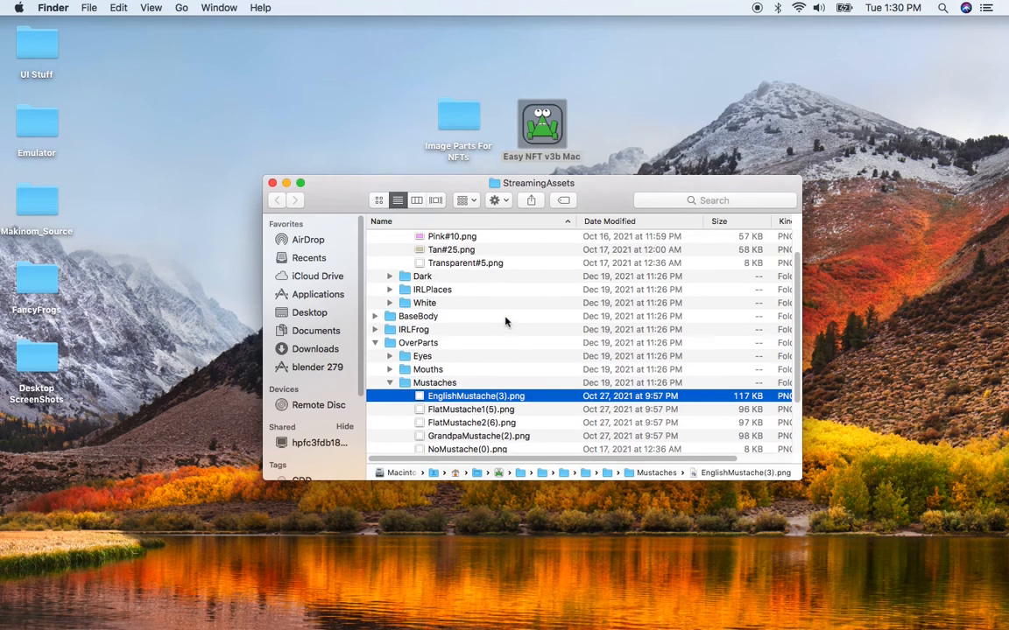
scroll(513, 350, down, 3)
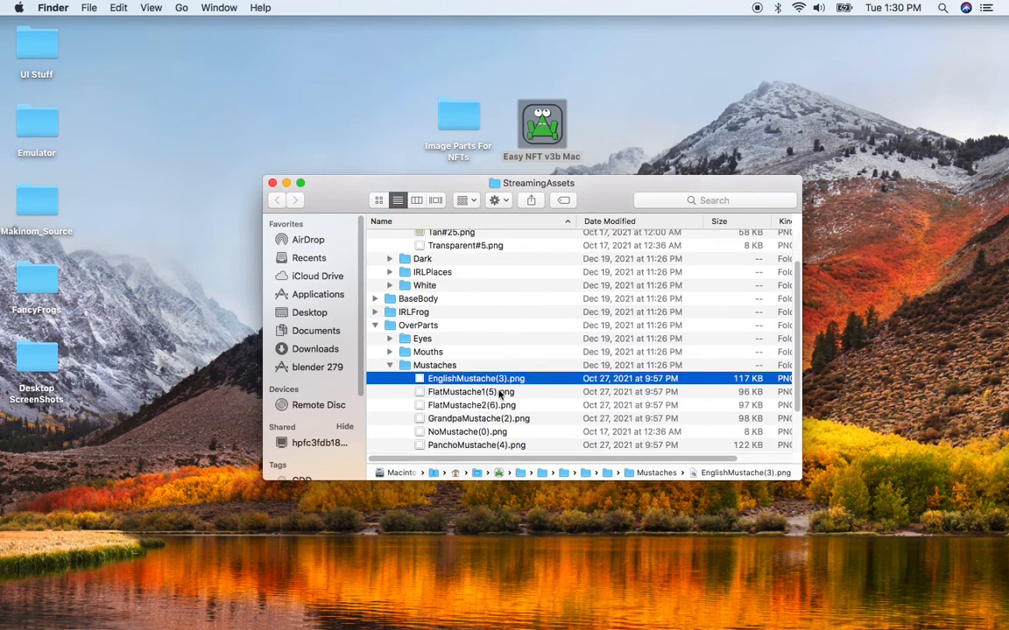
scroll(499, 376, down, 2)
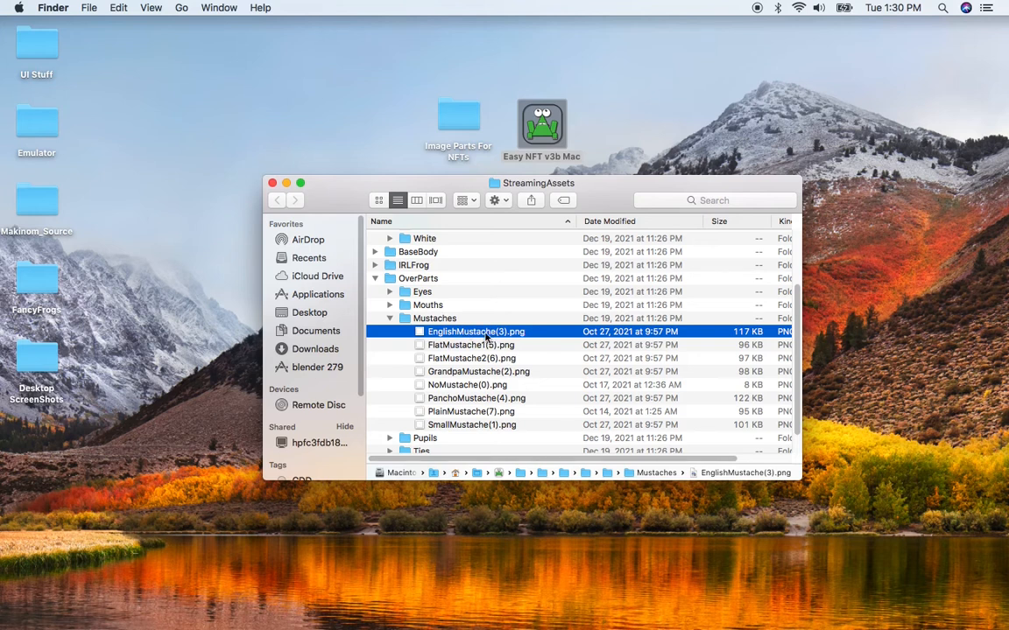
scroll(486, 335, up, 5)
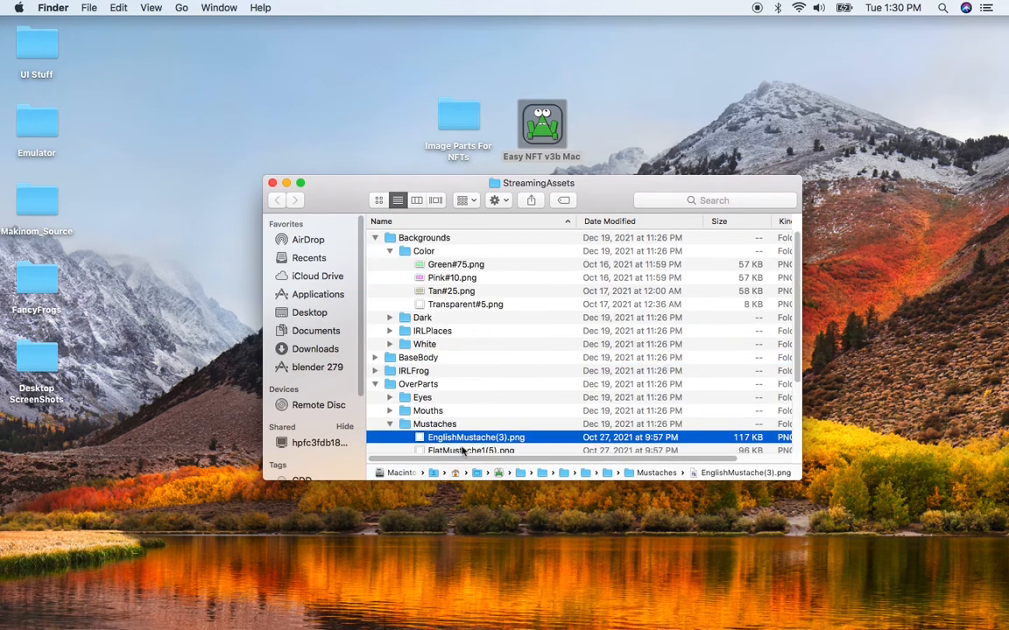
scroll(495, 354, down, 5)
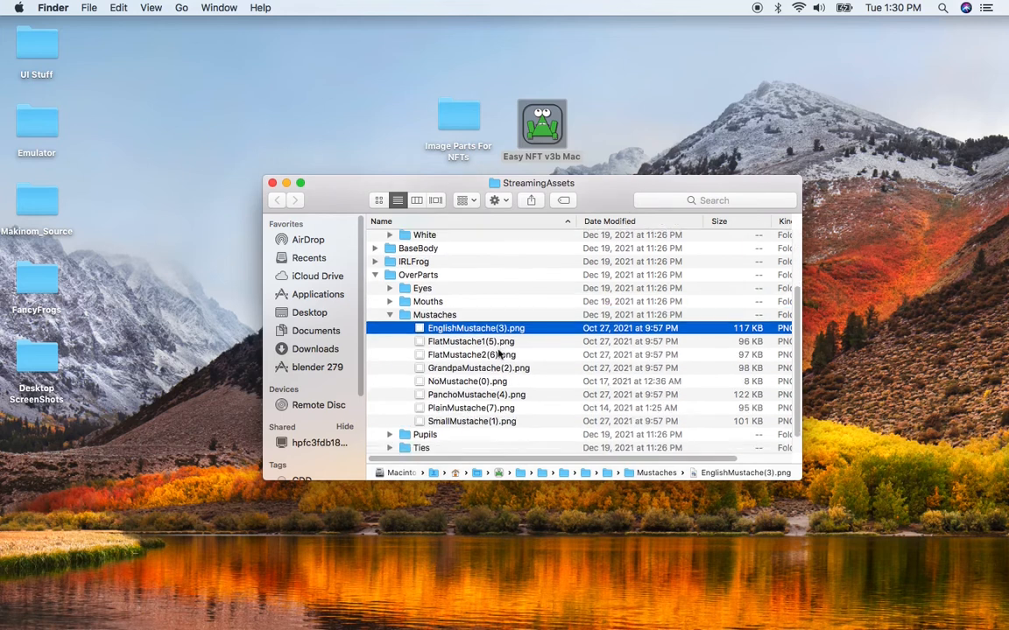
scroll(377, 297, down, 2)
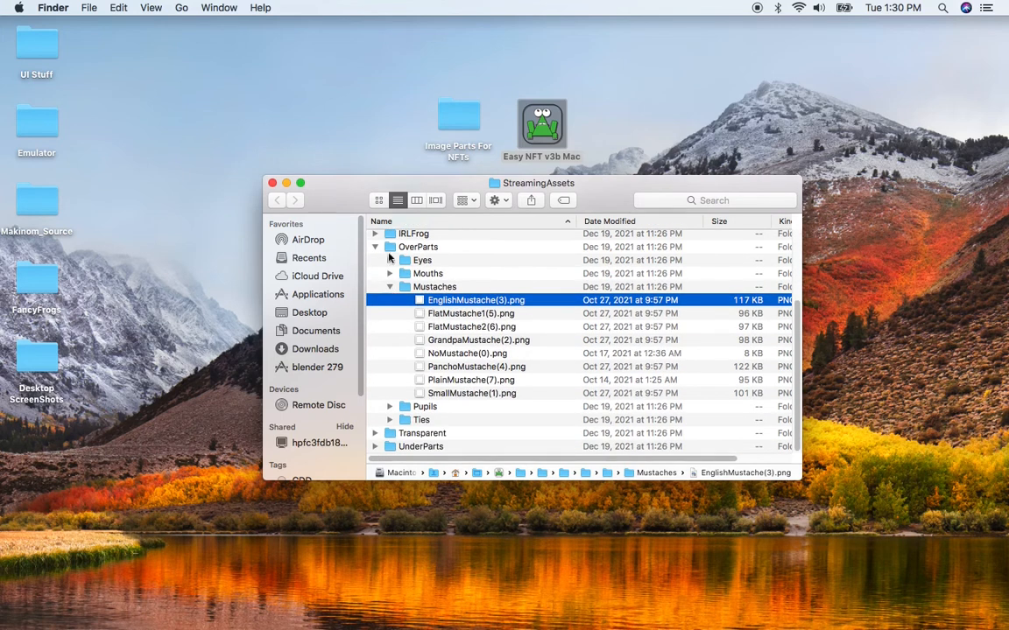
- Collapse the Mustaches and OverParts folders, and expand the UnderParts folder and its Hats subfolder
click(389, 286)
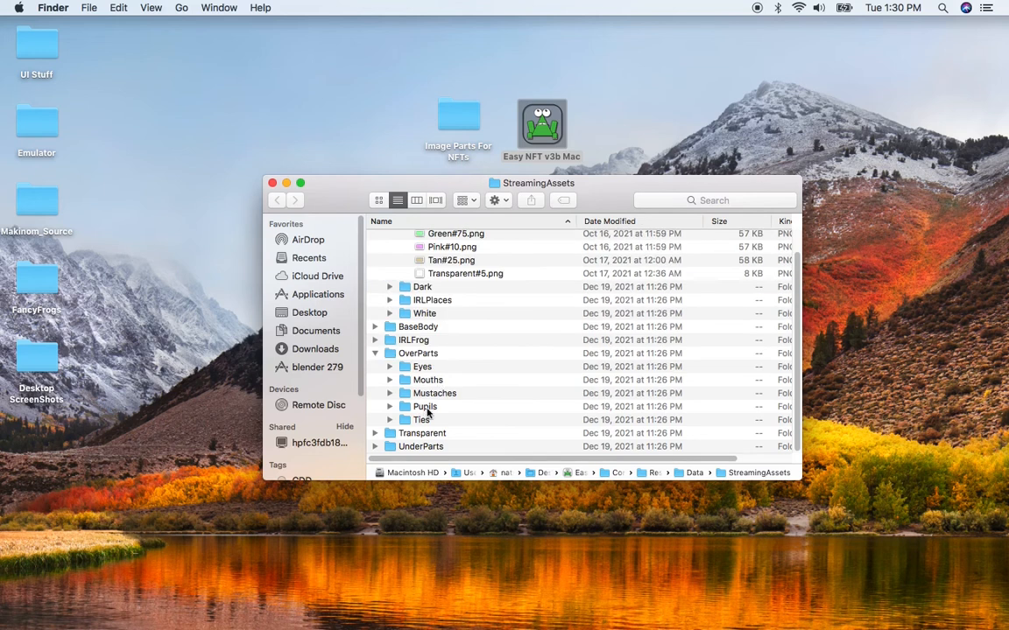
click(374, 353)
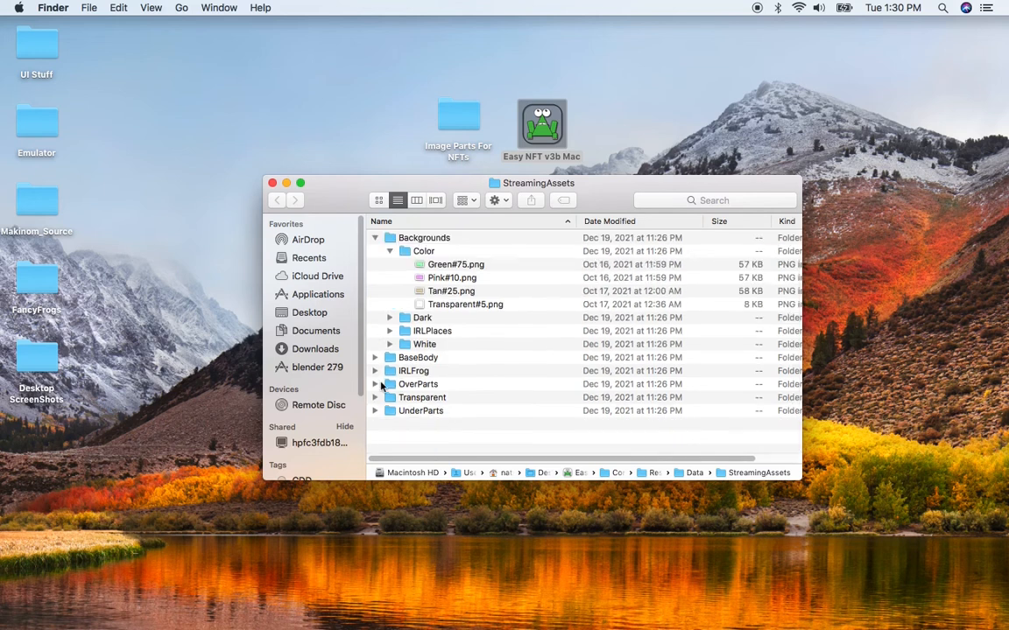
click(374, 411)
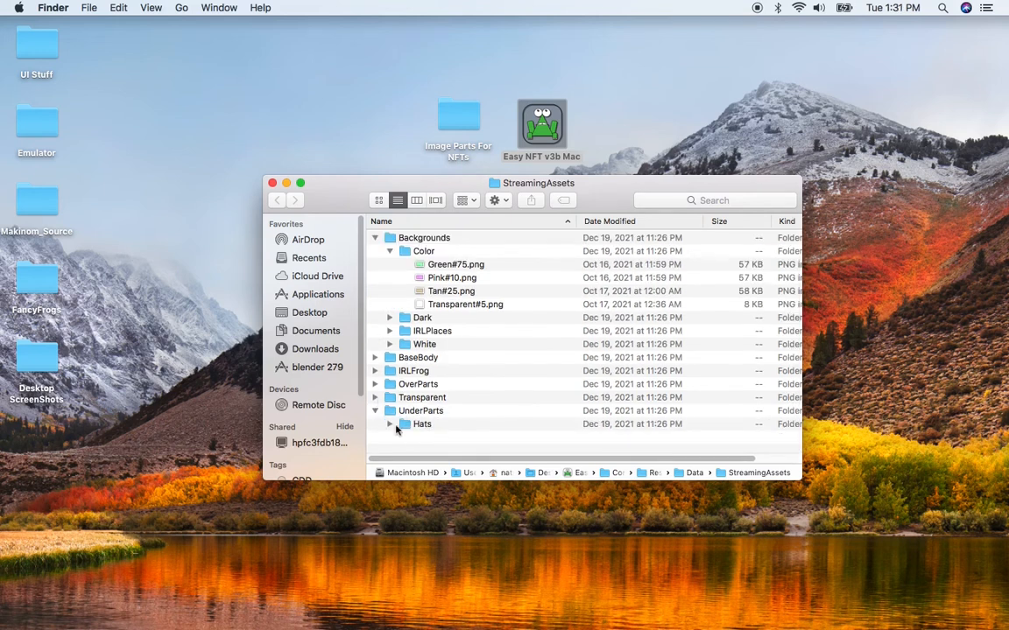
click(390, 424)
- Expand the Transparent folder and its Transparent subfolder to examine Transparent.png, then collapse the Transparent folder
click(375, 398)
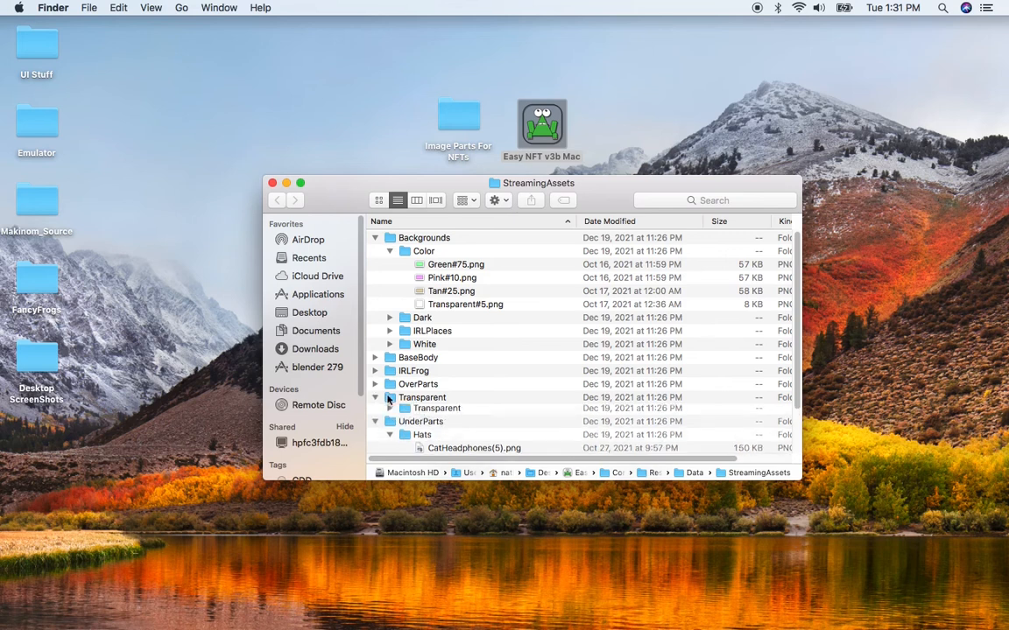
scroll(392, 404, down, 3)
click(389, 363)
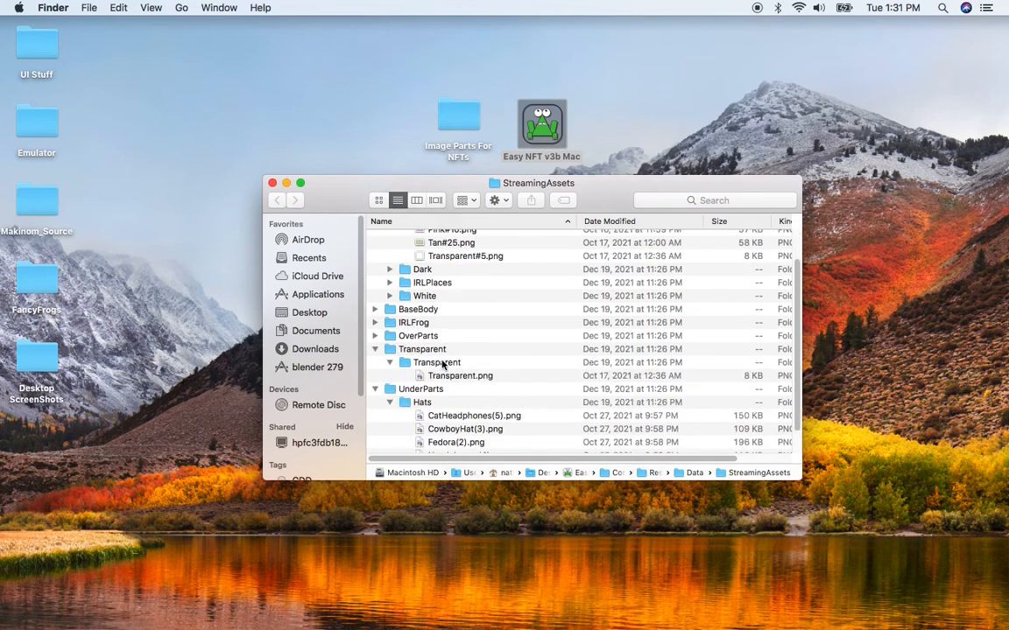
click(422, 375)
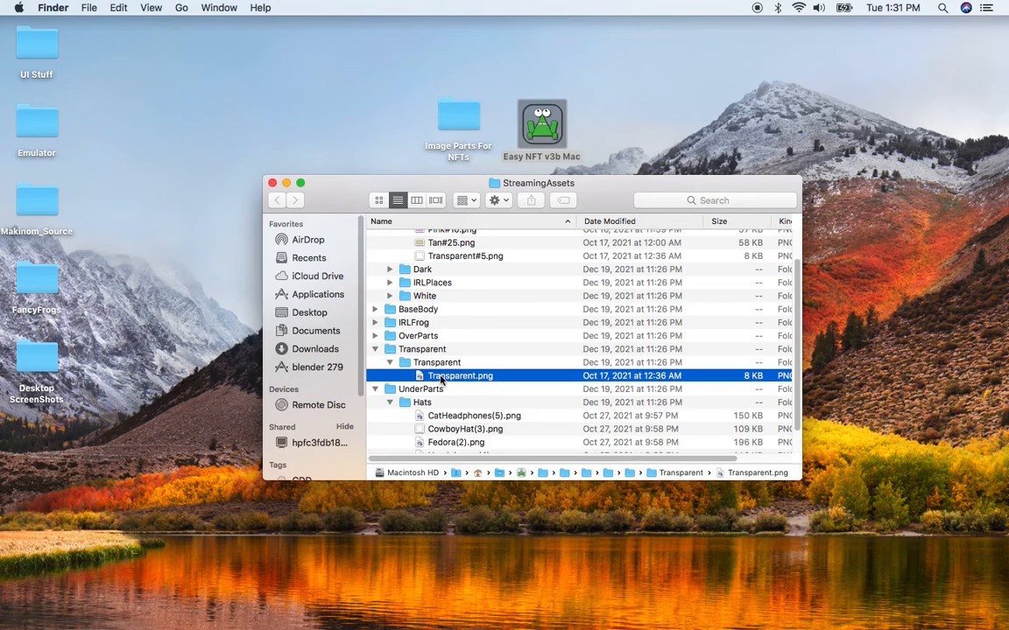
click(375, 349)
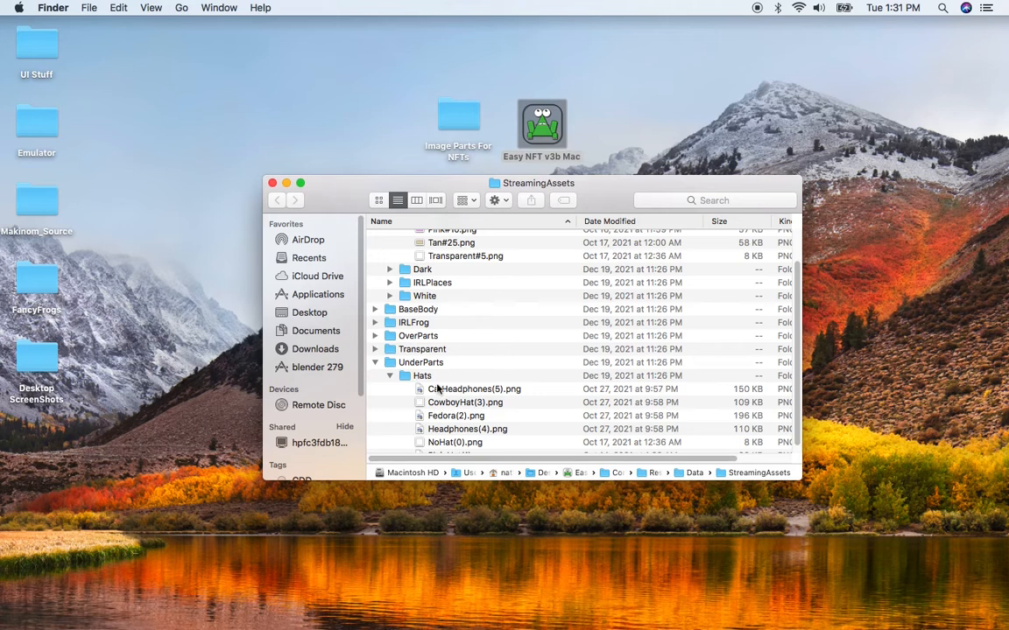
- Go through the Hats image files to compare their rarity numbers, then collapse UnderParts and Backgrounds
scroll(403, 390, down, 1)
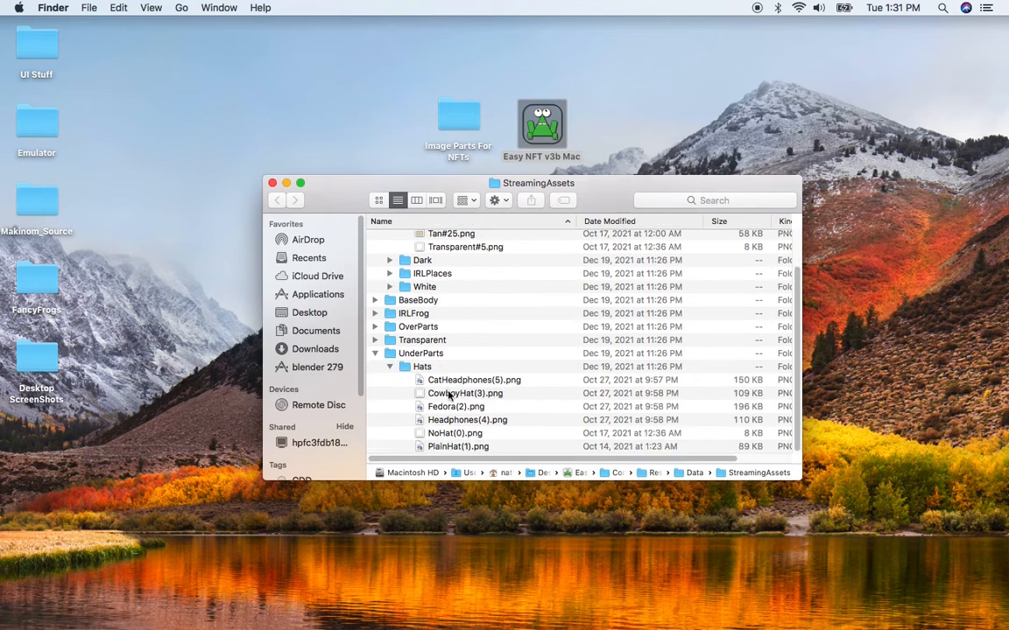
click(476, 383)
click(472, 393)
click(429, 406)
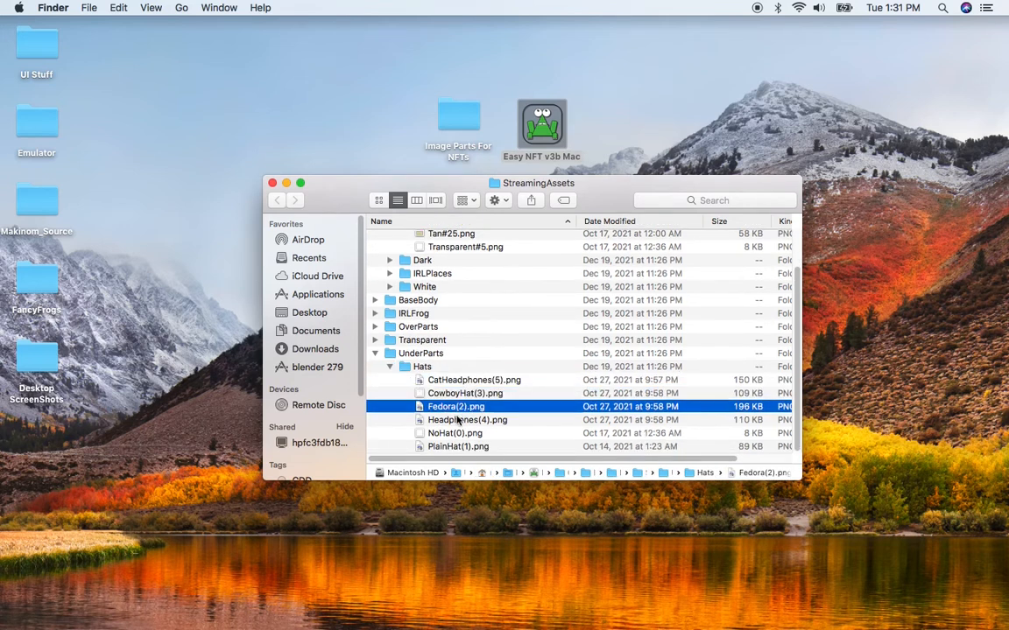
click(437, 420)
click(464, 435)
click(461, 446)
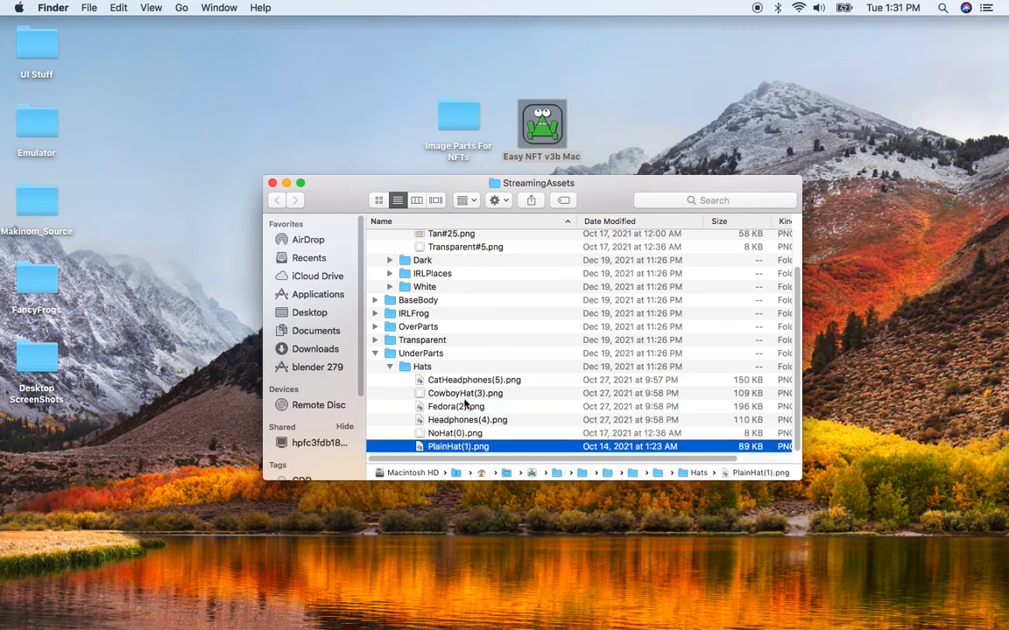
click(375, 353)
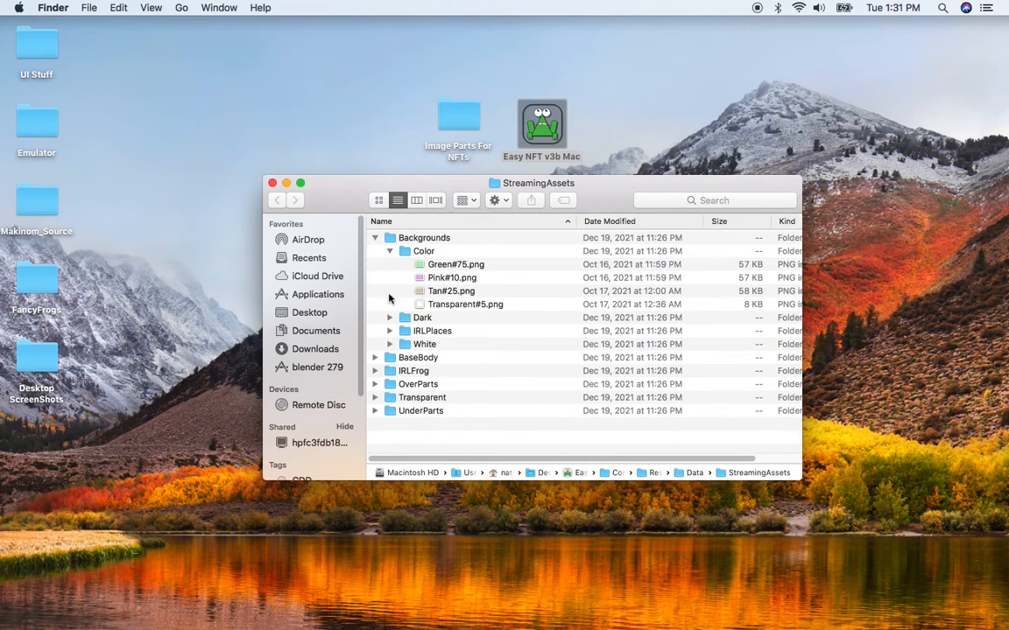
click(376, 238)
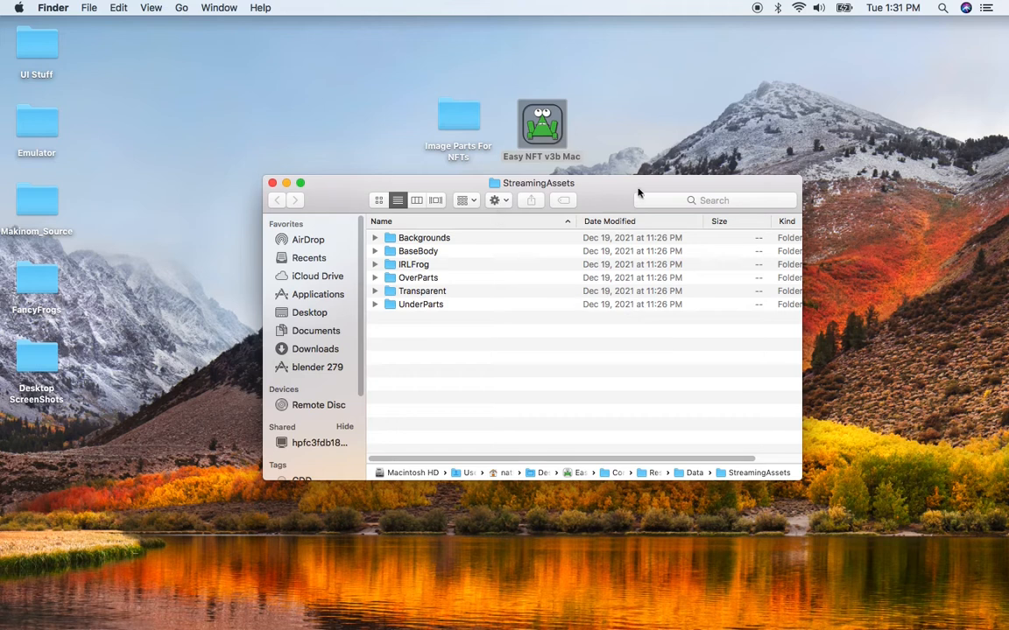
- Switch to Easy NFT Generator, set the Created Path to its default location and open that folder in Finder
key(super+Tab)
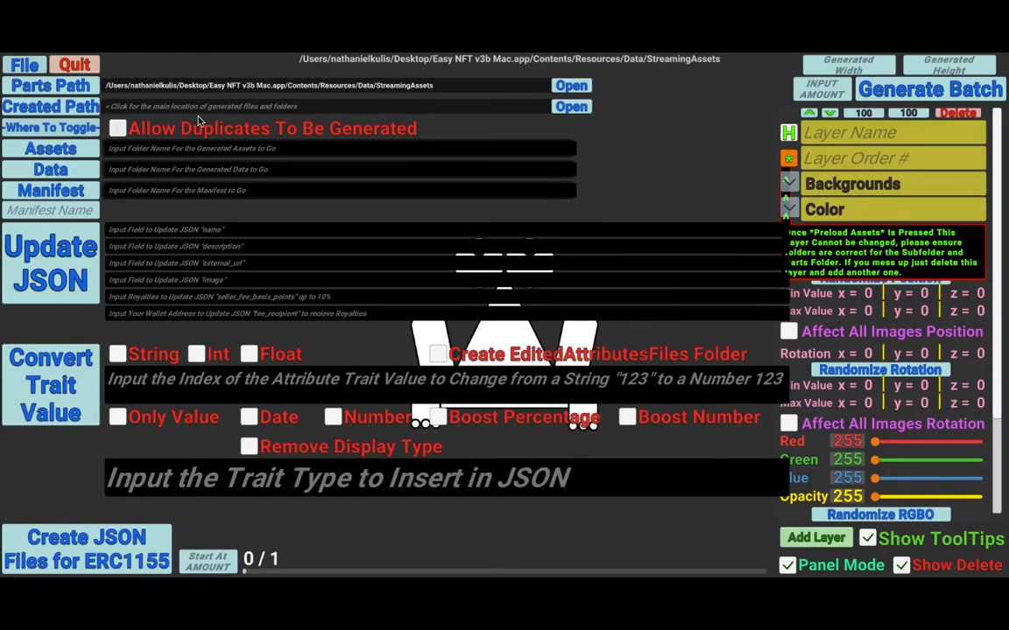
click(88, 106)
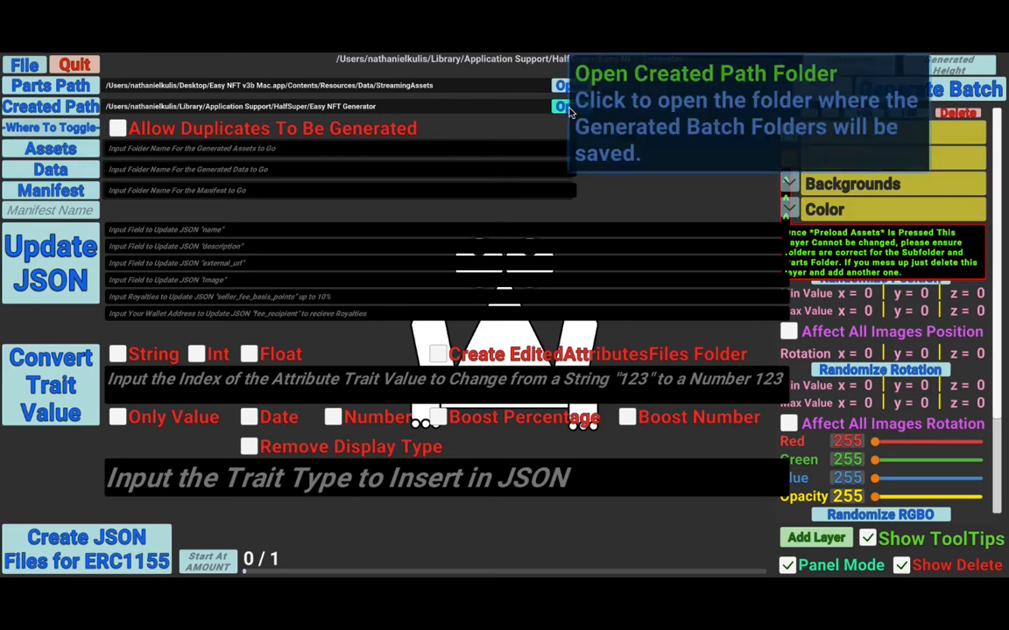
click(571, 106)
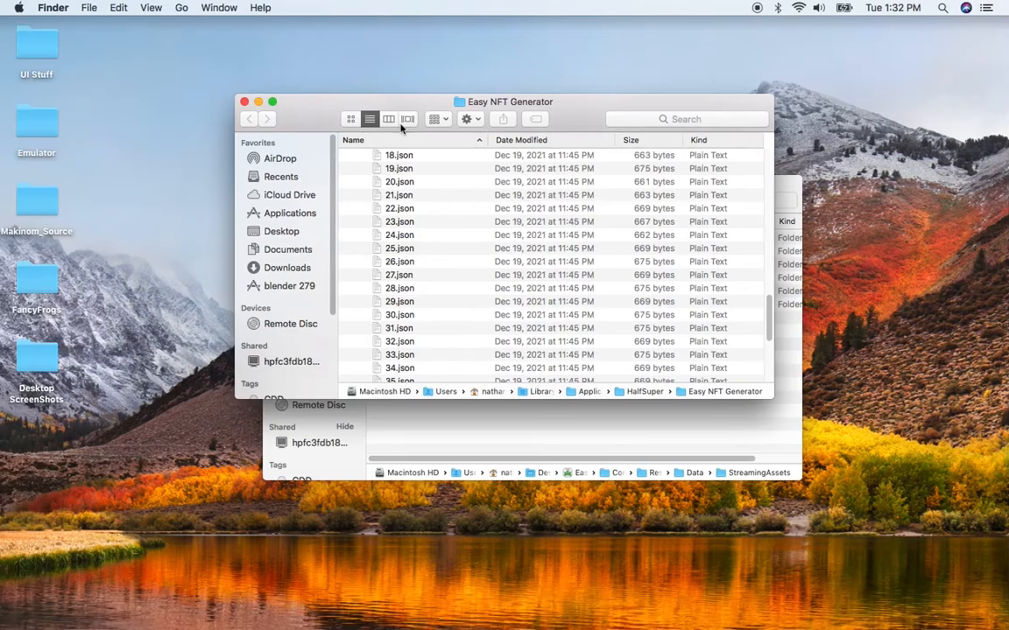
- Delete the _CreatedAssets, _CreatedData, _Manifests and OtherJSONs folders from the created path folder, keeping only Easy NFT Generator
scroll(489, 210, up, 10)
scroll(489, 214, up, 5)
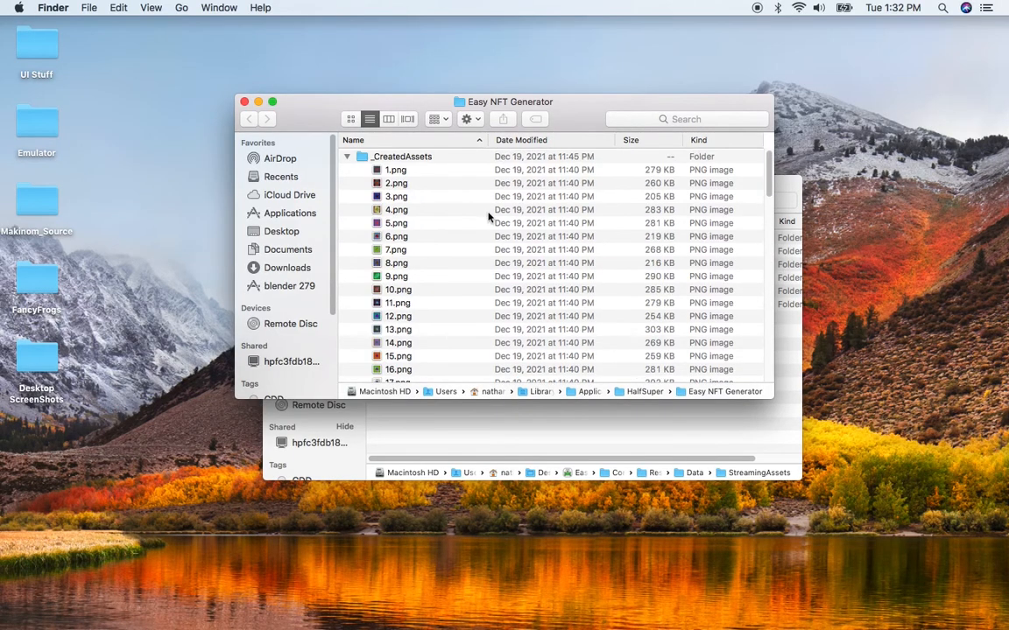
click(347, 156)
click(347, 171)
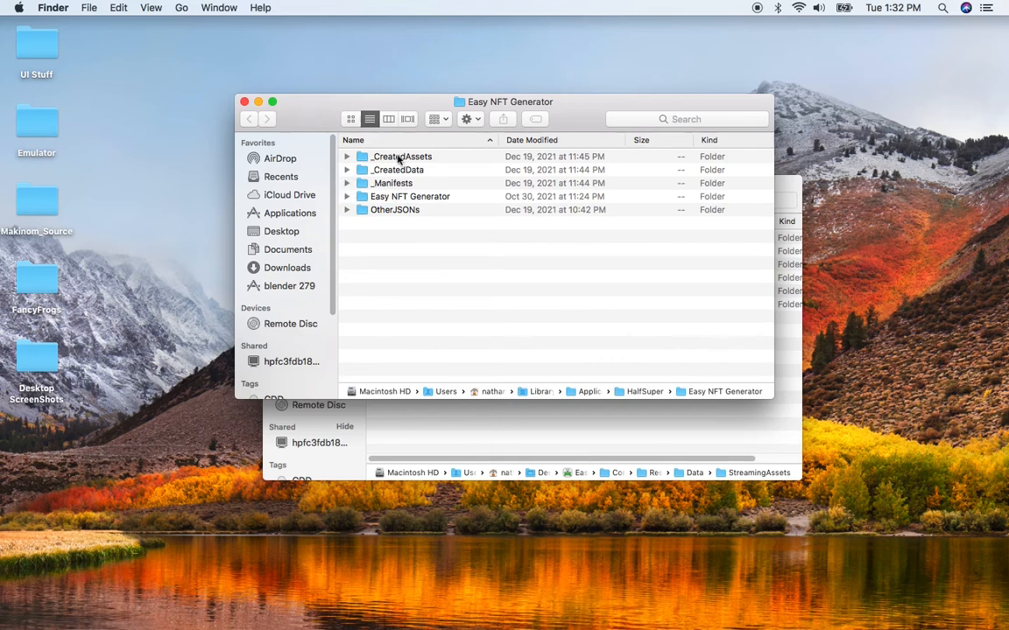
click(401, 158)
shift+click(403, 184)
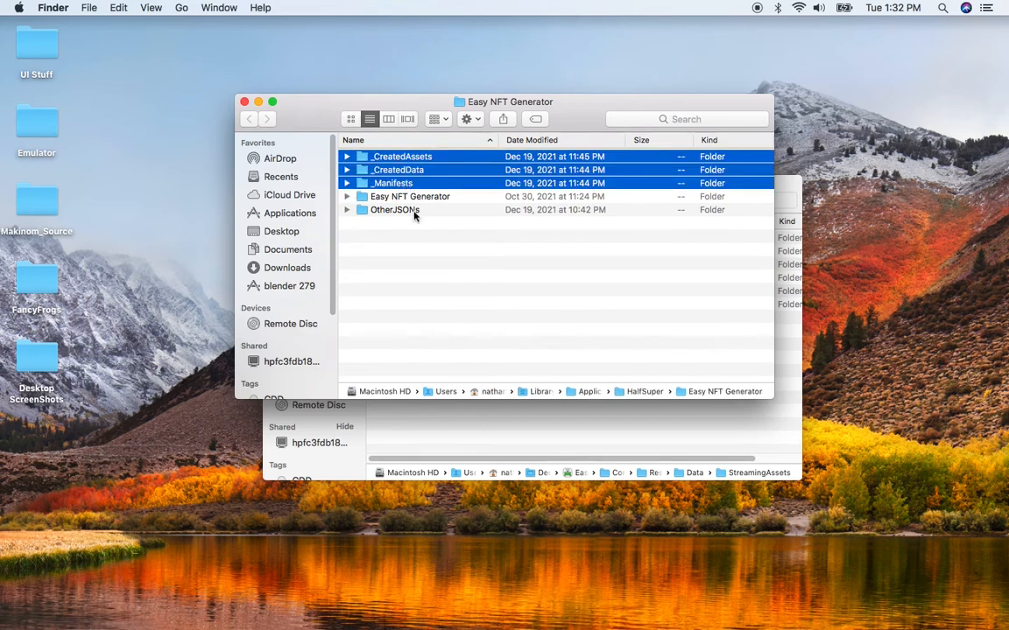
super+click(390, 209)
right_click(401, 188)
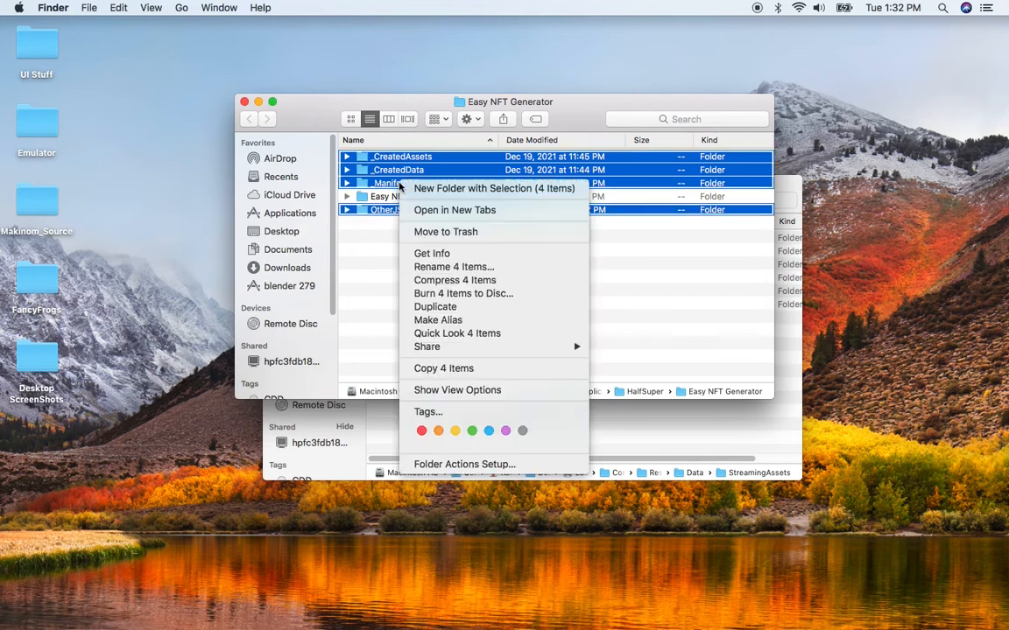
click(432, 229)
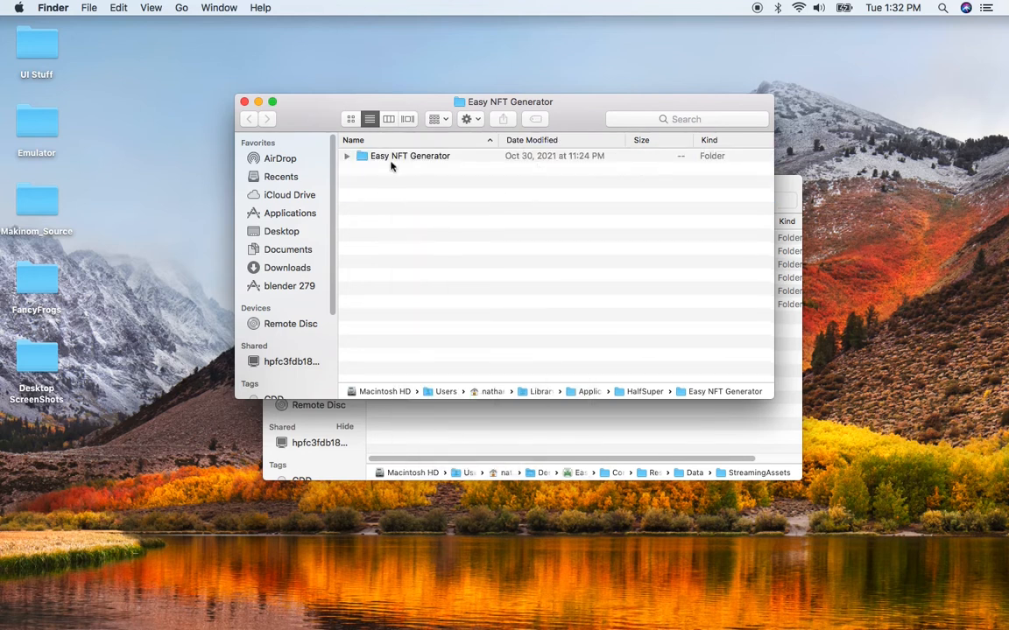
- Close both Finder windows and switch back to Easy NFT Generator
drag(432, 103, 530, 149)
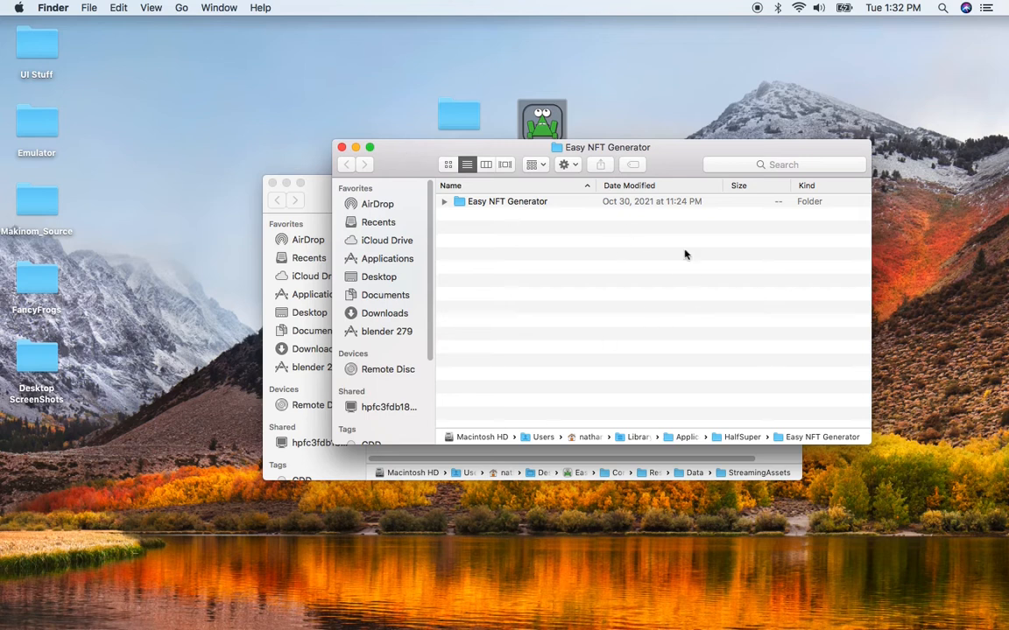
drag(410, 147, 375, 133)
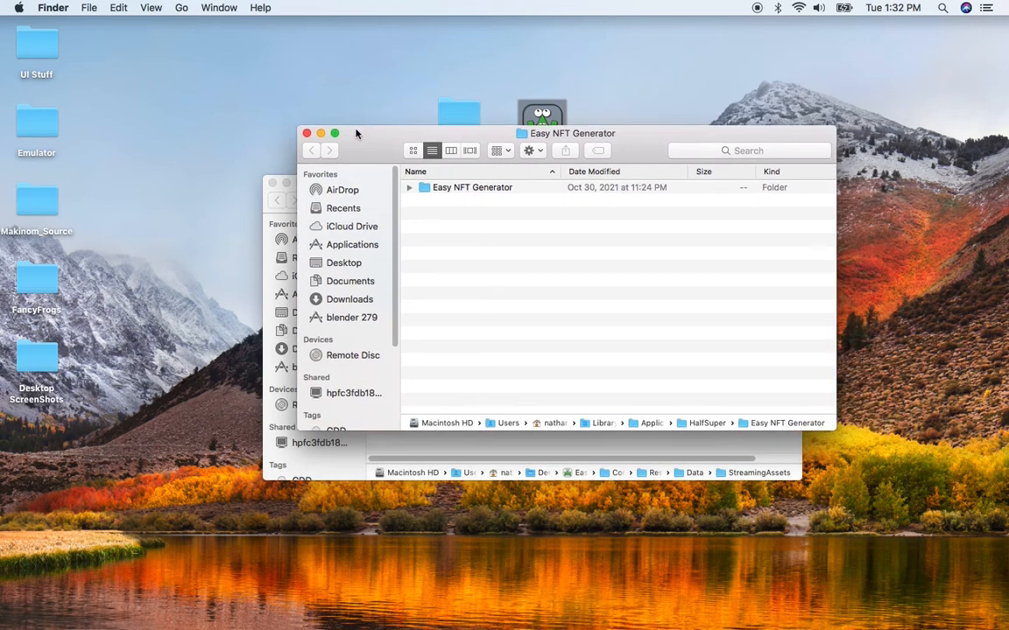
click(307, 134)
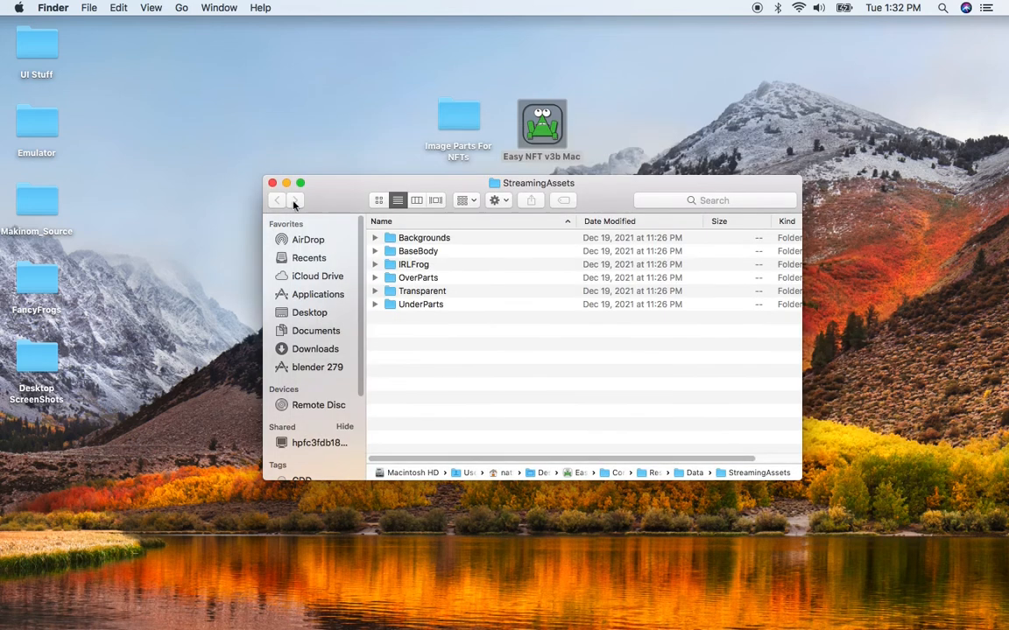
click(273, 183)
key(super+Tab)
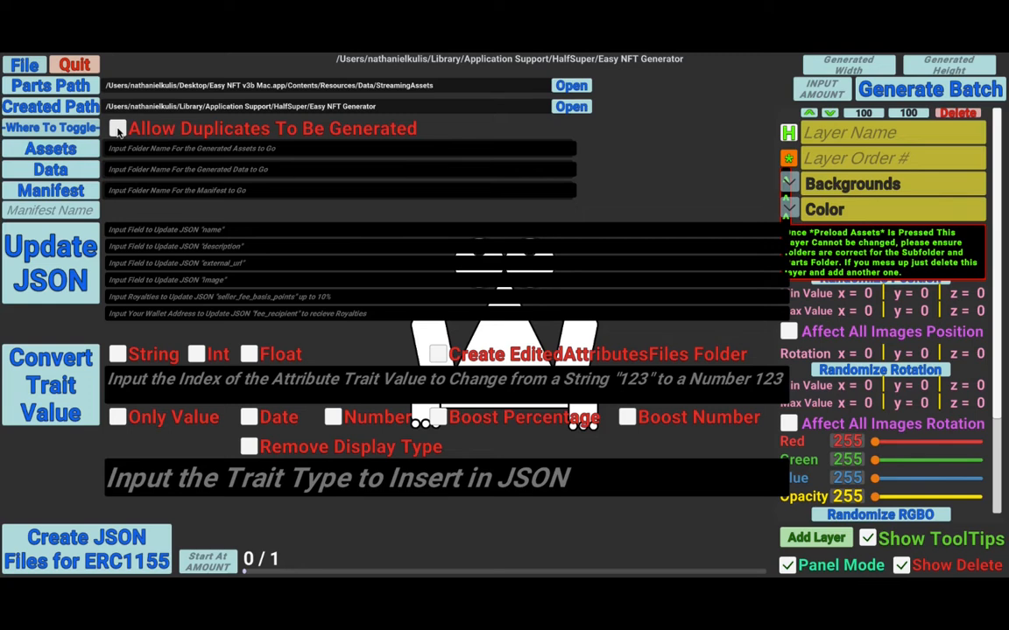
- Toggle the Allow Duplicates To Be Generated option on and off again
click(119, 130)
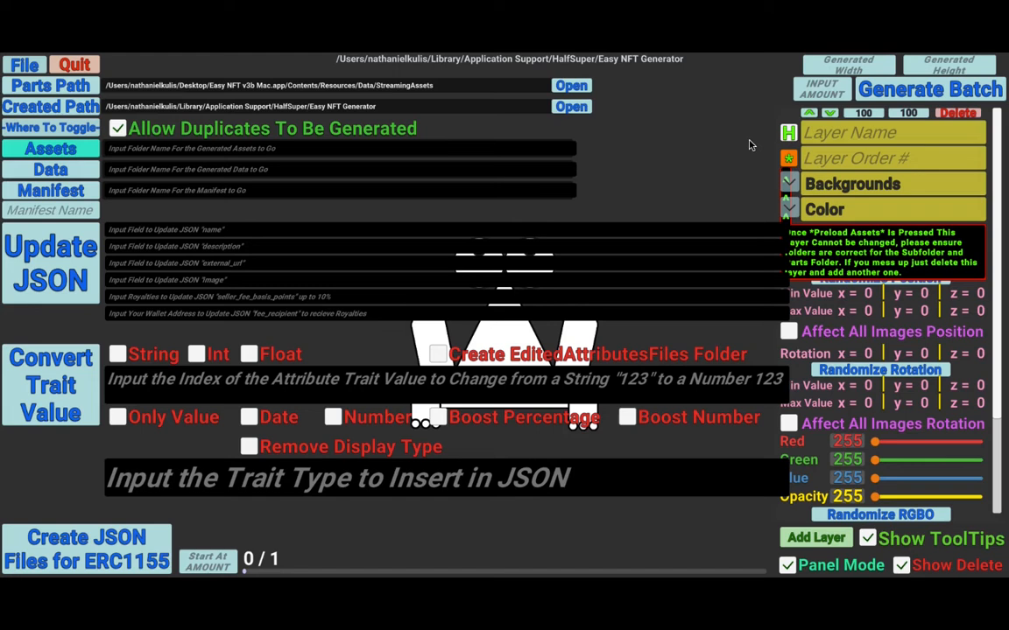
click(243, 126)
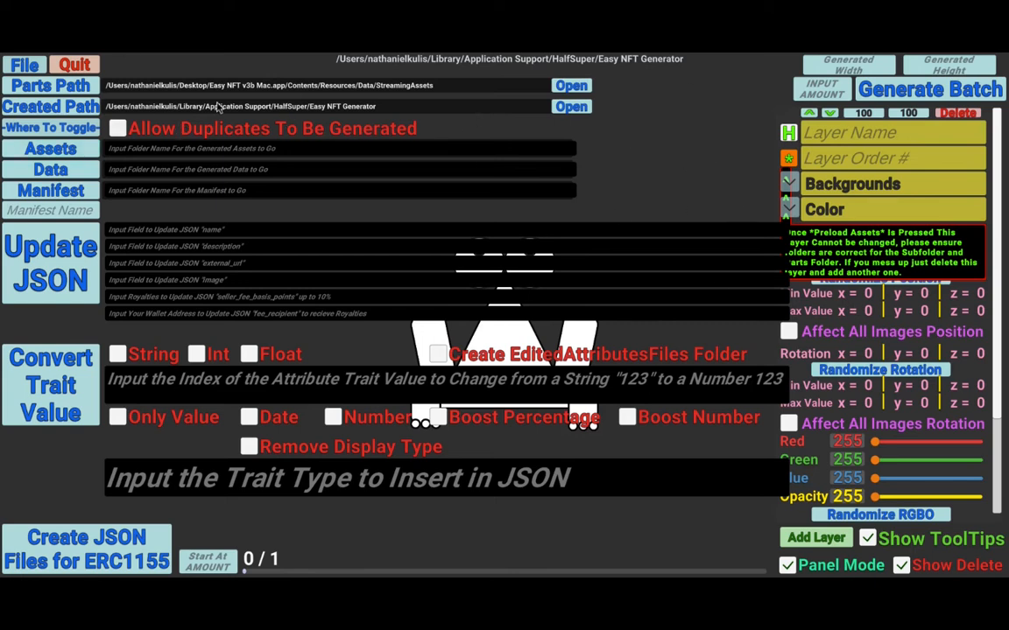
click(118, 129)
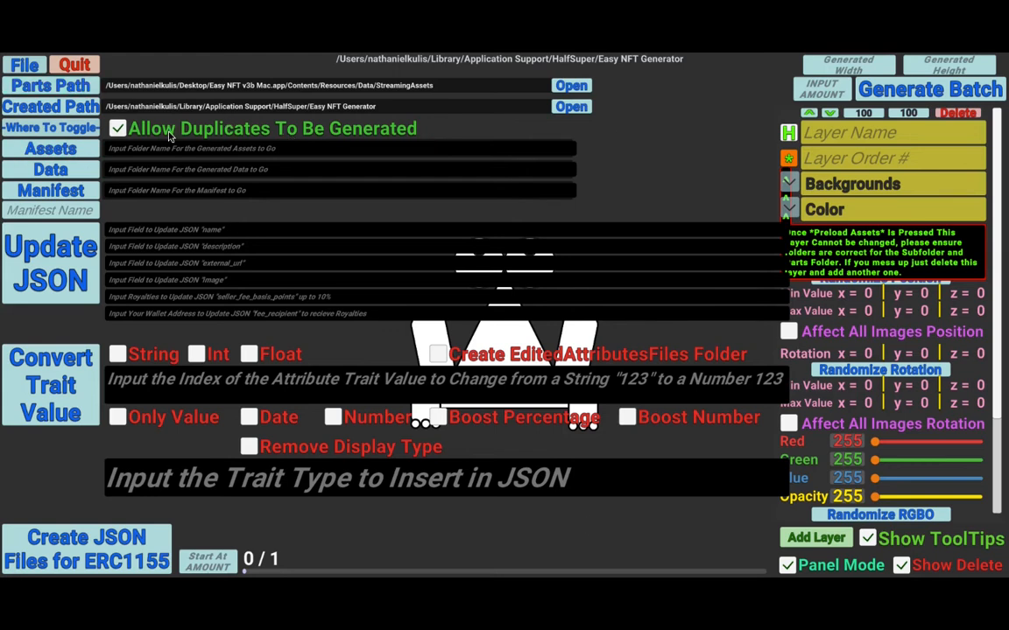
click(118, 129)
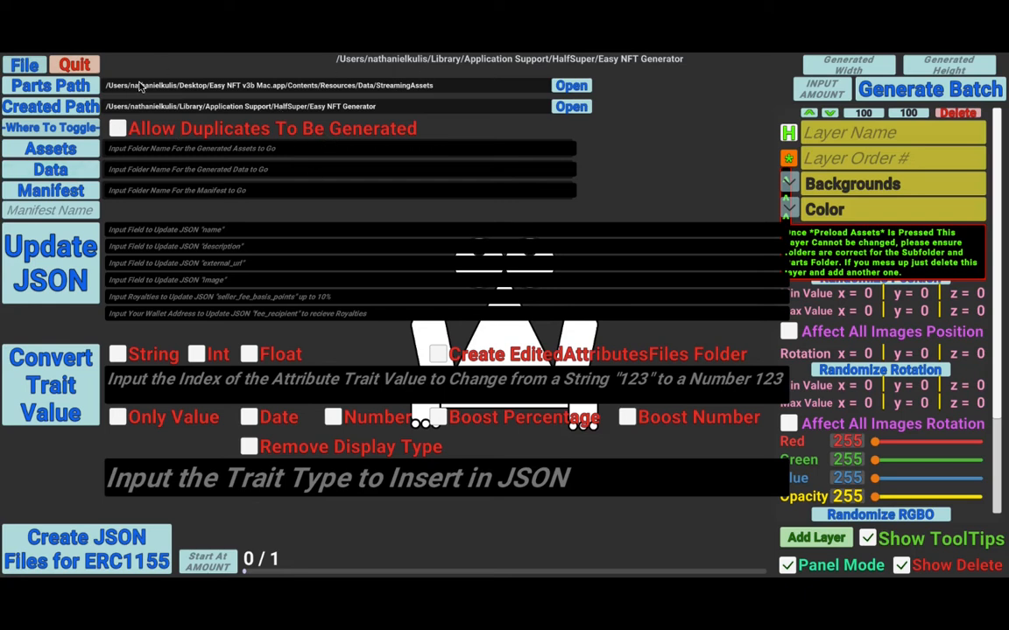
- Hide the file panel and turn off Show ToolTips
click(19, 66)
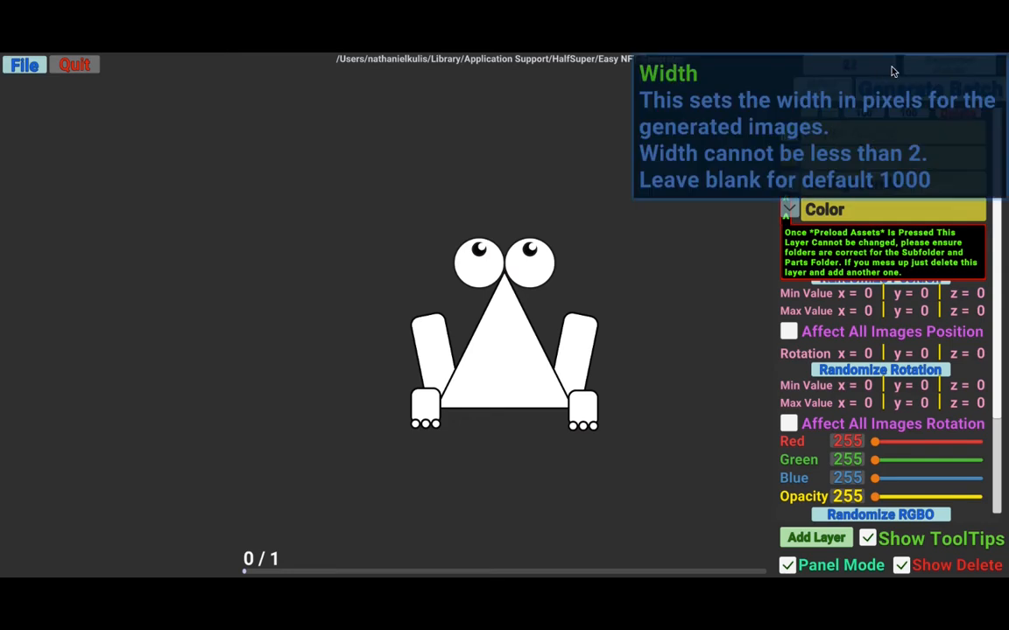
click(891, 543)
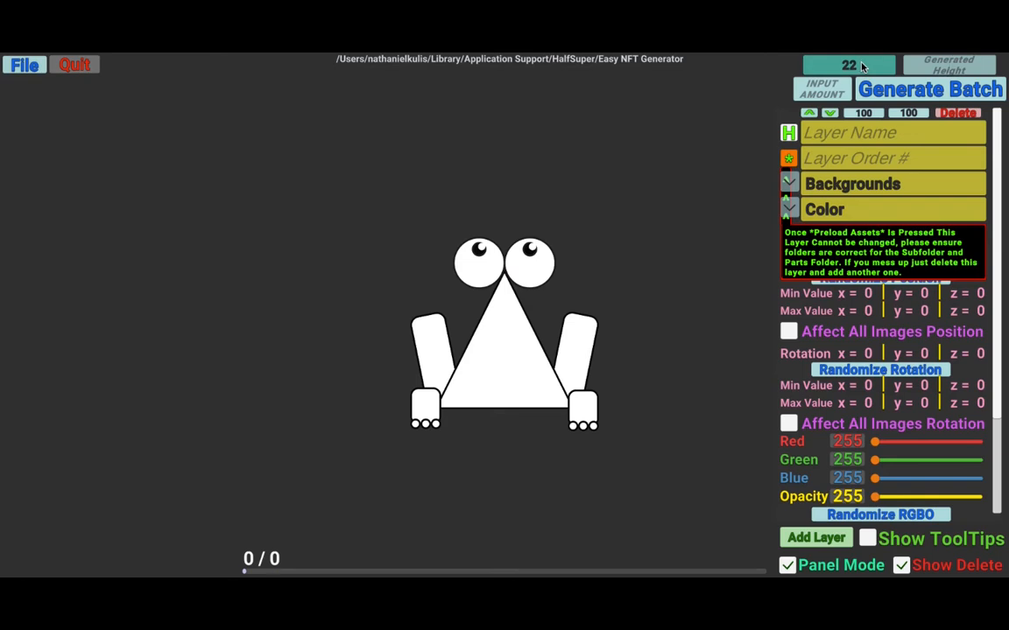
- Set the generated width and height to 100 pixels each
key(Tab)
text(2)
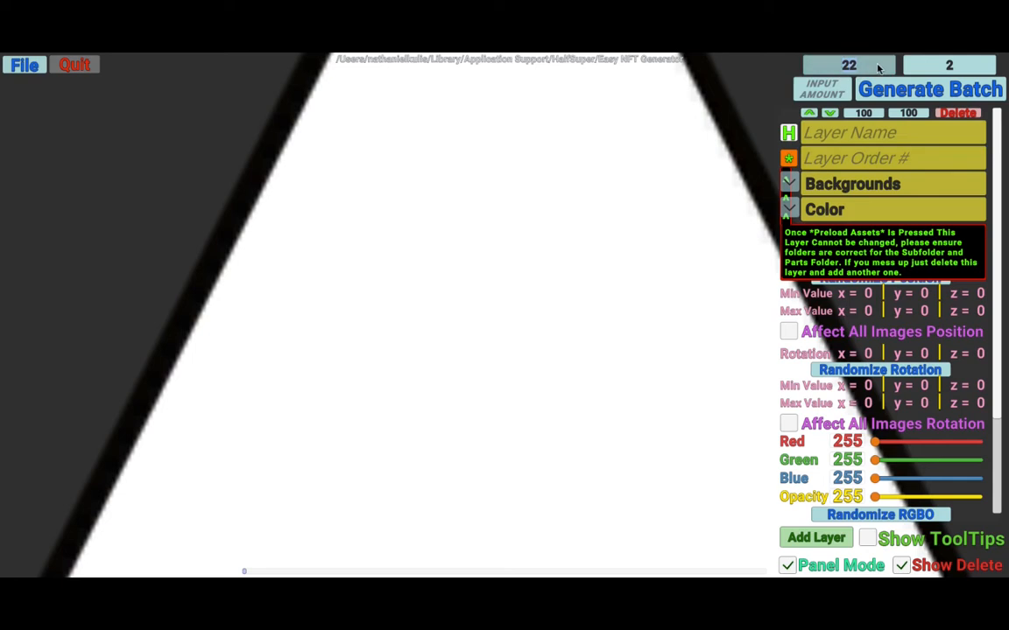
text(2)
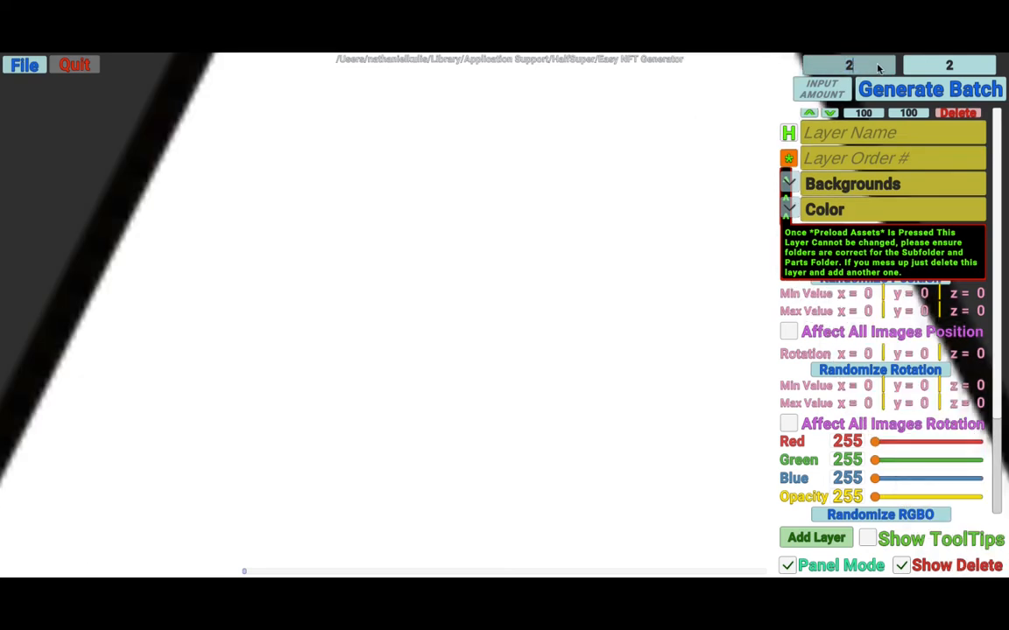
text(1)
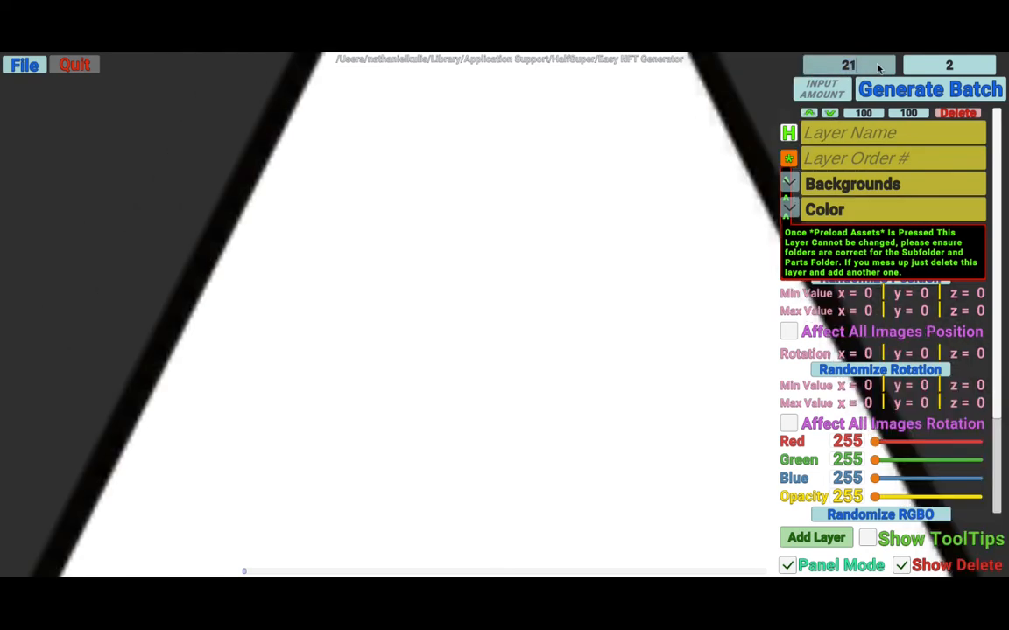
text(00)
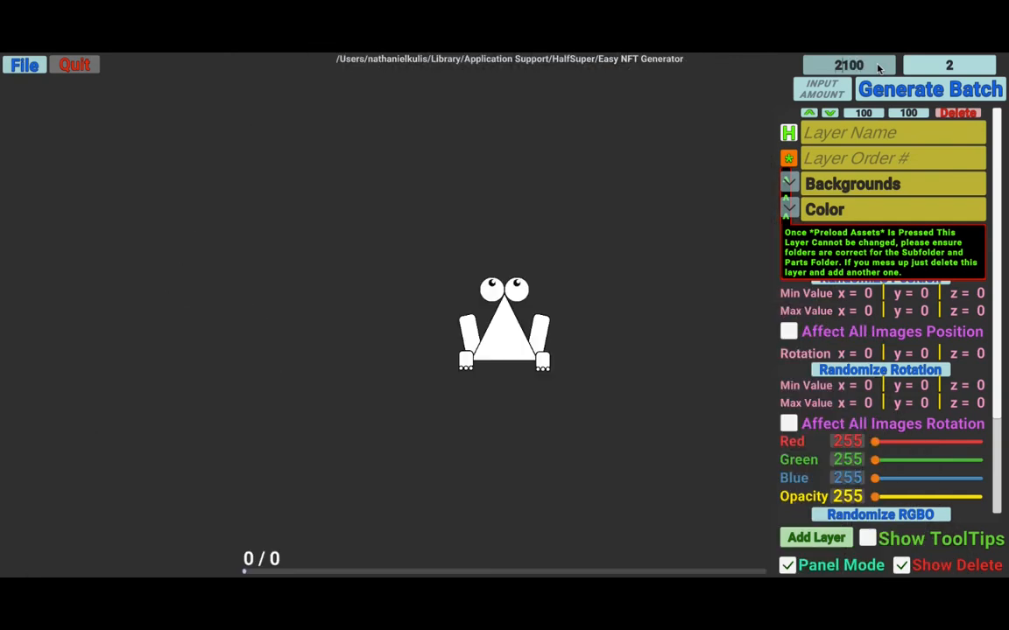
key(BackSpace)
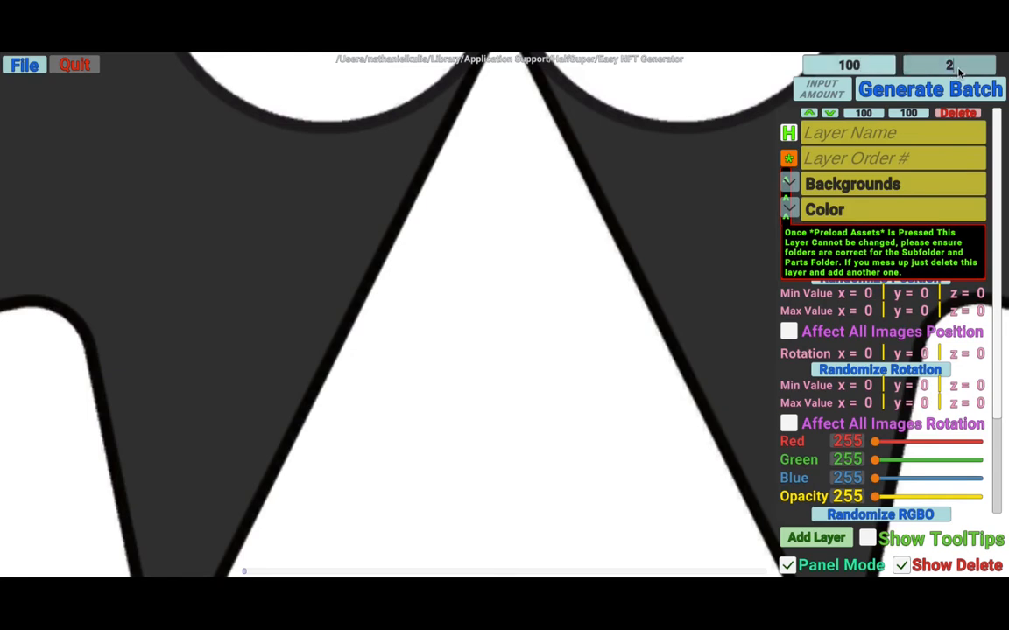
text(100)
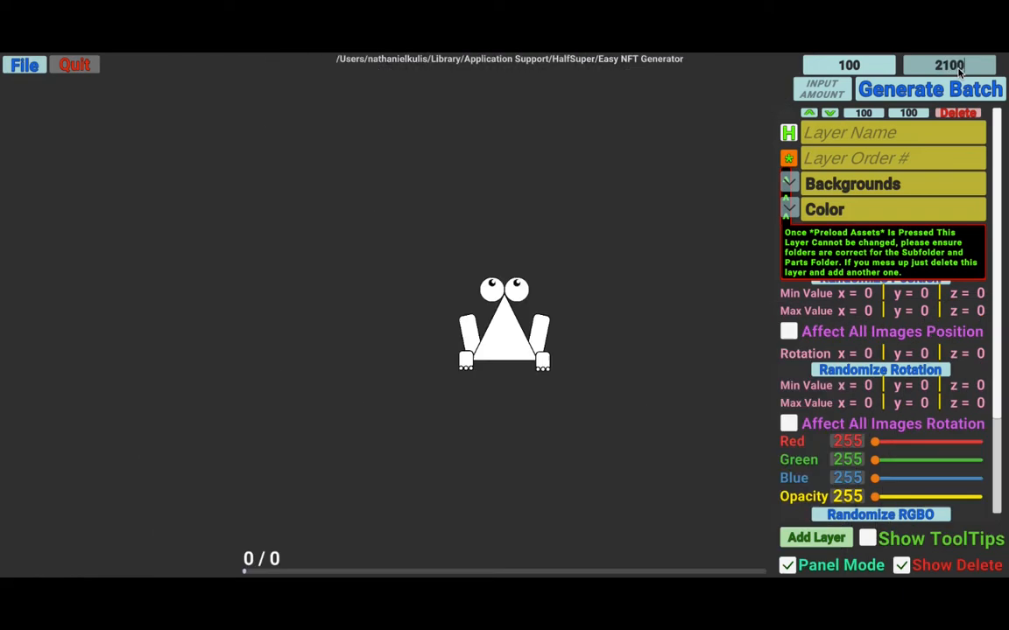
key(BackSpace)
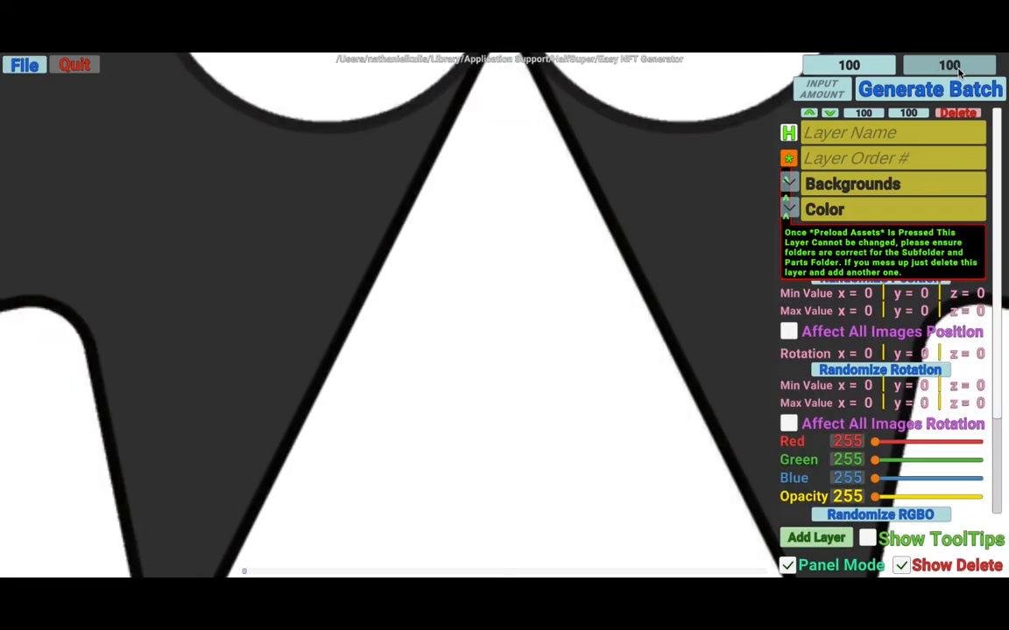
- Set the generated width and height to 1000 pixels each
click(866, 68)
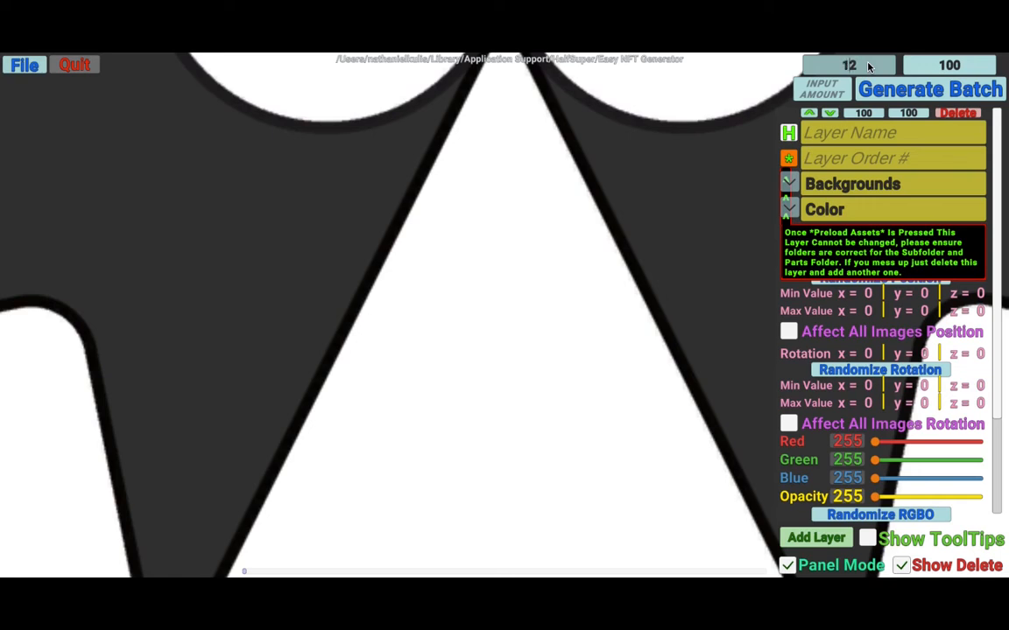
text(00)
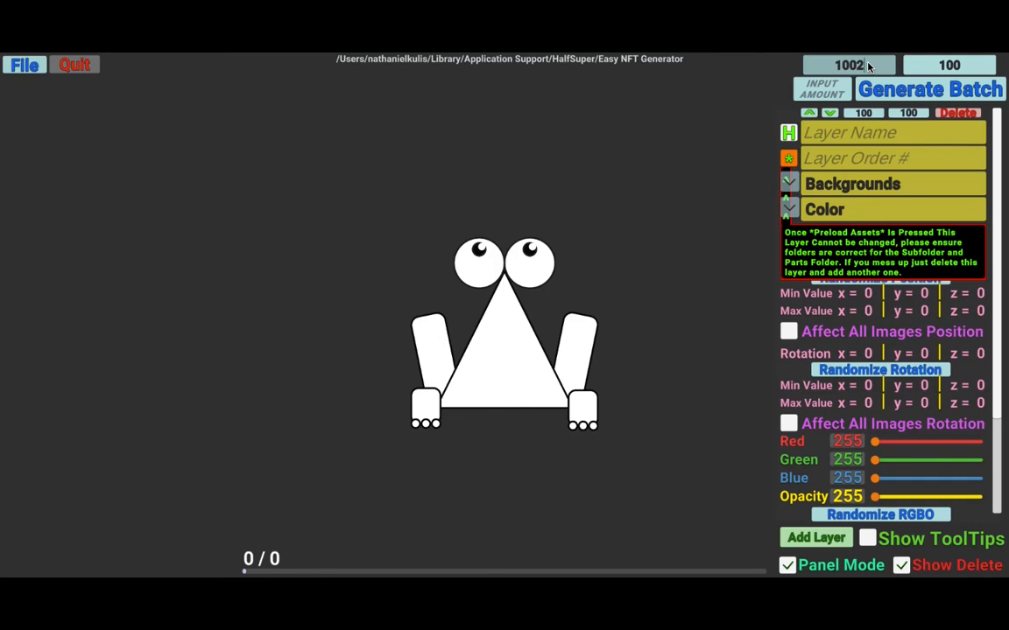
key(BackSpace)
text(0)
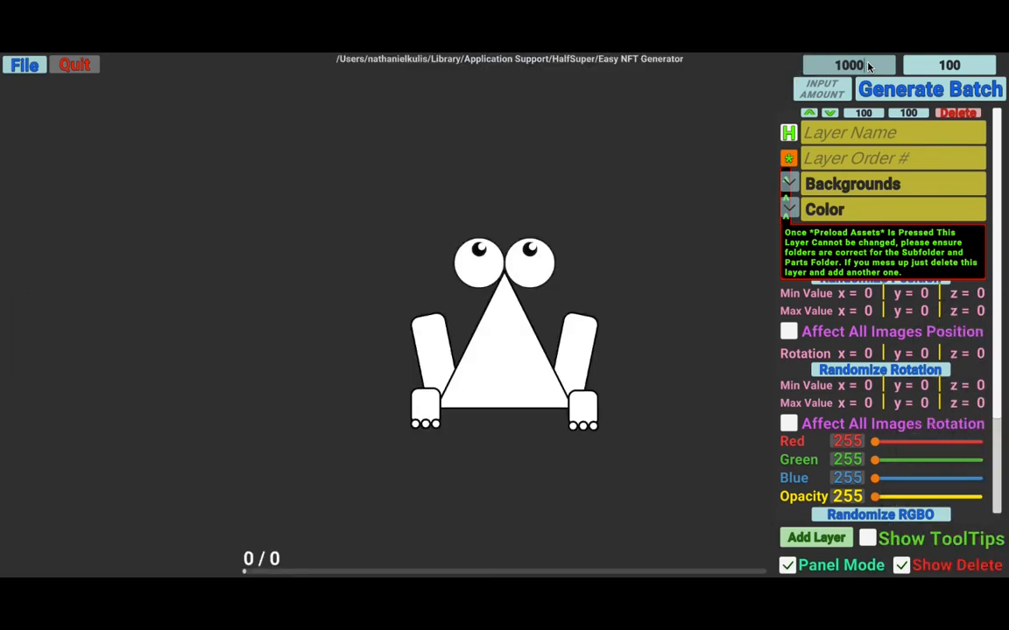
key(Return)
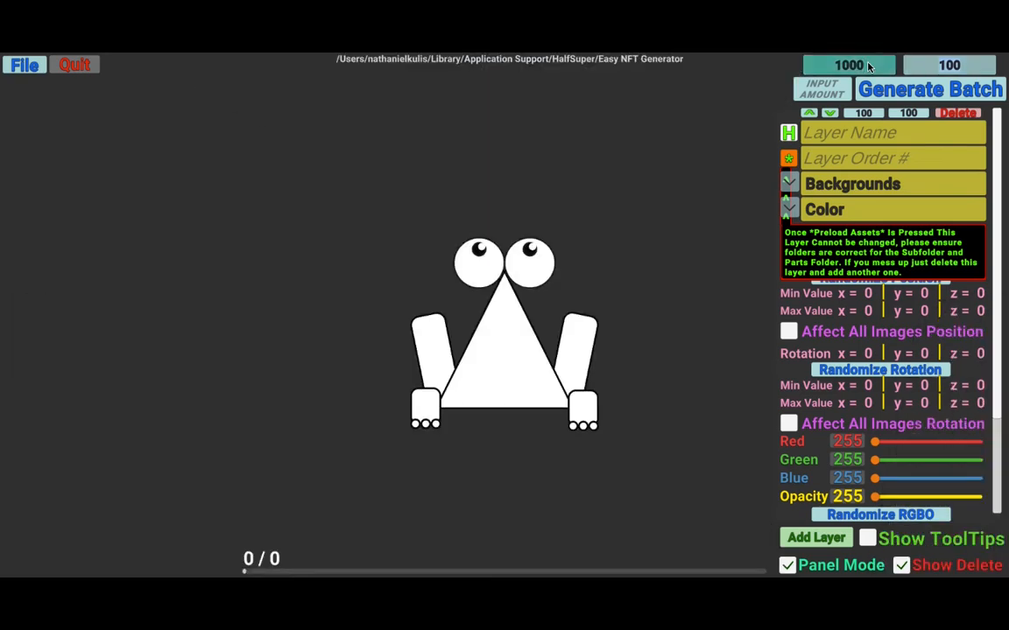
text(21000)
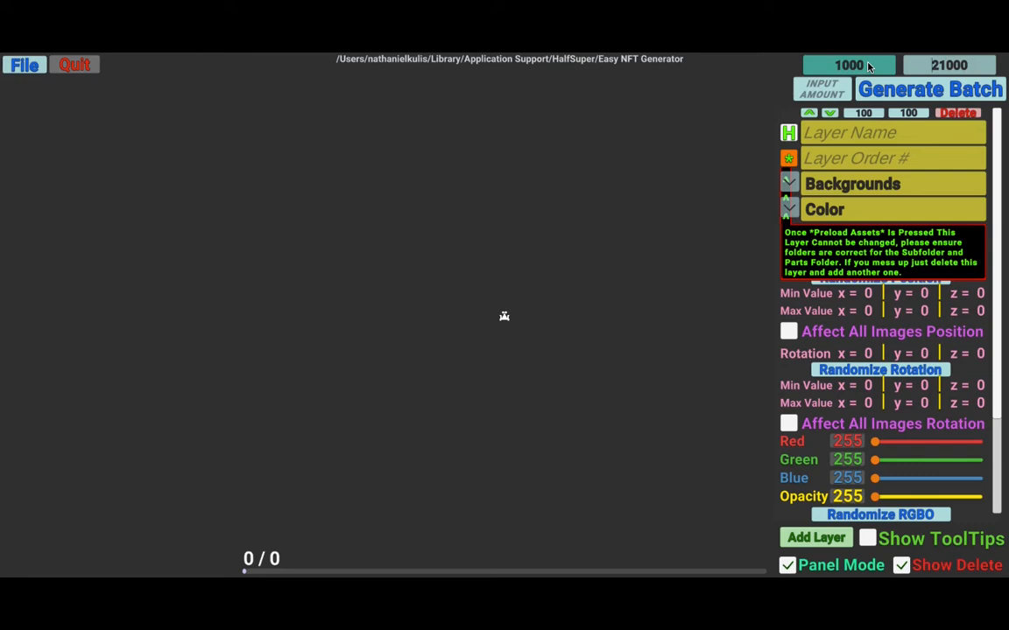
key(BackSpace)
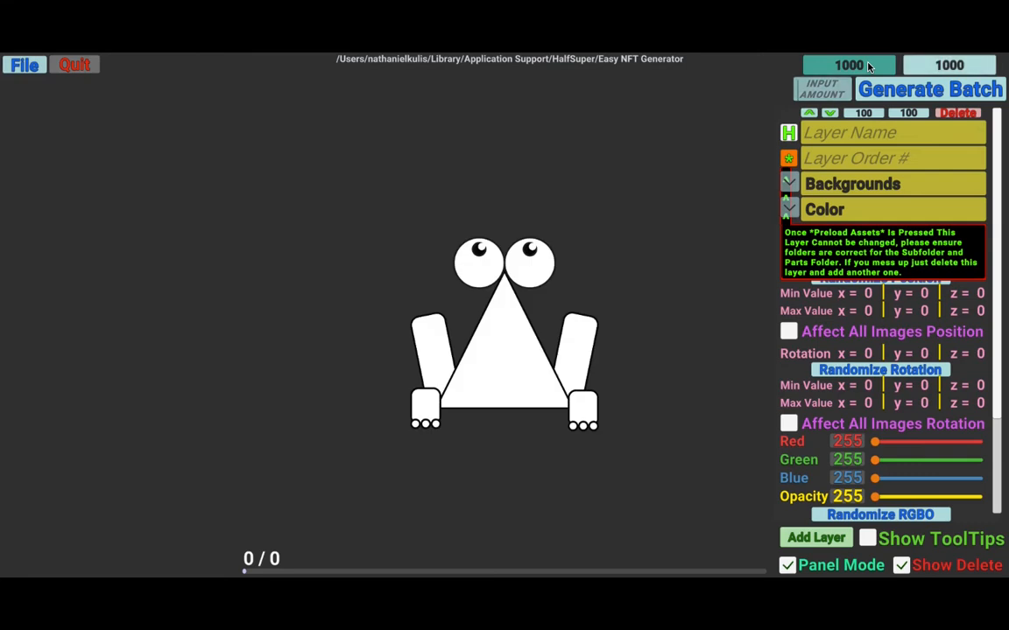
- Set the input amount to 25
click(822, 97)
text(25)
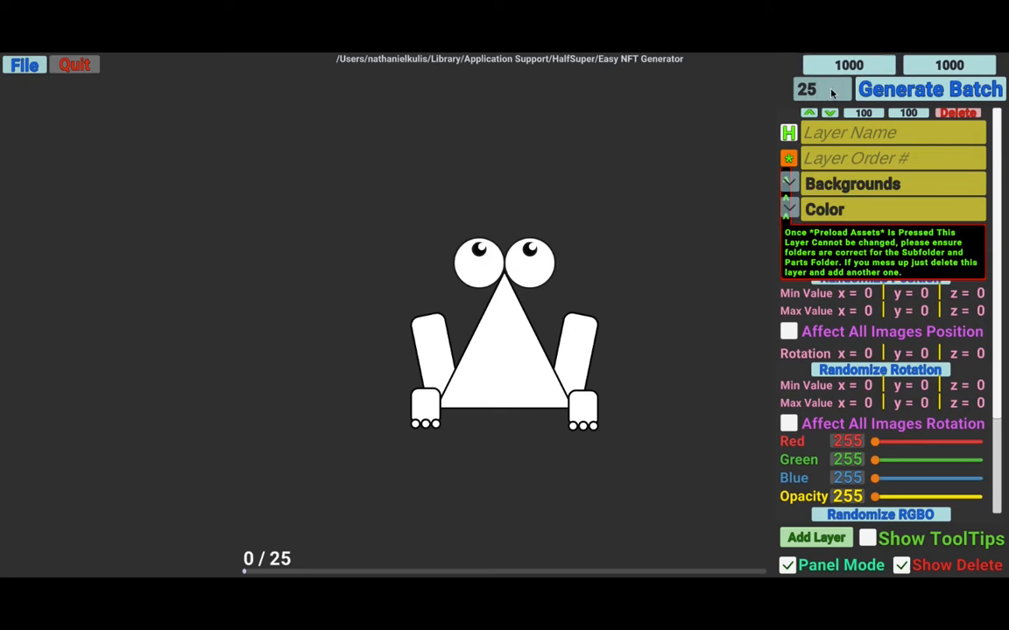
- Name the layer Background, set its layer order to -1, and keep Backgrounds as its parts folder
click(889, 136)
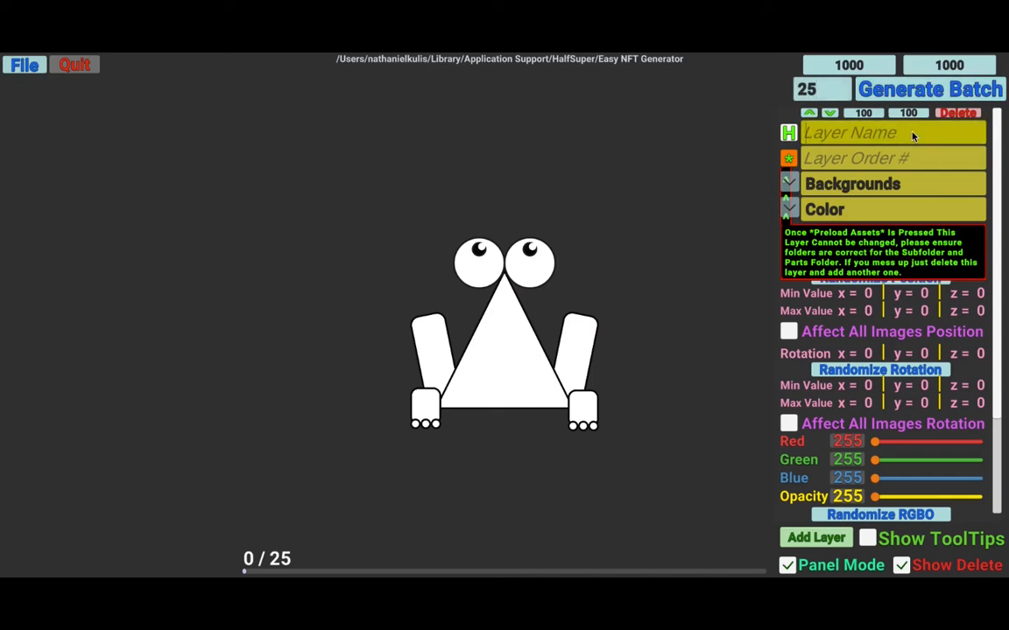
text(B)
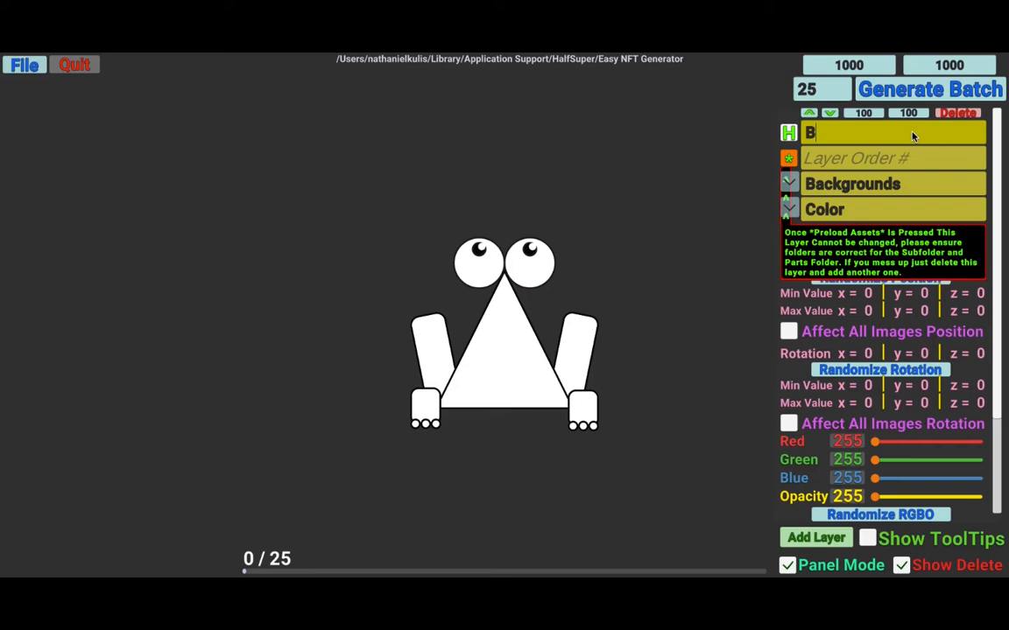
text(ackground)
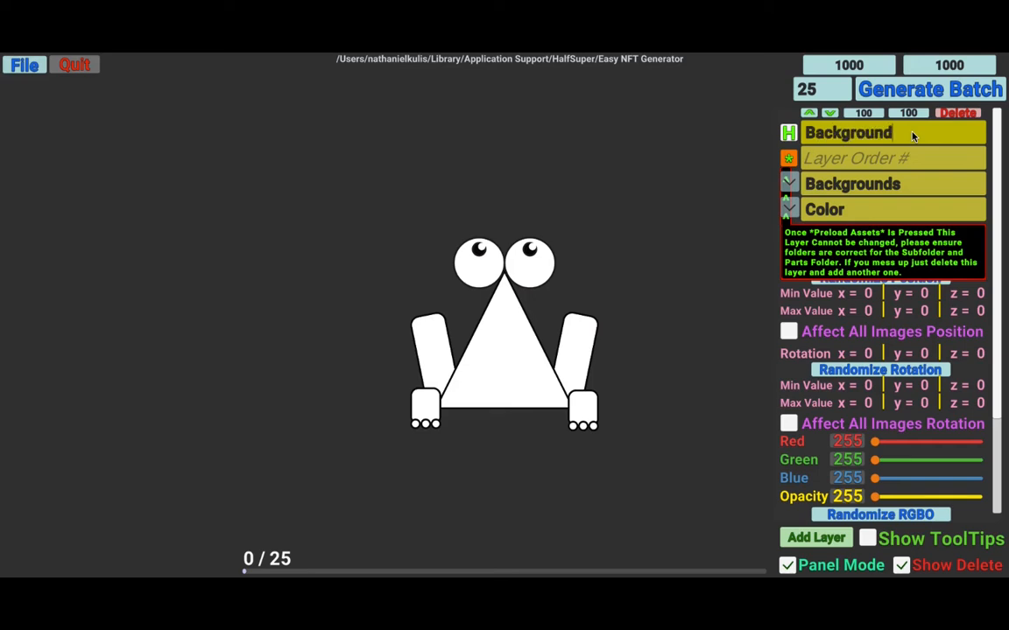
key(Tab)
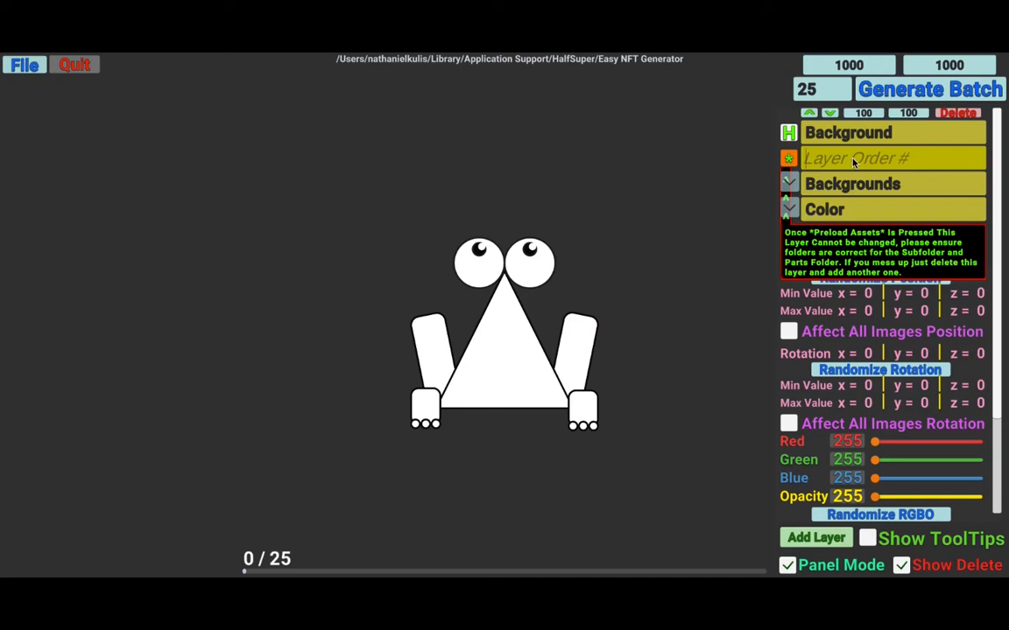
text(-1)
click(799, 184)
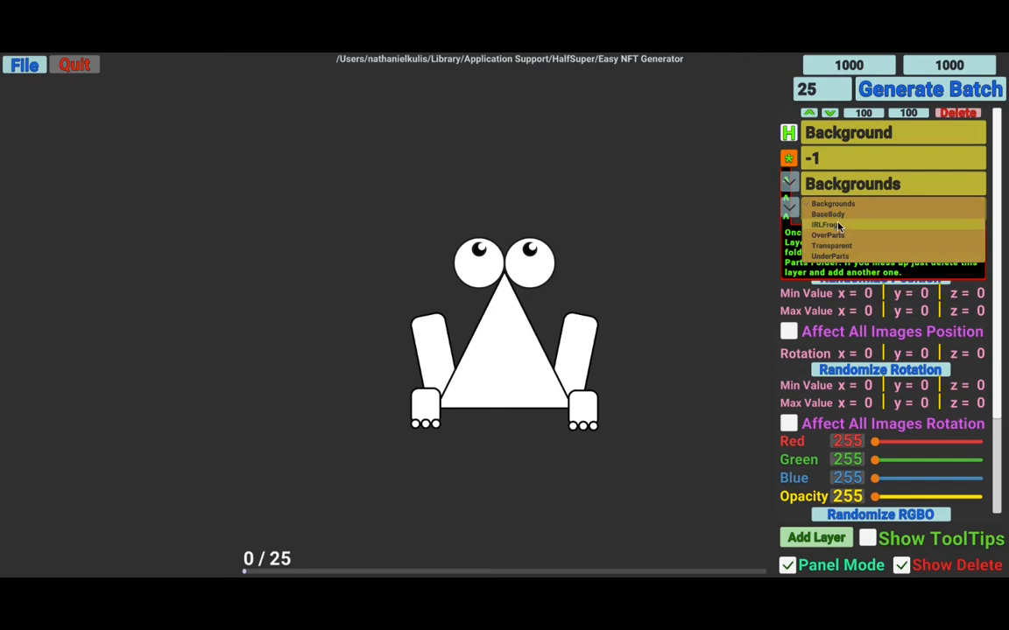
click(715, 166)
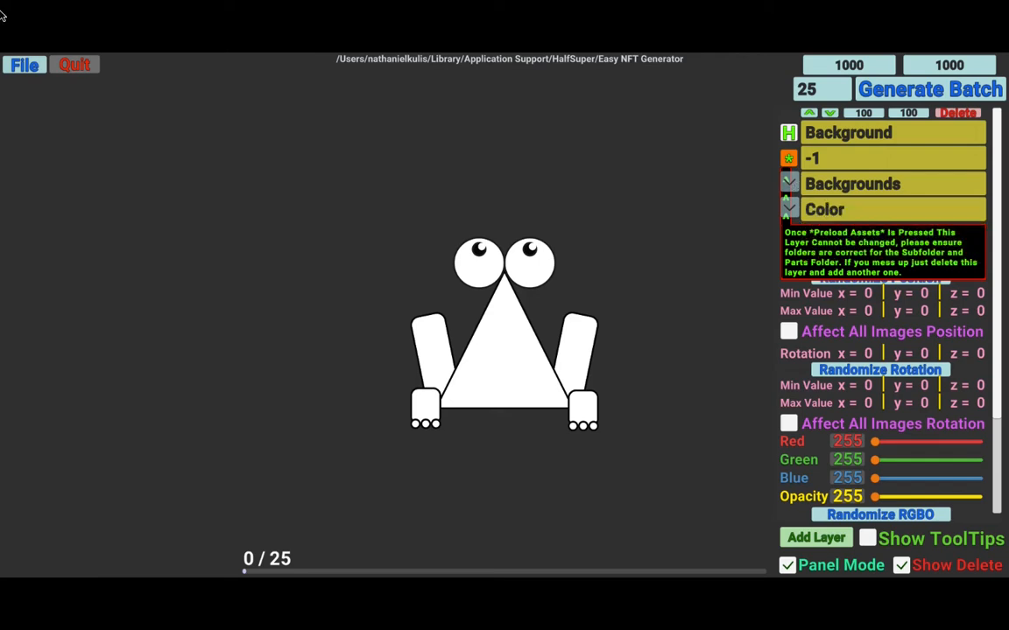
- Browse the part subfolders in the parts path folder and set the manifest output folder
click(22, 64)
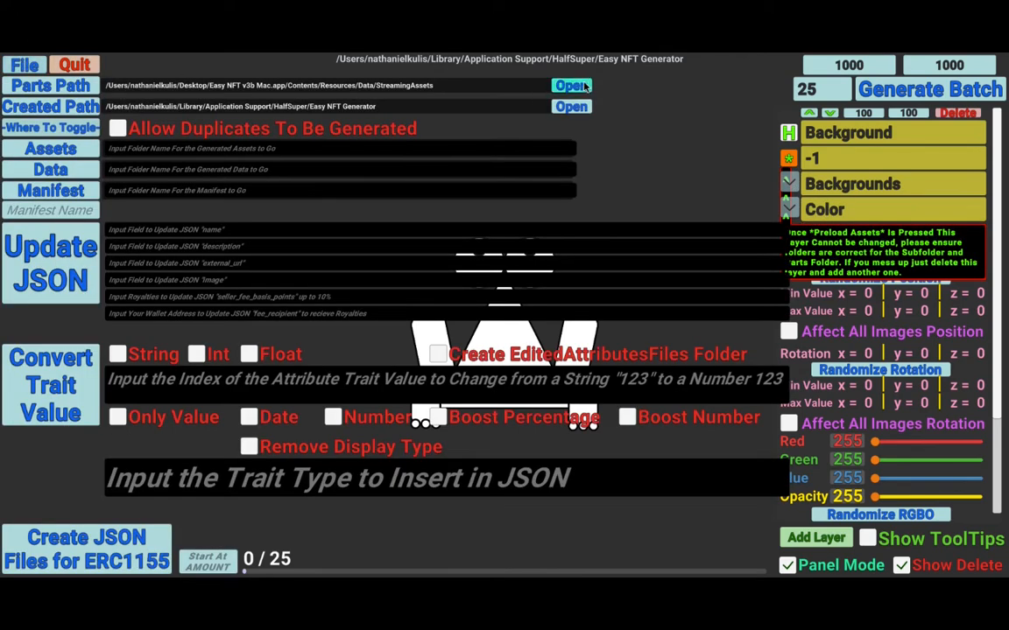
click(582, 88)
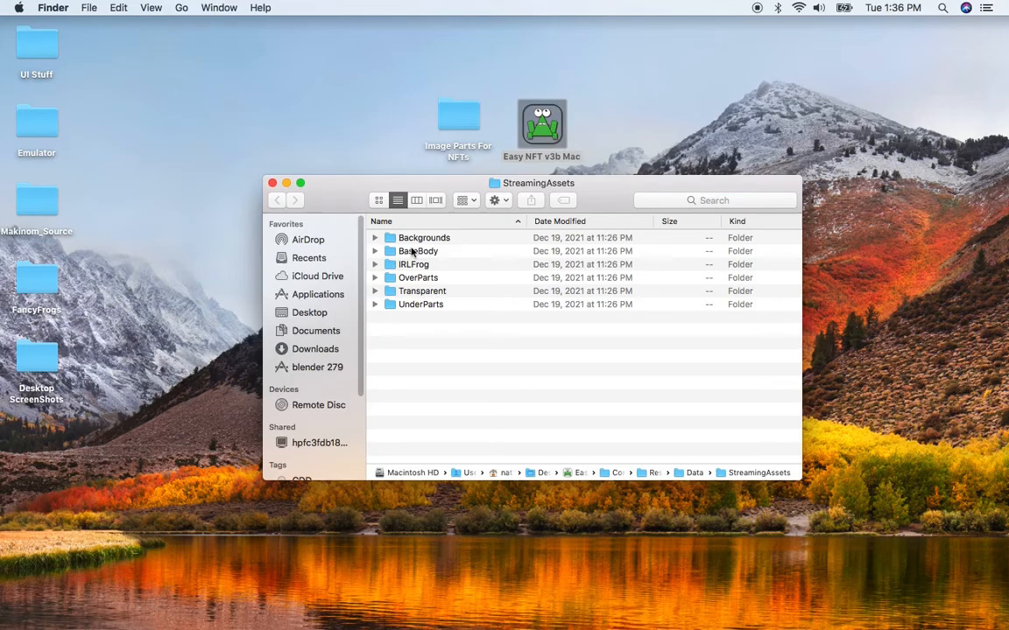
click(410, 238)
click(410, 252)
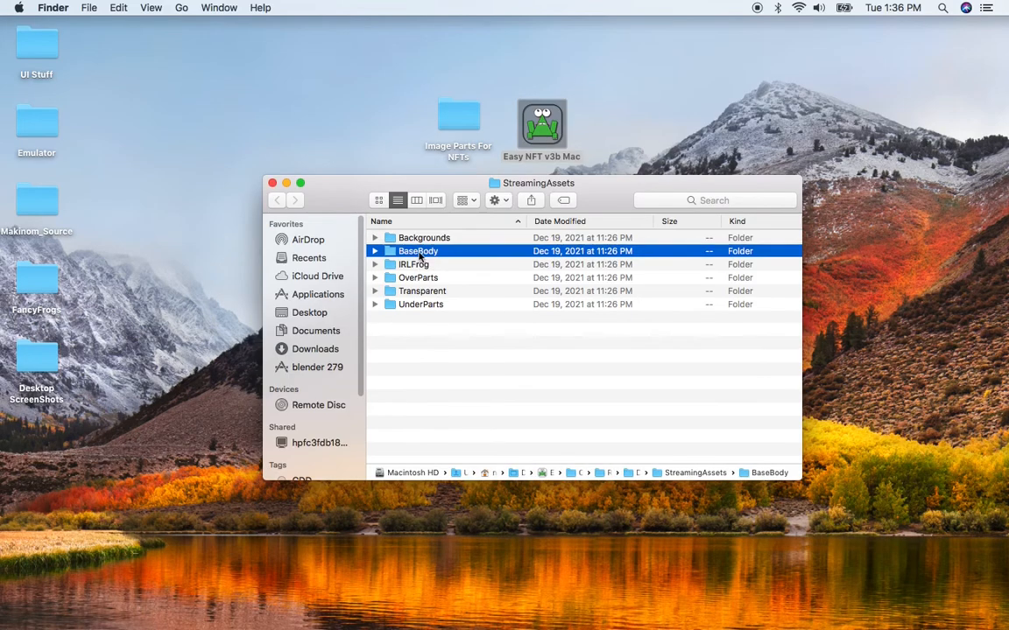
click(417, 265)
click(417, 277)
click(420, 291)
click(419, 304)
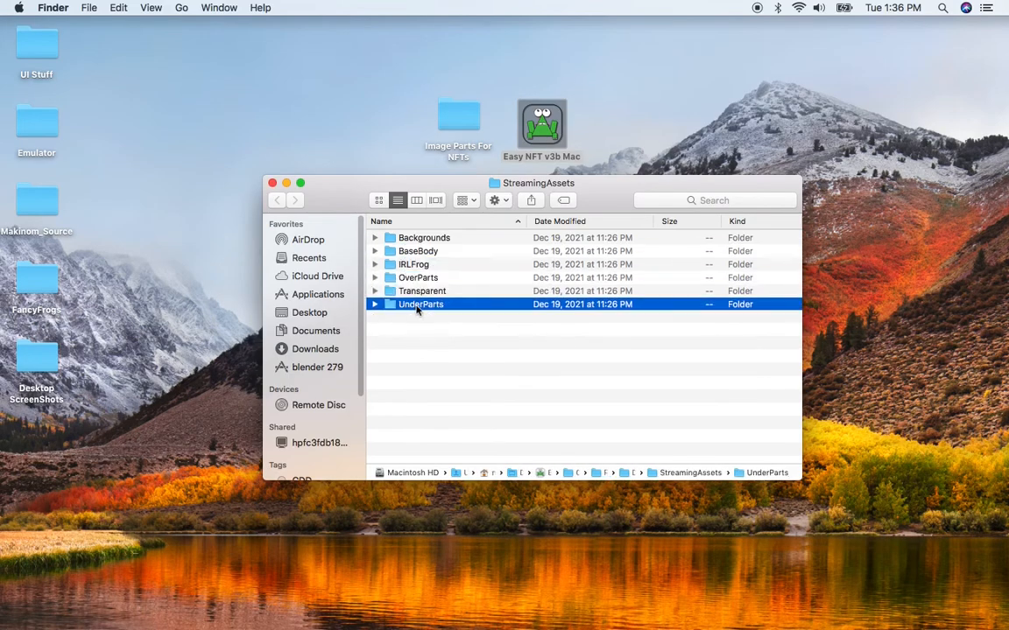
key(super+Tab)
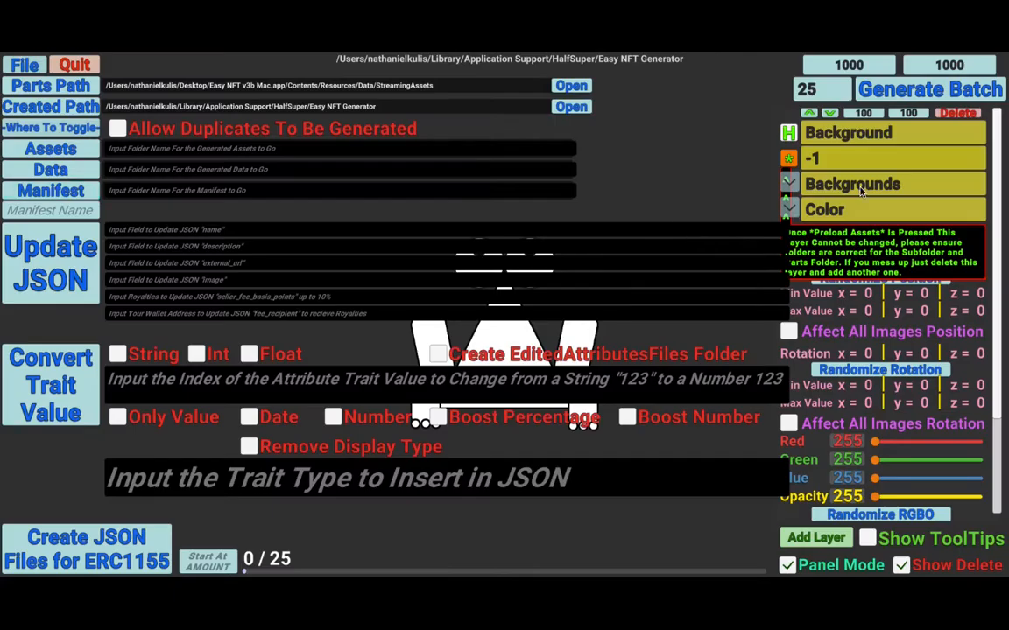
click(70, 191)
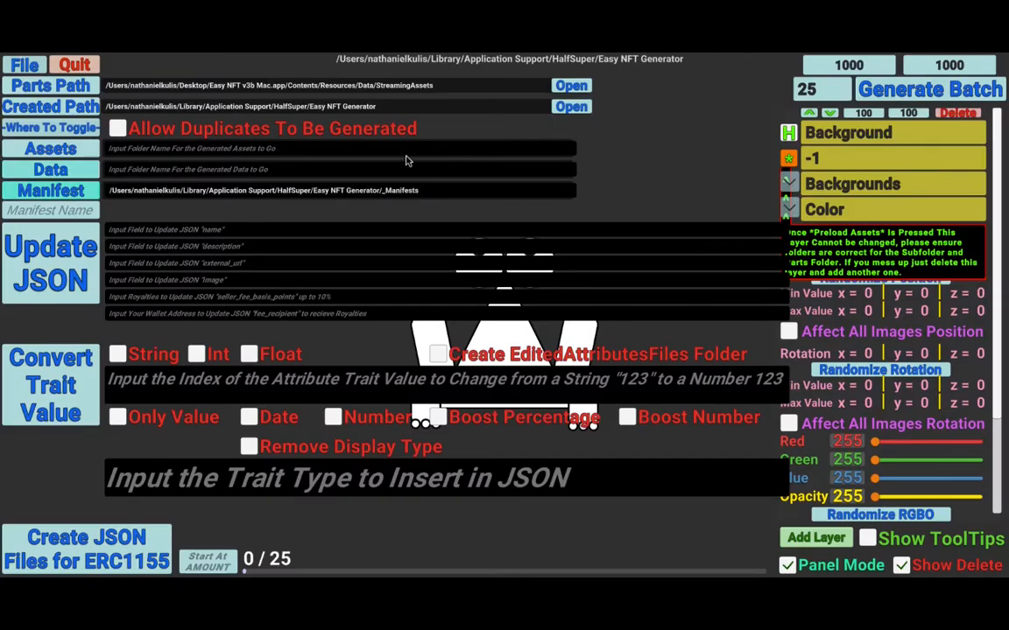
click(24, 65)
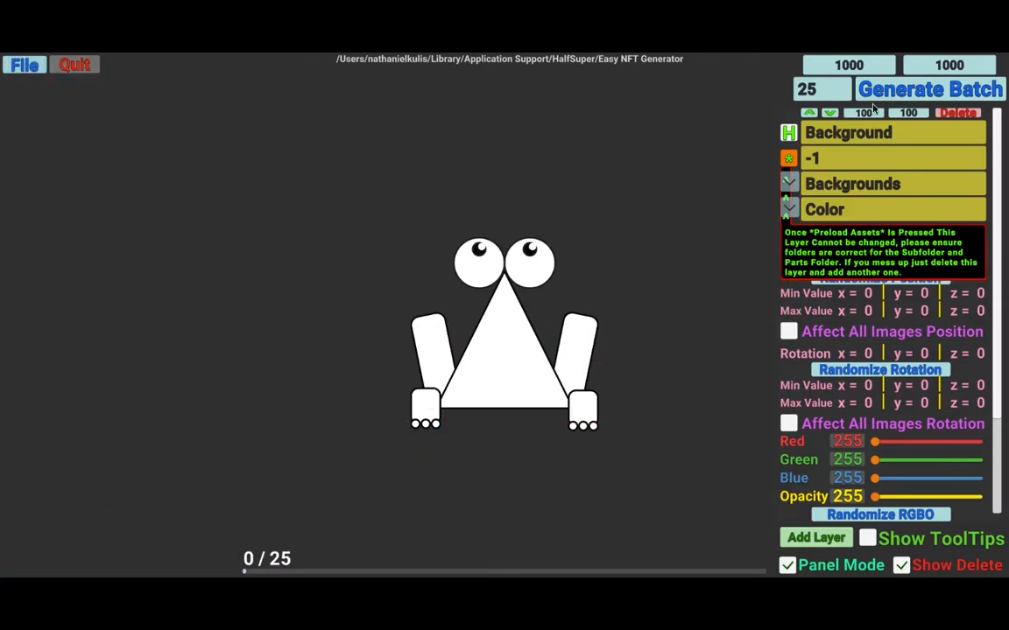
click(793, 185)
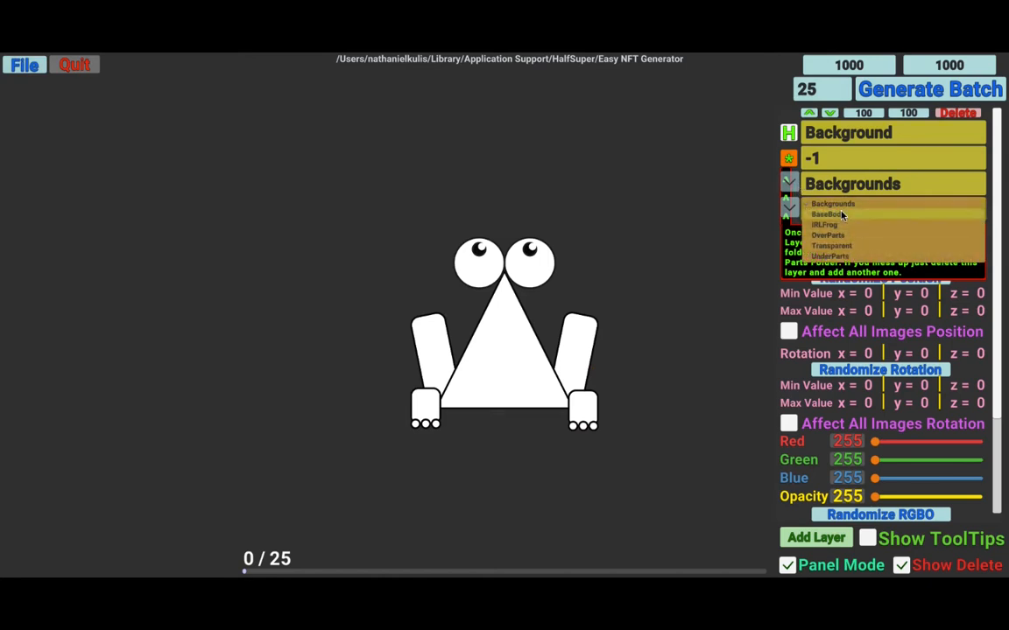
click(827, 214)
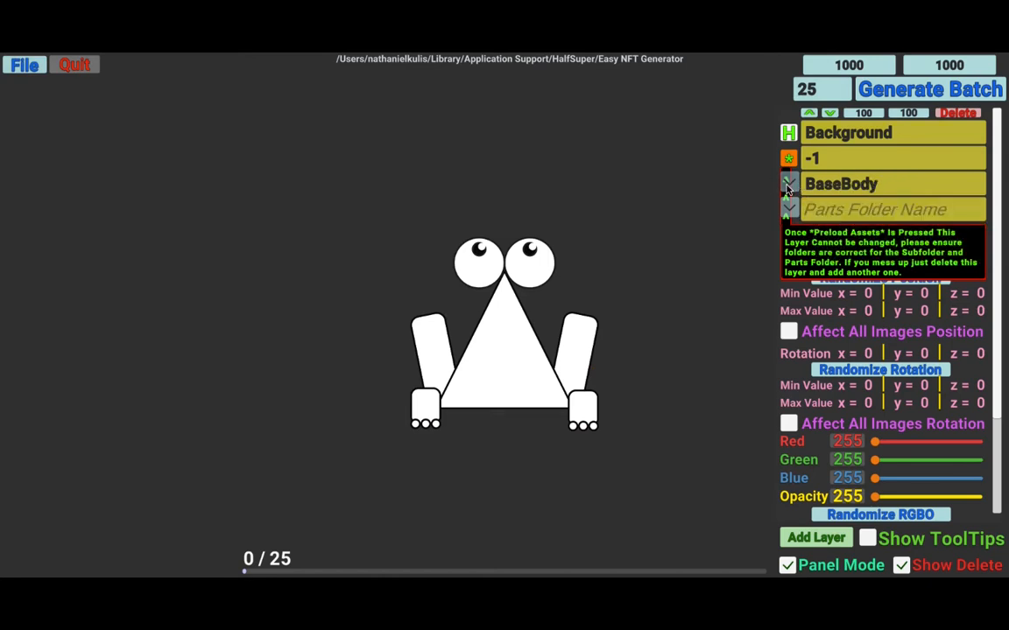
click(841, 184)
click(832, 203)
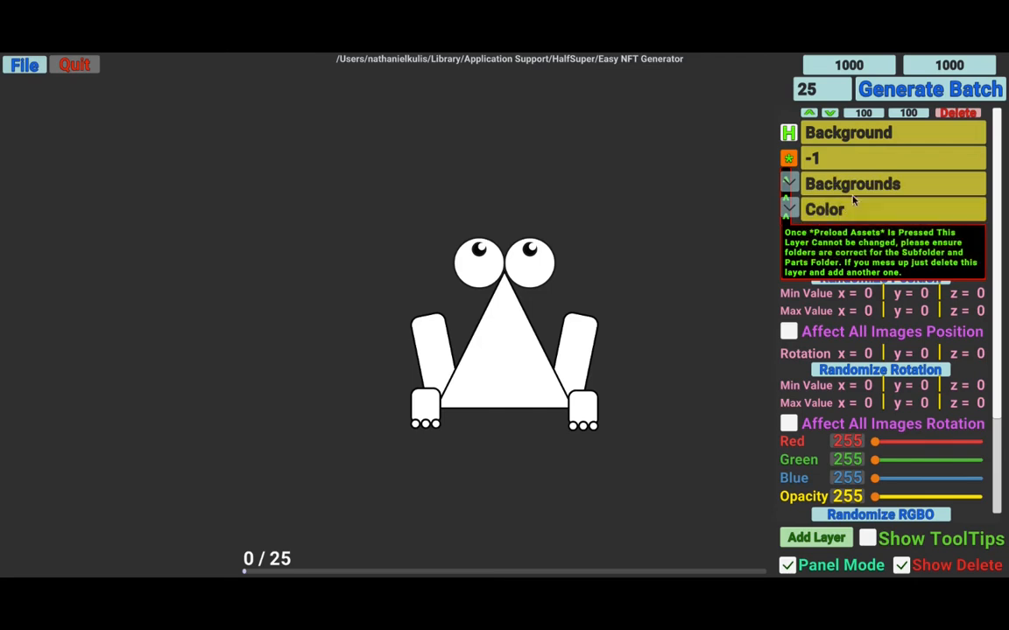
- Review the Color parts folder options and the Backgrounds folder's image files in Finder
click(804, 211)
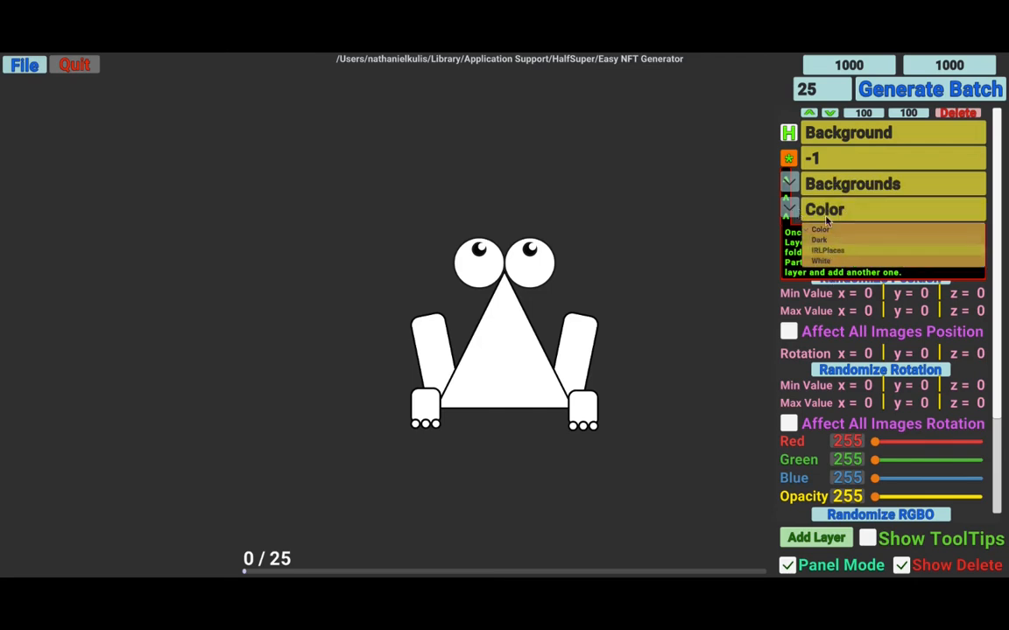
click(790, 207)
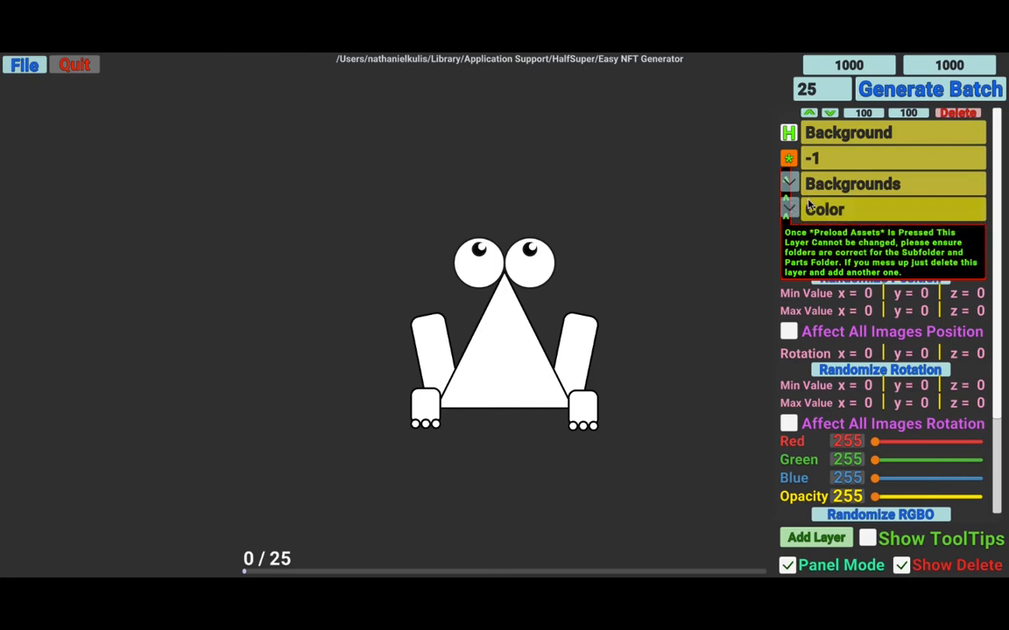
key(super+Tab)
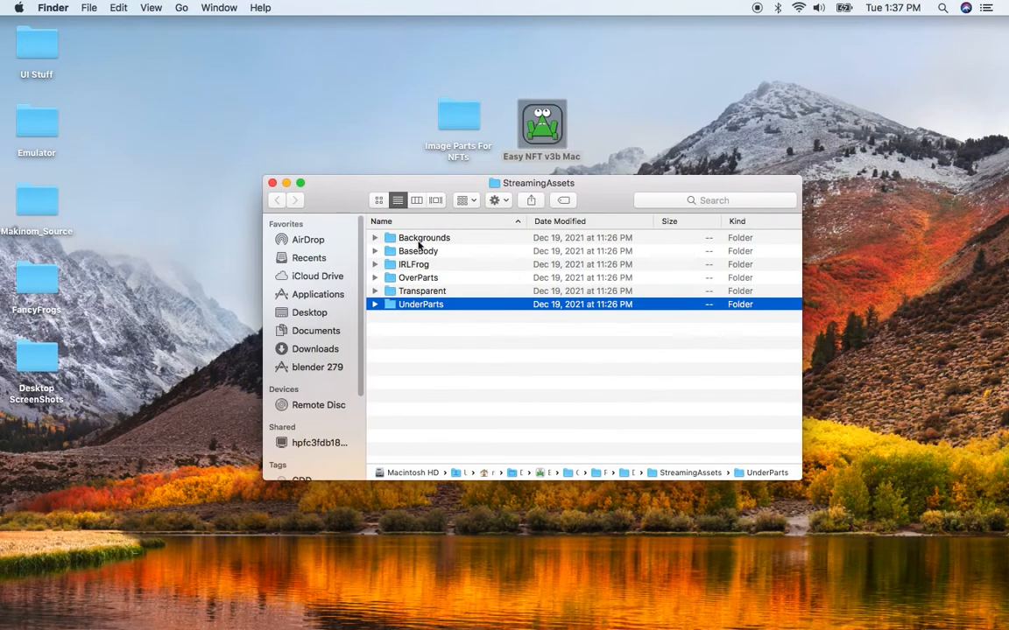
click(375, 238)
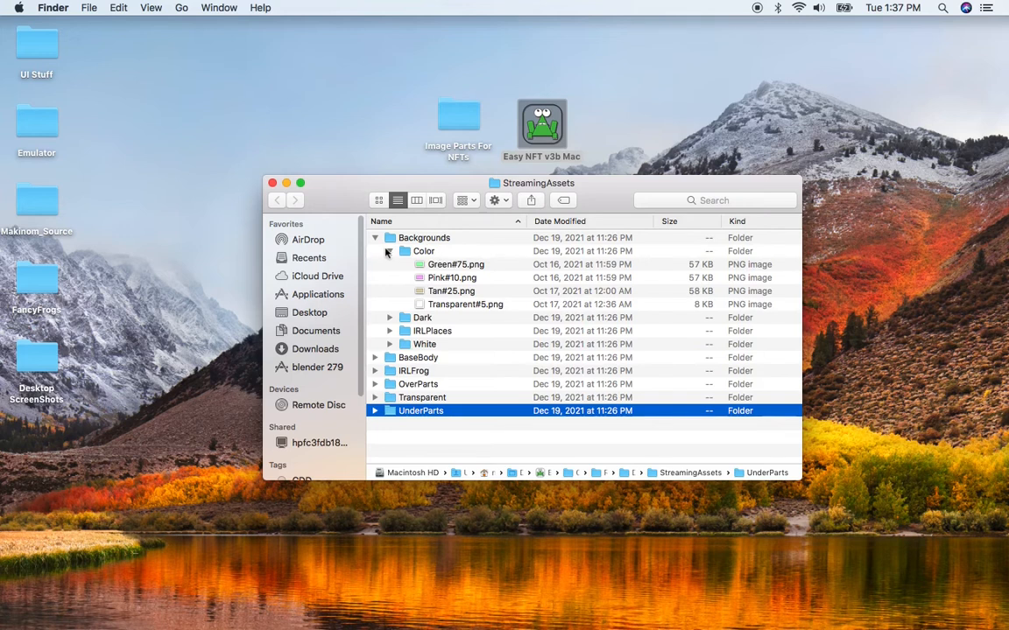
click(389, 251)
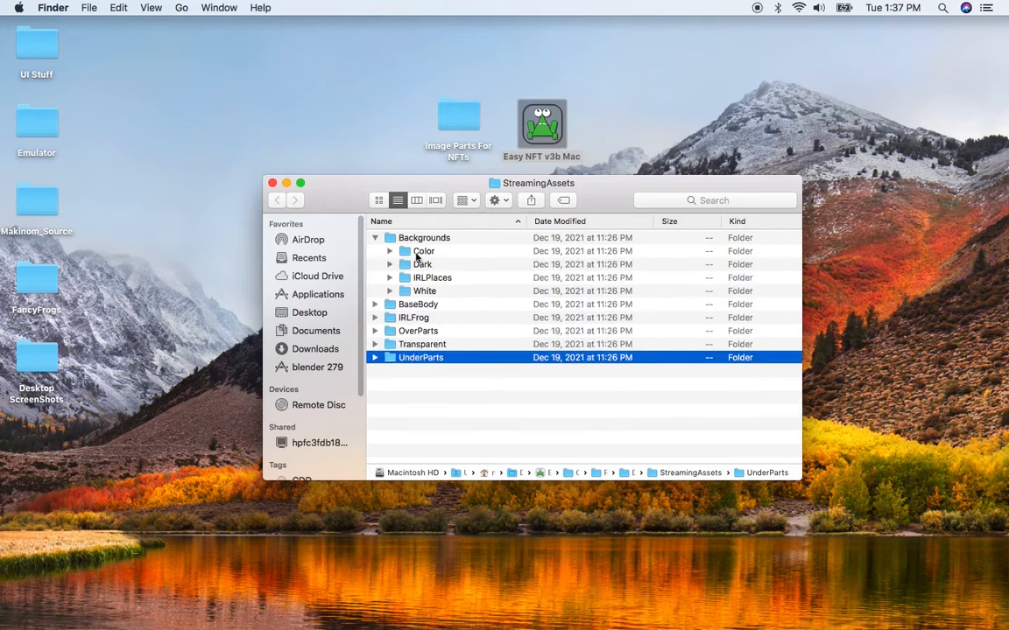
key(super+Tab)
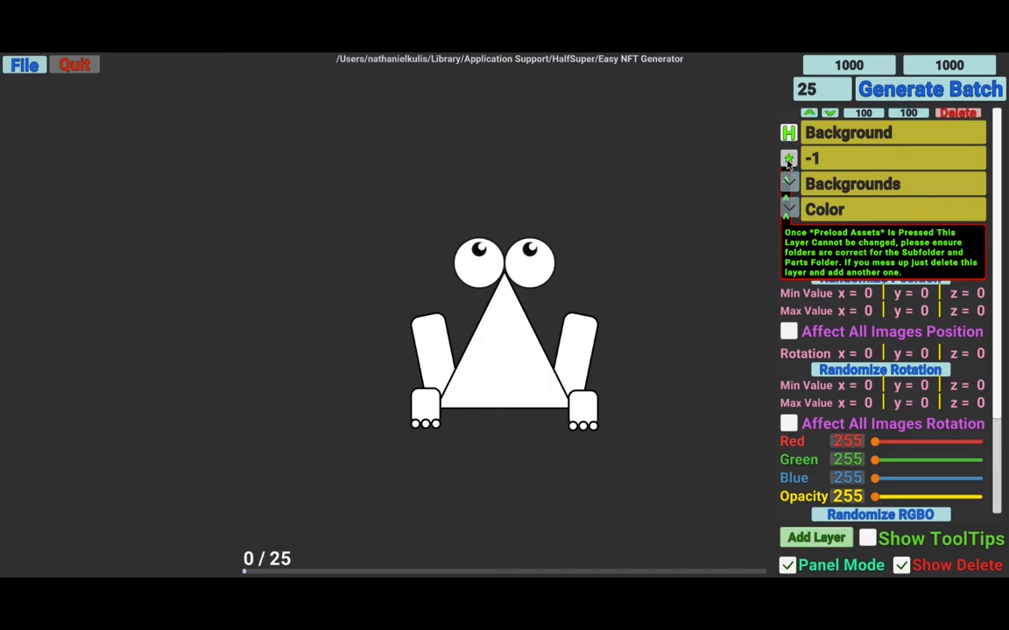
- Preload the Background layer's assets and open its random preview part list
click(788, 160)
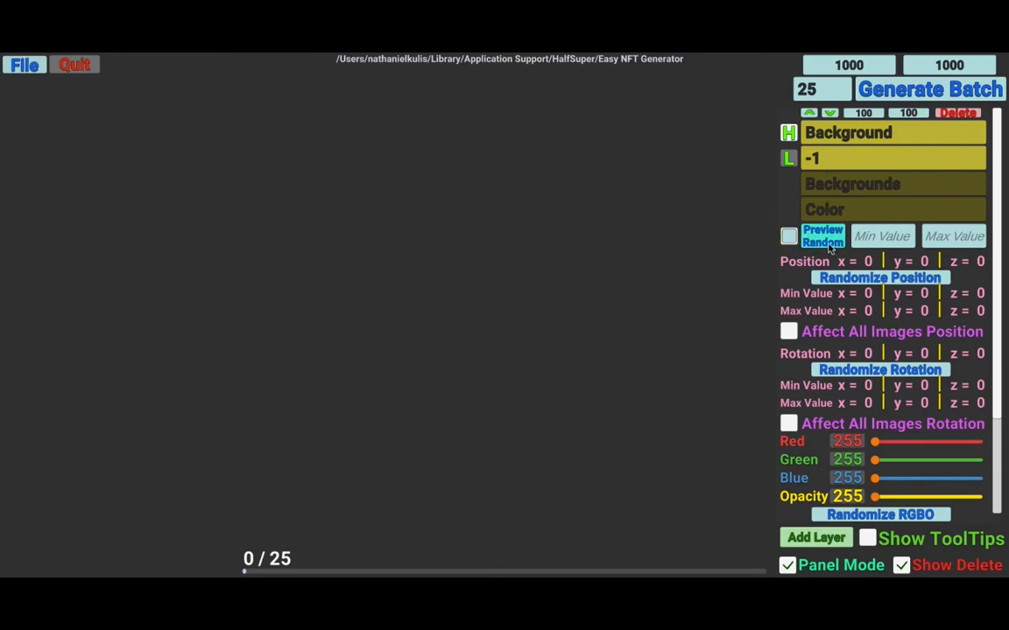
click(791, 238)
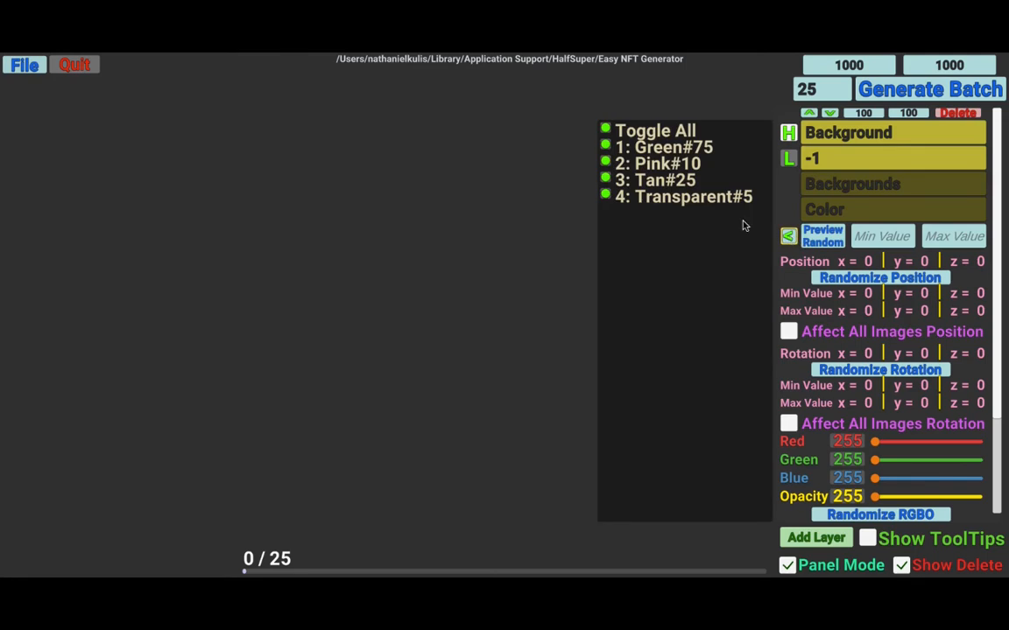
click(790, 237)
click(789, 238)
- Toggle individual Color parts off and preview random background picks several times
click(604, 144)
click(668, 180)
click(669, 198)
click(815, 244)
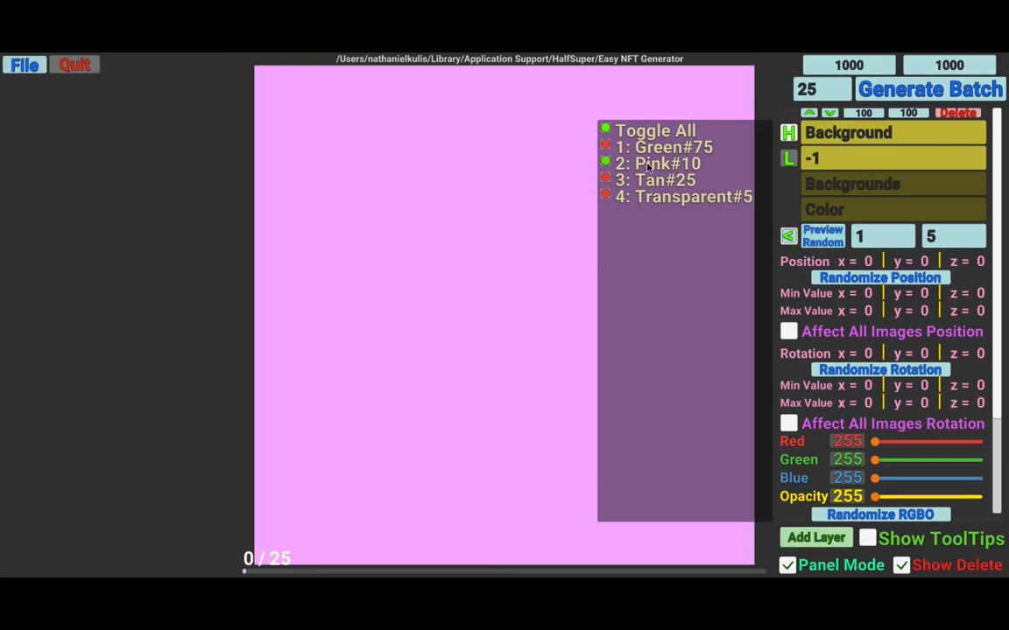
click(823, 240)
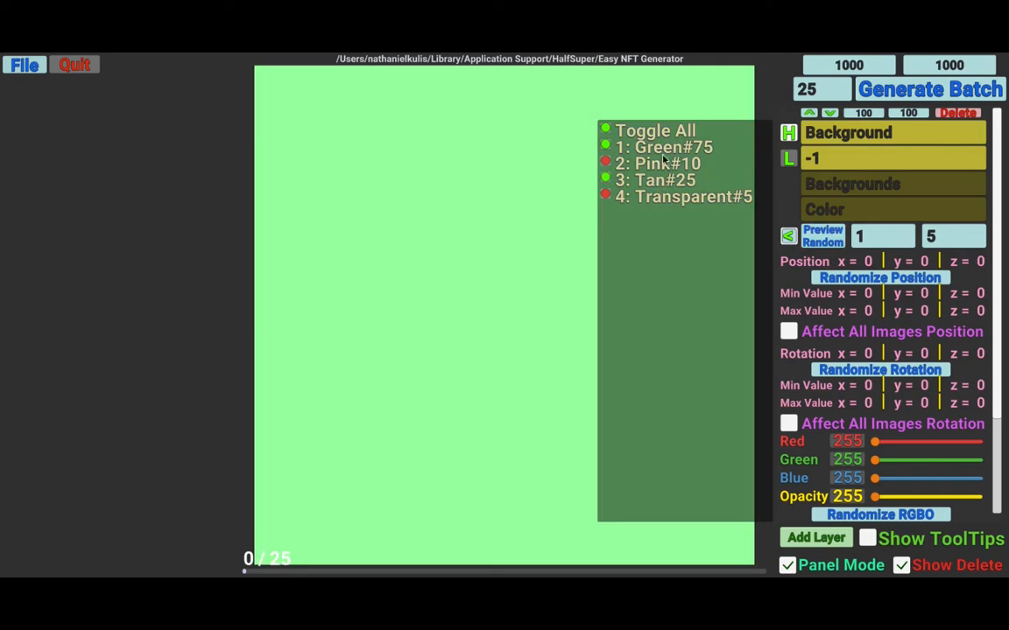
click(826, 244)
click(825, 241)
click(823, 242)
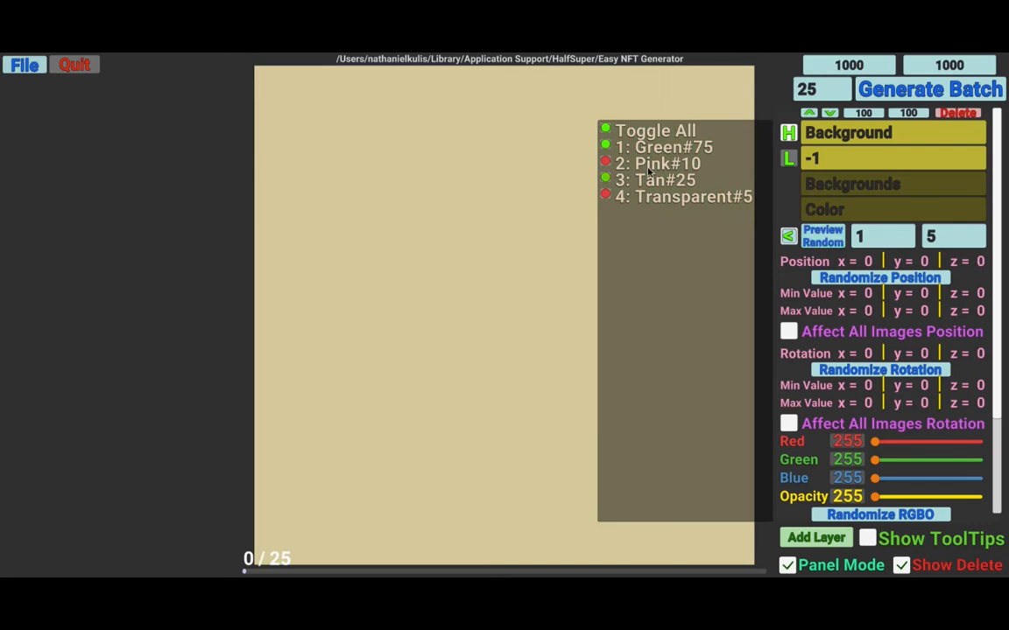
- Re-enable all Color parts with Toggle All and close the preview part list
click(645, 132)
click(646, 133)
click(702, 252)
drag(707, 220, 648, 226)
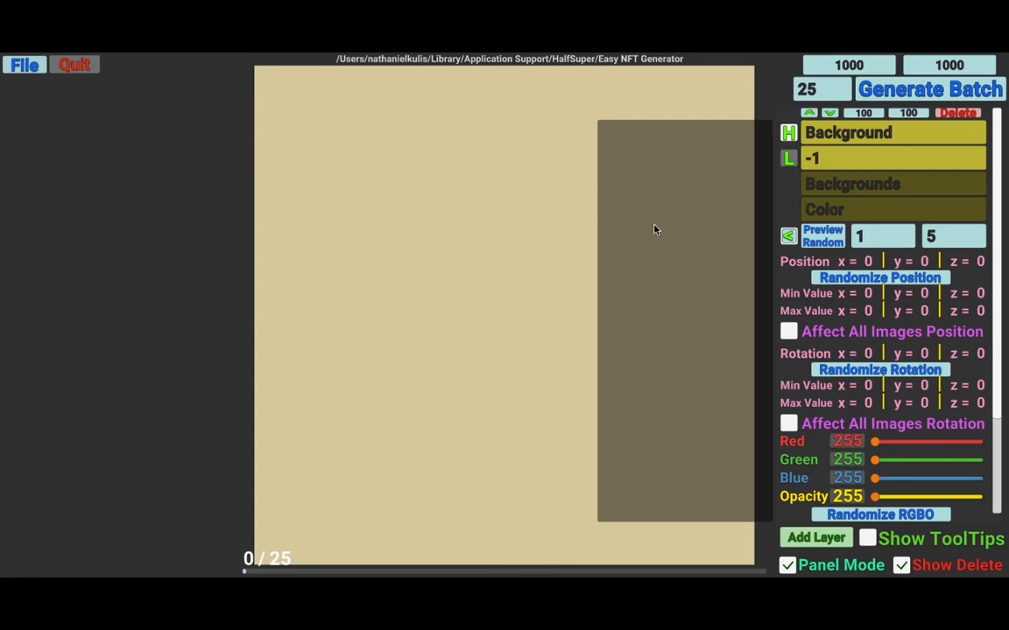
drag(604, 245, 678, 251)
drag(680, 297, 547, 252)
drag(698, 285, 741, 208)
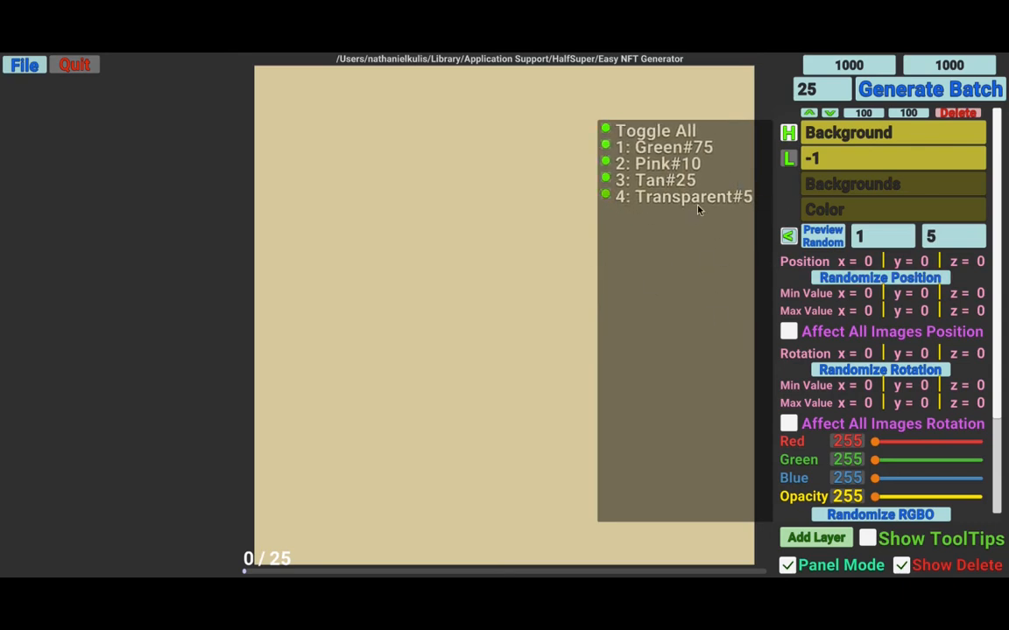
drag(703, 264, 737, 314)
click(787, 237)
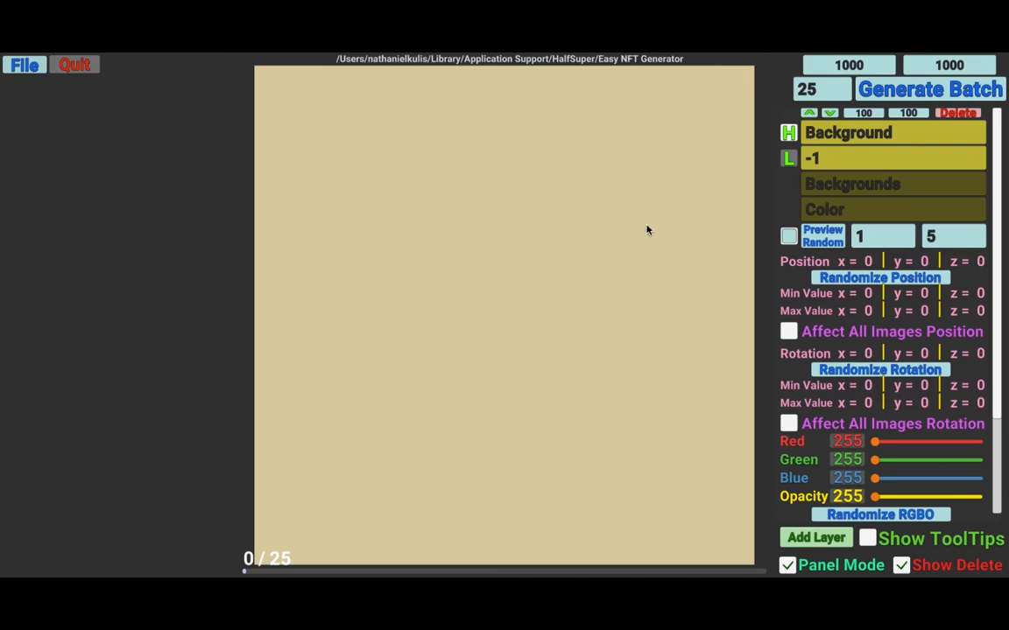
- Drag the background image around the canvas to shift its position
drag(569, 234, 446, 252)
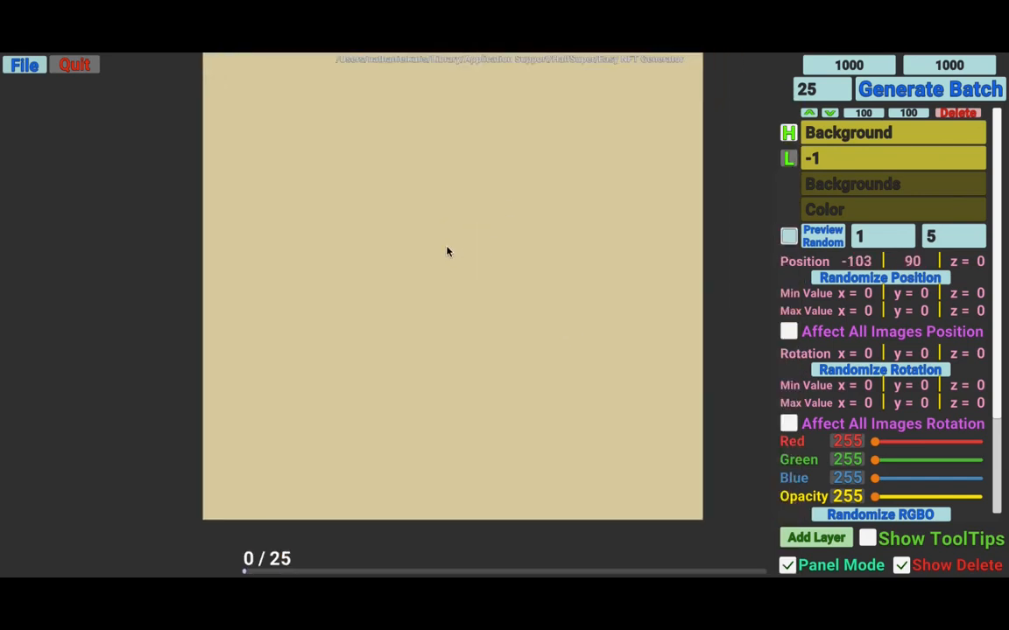
mouse_move(500, 212)
mouse_down()
mouse_move(502, 164)
mouse_move(666, 284)
mouse_move(494, 230)
mouse_up()
drag(627, 239, 643, 296)
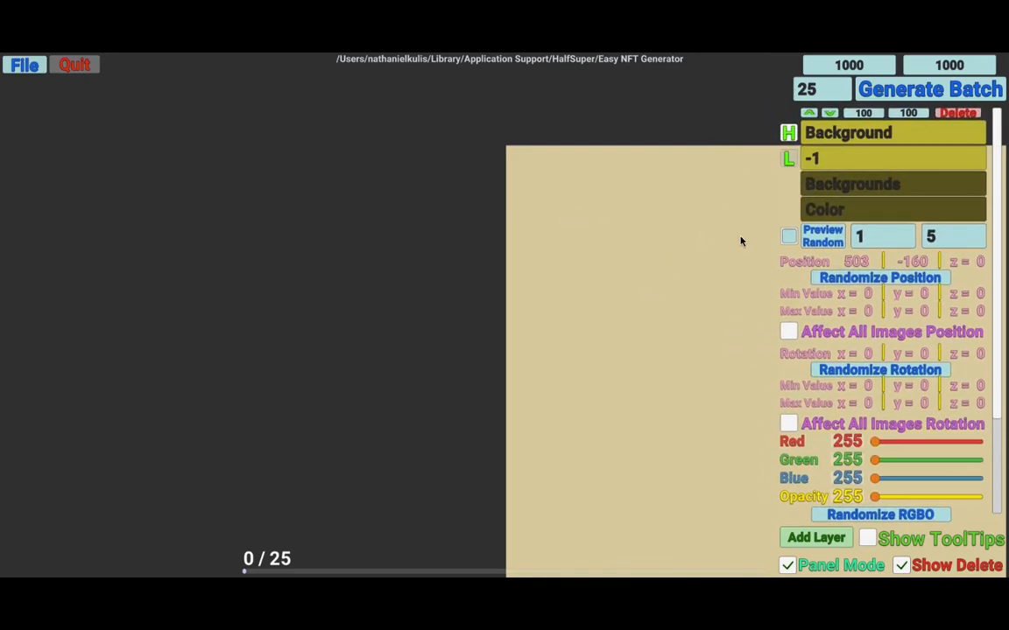
click(789, 238)
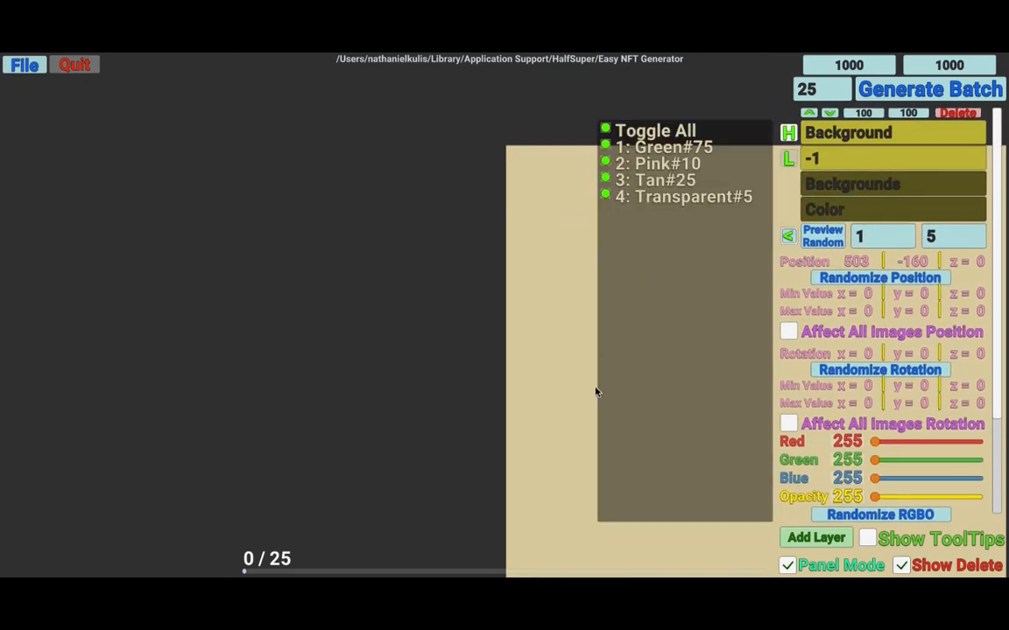
click(789, 237)
drag(649, 240, 580, 225)
drag(687, 249, 590, 245)
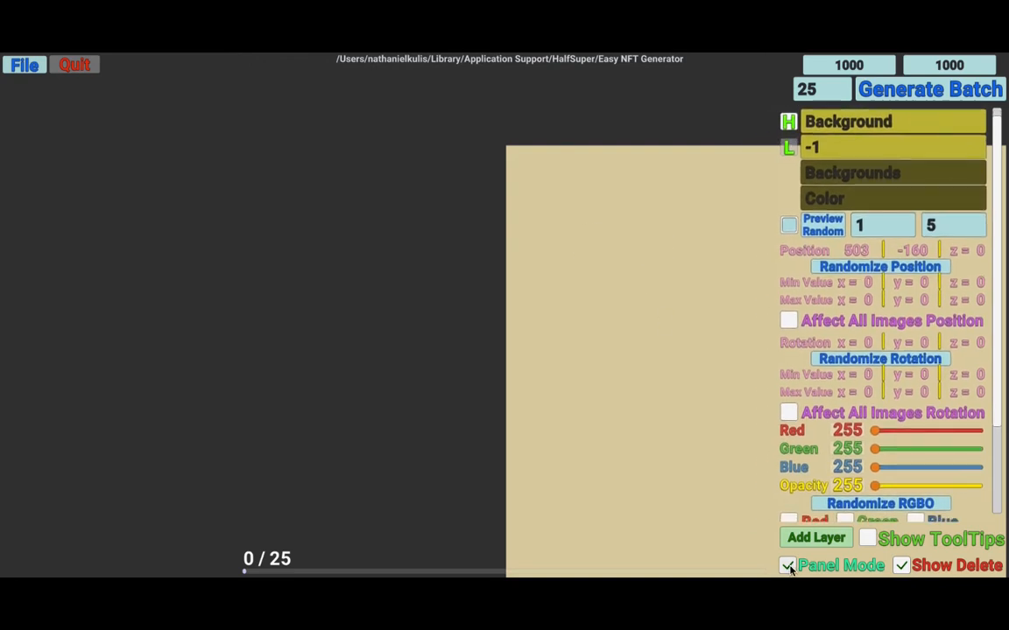
- Turn off Panel Mode and drag the background image across the canvas
click(867, 538)
mouse_move(786, 567)
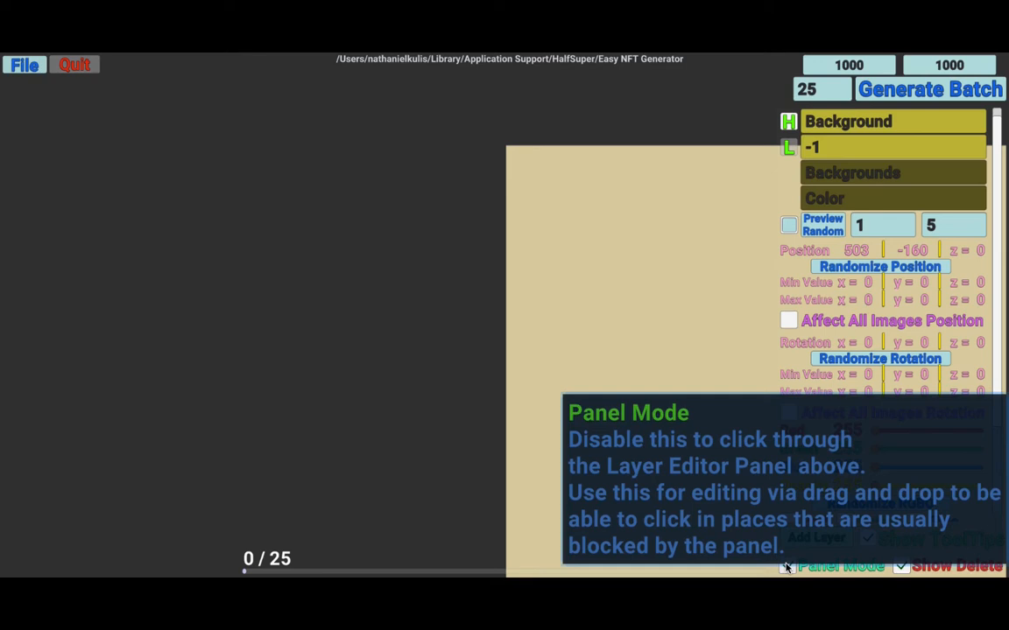
click(903, 542)
drag(732, 300, 331, 250)
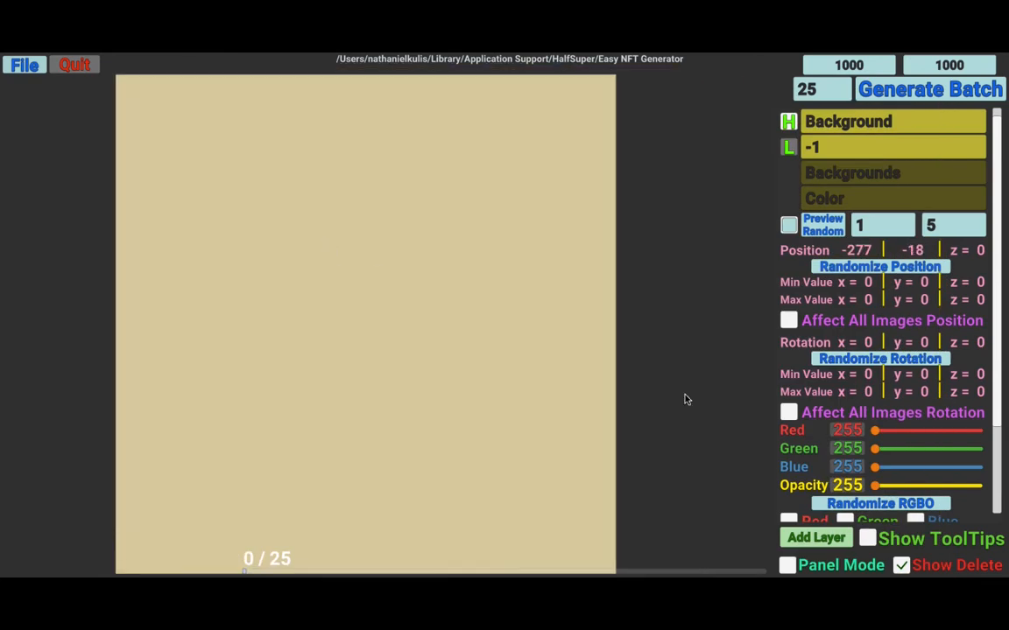
drag(679, 350, 1006, 296)
- Reset the layer's position to 0 on x, y and z and re-enable Panel Mode
click(862, 249)
click(859, 251)
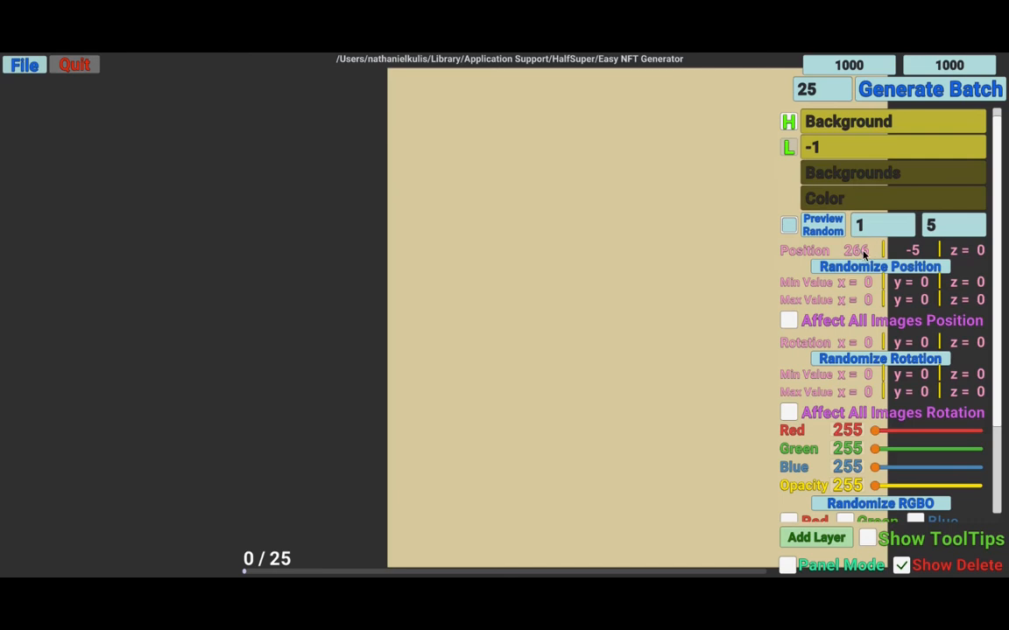
click(786, 565)
key(BackSpace)
click(920, 251)
key(BackSpace)
click(968, 251)
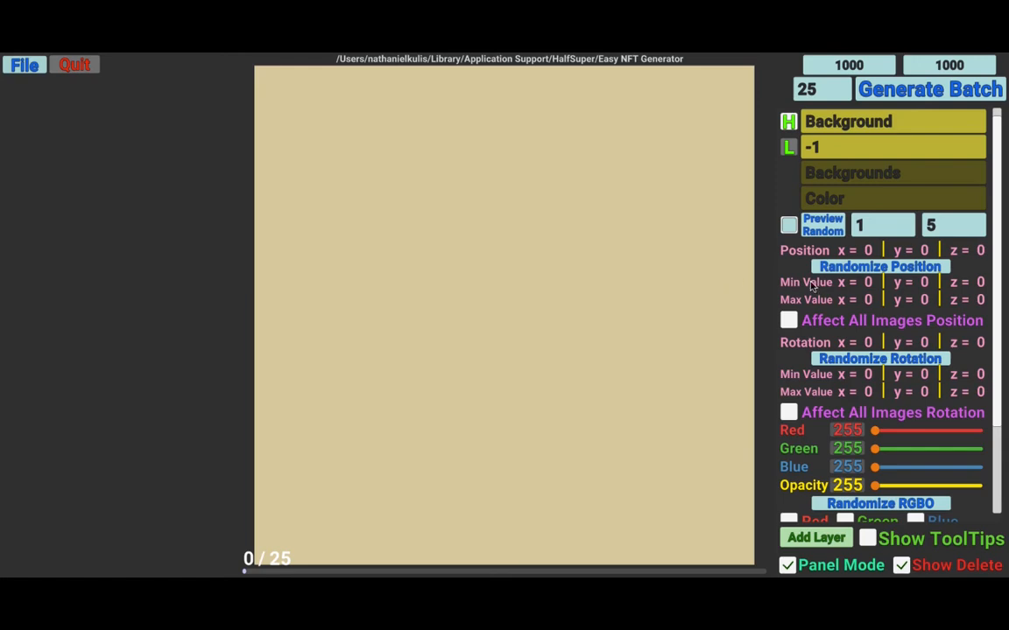
- Set the position's minimum x value to -100 and maximum x value to 100
click(868, 288)
text(-)
text(100)
text(100)
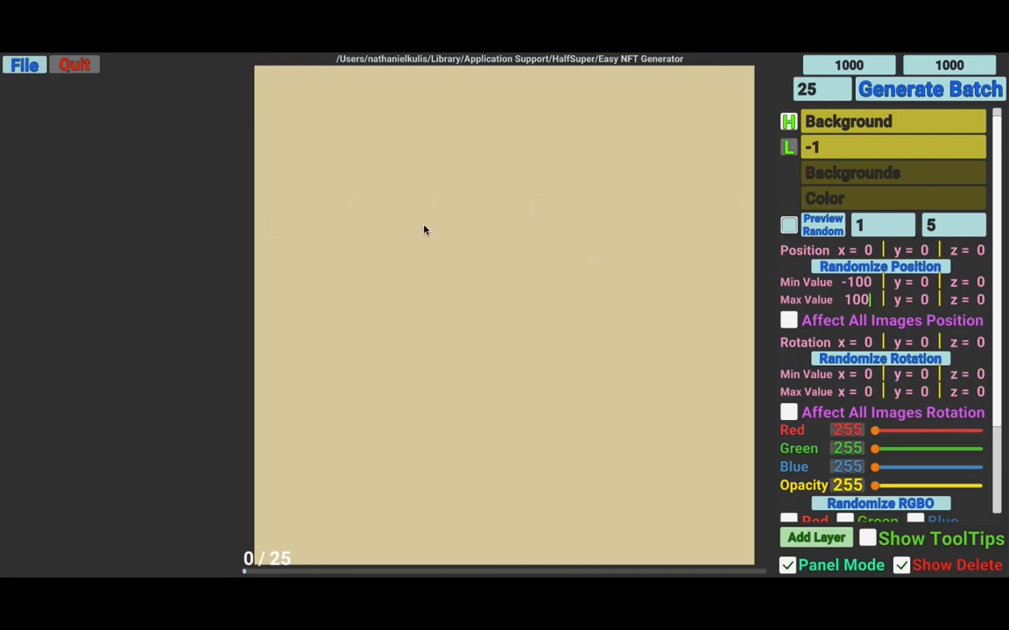
- Randomize the layer's position several times within the x range
click(884, 269)
click(890, 270)
click(890, 269)
click(889, 270)
click(889, 270)
click(888, 271)
click(888, 270)
click(888, 271)
click(888, 271)
click(888, 270)
click(887, 271)
click(888, 272)
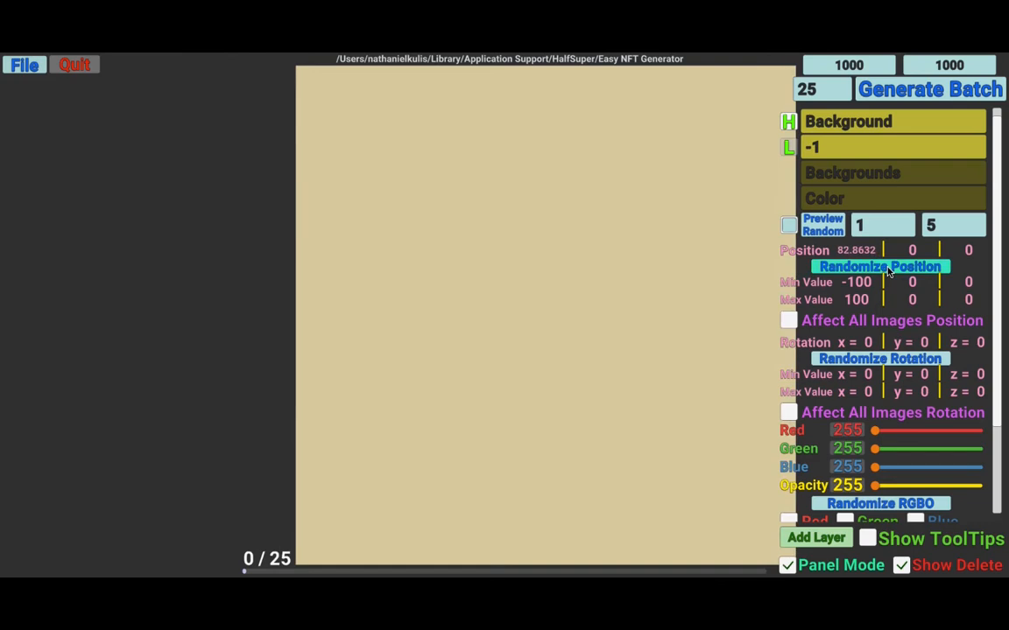
- Keep randomizing the background layer's position within the x range
click(887, 272)
click(888, 272)
click(888, 272)
click(888, 272)
click(888, 272)
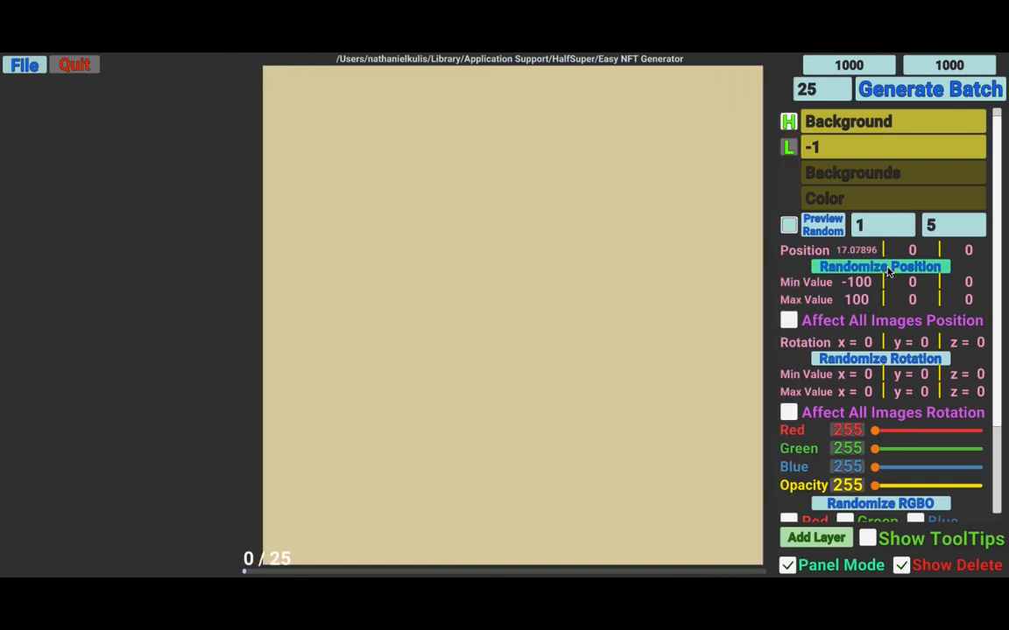
click(888, 272)
click(888, 272)
click(887, 272)
click(883, 276)
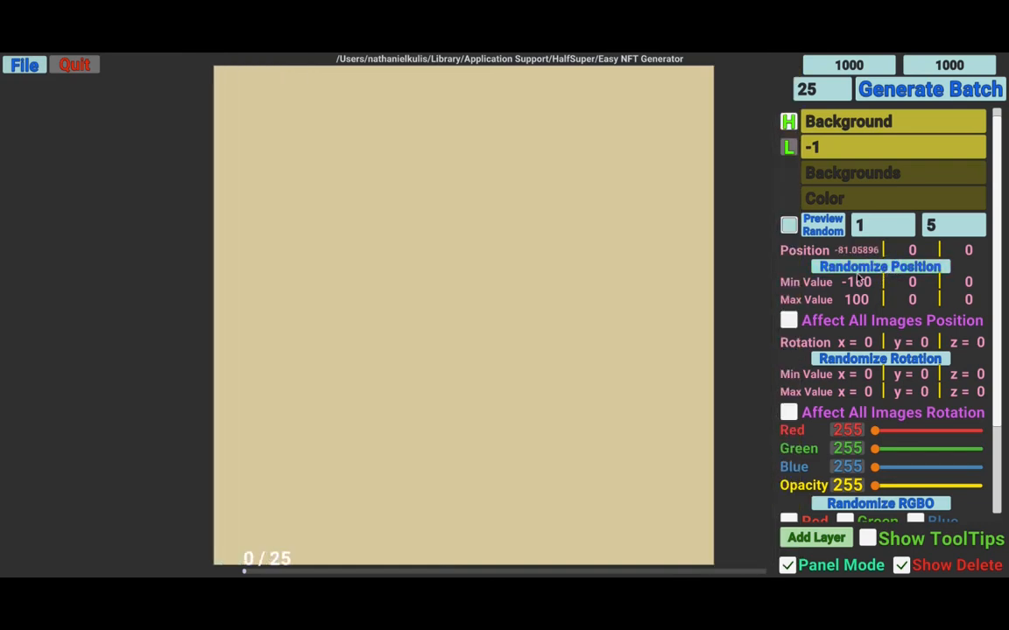
- Clear the x position range to 0 and set the minimum y to -100 and maximum y to 100
click(861, 281)
key(BackSpace)
click(862, 299)
key(BackSpace)
click(913, 284)
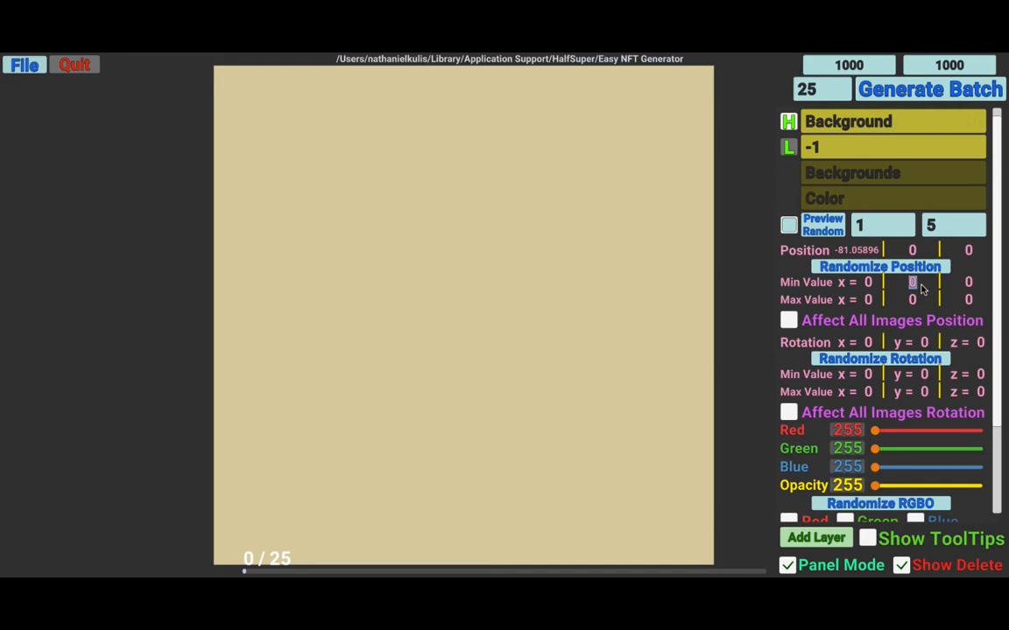
text(-100)
click(914, 300)
text(100)
- Randomize the layer's position several times within the y range
click(906, 269)
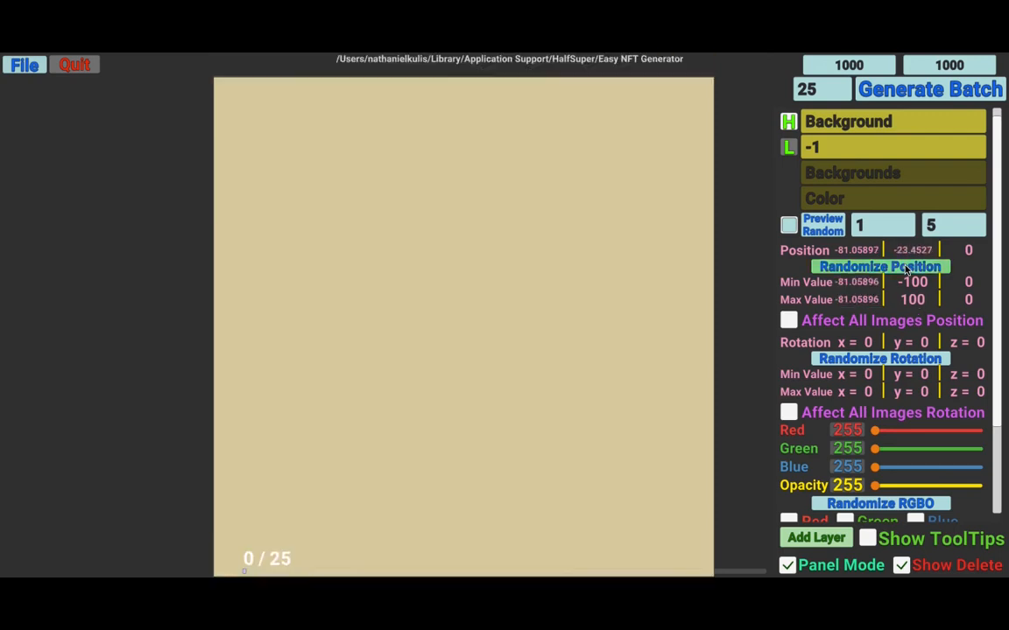
click(906, 269)
click(906, 269)
click(906, 269)
click(906, 269)
click(907, 268)
click(906, 269)
click(907, 269)
click(906, 268)
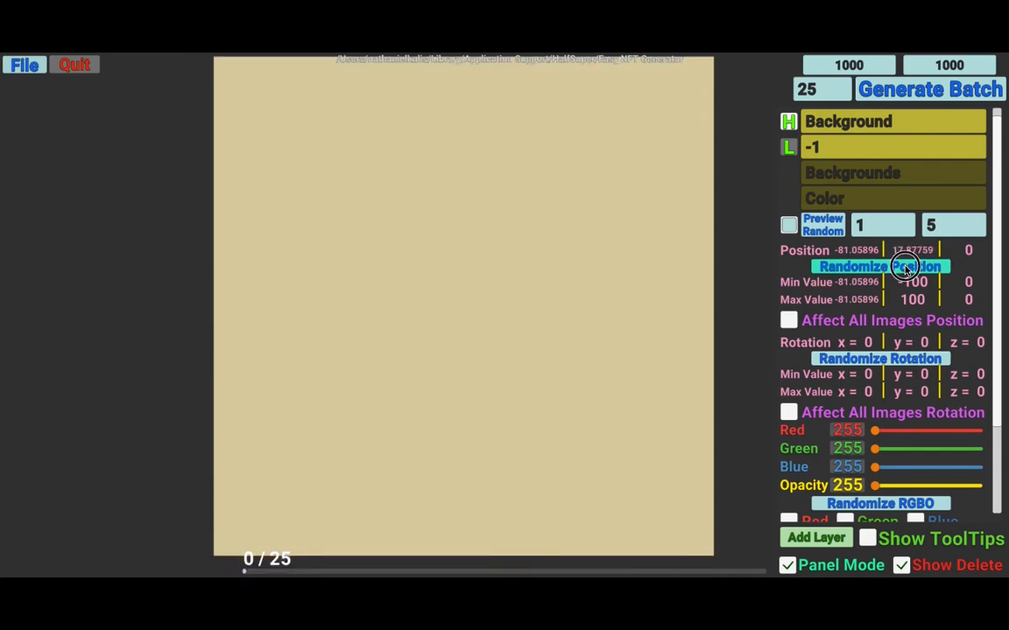
click(906, 269)
- Reset the layer's position and its minimum and maximum position values to 0 on x, y and z
click(914, 286)
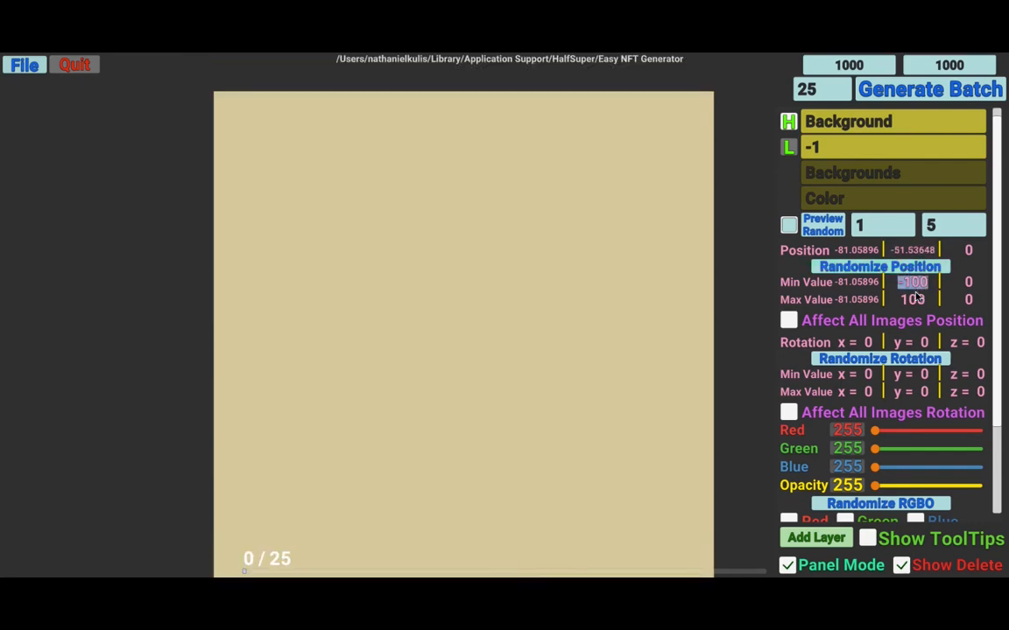
key(BackSpace)
click(916, 301)
key(BackSpace)
click(969, 283)
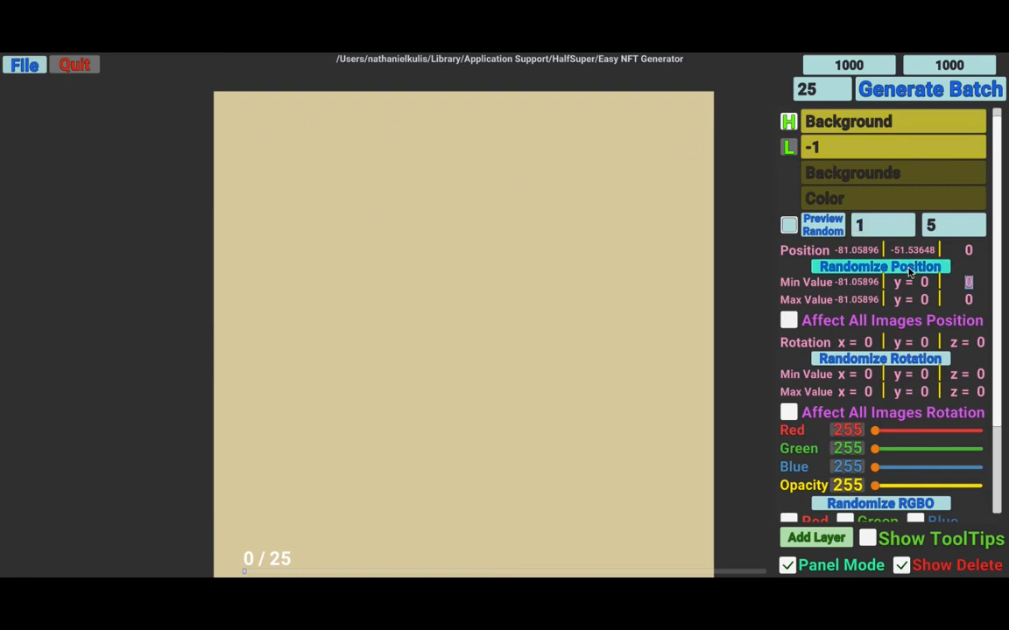
click(858, 249)
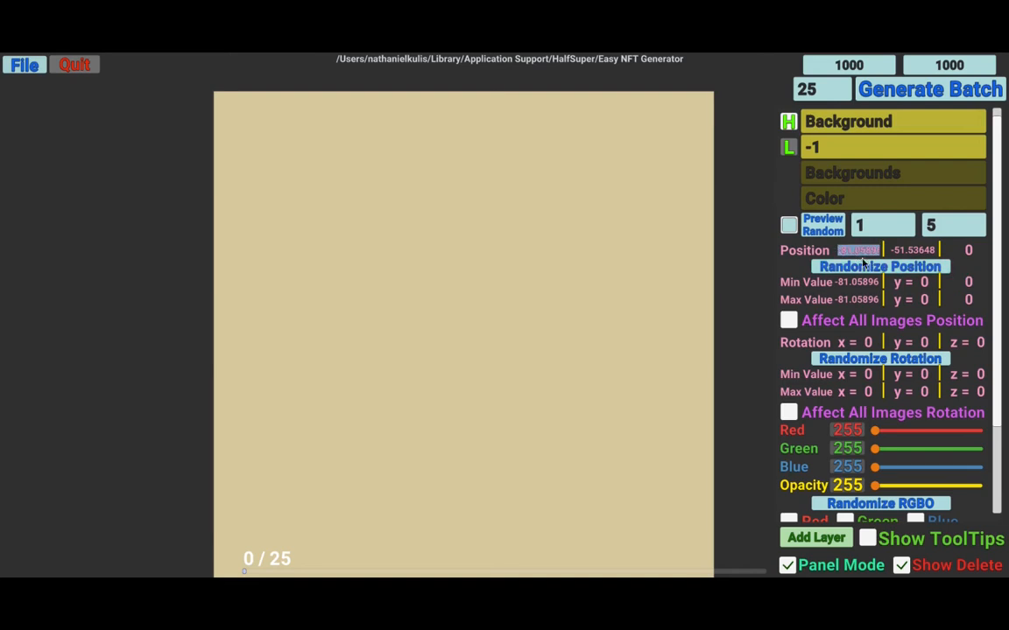
click(978, 283)
click(970, 298)
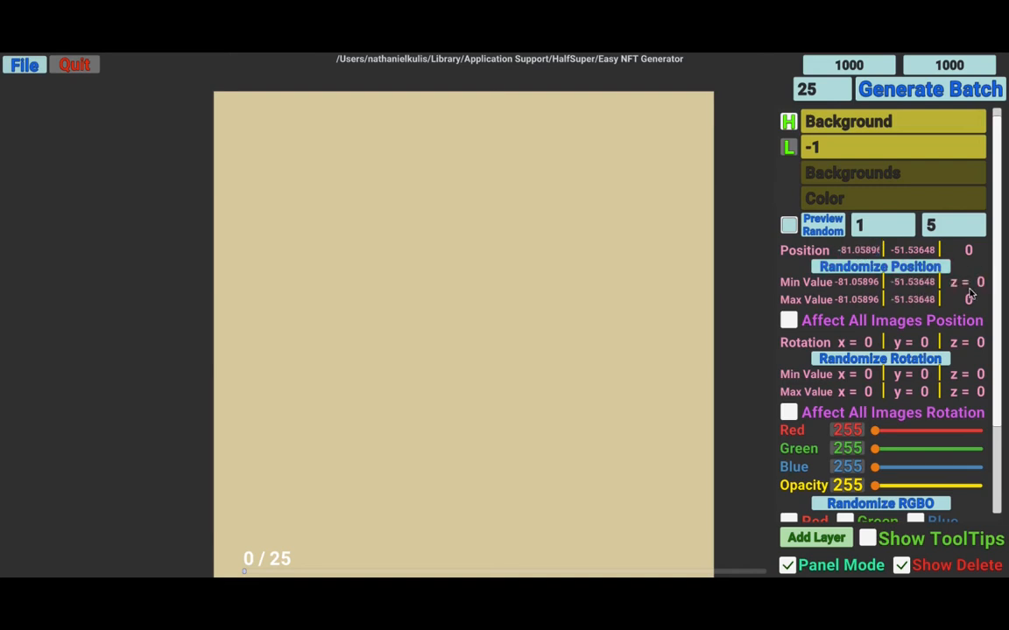
key(BackSpace)
click(922, 286)
key(BackSpace)
click(907, 297)
key(BackSpace)
click(859, 285)
key(BackSpace)
click(858, 299)
key(BackSpace)
click(858, 250)
key(BackSpace)
click(910, 250)
key(BackSpace)
click(978, 251)
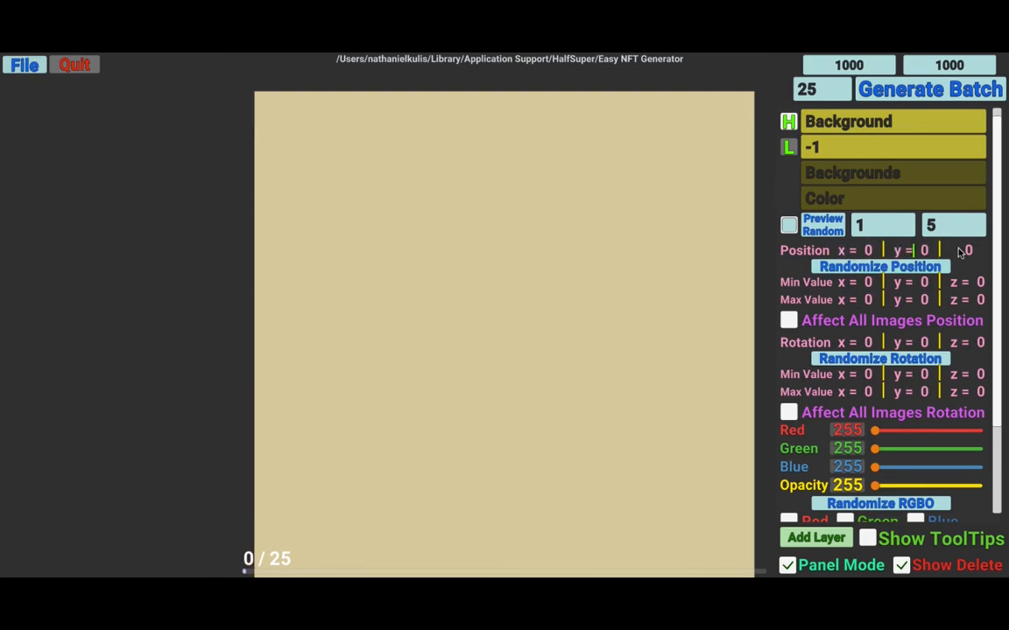
key(BackSpace)
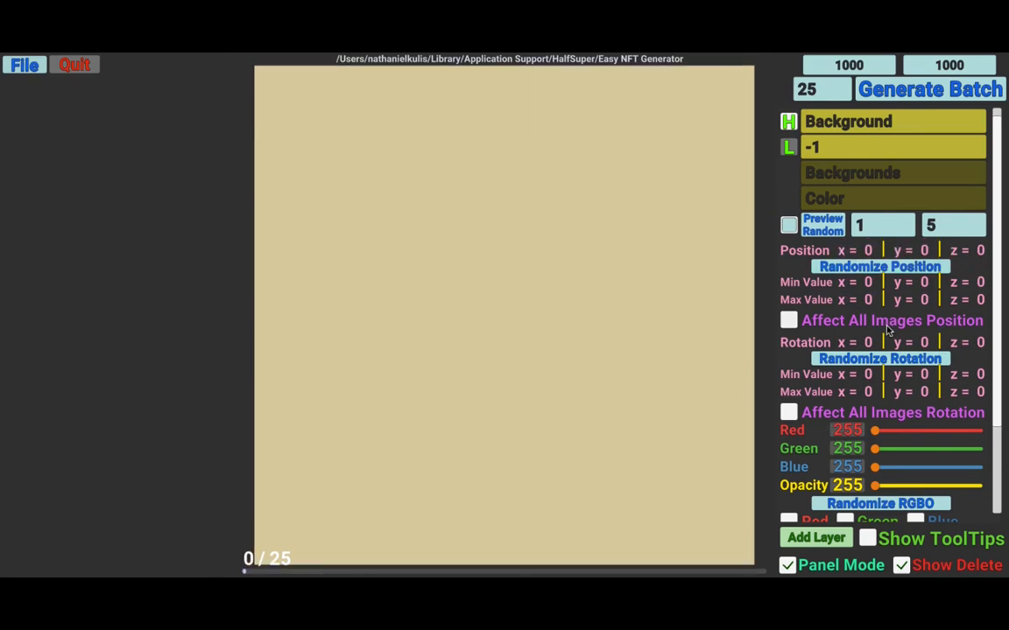
- Try a z rotation of 45 on the background layer and set it back to 0
scroll(935, 344, down, 3)
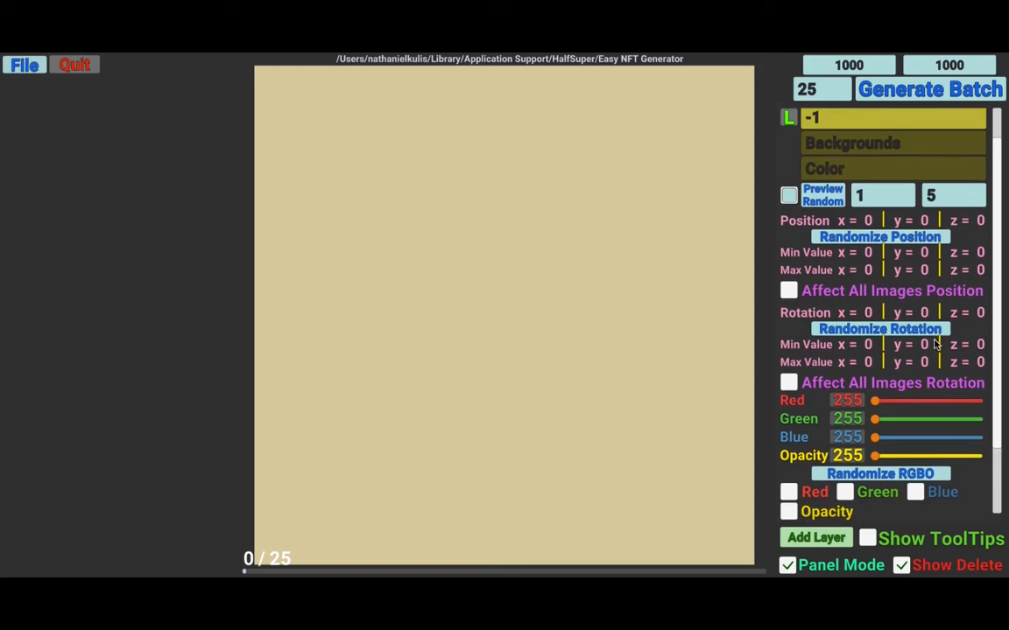
scroll(935, 344, down, 4)
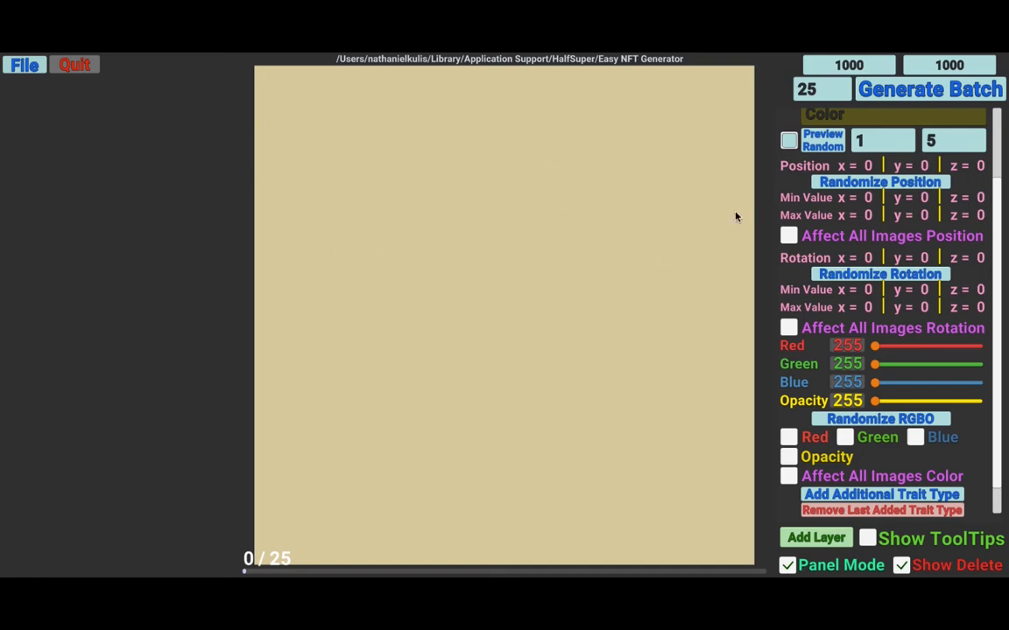
click(865, 259)
click(972, 261)
click(971, 262)
text(45)
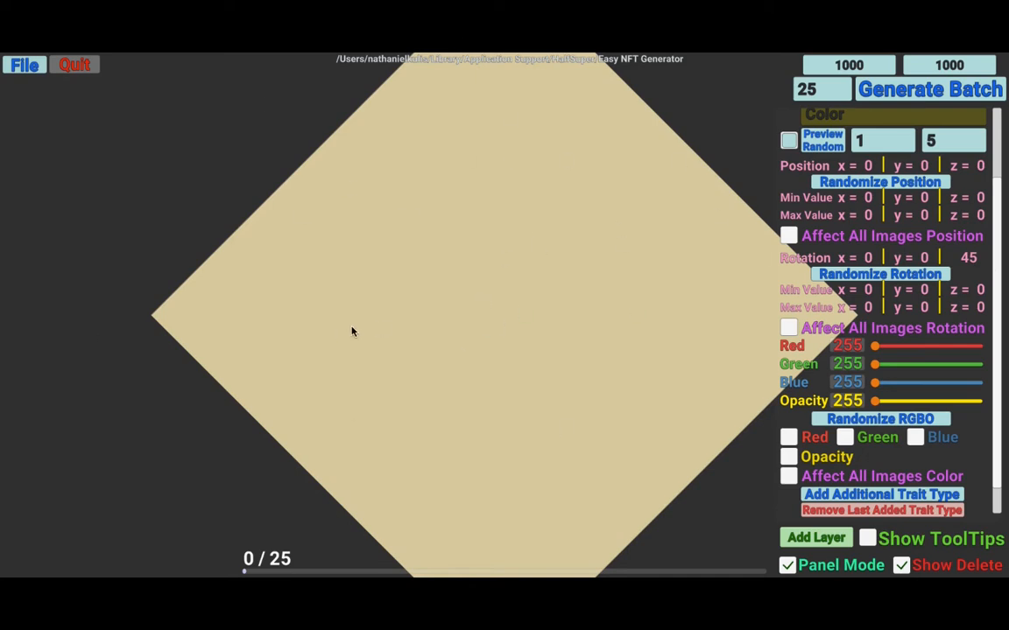
double_click(968, 257)
text(0)
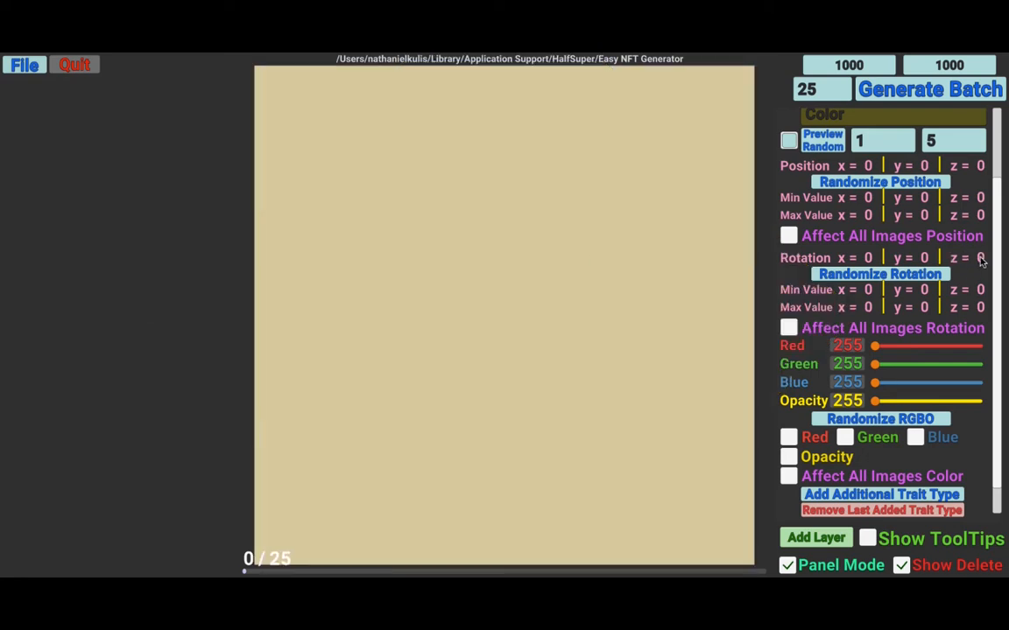
- Try an x rotation of 45 and clear it again
click(867, 258)
text(45)
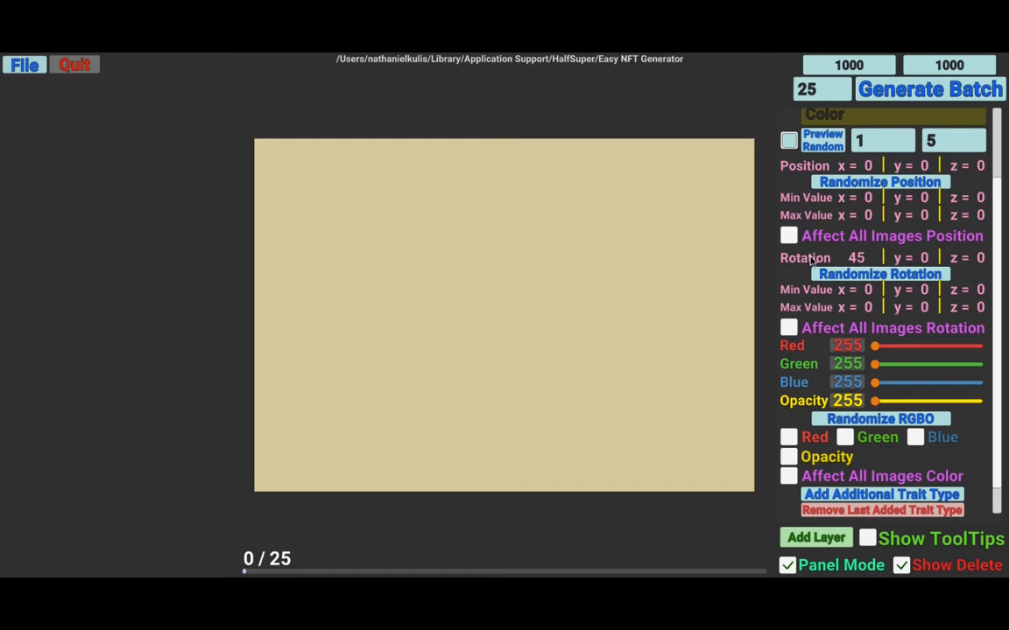
key(BackSpace)
key(BackSpace)
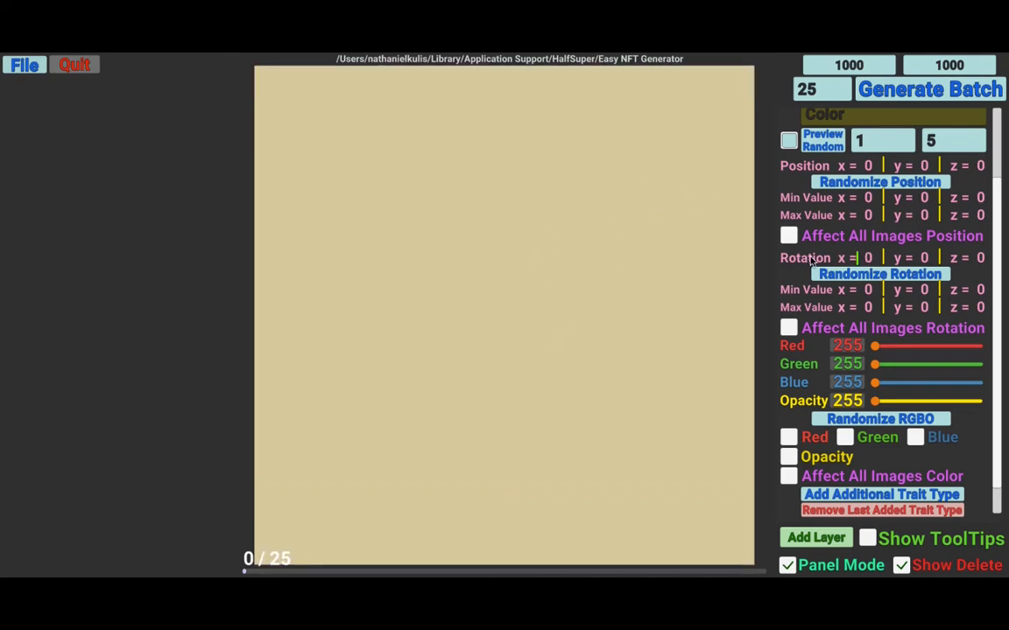
- Try a y rotation of 45 and clear it again
click(913, 263)
text(45)
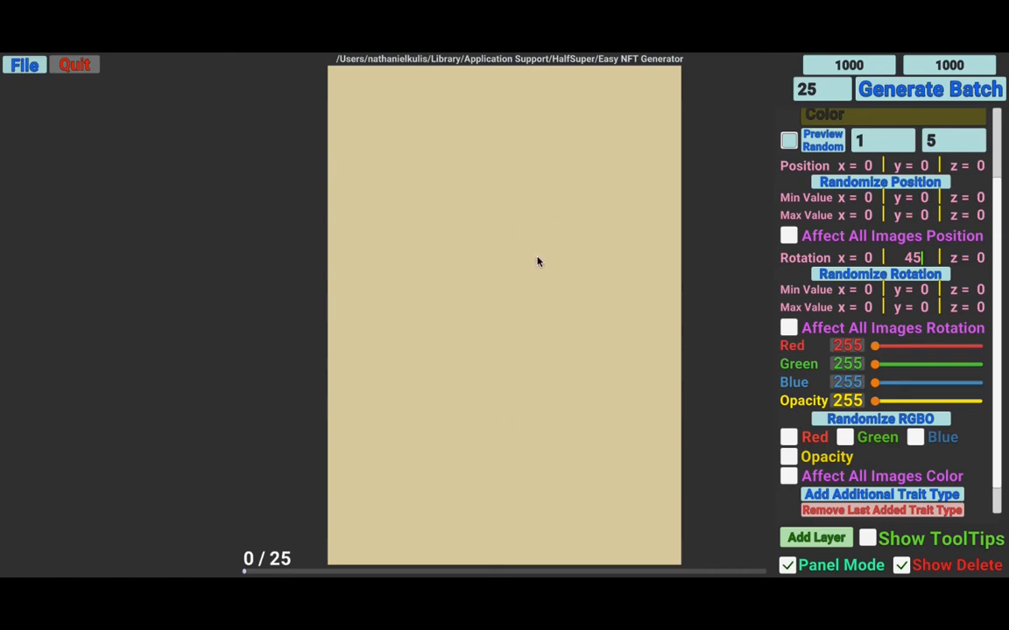
key(BackSpace)
key(BackSpace)
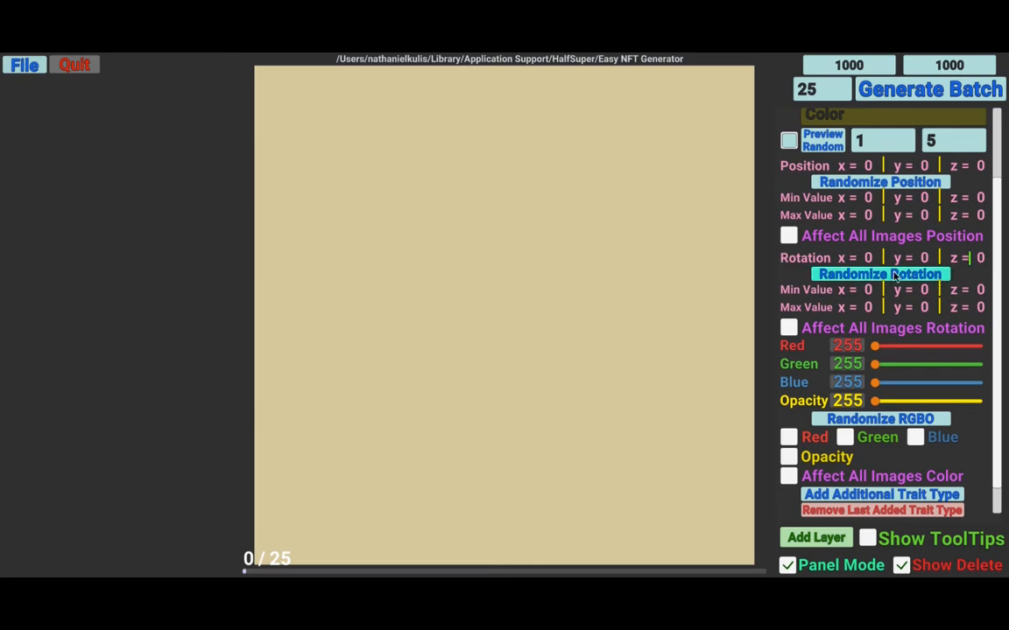
- Set the minimum z rotation to -45 and the maximum z rotation to 45
click(965, 294)
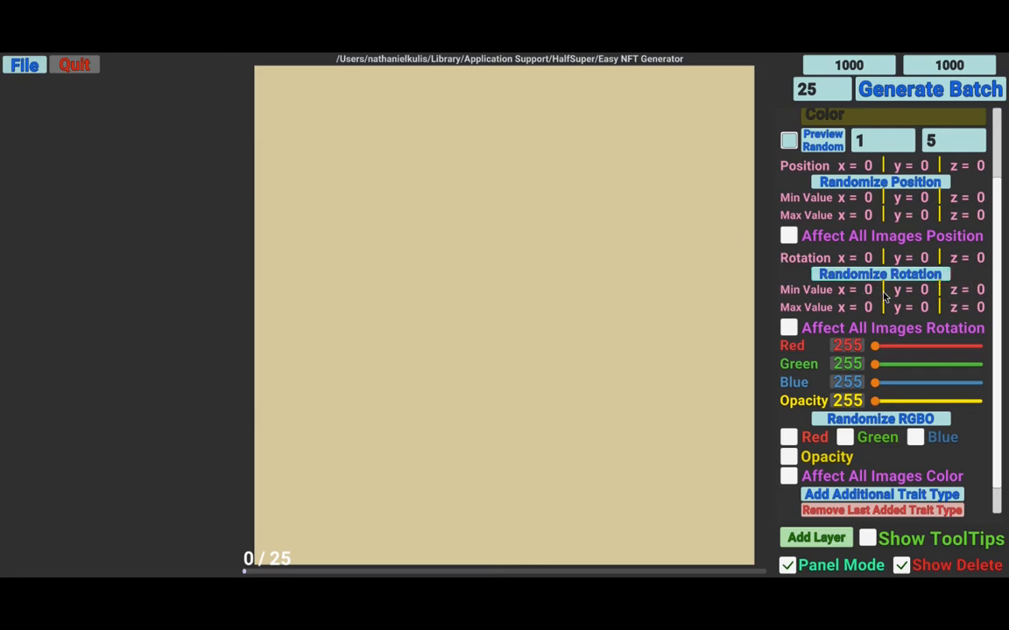
text(-45)
click(966, 307)
text(45)
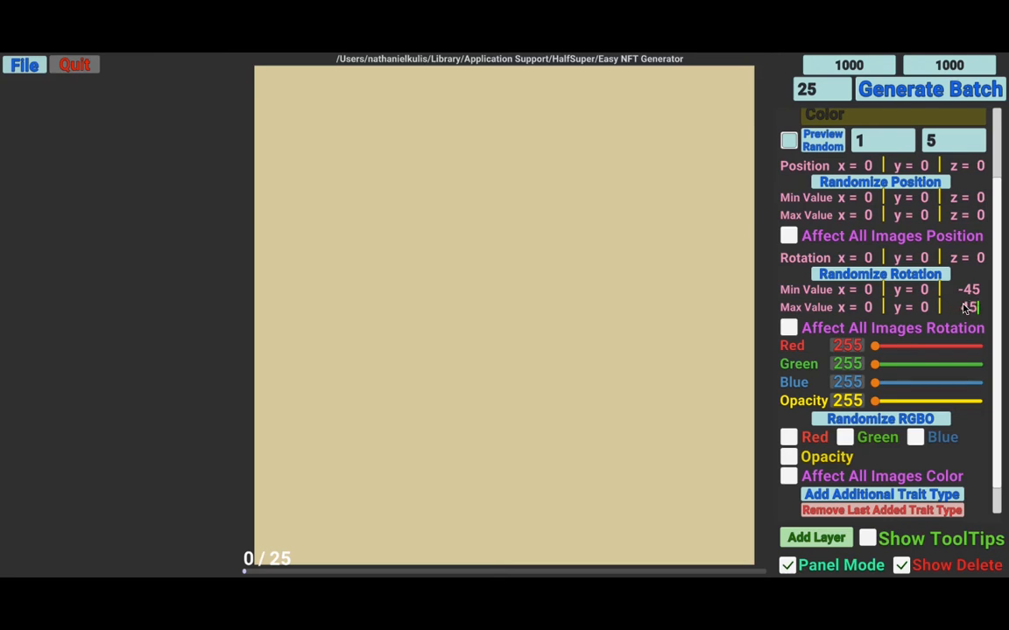
- Randomize the layer's rotation several times within the z range
click(909, 277)
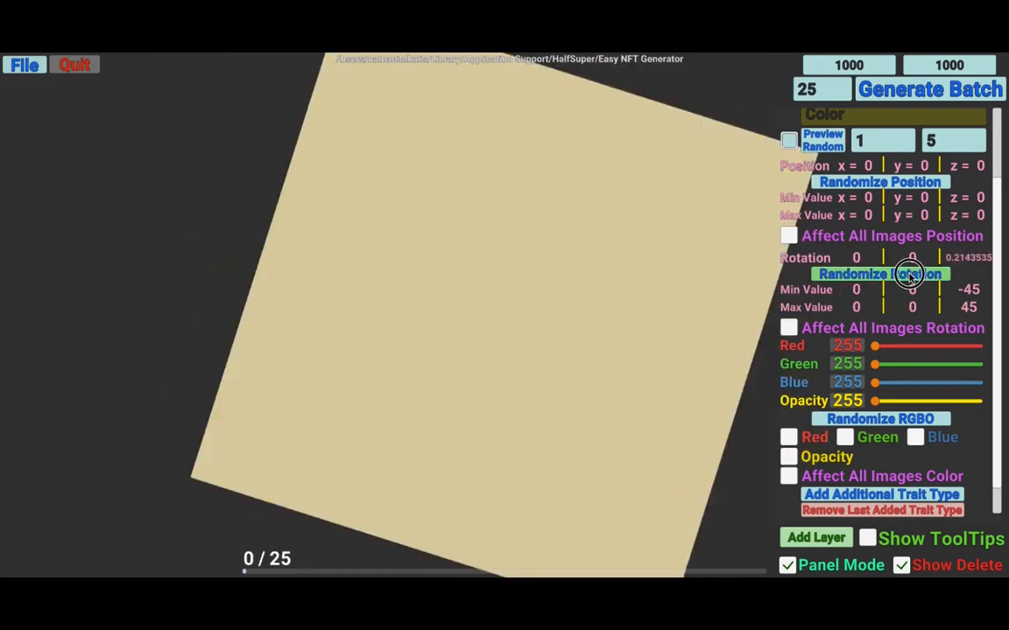
click(909, 277)
click(909, 277)
click(909, 277)
click(908, 277)
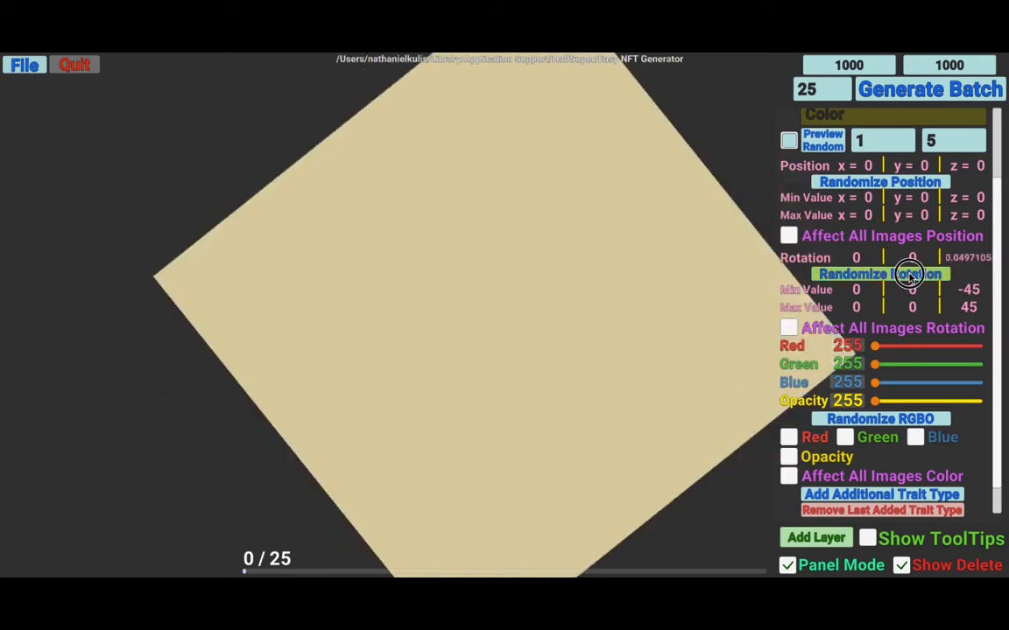
click(909, 277)
click(908, 276)
click(909, 277)
click(909, 277)
click(909, 276)
click(909, 276)
click(908, 277)
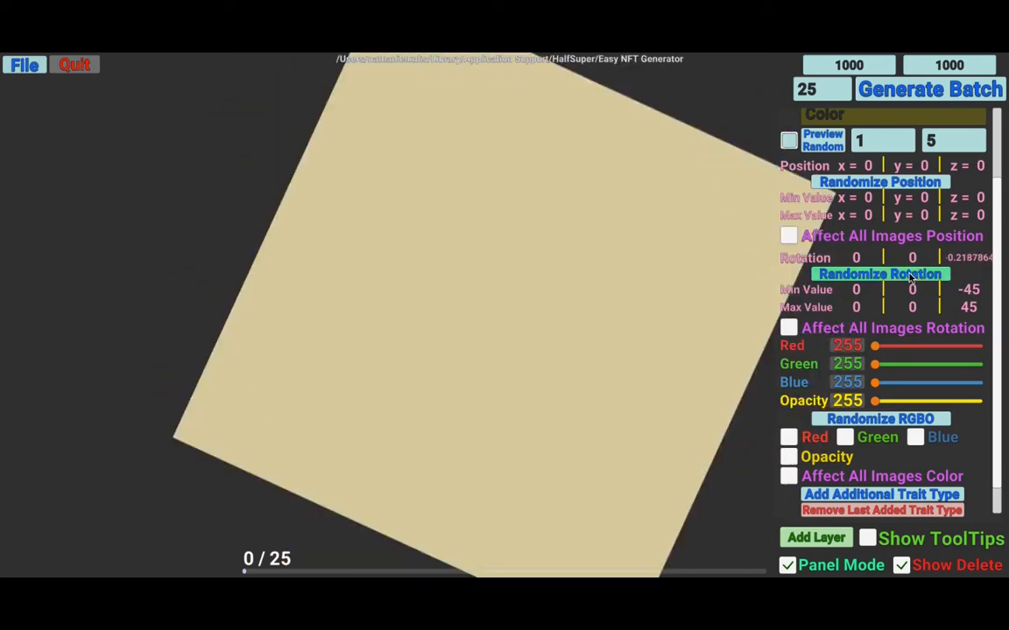
click(909, 276)
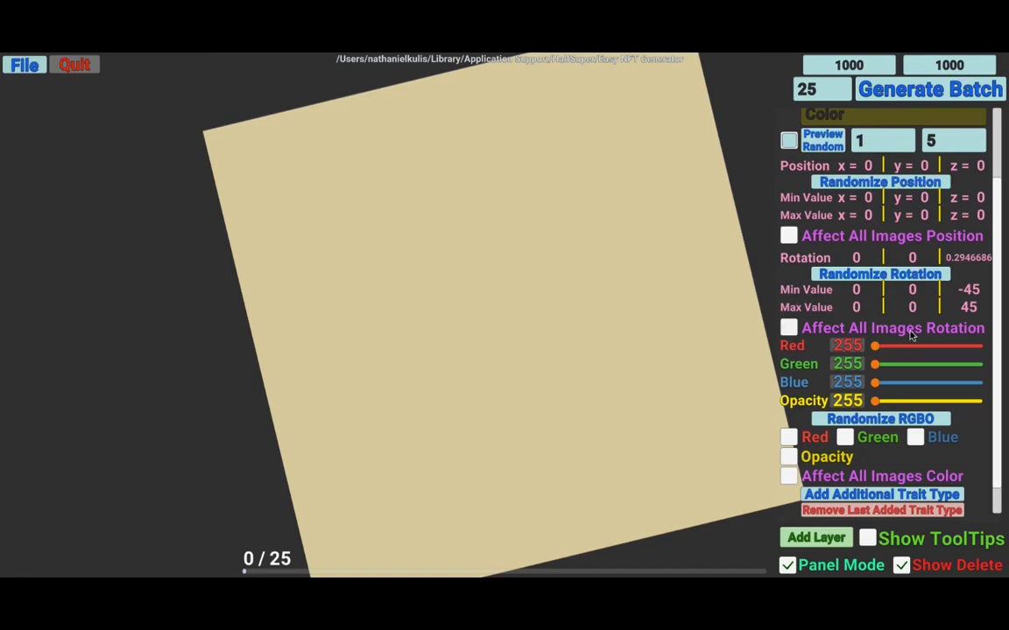
- Set the x and y rotation ranges to a minimum of -45 and a maximum of 45
click(970, 293)
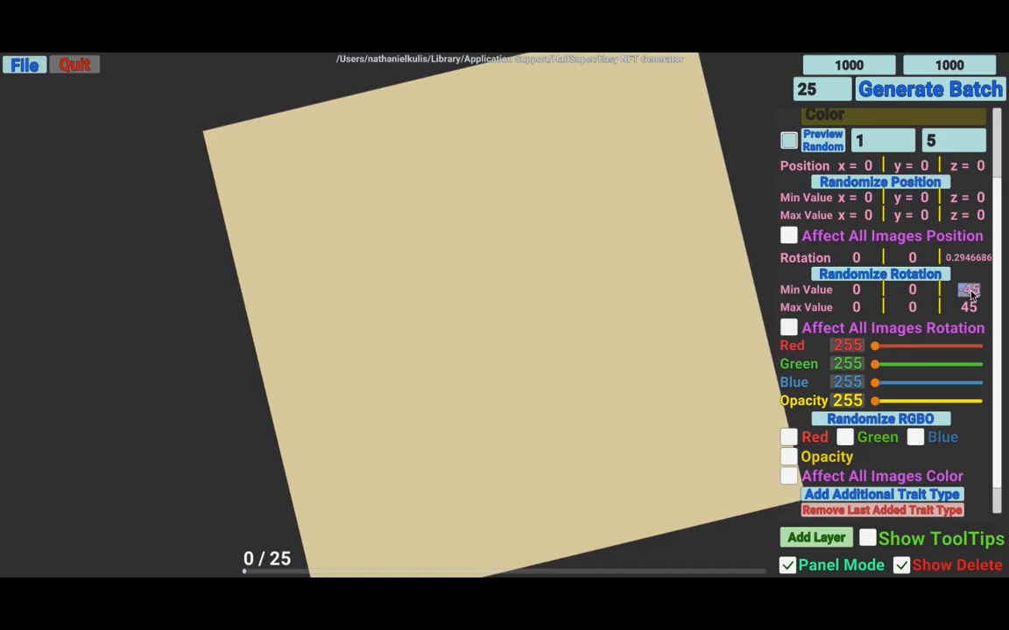
click(912, 290)
text(-45)
click(847, 290)
text(-45)
click(911, 307)
text(45)
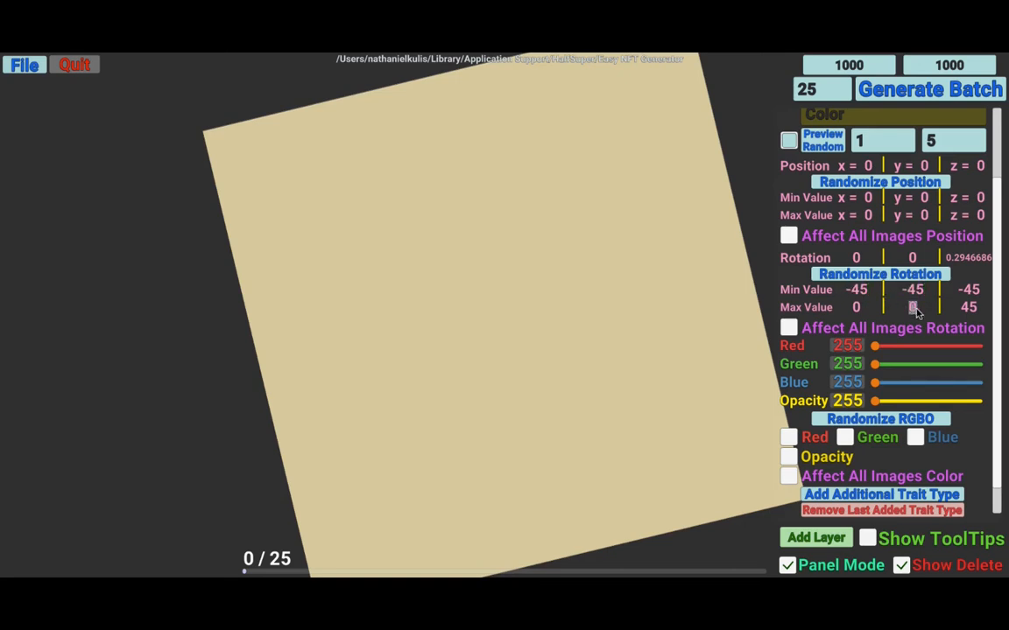
click(854, 308)
text(45)
- Randomize the layer's rotation repeatedly across all three axes
click(893, 274)
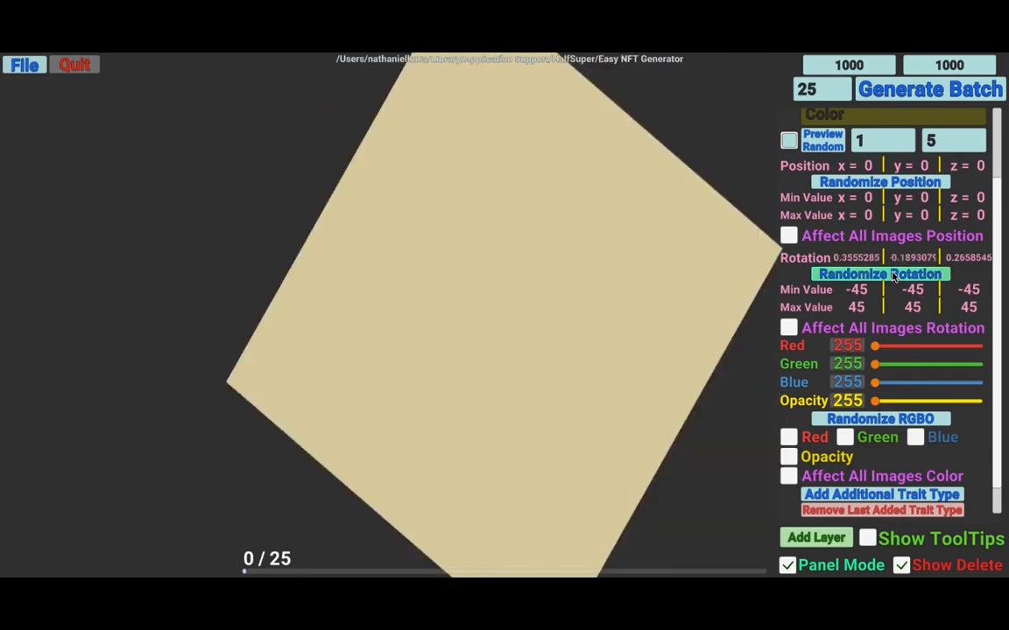
click(893, 274)
click(893, 274)
click(893, 274)
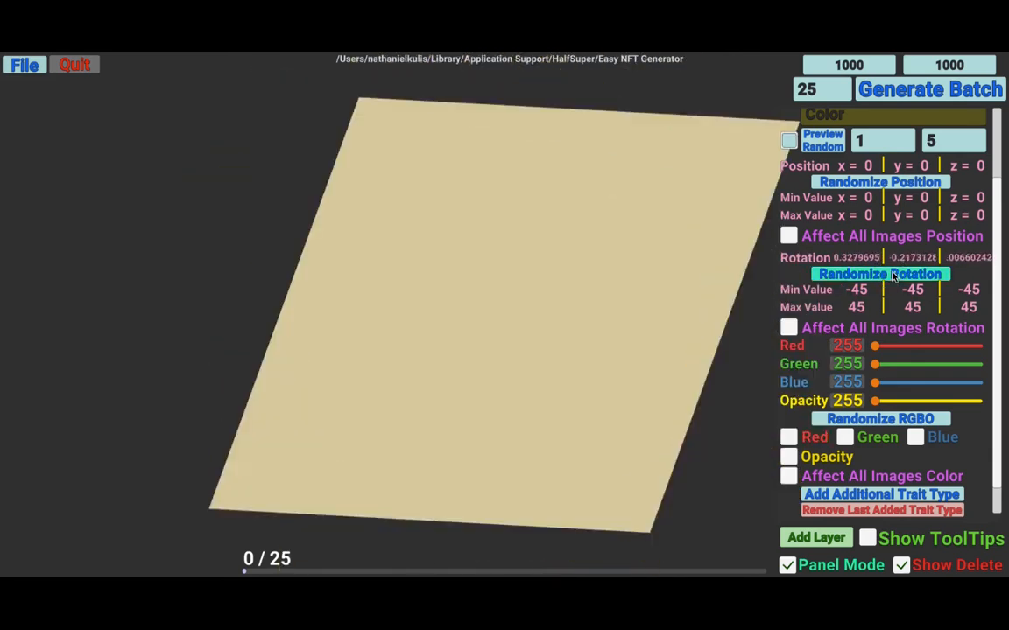
click(893, 274)
click(893, 275)
click(893, 274)
click(893, 274)
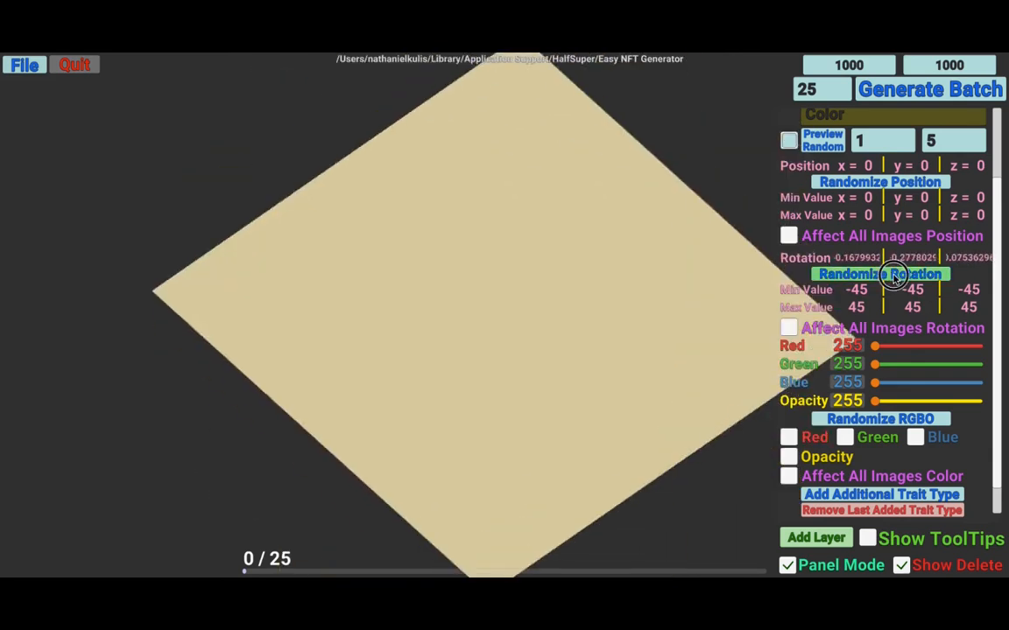
click(893, 274)
click(893, 274)
click(893, 274)
click(894, 274)
click(893, 274)
click(893, 275)
click(893, 275)
click(893, 275)
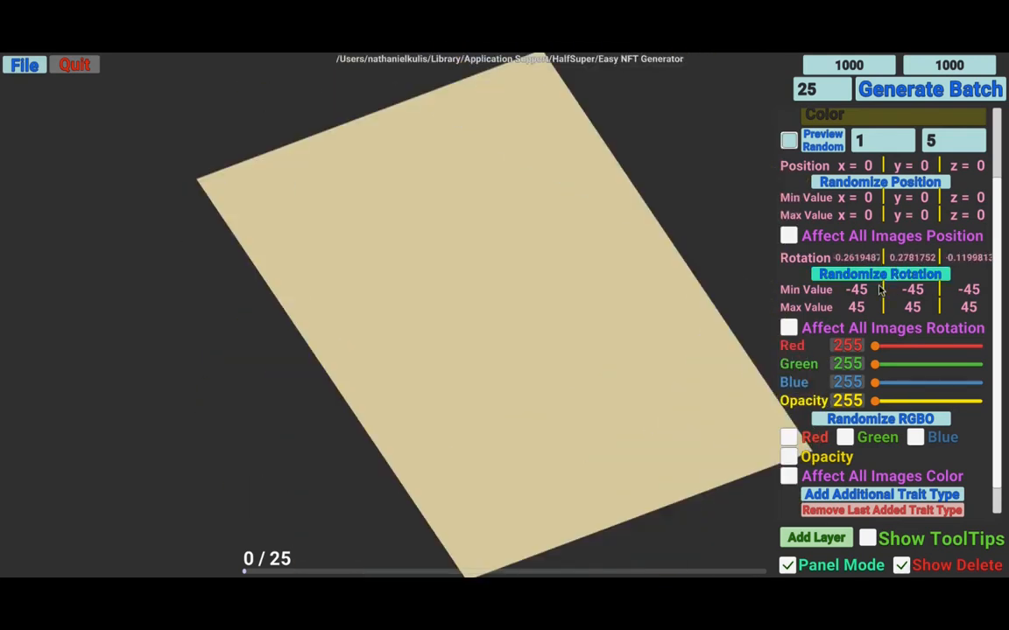
- Enable Affect All Images Rotation and randomize the rotation again
click(789, 330)
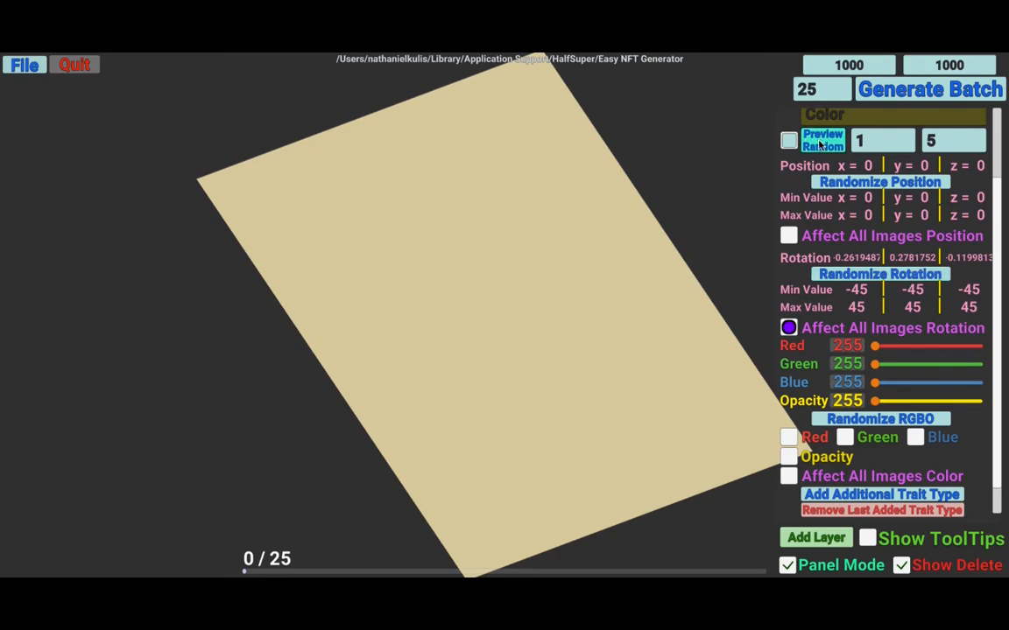
click(880, 275)
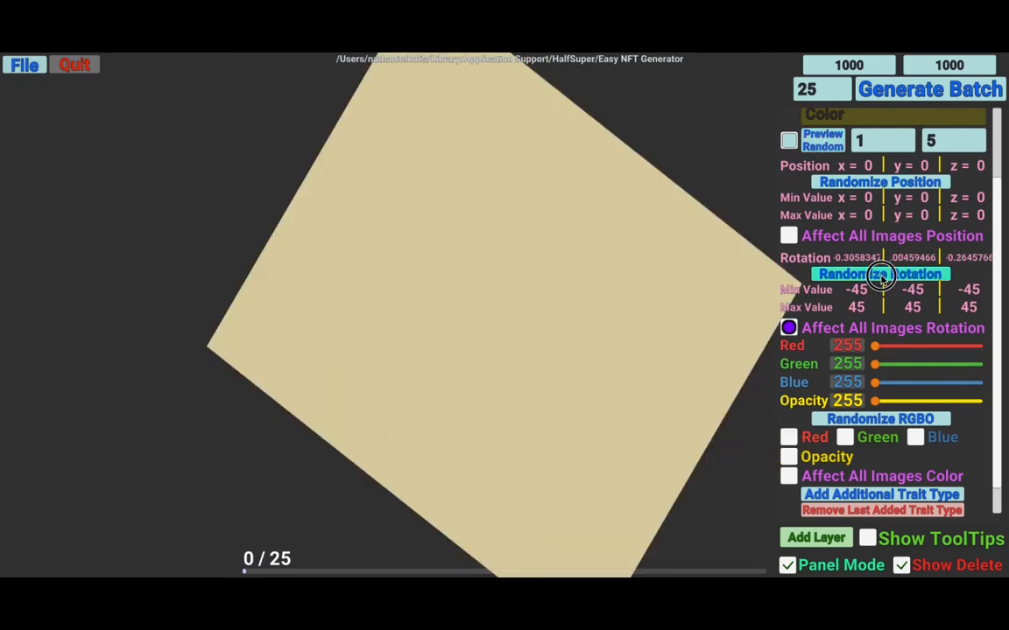
click(880, 277)
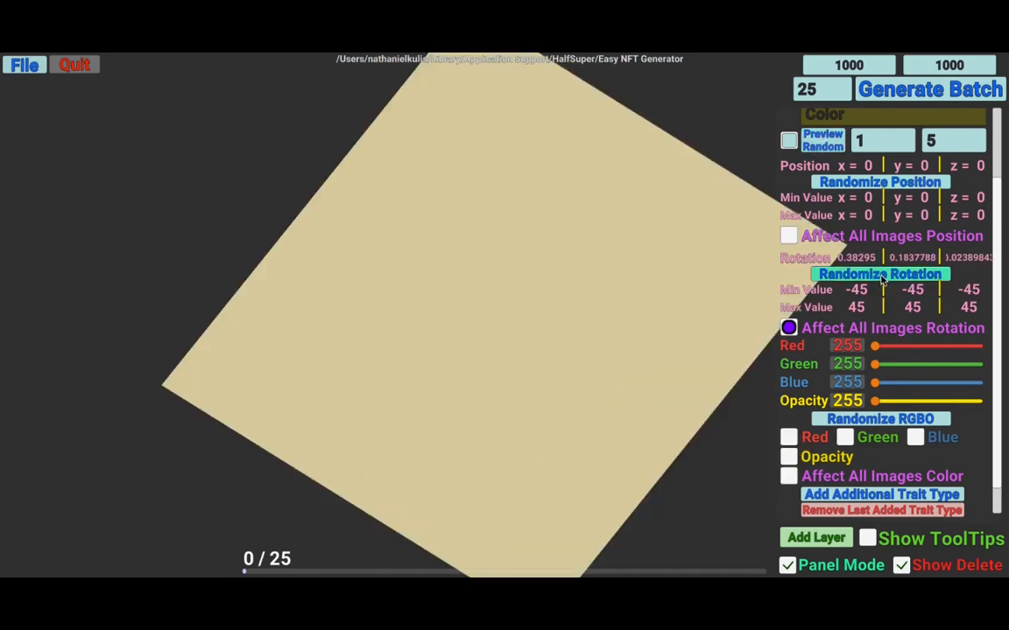
- Preview random trait combinations several times
click(821, 147)
click(822, 143)
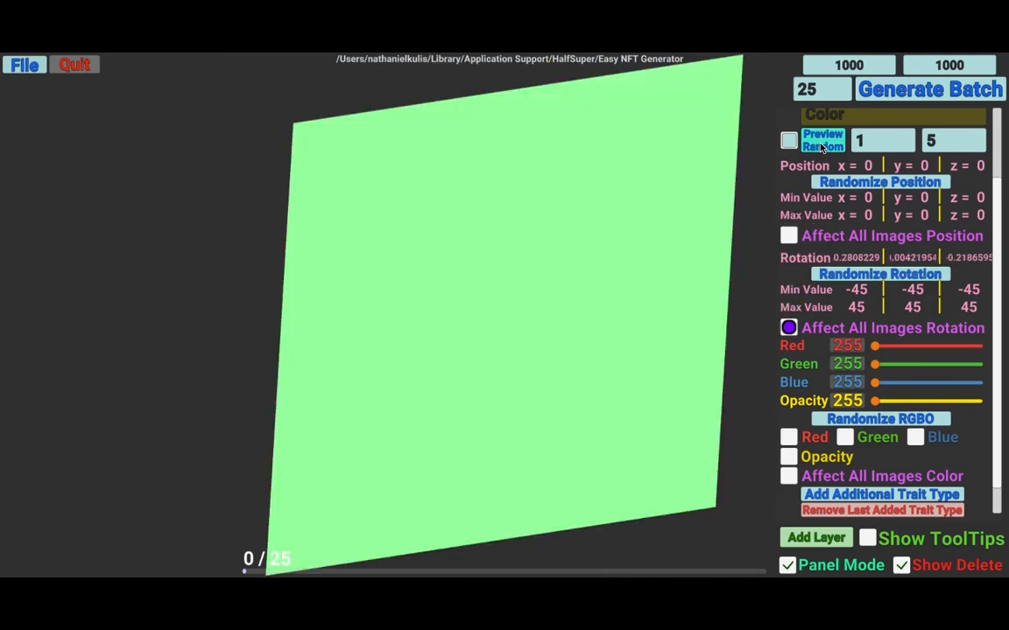
click(825, 144)
click(824, 143)
click(824, 143)
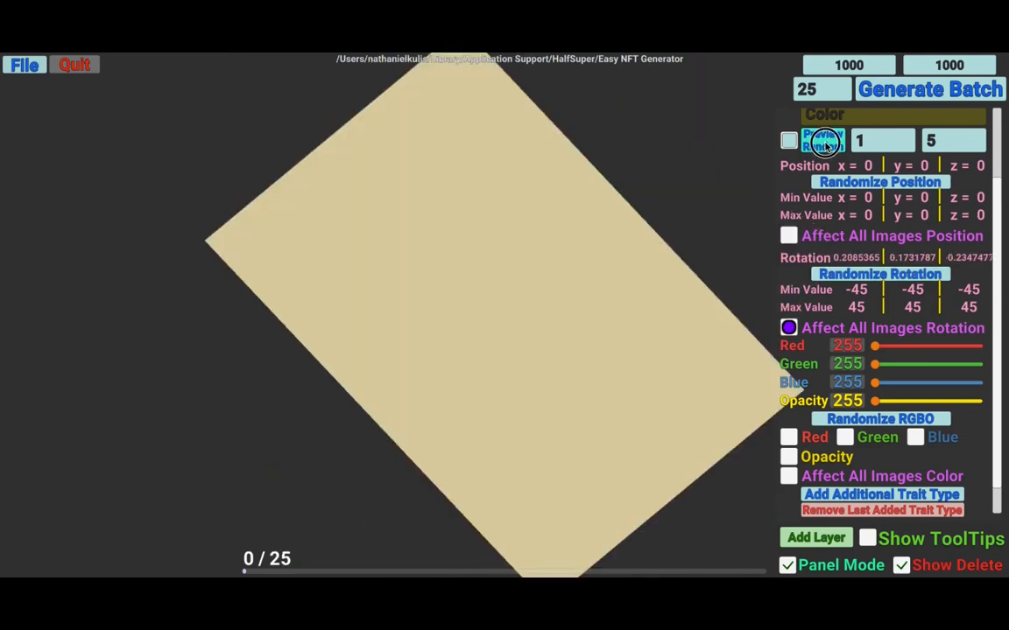
- Preview random trait combinations repeatedly with the randomized rotation applied
click(825, 144)
click(824, 144)
click(826, 144)
click(827, 147)
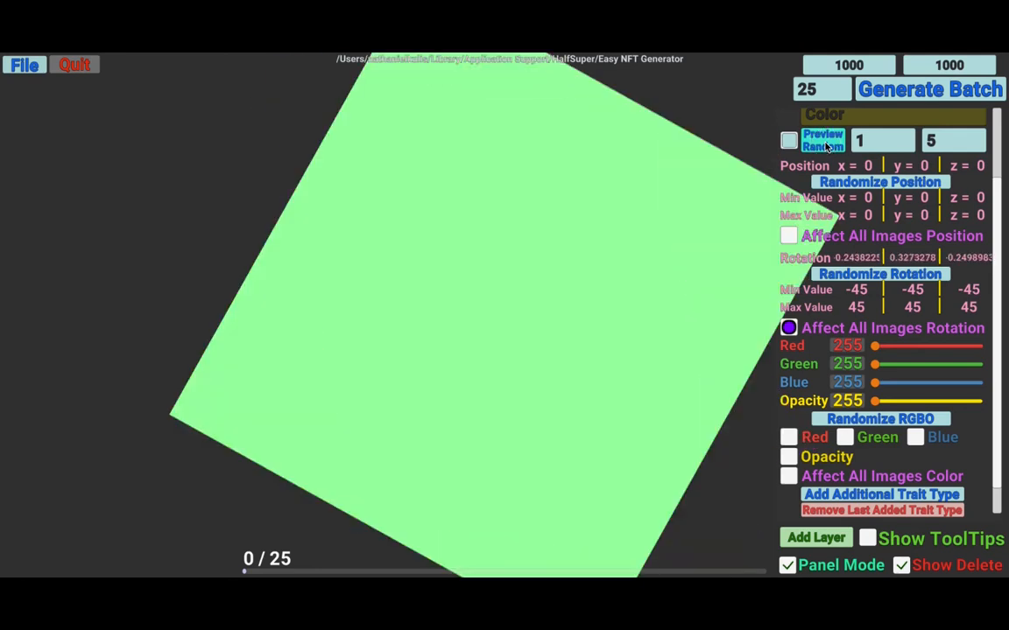
click(827, 146)
click(826, 144)
click(826, 144)
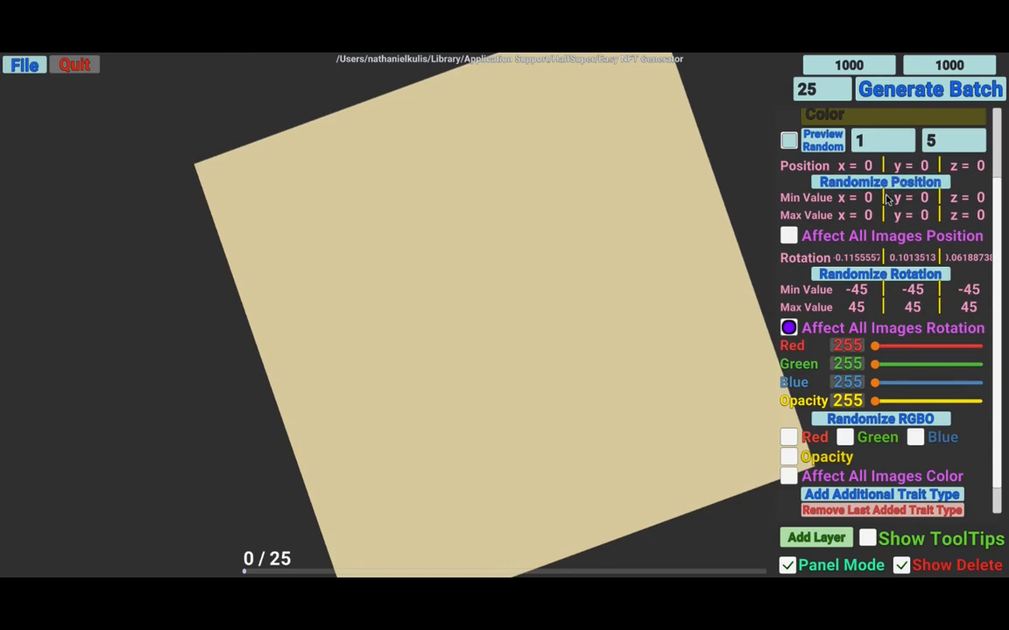
click(828, 146)
click(829, 145)
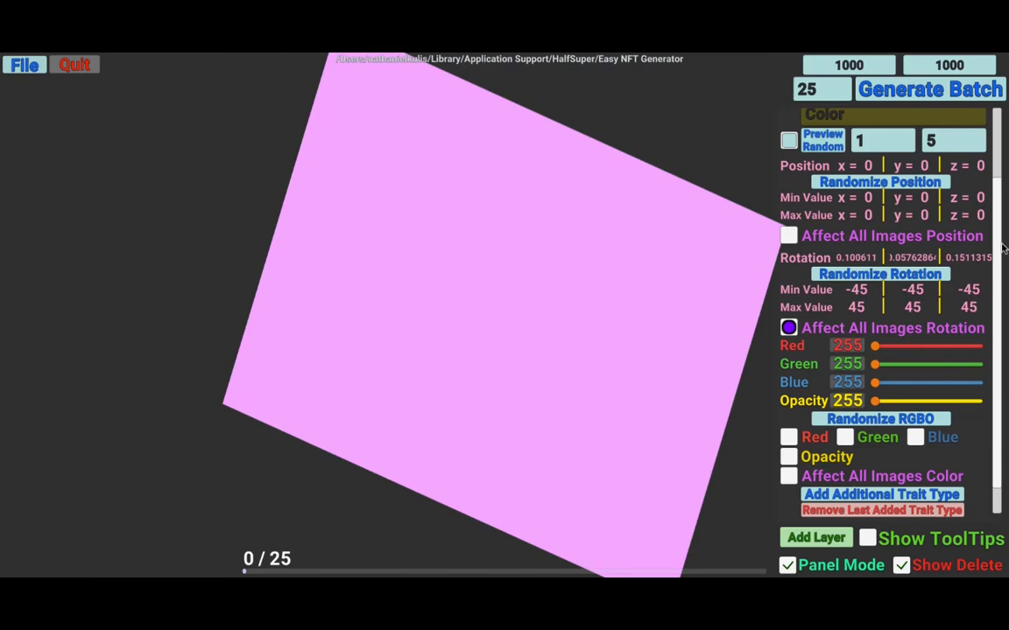
click(824, 146)
click(824, 145)
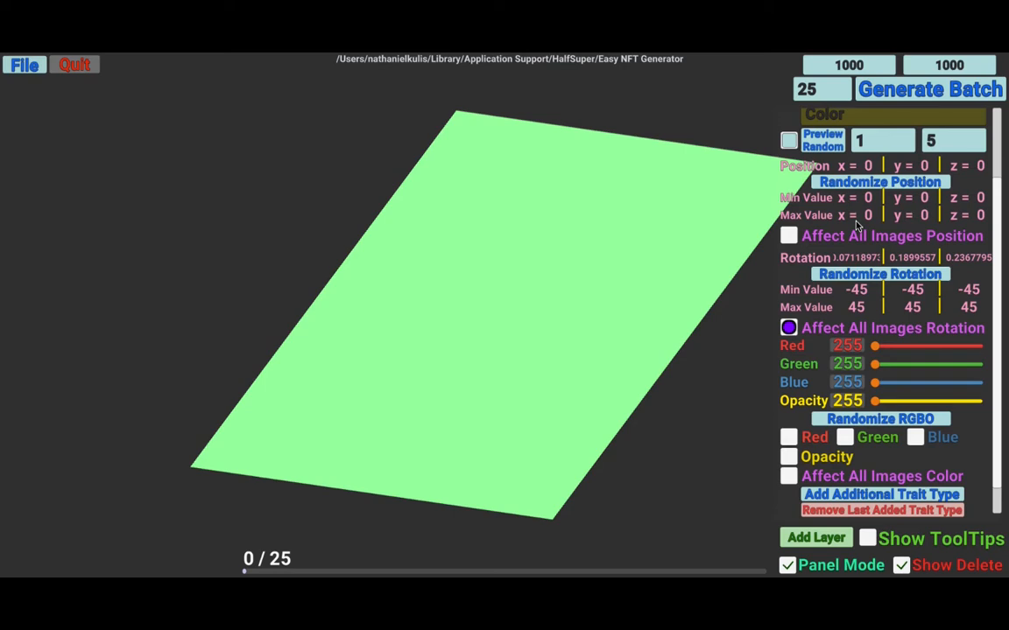
click(820, 143)
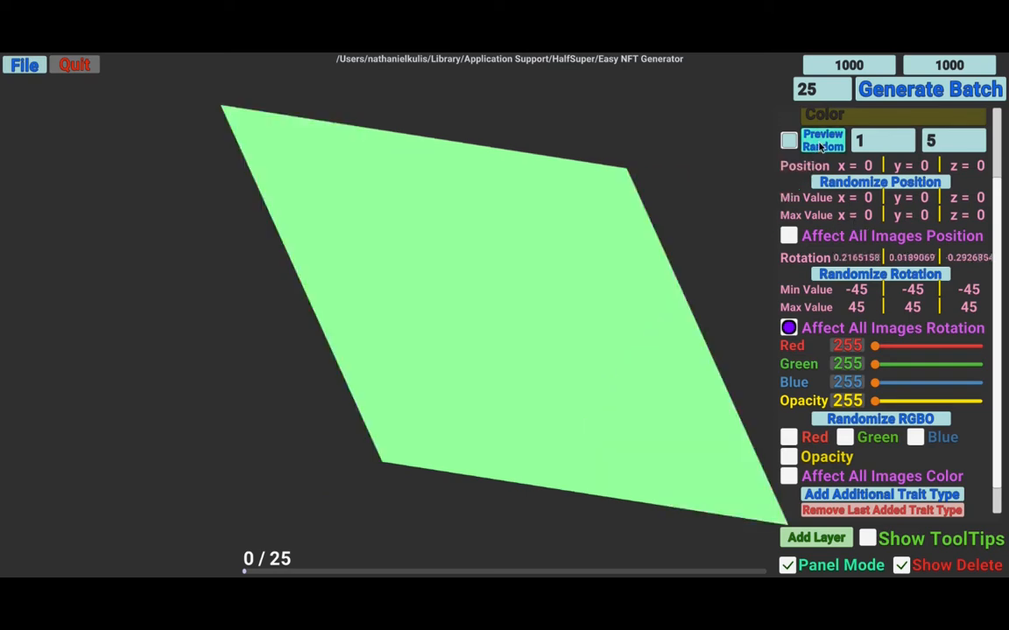
click(820, 144)
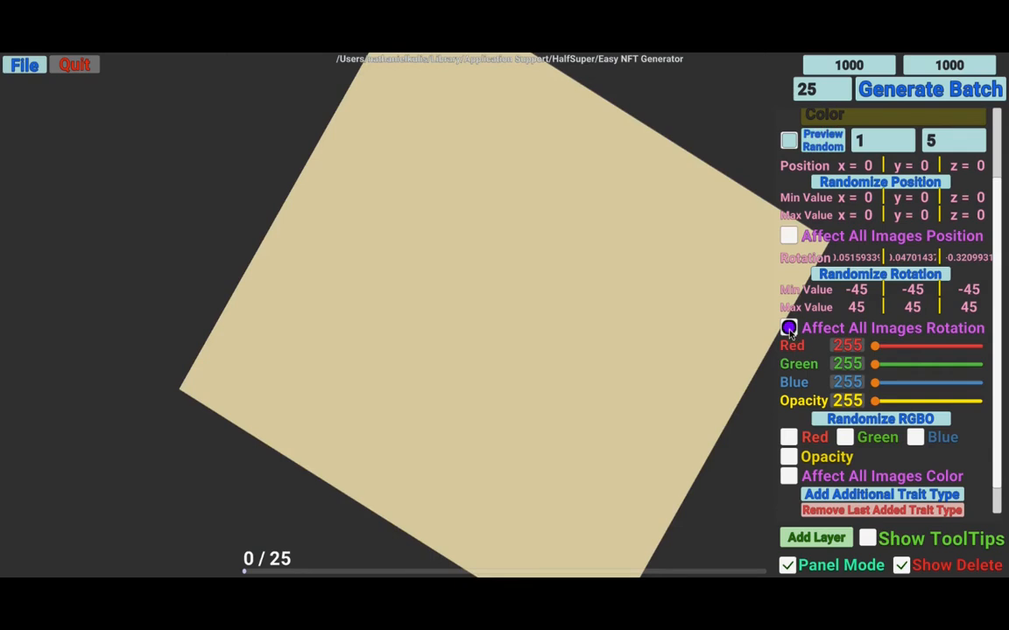
- Reset the layer's rotation values and the min and max rotation ranges to 0 on all three axes
click(856, 308)
key(BackSpace)
click(918, 309)
key(BackSpace)
click(970, 308)
key(BackSpace)
click(967, 292)
key(BackSpace)
click(907, 291)
key(BackSpace)
click(859, 289)
key(BackSpace)
click(870, 258)
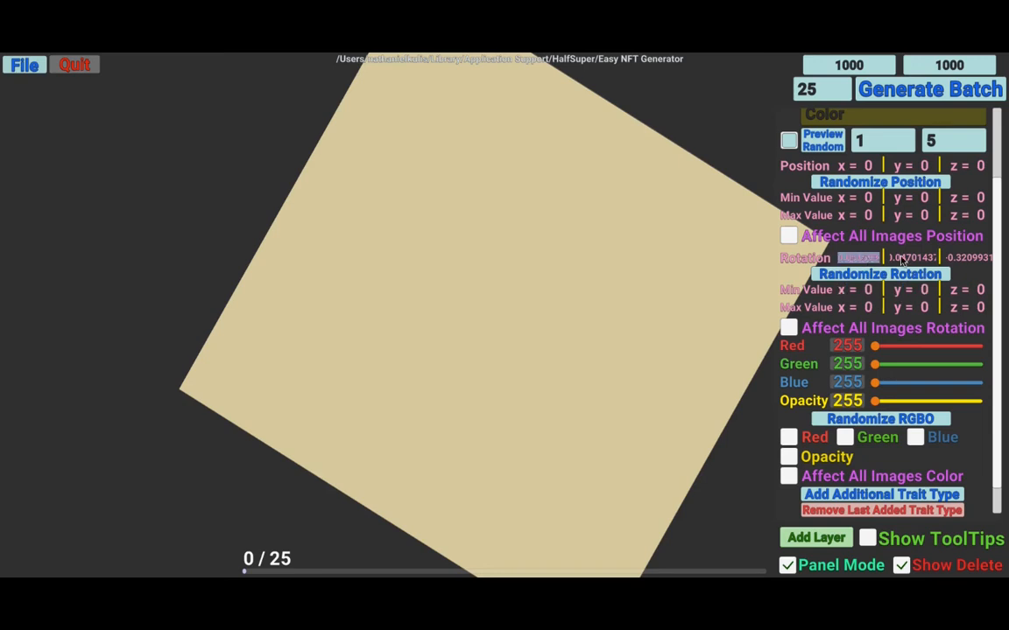
key(BackSpace)
click(915, 260)
key(BackSpace)
click(969, 262)
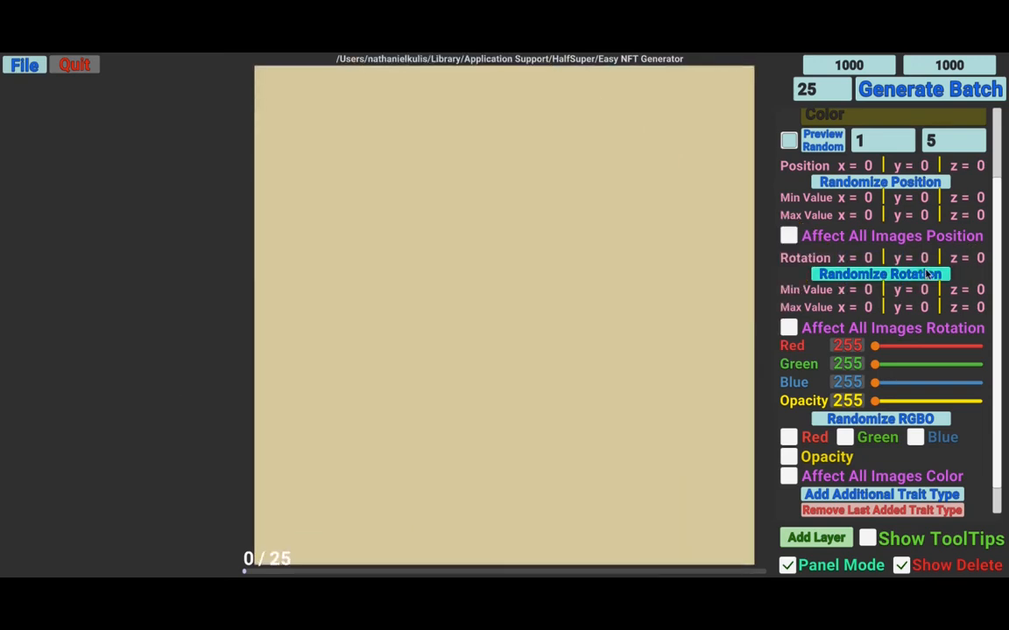
- Set the layer's red, green, blue and opacity values to 55
scroll(841, 315, down, 2)
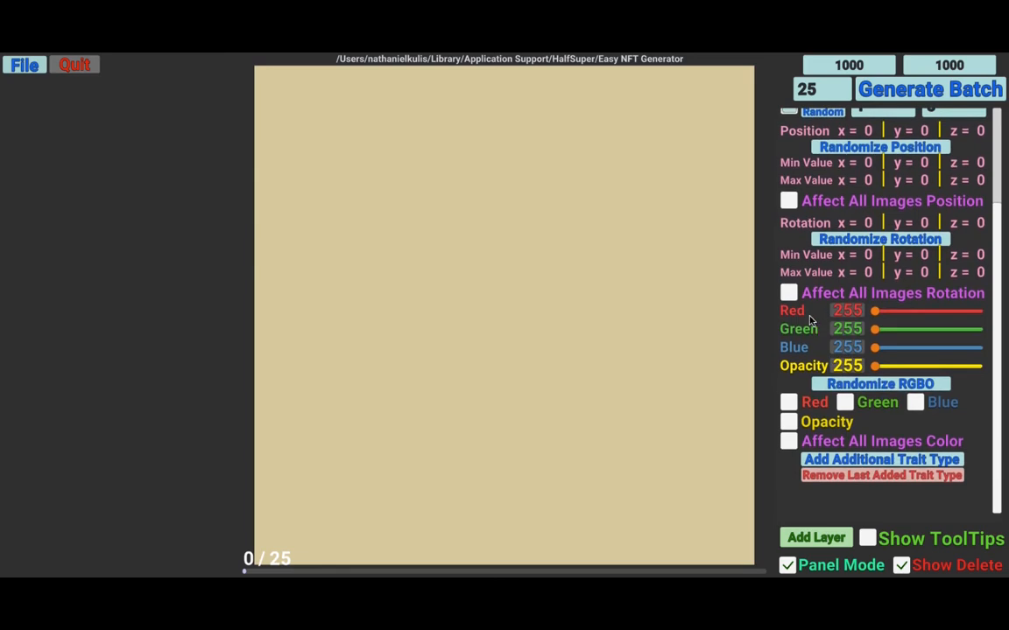
drag(875, 312, 873, 366)
click(859, 314)
text(55)
click(851, 330)
text(55)
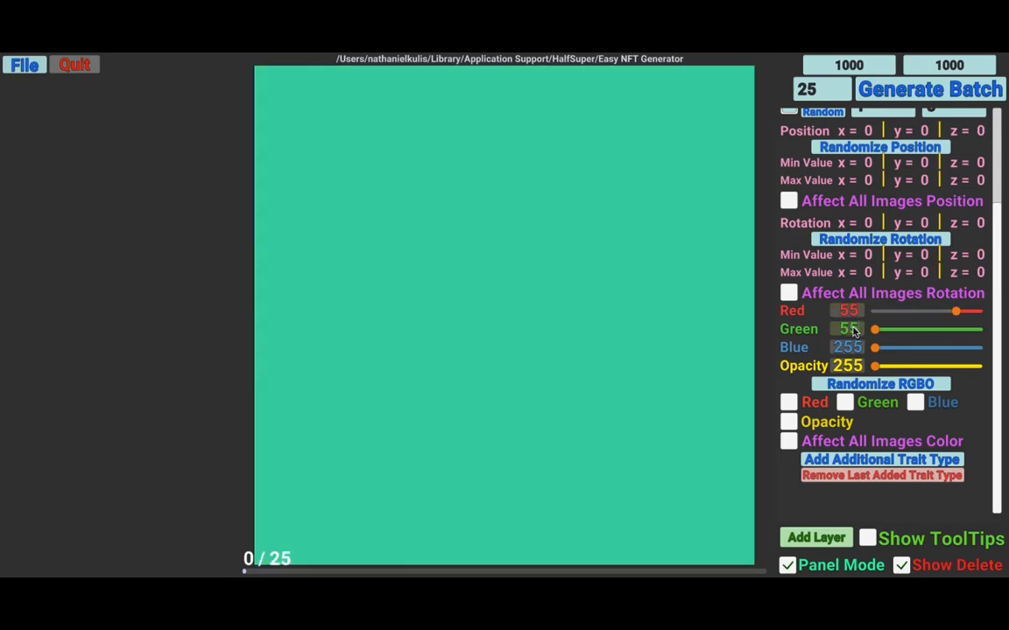
click(850, 349)
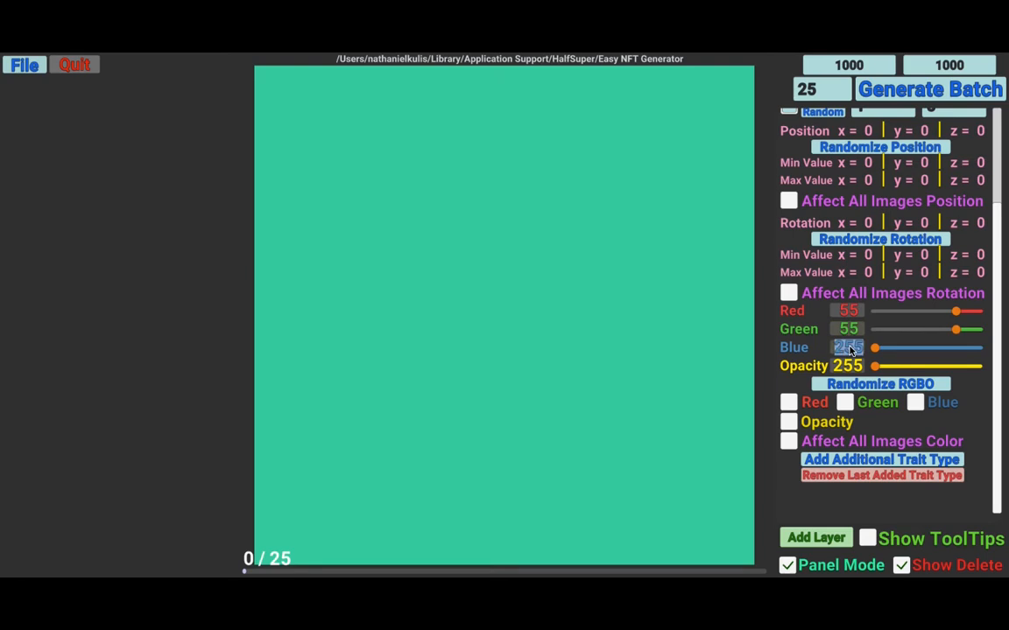
text(55)
click(875, 349)
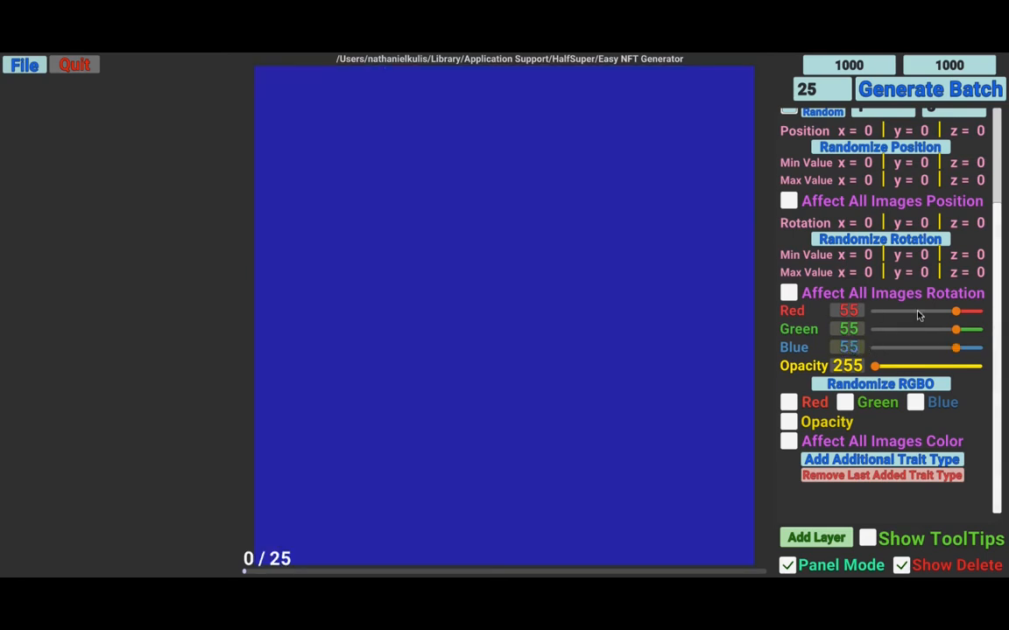
click(851, 366)
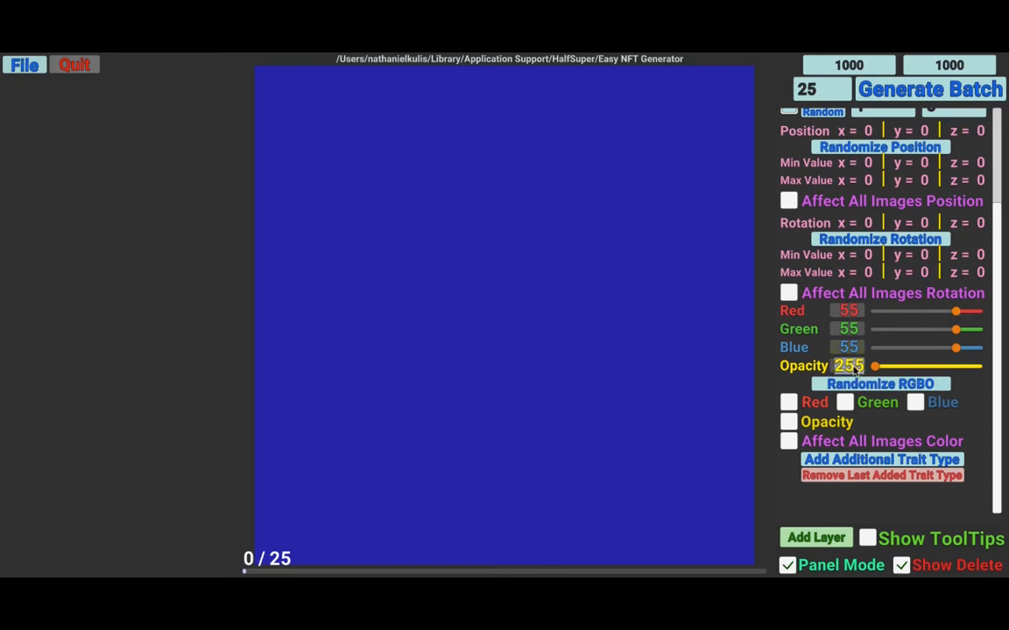
text(55)
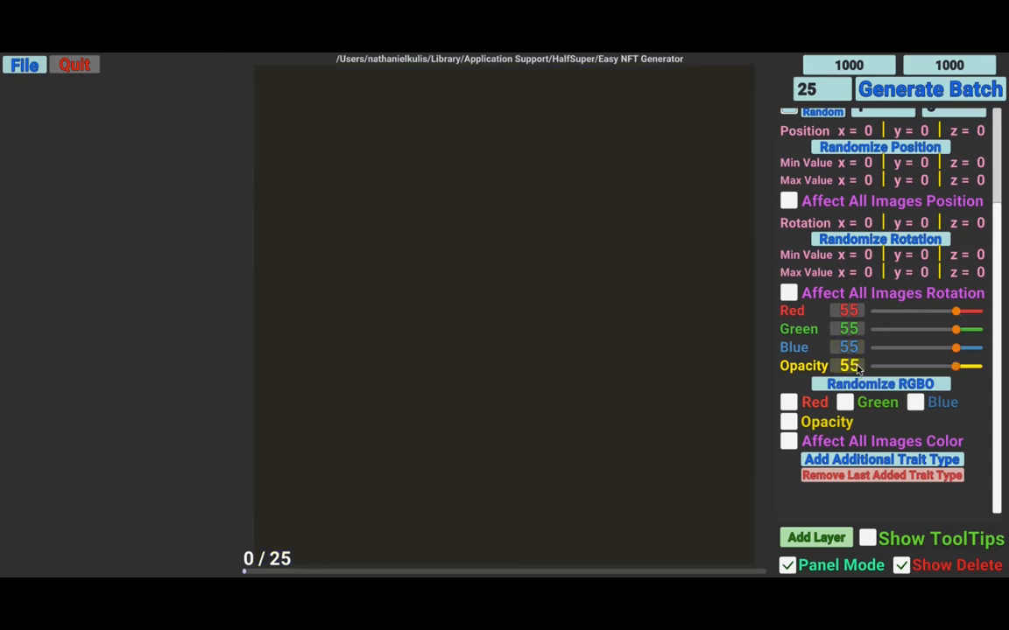
- Return the red, green, blue and opacity sliders to 255
click(957, 311)
click(923, 333)
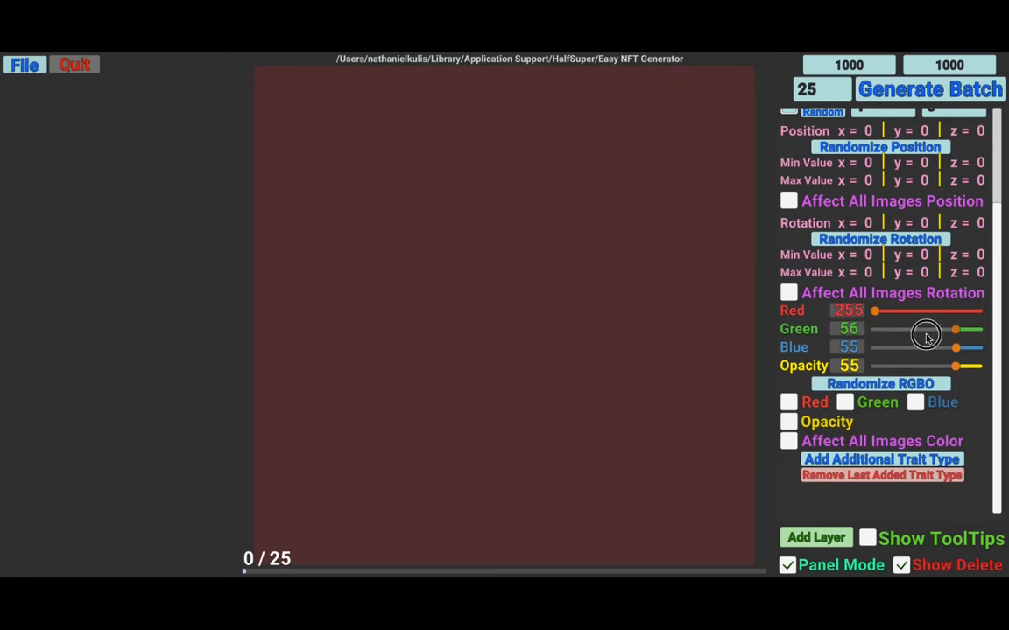
drag(953, 348, 847, 354)
drag(951, 366, 851, 374)
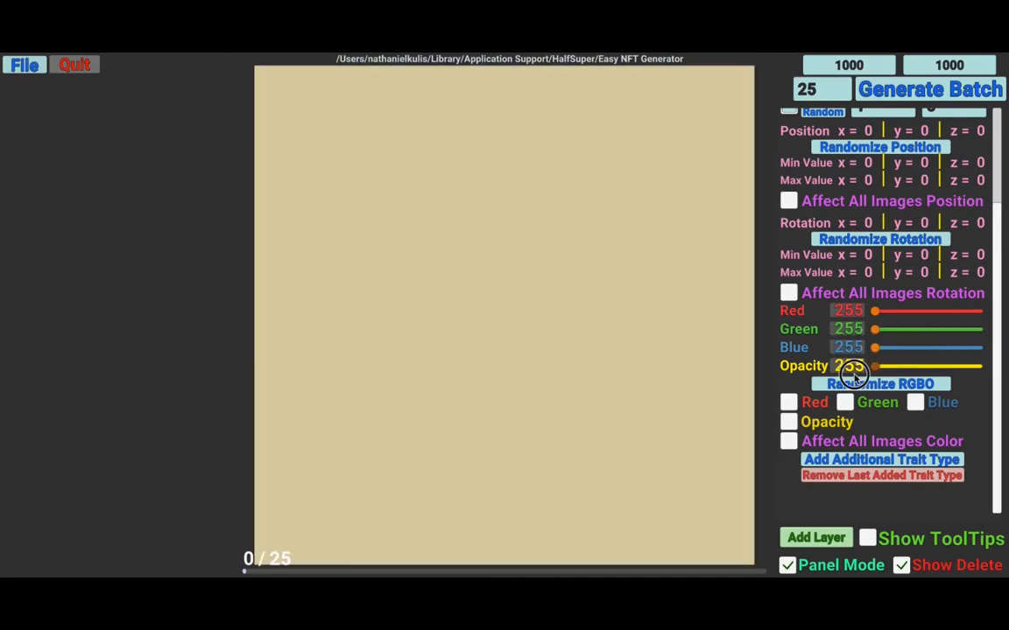
- Enable the Red, Green, Blue and Opacity randomization options
click(800, 406)
click(845, 403)
click(915, 403)
click(788, 422)
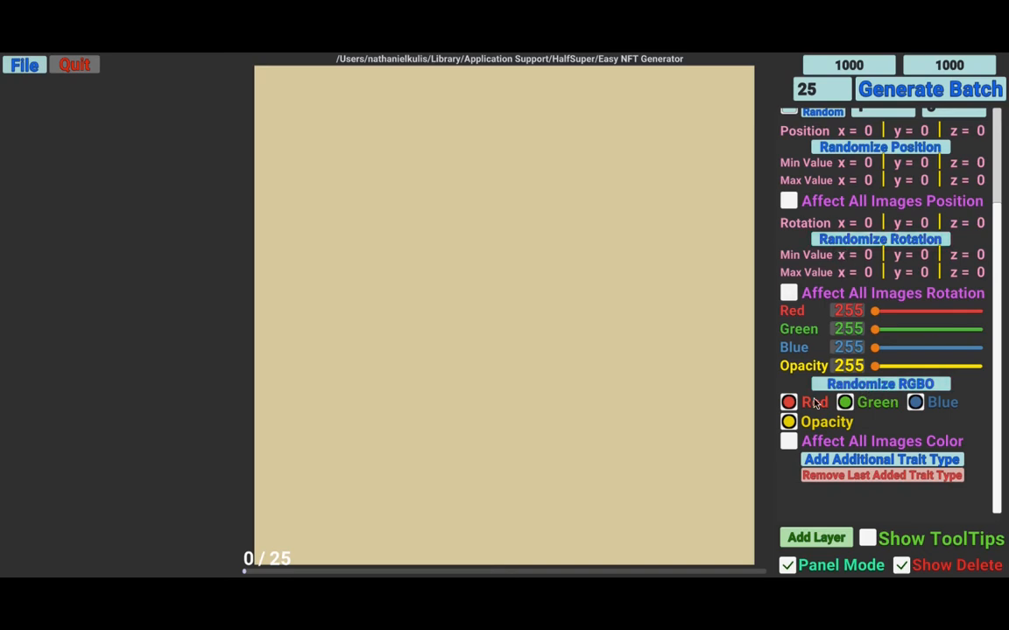
click(788, 422)
click(787, 423)
- Randomize the layer's RGBO values several times
click(880, 386)
click(879, 386)
click(879, 386)
click(880, 386)
click(880, 387)
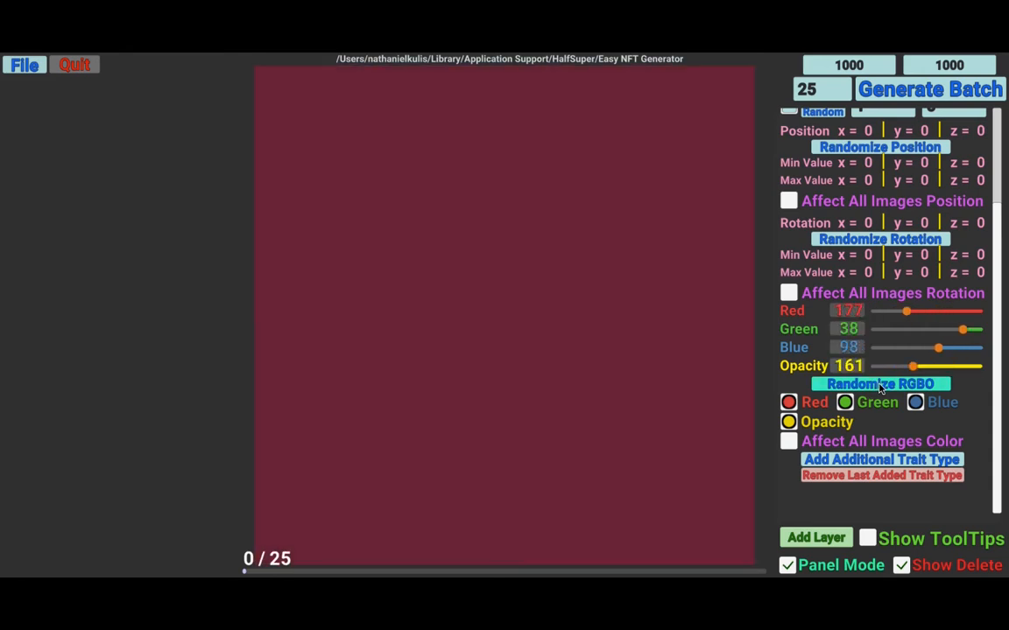
- Disable opacity, green and blue randomization and randomize only the red value several times
click(788, 422)
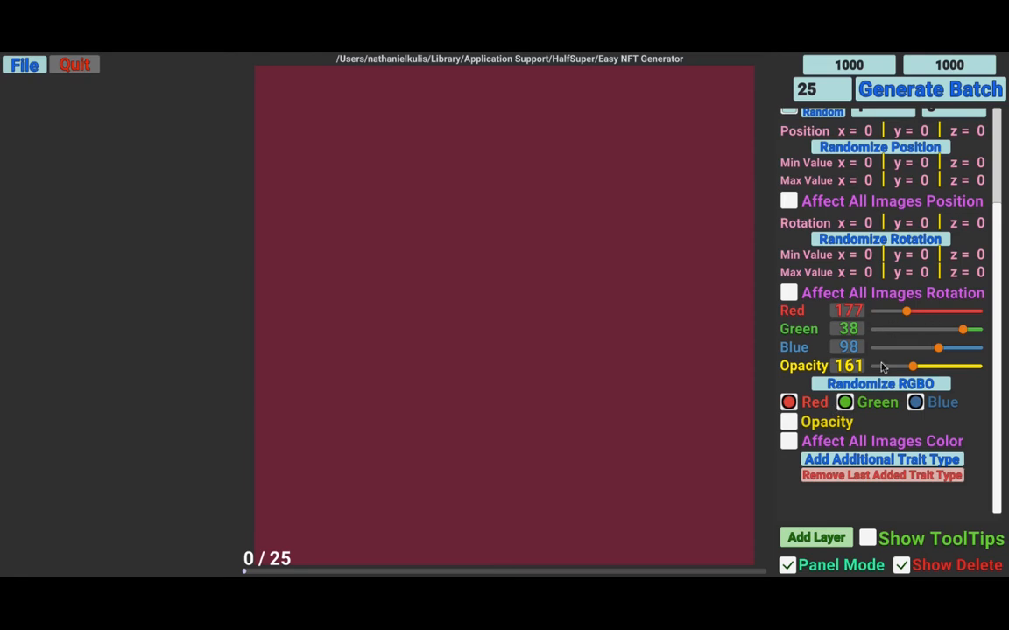
click(845, 402)
click(914, 402)
click(851, 388)
click(851, 388)
click(851, 387)
click(851, 387)
click(851, 387)
- Switch the randomization from red to green only and randomize again
click(788, 401)
click(845, 402)
click(858, 387)
click(854, 386)
click(854, 386)
- Add blue to the randomization and randomize the green and blue values several times
click(914, 402)
click(890, 388)
click(891, 387)
click(891, 388)
click(891, 388)
click(891, 387)
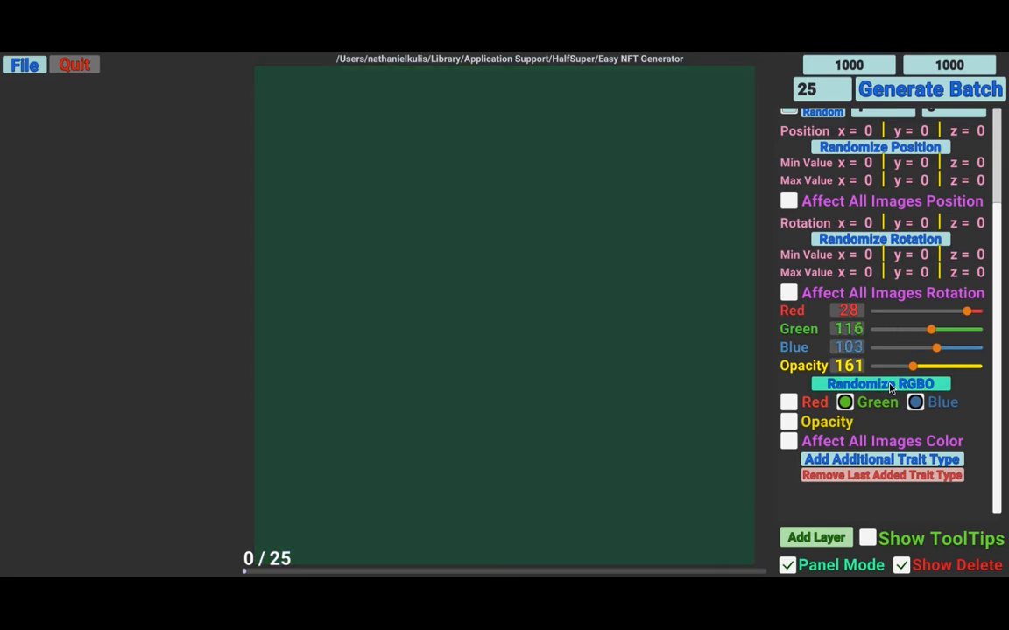
- Randomize with only blue enabled, then re-enable green and randomize several more times
click(844, 401)
click(881, 388)
click(881, 388)
click(844, 402)
click(869, 392)
click(871, 389)
click(873, 389)
click(874, 388)
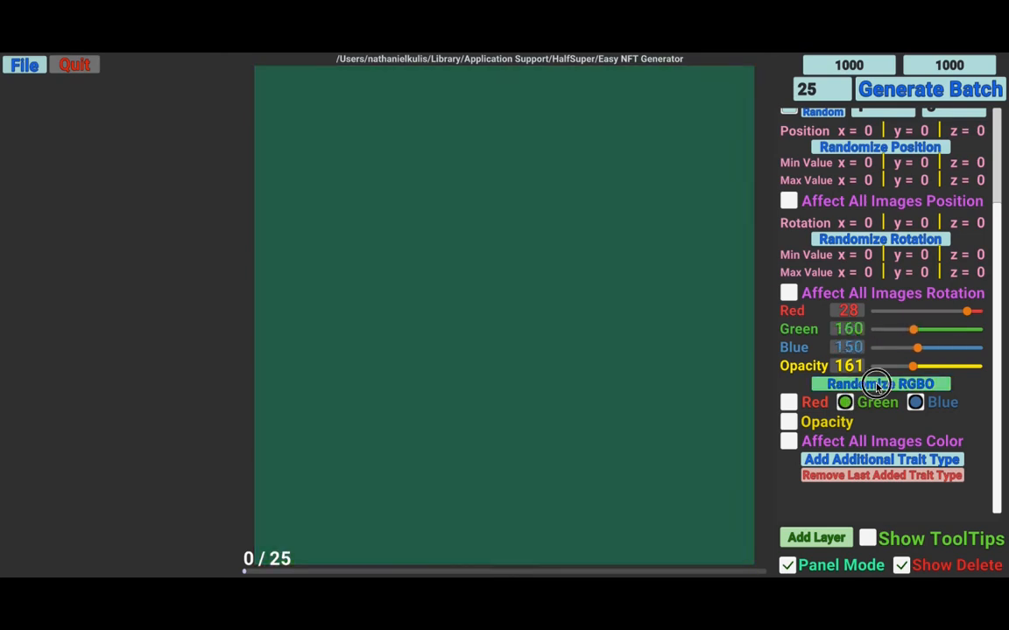
click(877, 388)
- Disable green and blue randomization and reset the red, green, blue and opacity sliders to 255
click(844, 404)
click(915, 403)
drag(914, 368, 875, 349)
drag(963, 329, 852, 330)
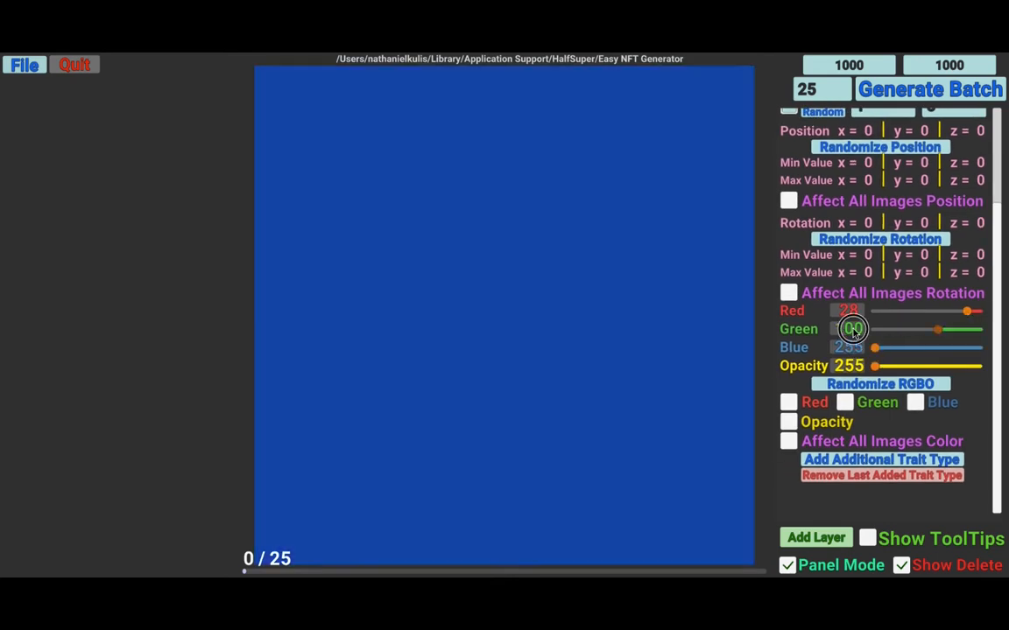
drag(966, 311, 874, 312)
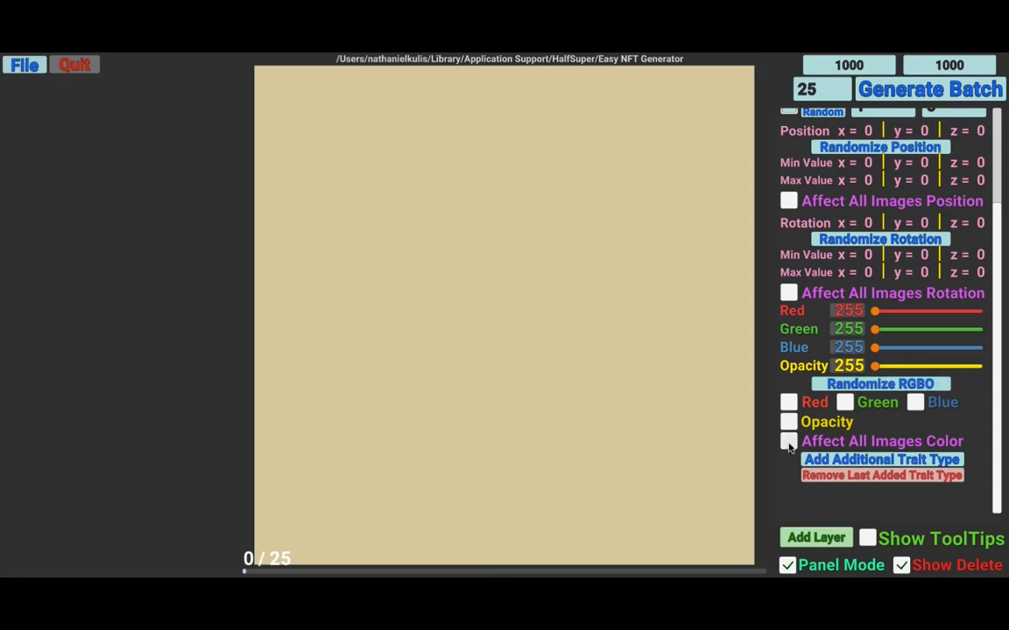
- Enable Affect All Images Color along with the Red, Green, Blue and Opacity randomization options
click(837, 203)
click(804, 293)
click(794, 202)
click(792, 293)
click(827, 444)
click(788, 402)
click(882, 403)
click(915, 402)
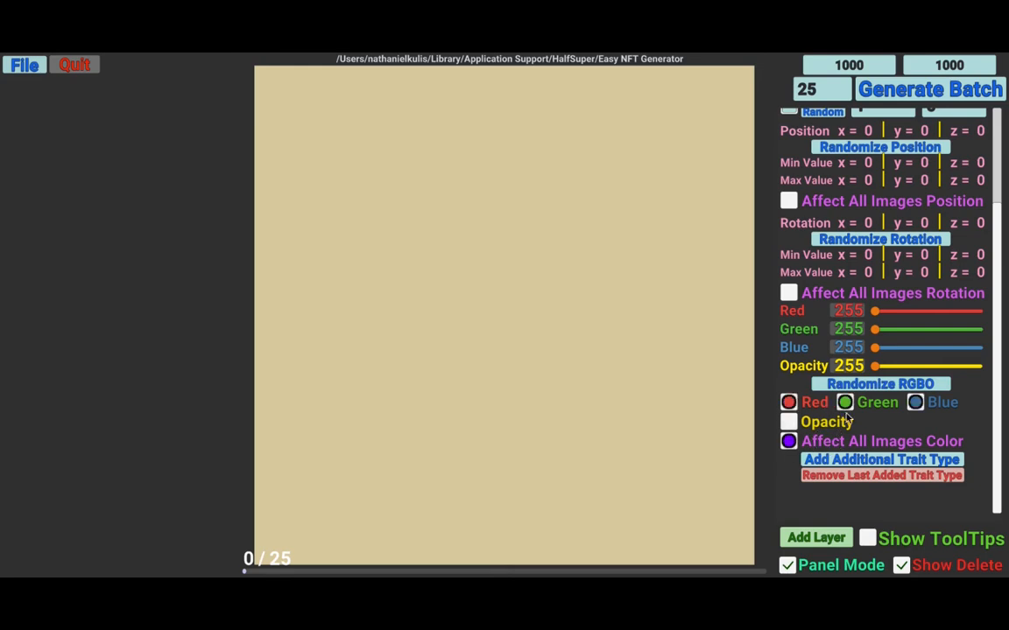
click(789, 422)
- Turn off opacity randomization for the layer
scroll(835, 397, up, 3)
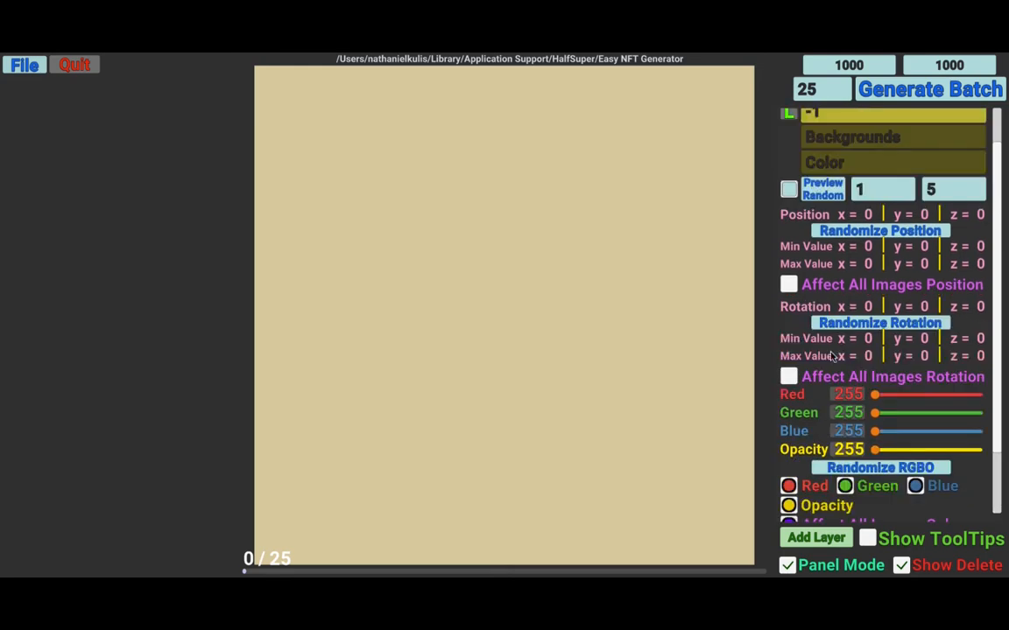
click(788, 506)
click(788, 506)
click(788, 506)
- Preview random background combinations repeatedly with the color randomization active
click(832, 192)
click(823, 189)
click(823, 189)
click(822, 189)
click(823, 190)
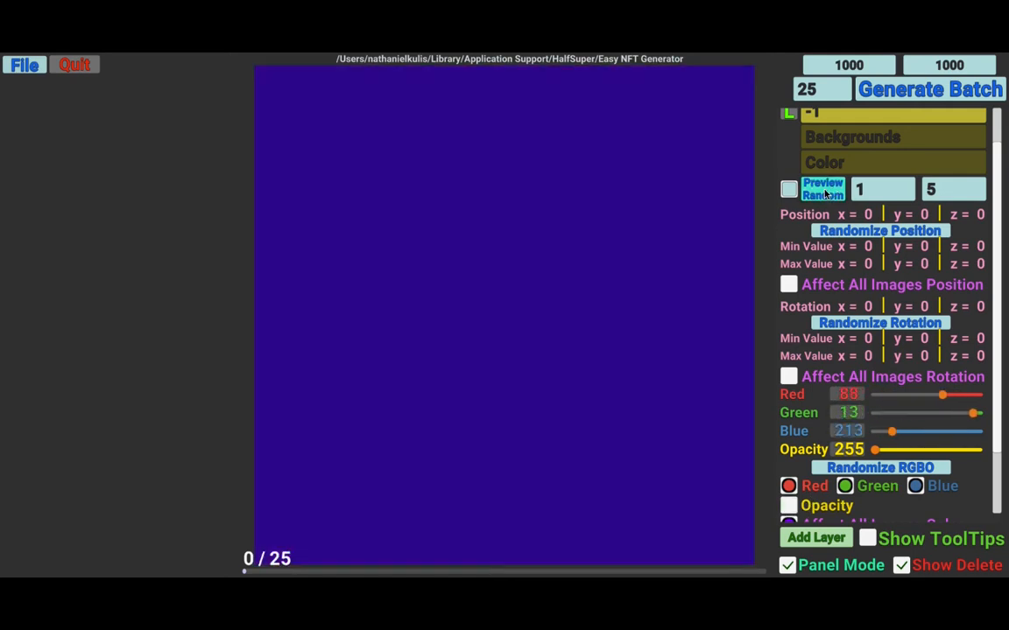
click(823, 191)
click(823, 191)
click(823, 192)
click(823, 191)
click(823, 192)
click(823, 192)
click(823, 192)
click(823, 191)
click(823, 192)
click(823, 191)
click(823, 192)
click(823, 192)
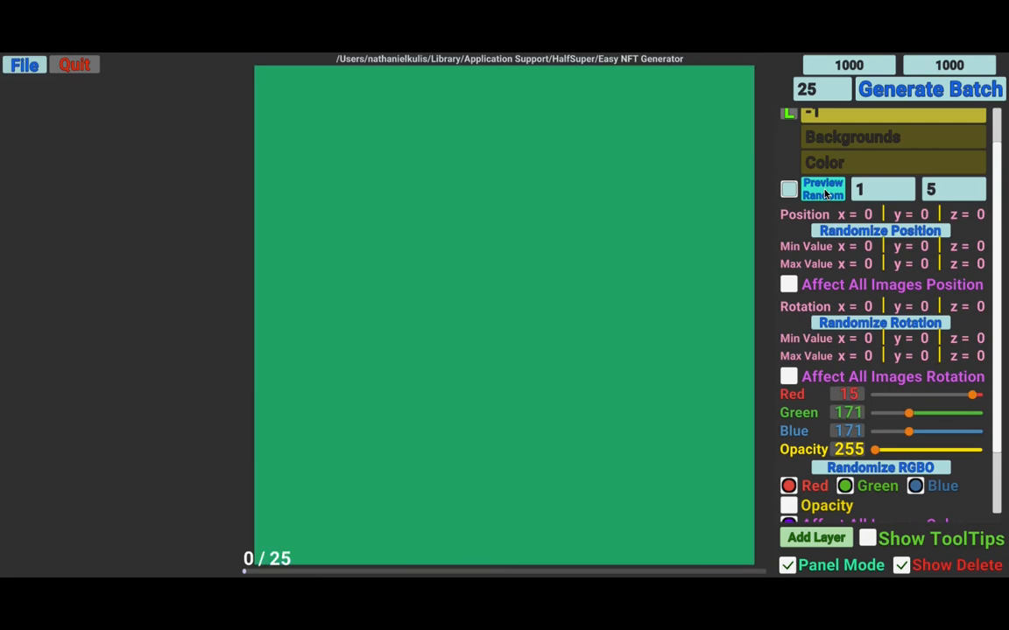
click(823, 192)
click(823, 192)
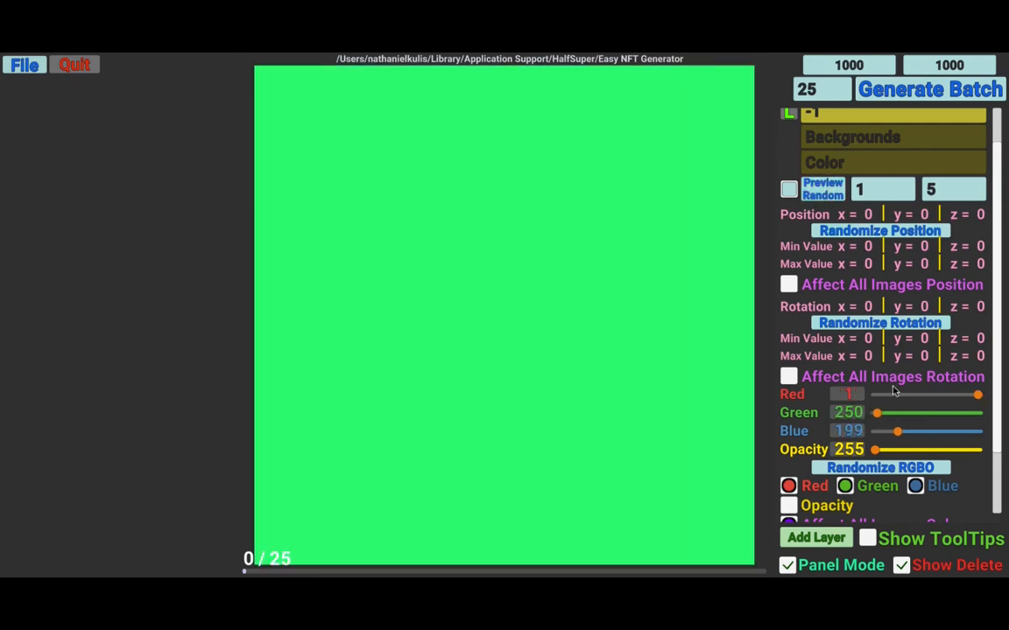
- Disable red, green and blue randomization and reset the color sliders to 255
scroll(806, 411, down, 3)
click(789, 413)
click(844, 413)
click(914, 413)
drag(898, 360, 862, 341)
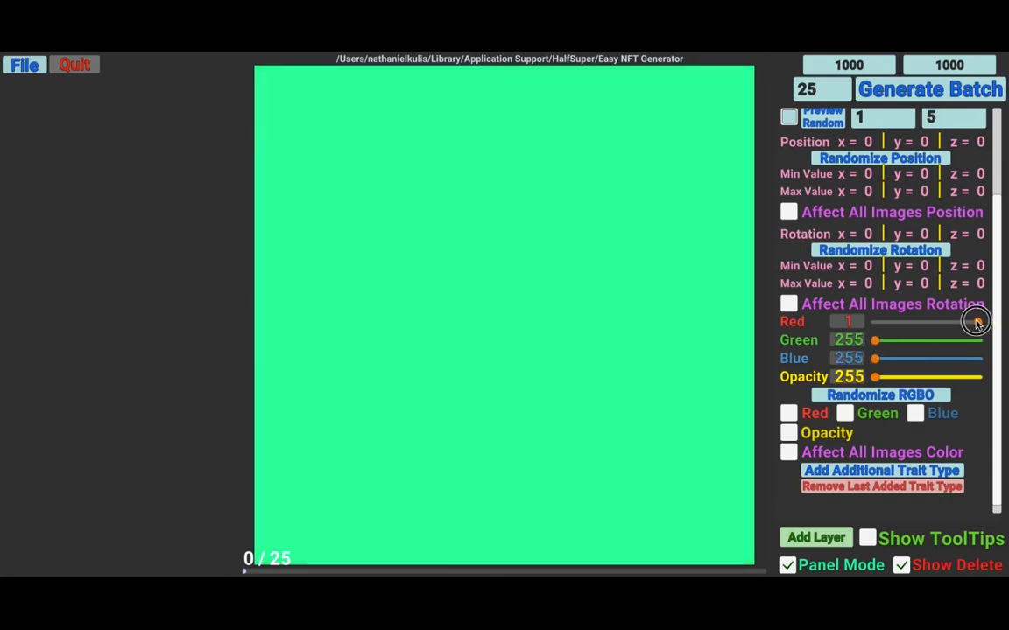
drag(976, 322, 874, 323)
- Open the Preview Random trait toggle list for the Backgrounds layer and close it again
scroll(823, 262, up, 3)
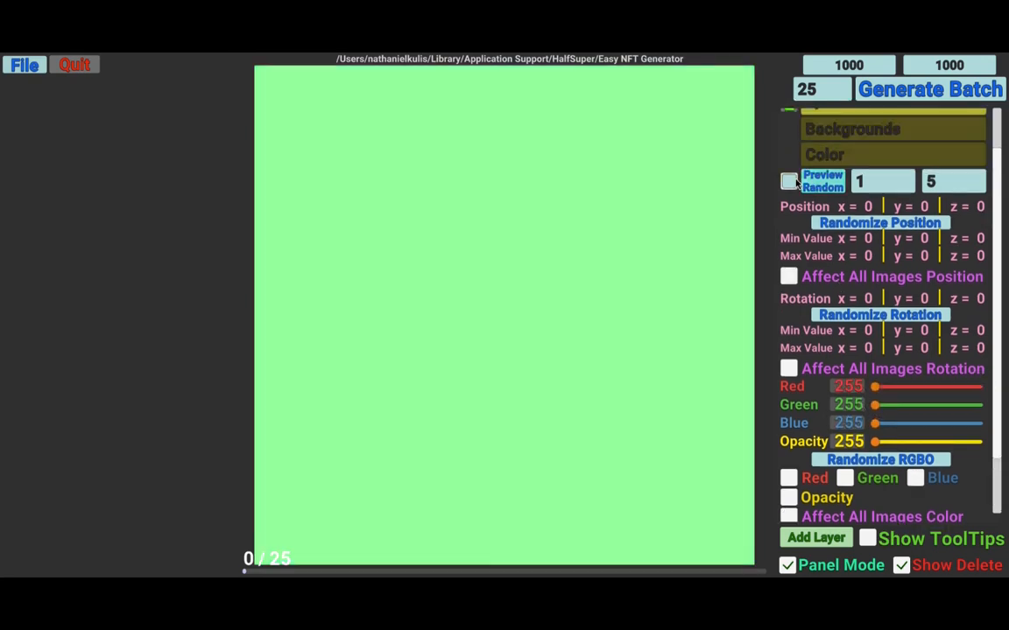
click(790, 181)
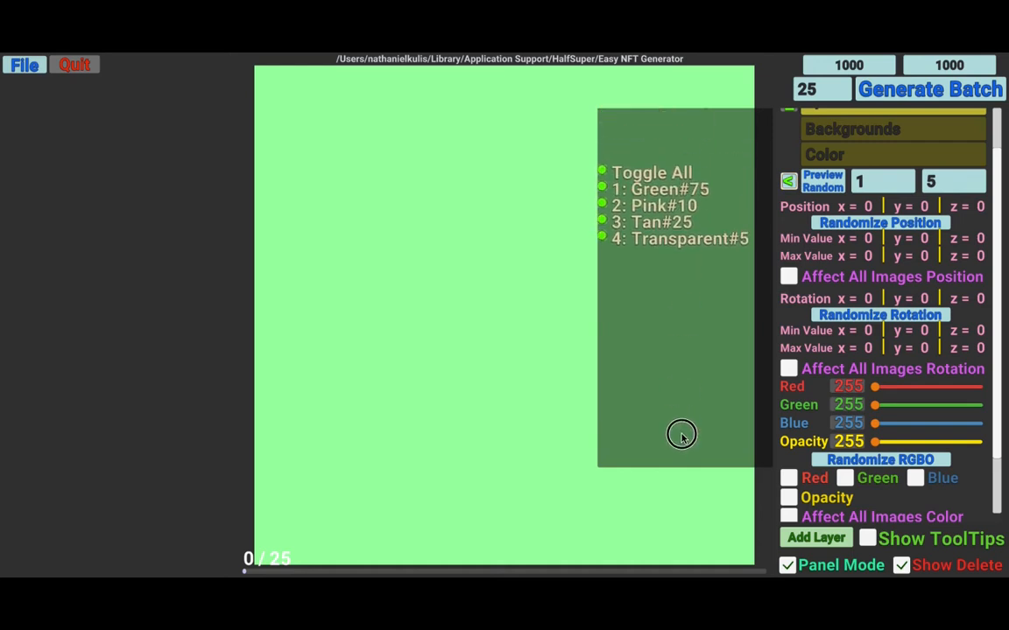
drag(711, 381, 714, 369)
click(788, 183)
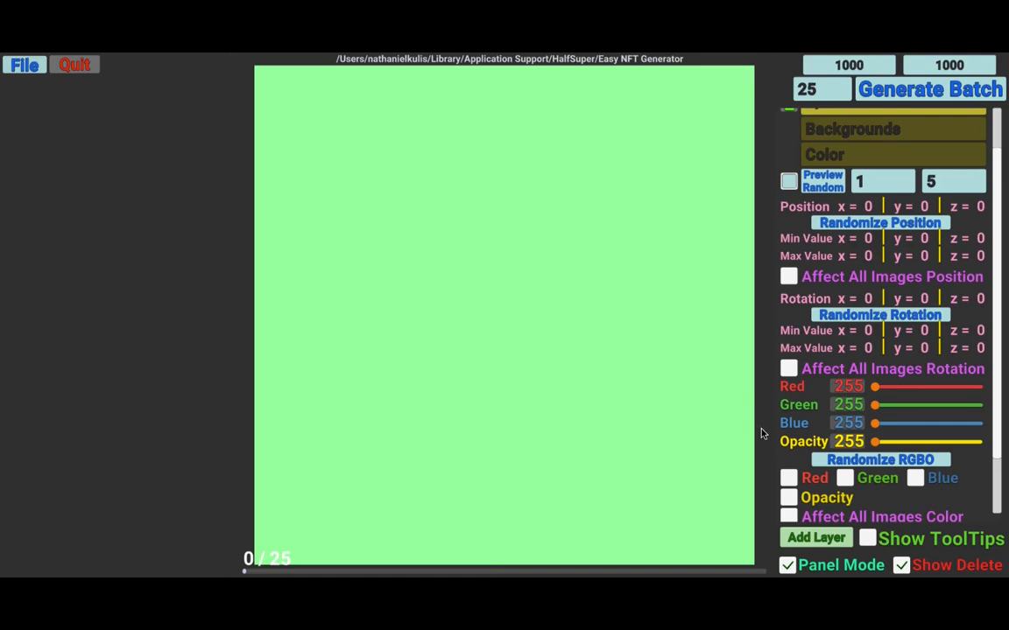
scroll(837, 460, down, 3)
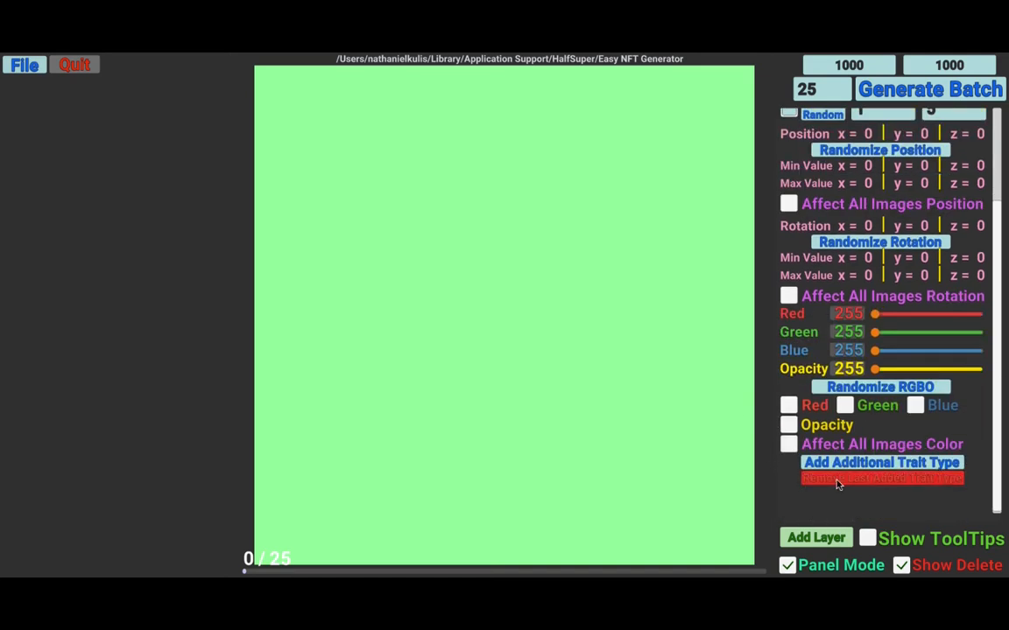
scroll(797, 368, up, 5)
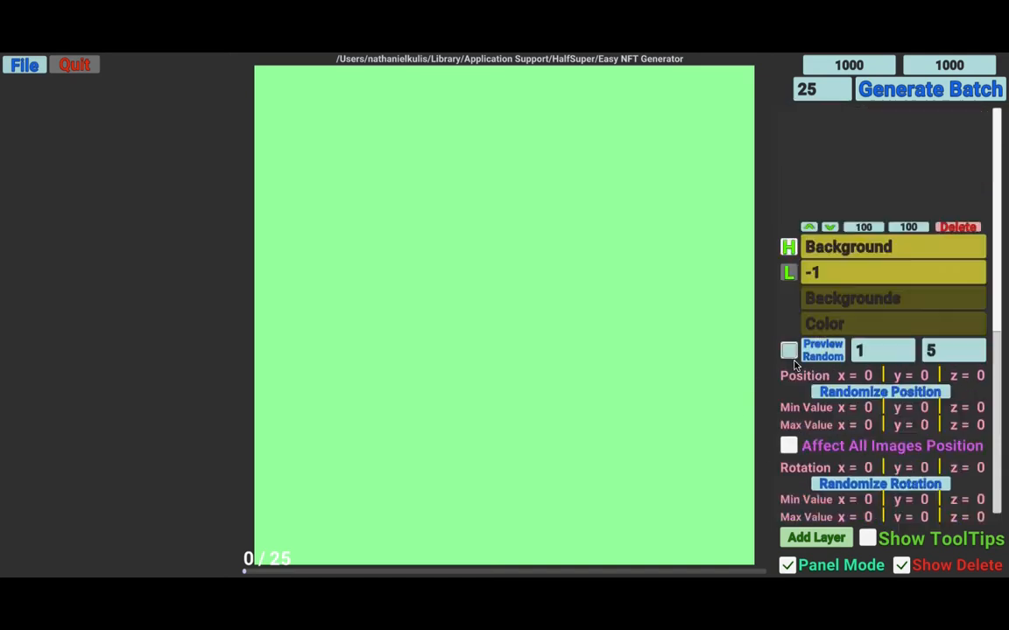
scroll(843, 428, down, 7)
scroll(842, 428, up, 1)
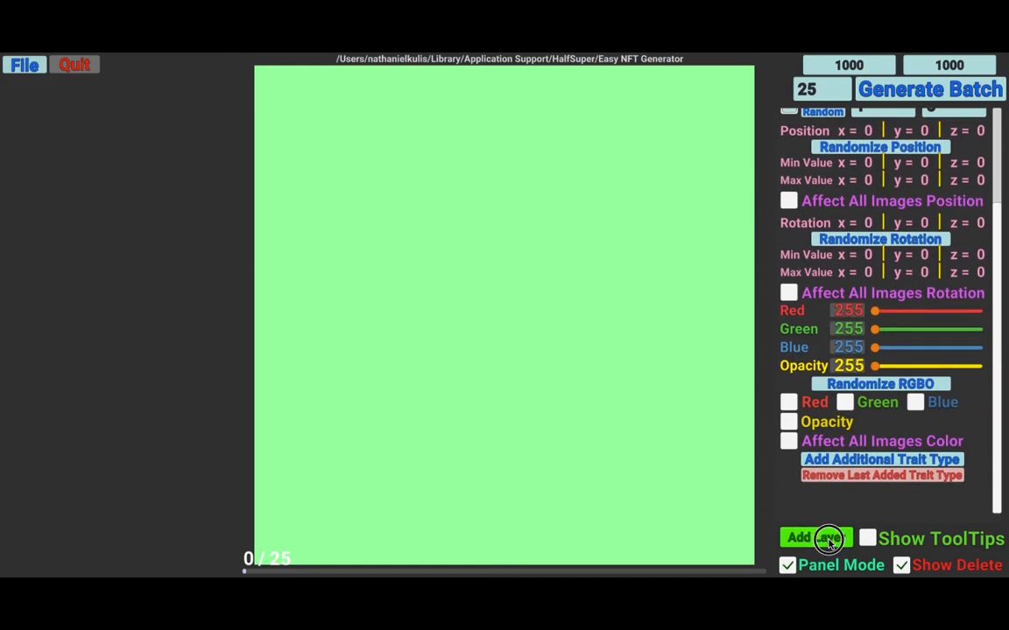
- Add a new layer named Base with layer order 1
click(816, 538)
scroll(876, 175, up, 4)
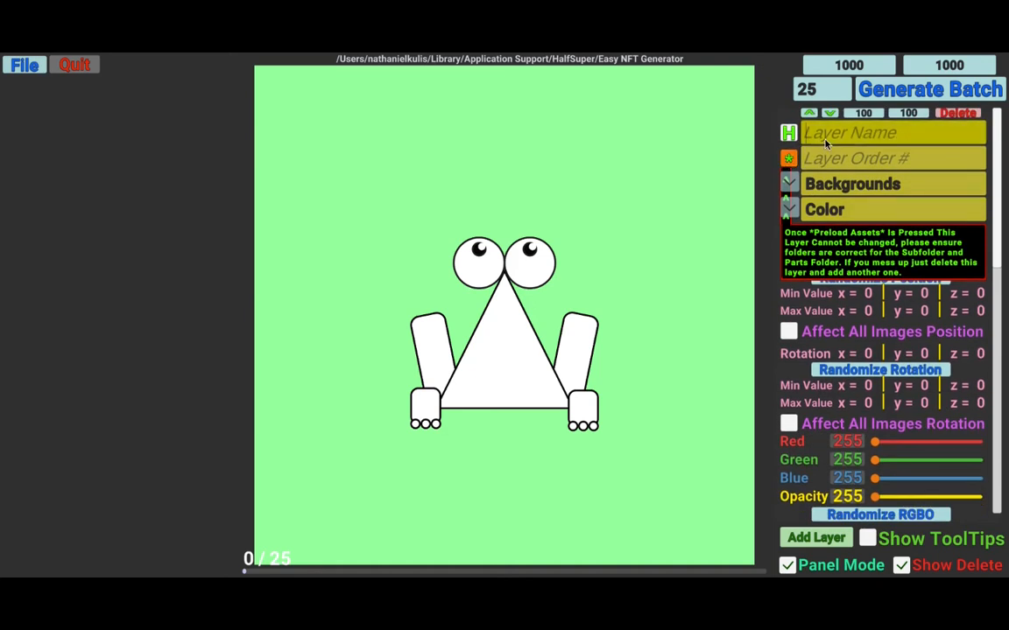
click(825, 140)
text(Base)
key(Tab)
text(1)
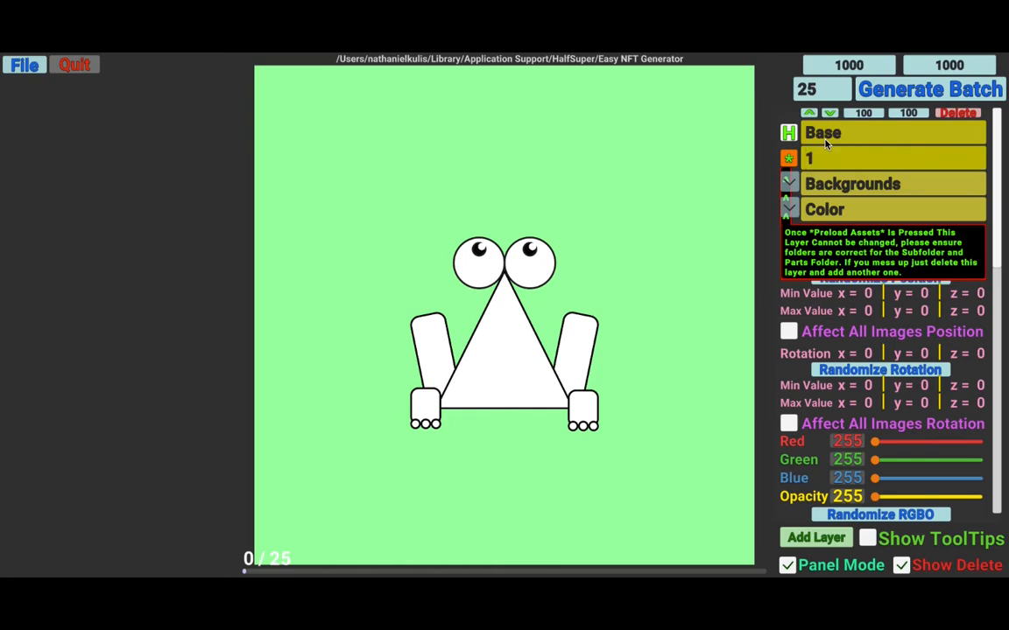
- Set the Base layer's subfolder to BaseBody and preload its assets
click(798, 185)
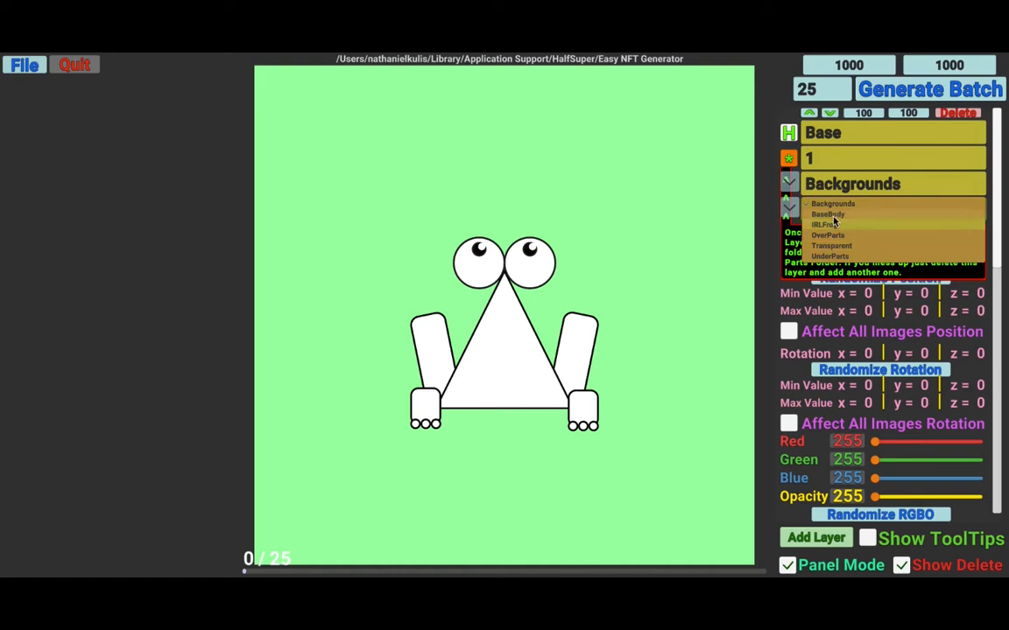
click(831, 216)
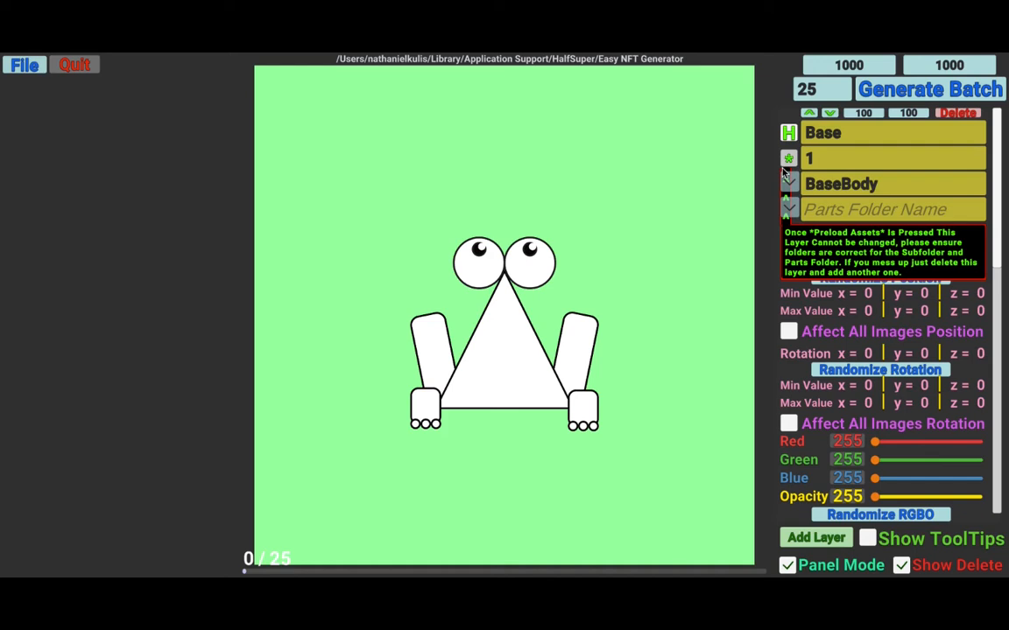
click(786, 160)
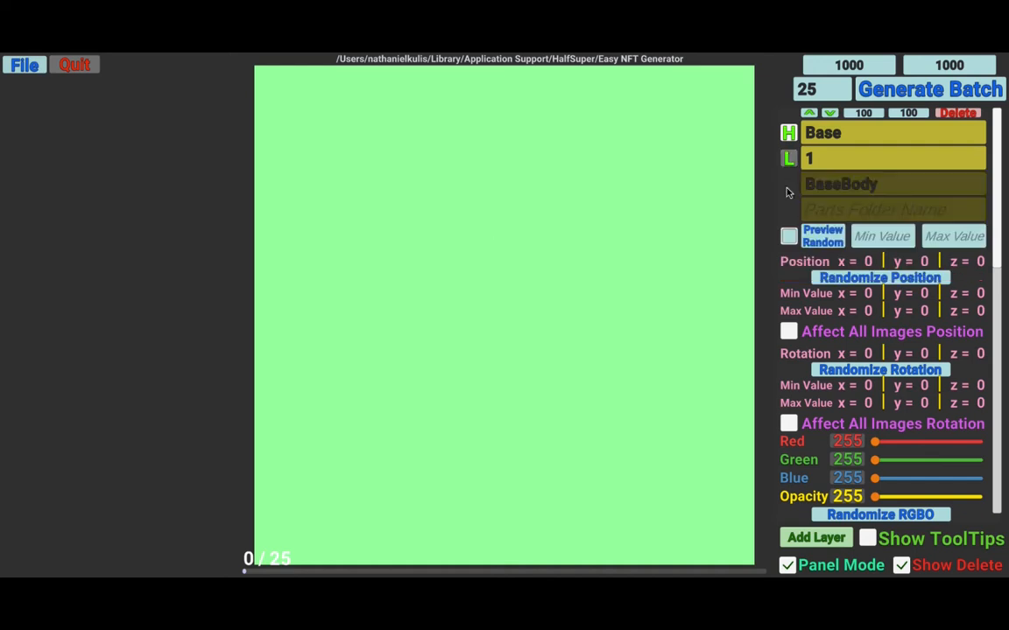
- Review the Base layer's trait toggle list and preview a random base body
click(788, 237)
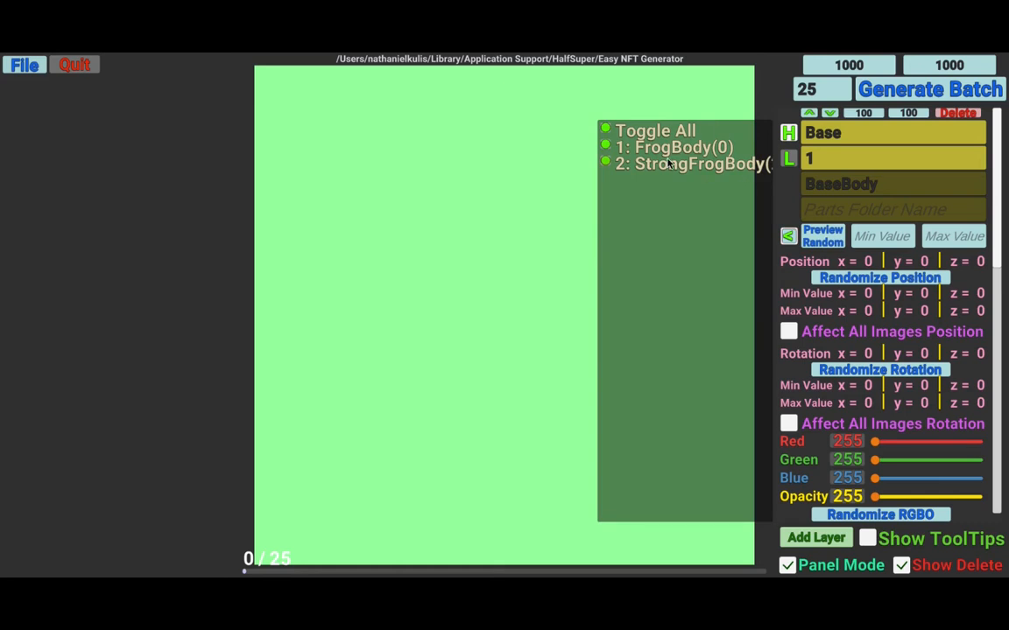
drag(702, 204, 624, 211)
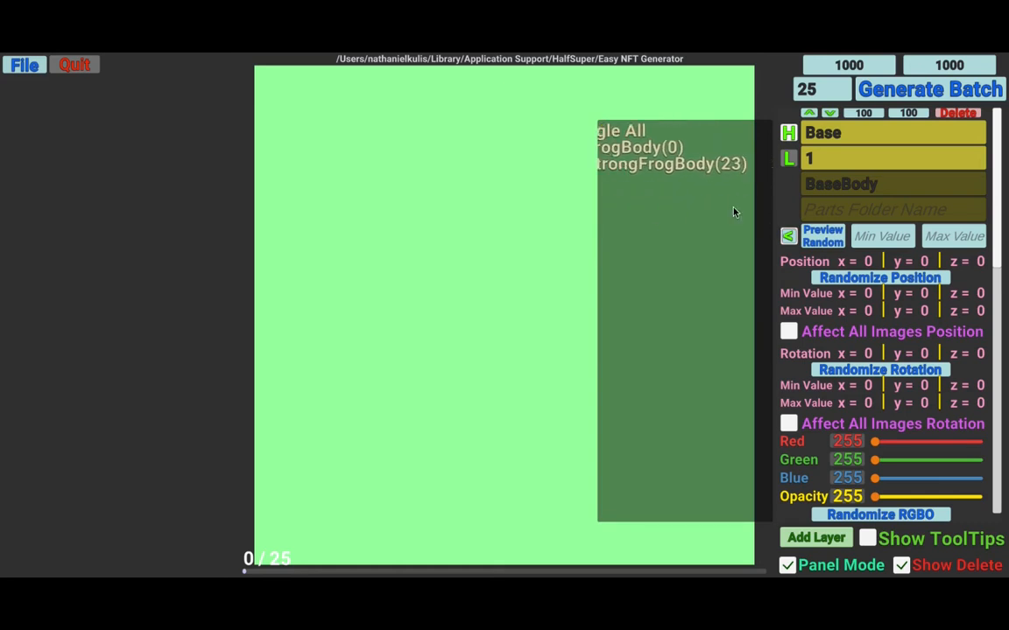
drag(717, 187, 688, 177)
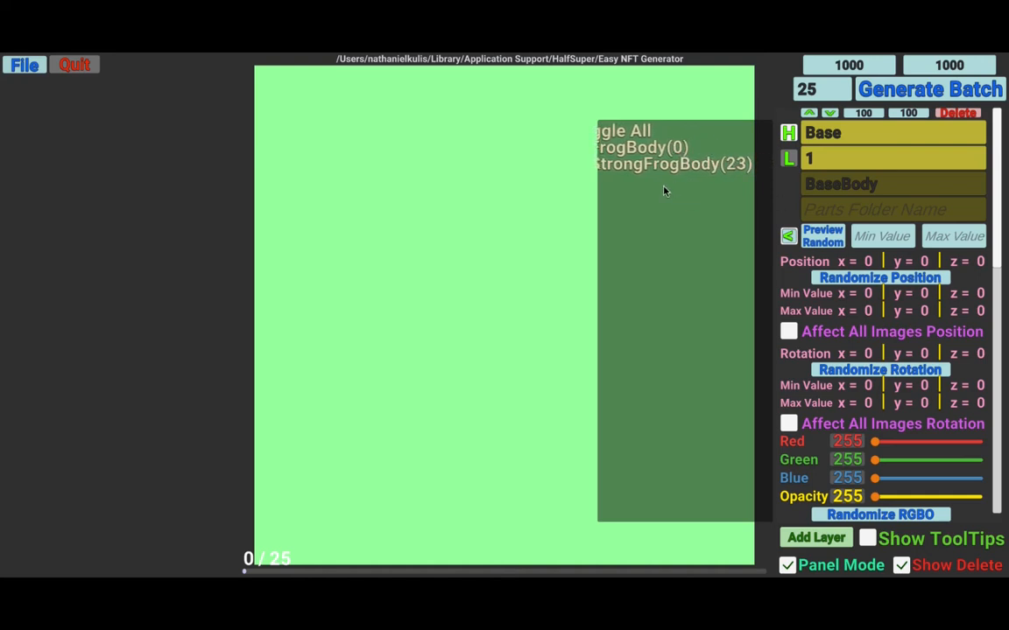
click(795, 236)
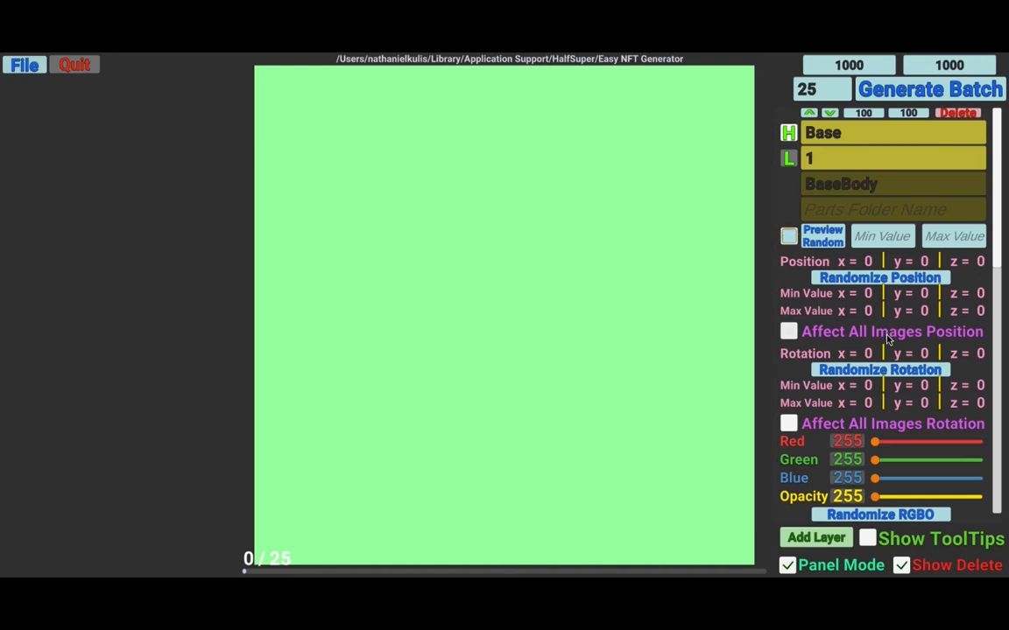
scroll(826, 424, down, 2)
scroll(826, 424, down, 4)
scroll(825, 351, up, 6)
click(823, 241)
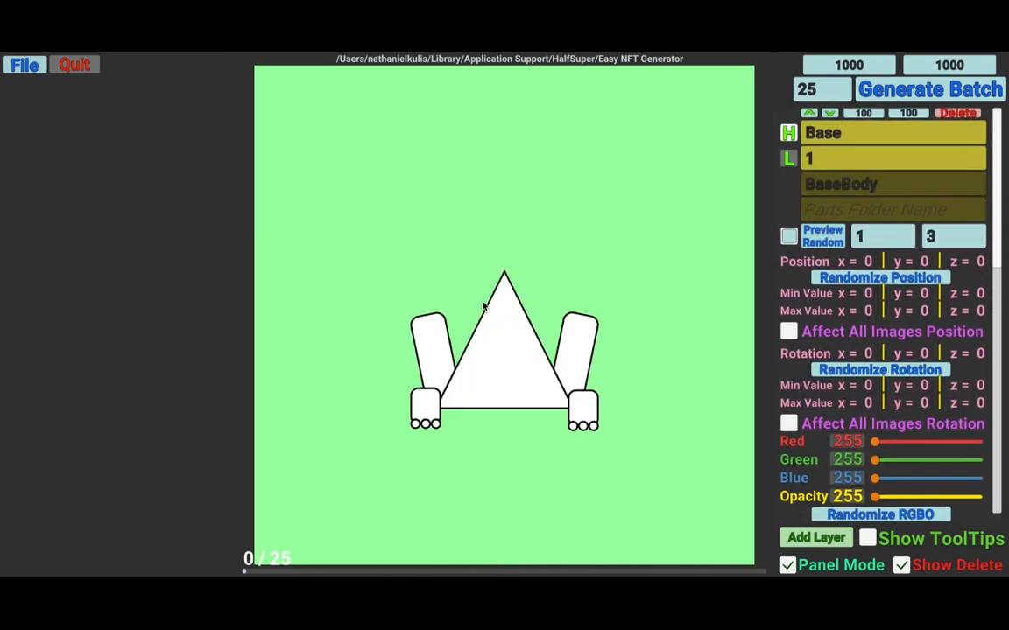
- Enable red, green, blue and Affect All Images Color randomization for the Base layer, then randomize its color
scroll(845, 288, down, 4)
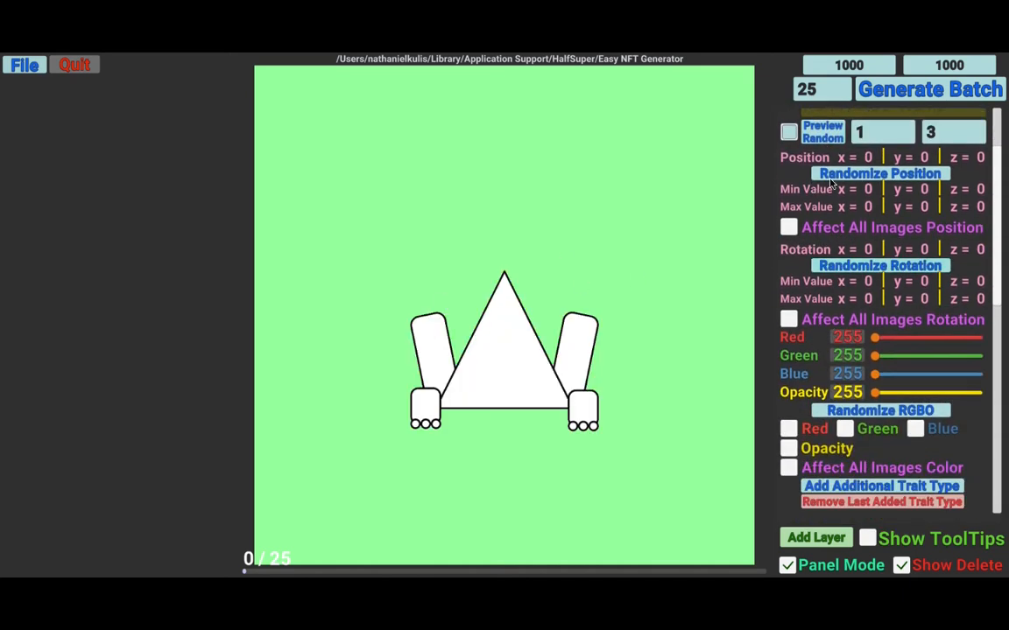
scroll(869, 385, down, 1)
click(788, 393)
click(845, 392)
click(915, 392)
click(788, 431)
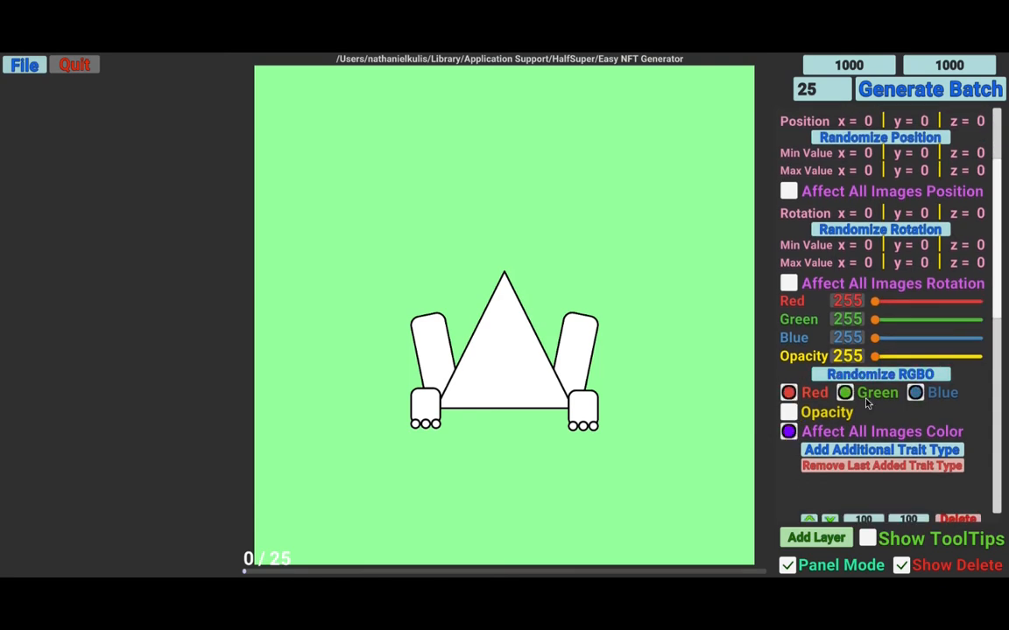
click(907, 375)
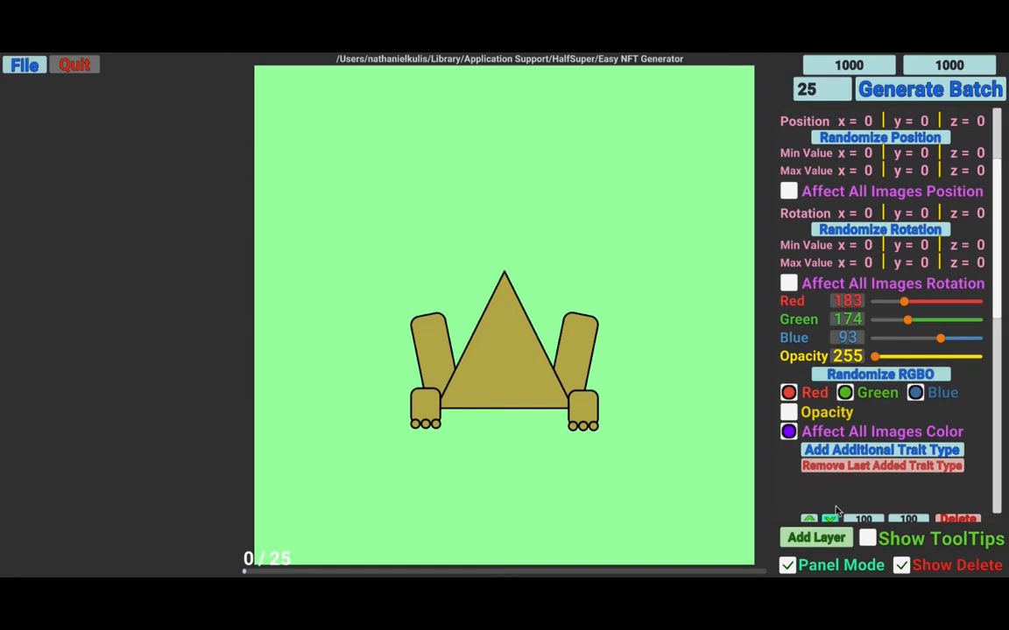
- Add an additional trait type named Power to the Base layer
click(843, 450)
scroll(788, 412, down, 1)
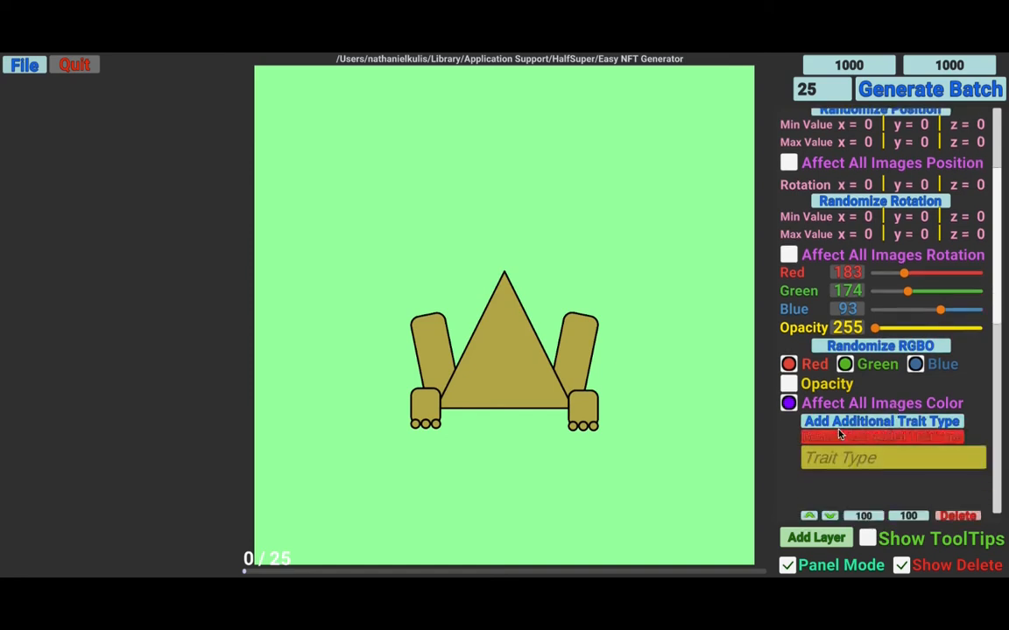
scroll(791, 228, up, 6)
scroll(790, 227, down, 1)
click(788, 235)
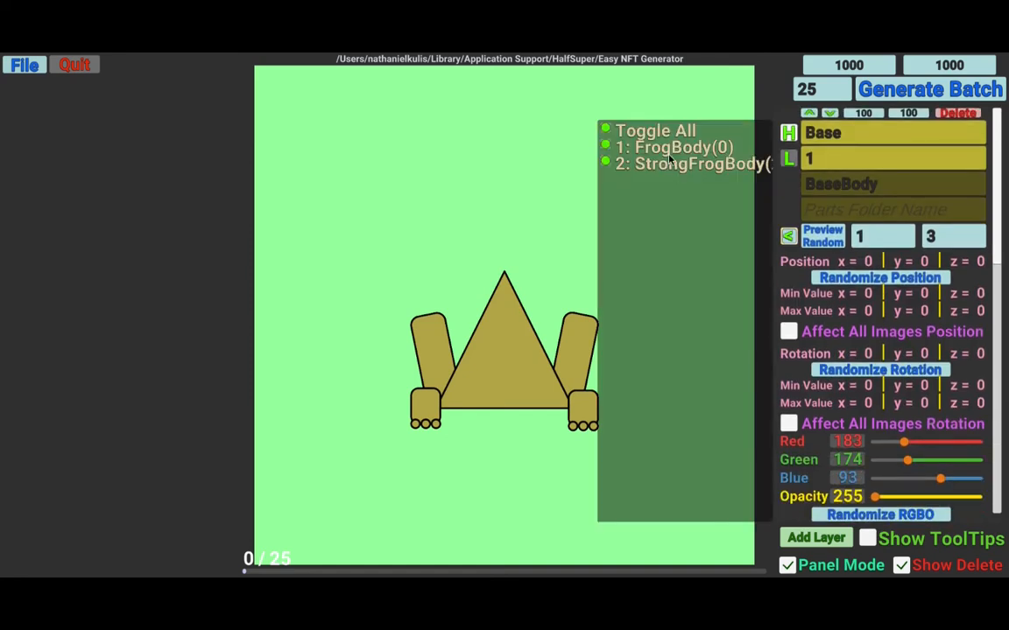
click(790, 236)
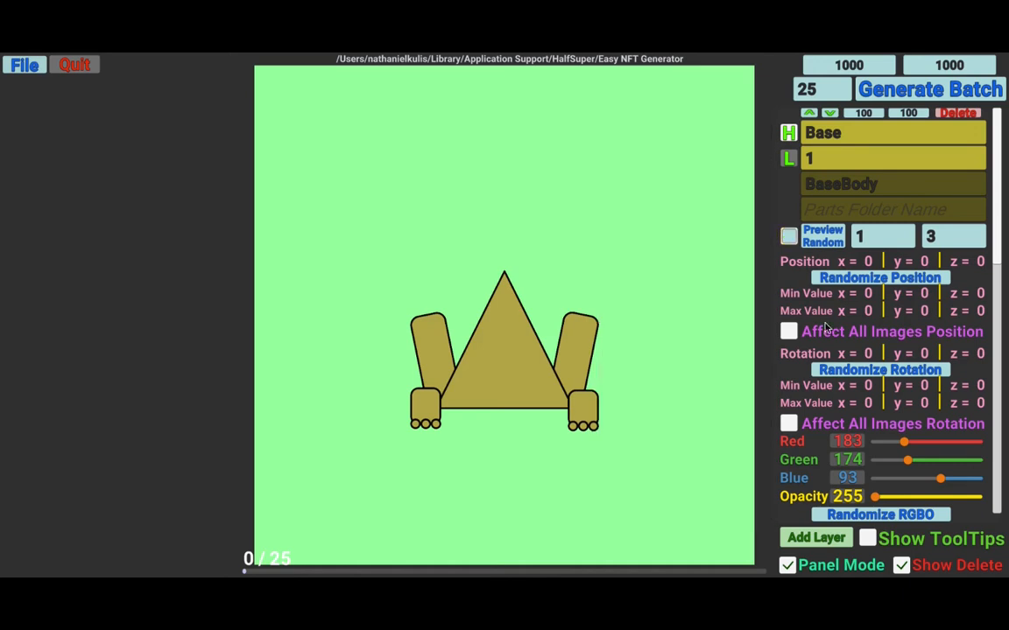
scroll(823, 327, down, 3)
click(860, 452)
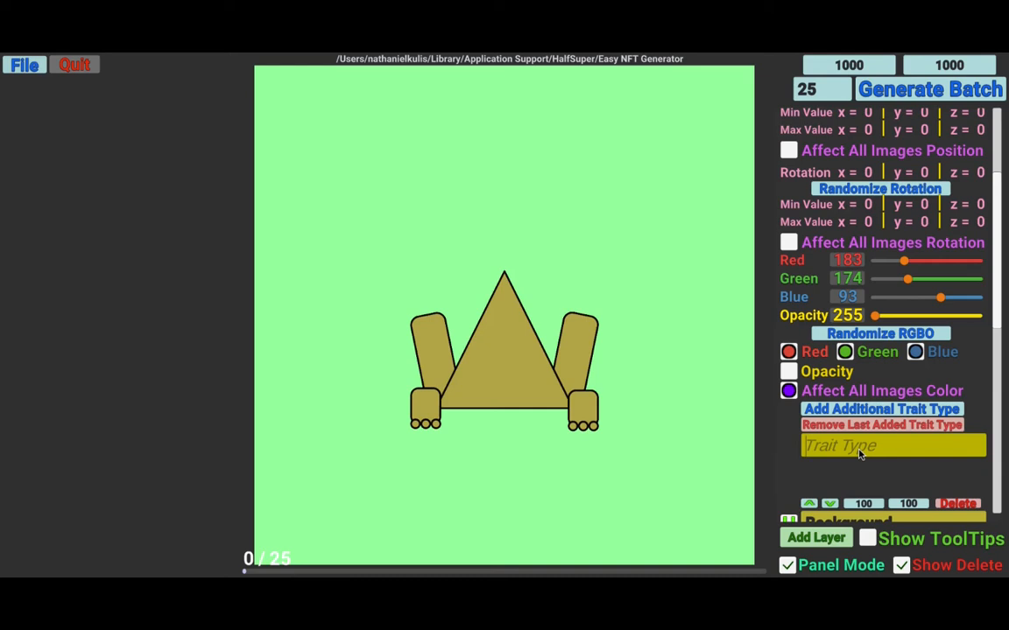
text(Power)
- Open the Base layer's trait toggle list, scroll through its entries, and close it
scroll(832, 385, down, 5)
click(787, 237)
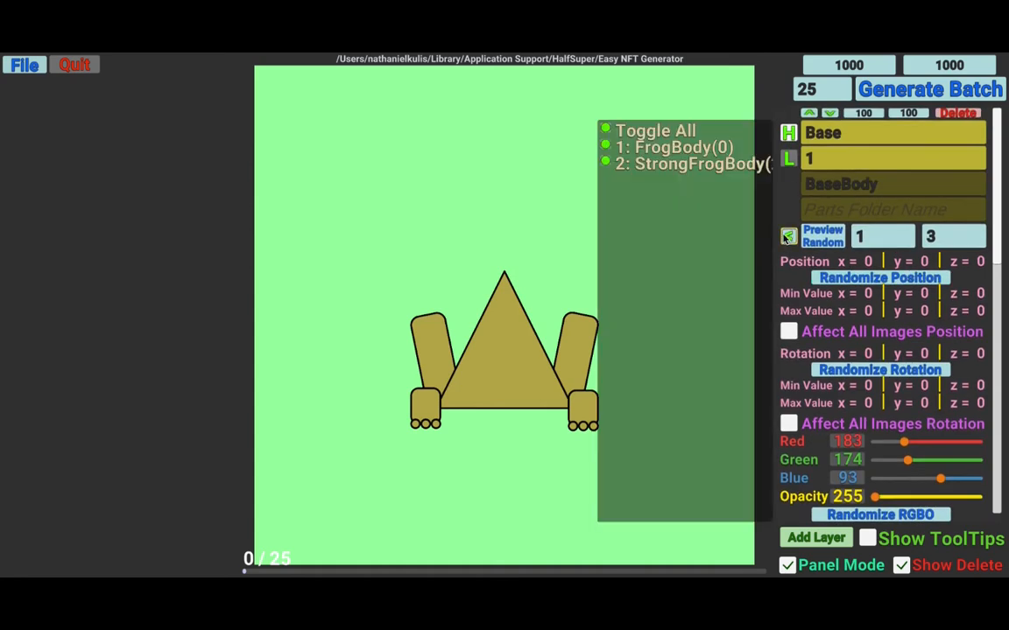
scroll(653, 179, right, 3)
scroll(657, 166, left, 3)
scroll(698, 165, right, 3)
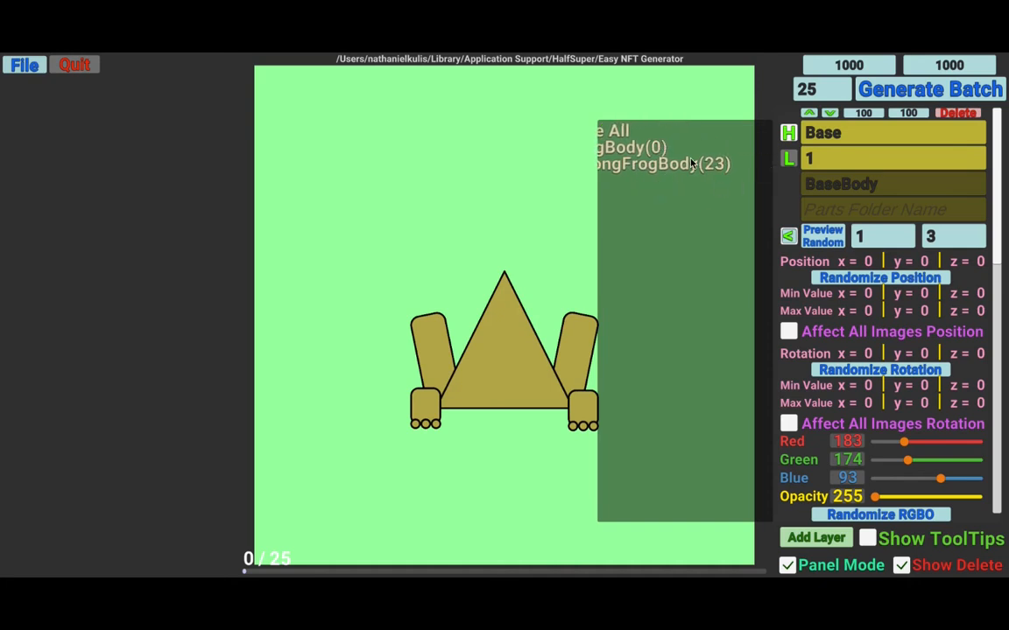
scroll(684, 184, left, 3)
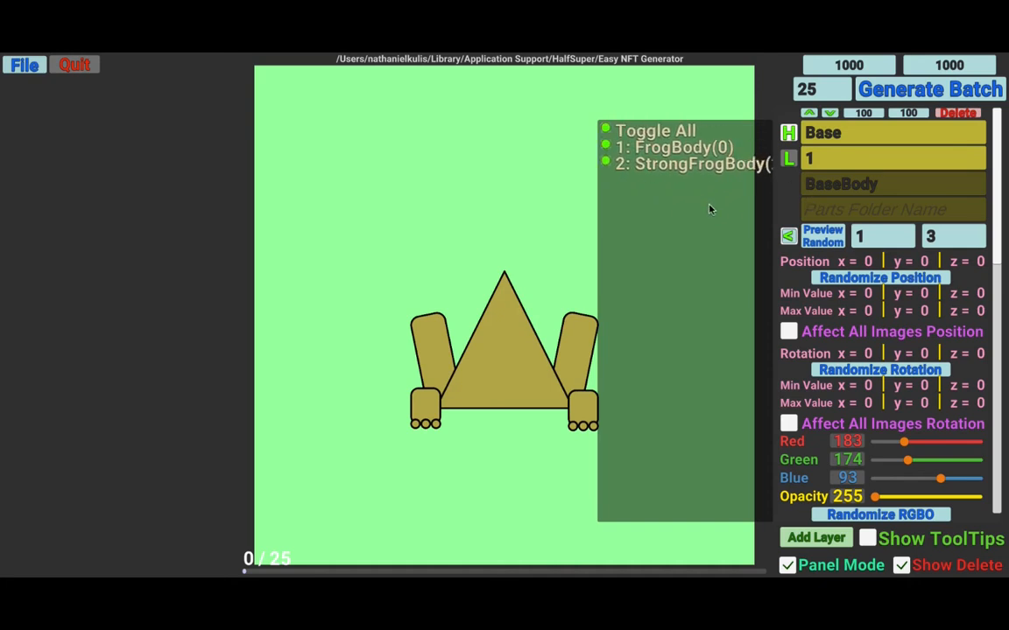
click(787, 236)
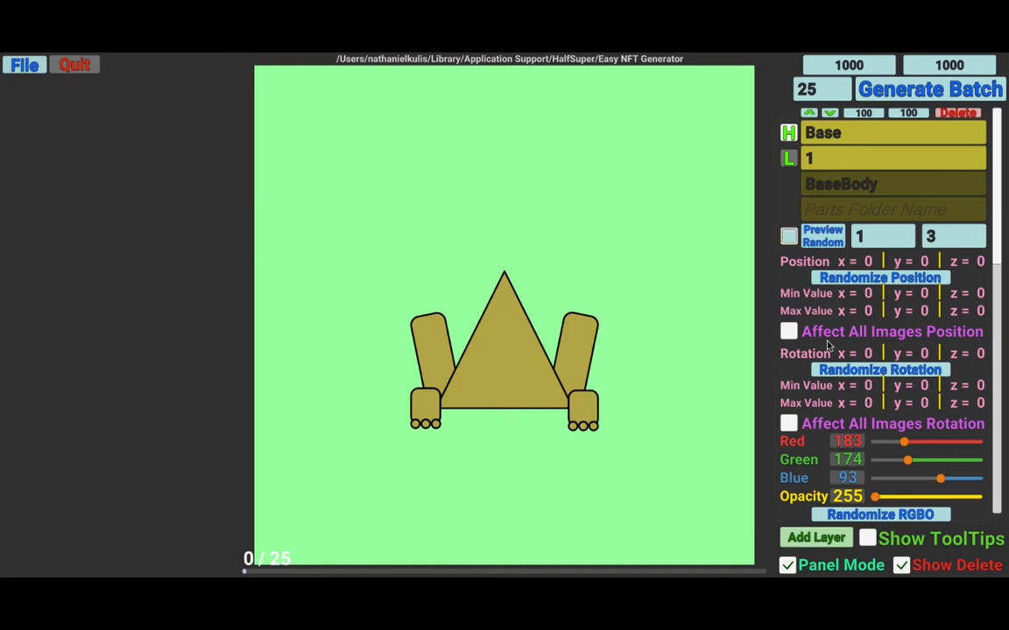
scroll(847, 432, down, 5)
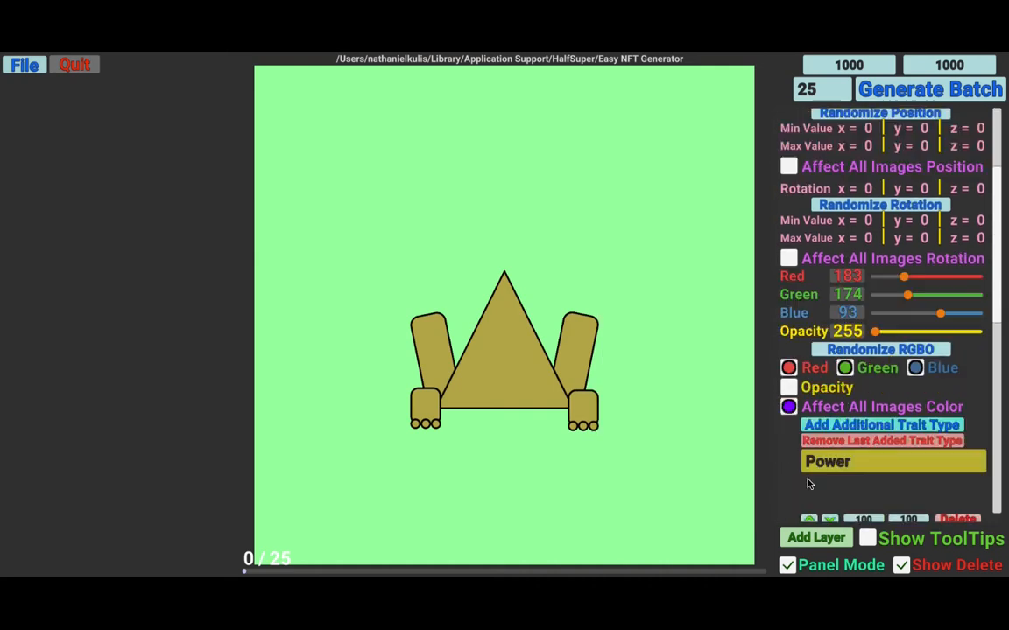
scroll(820, 447, up, 5)
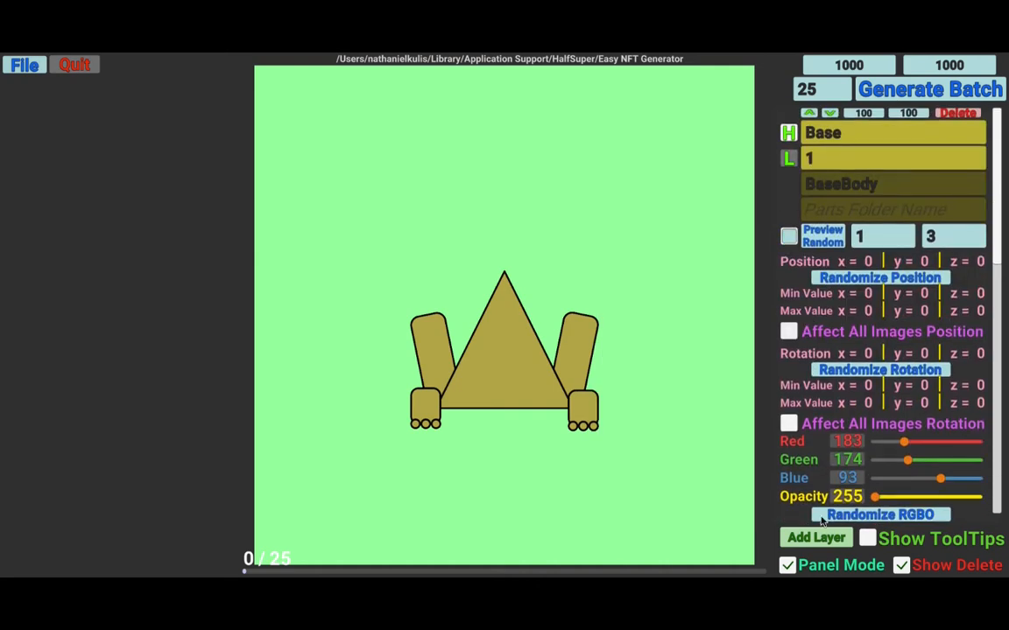
- Add a new layer named Eyes with layer order 1
click(811, 538)
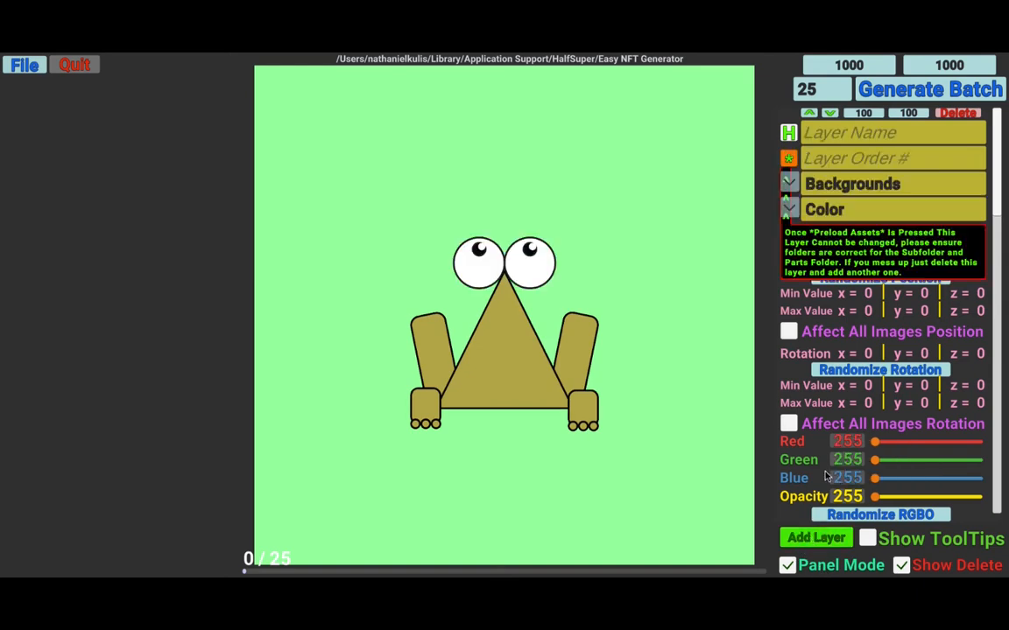
click(868, 140)
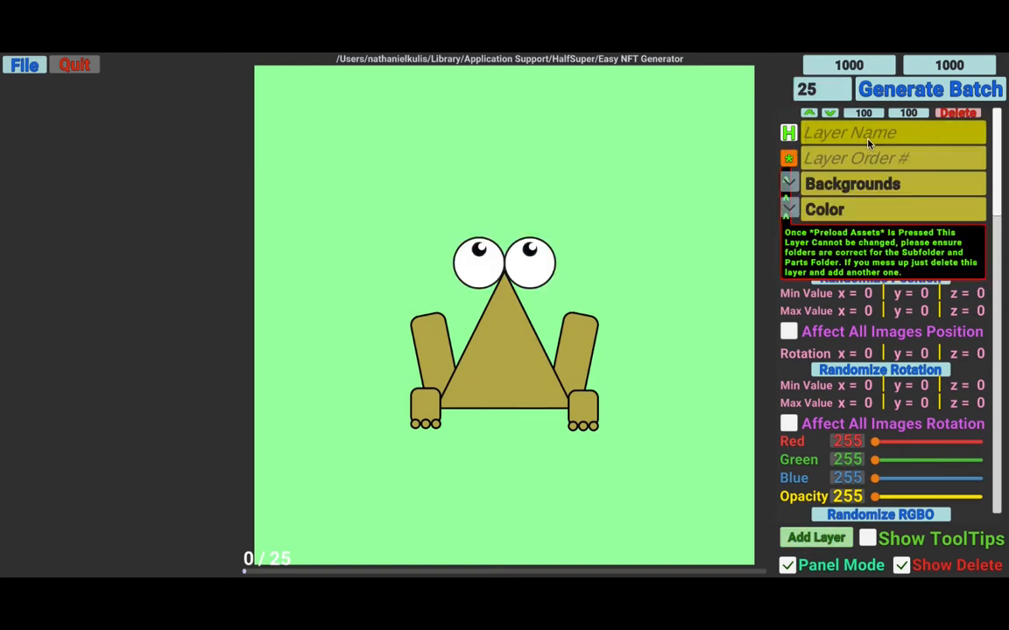
text(Eyes)
key(Tab)
text(1)
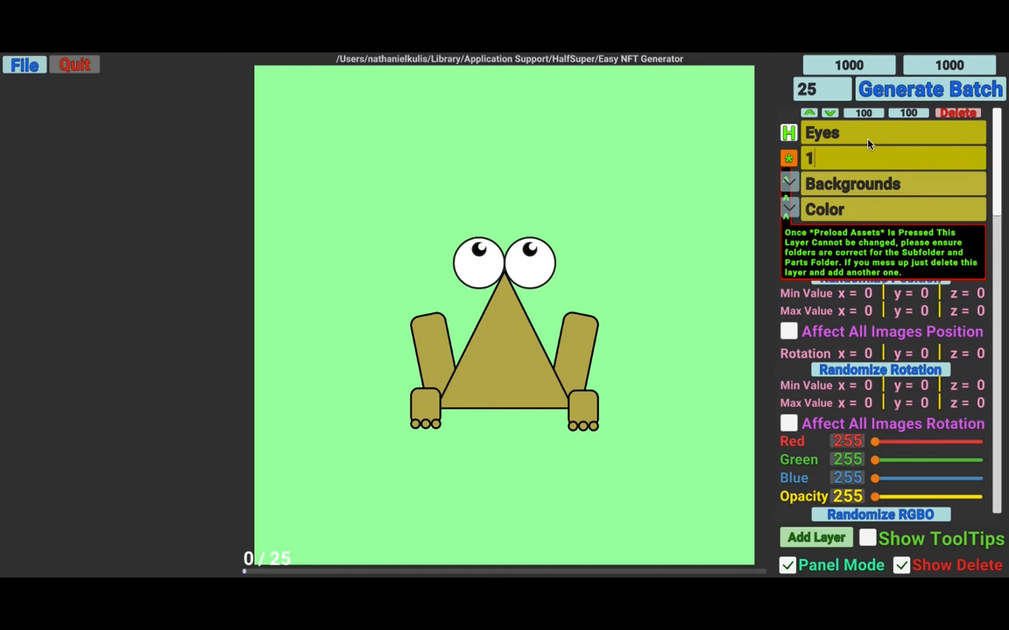
- Set the Eyes layer's subfolder to OverParts and parts folder to Eyes, then preload its assets
click(789, 183)
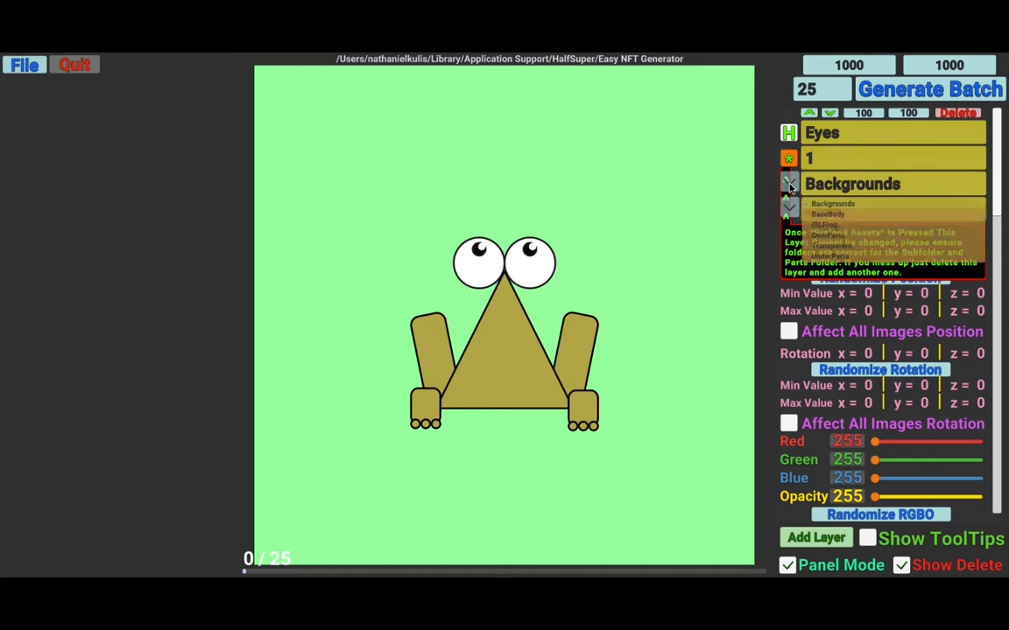
click(836, 236)
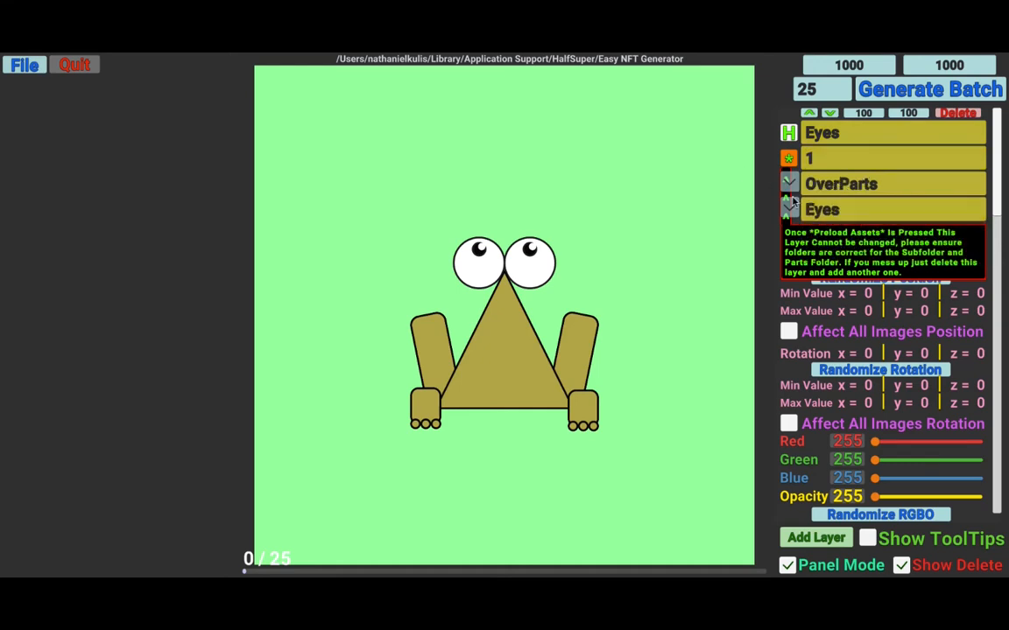
click(789, 209)
click(795, 175)
click(787, 159)
- Preview a random Eyes layer image and scroll through the layer's settings
click(824, 240)
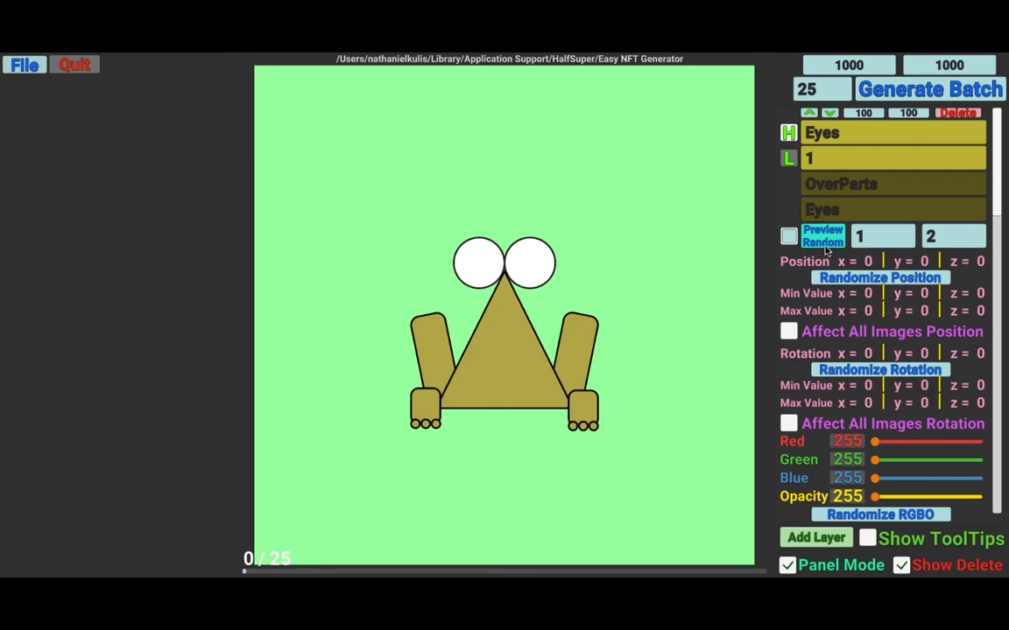
click(820, 239)
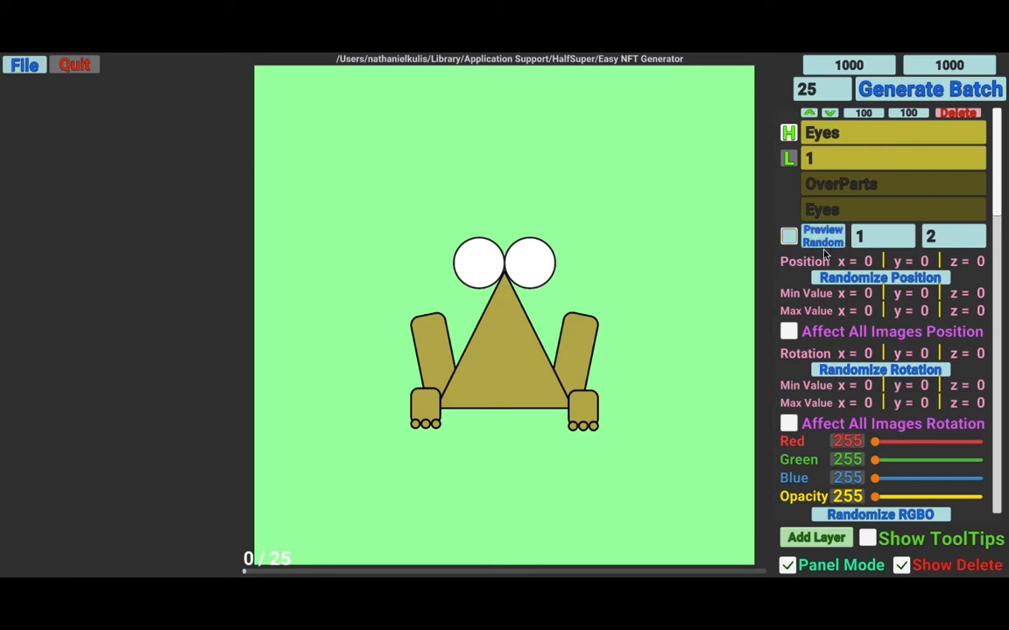
scroll(833, 280, down, 2)
scroll(834, 280, down, 3)
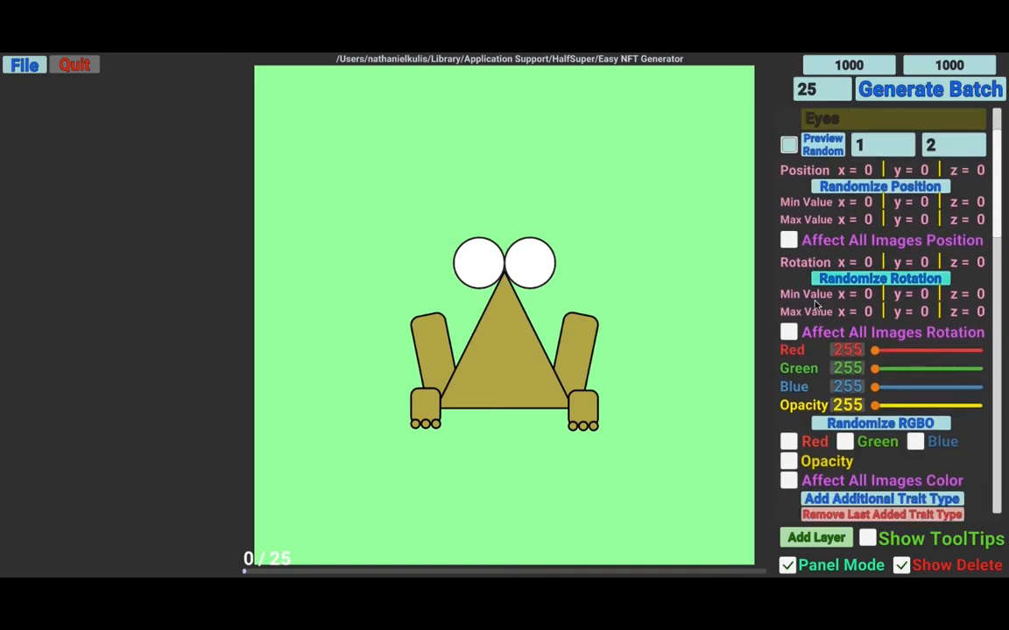
scroll(833, 372, down, 12)
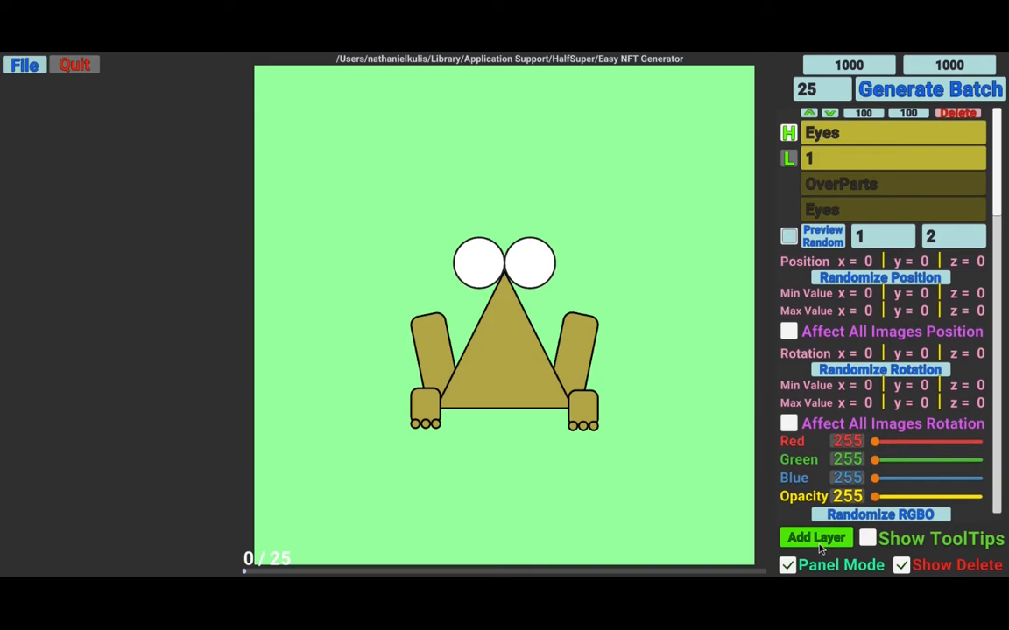
- Add a new layer named Pupils with layer order 2
click(815, 537)
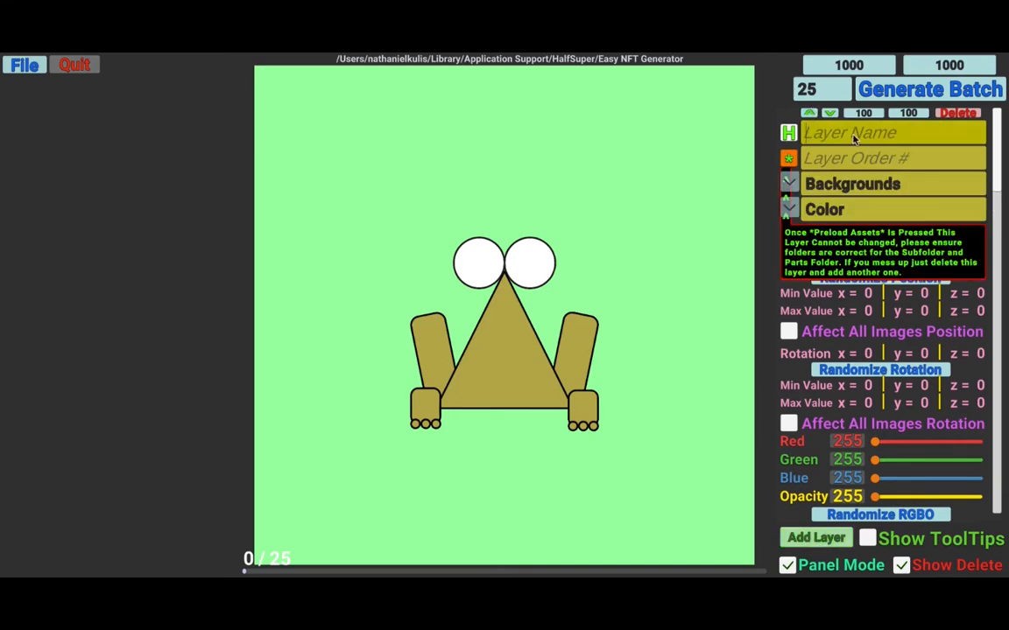
text(Pupils)
text(2)
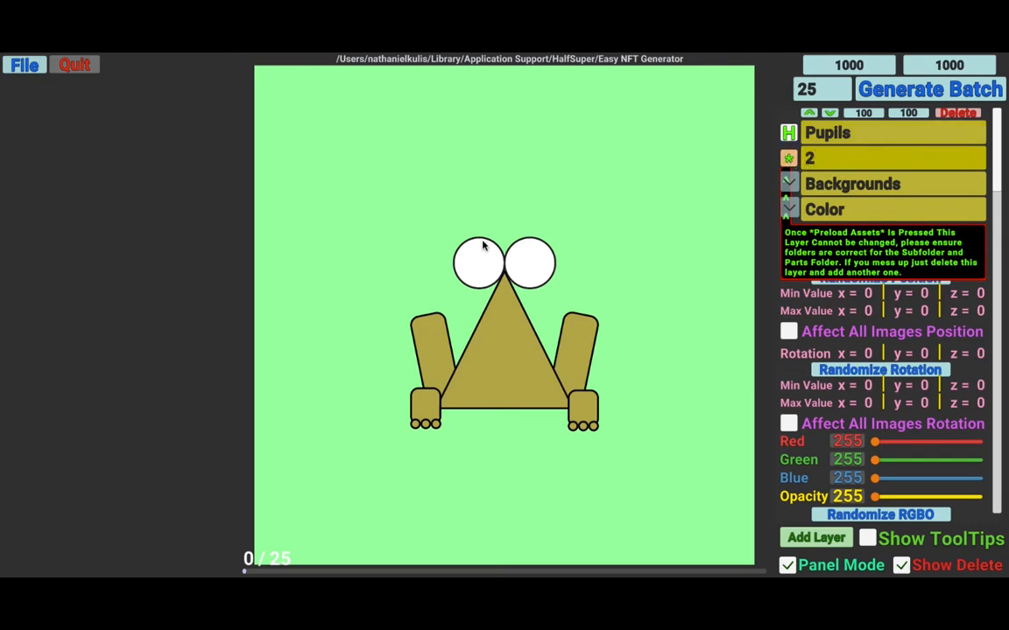
- Set the Pupils layer's subfolder to OverParts and parts folder to Pupils, then preload its assets
click(840, 184)
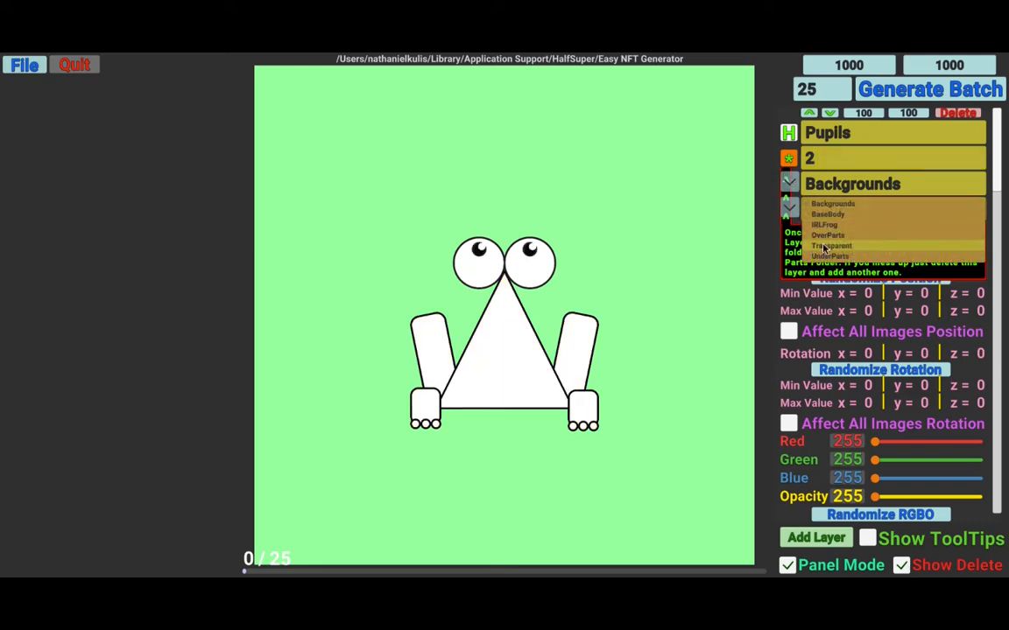
click(846, 236)
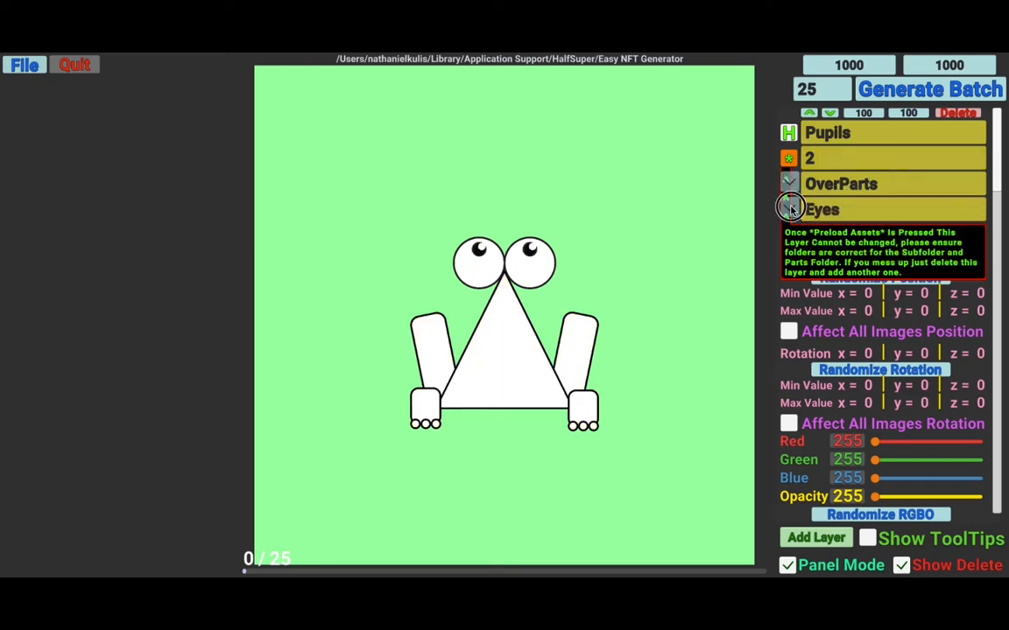
click(845, 210)
click(827, 261)
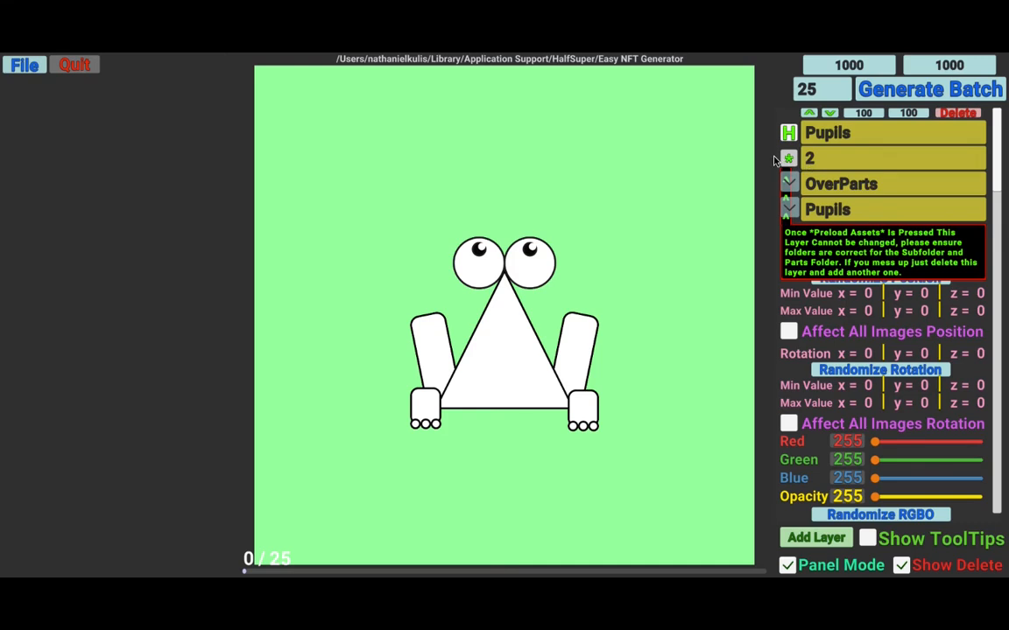
click(788, 158)
- Check the Pupils trait toggle list and preview a random pupils image
click(788, 237)
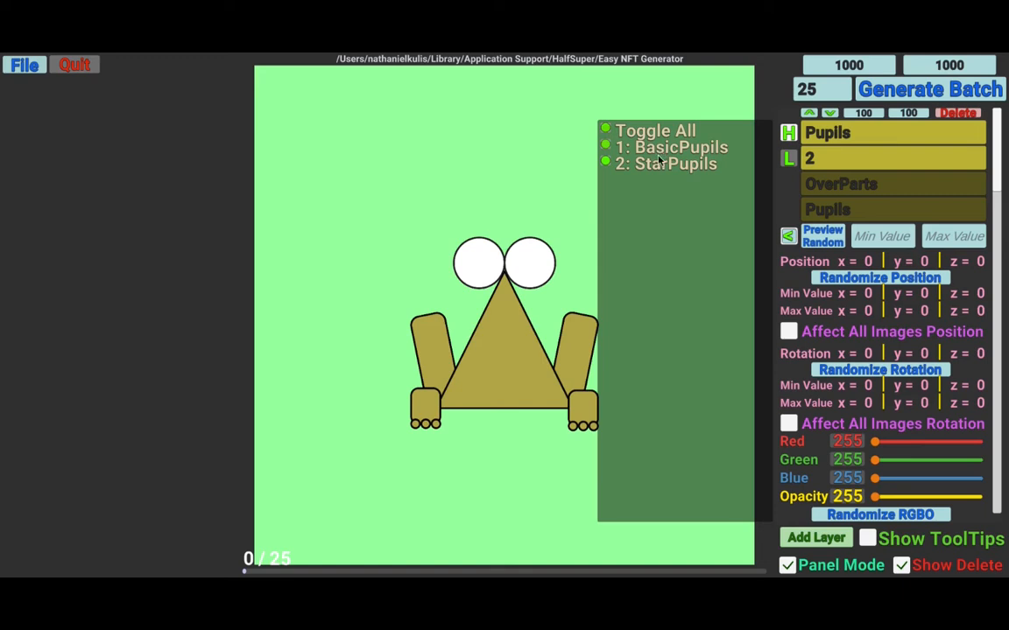
click(795, 237)
click(806, 238)
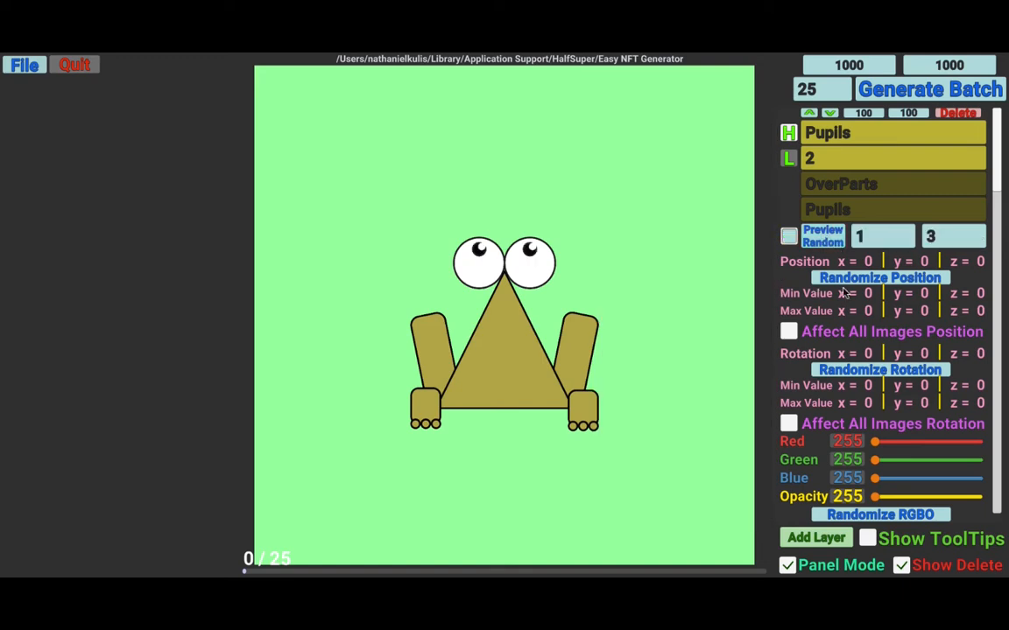
scroll(792, 304, down, 1)
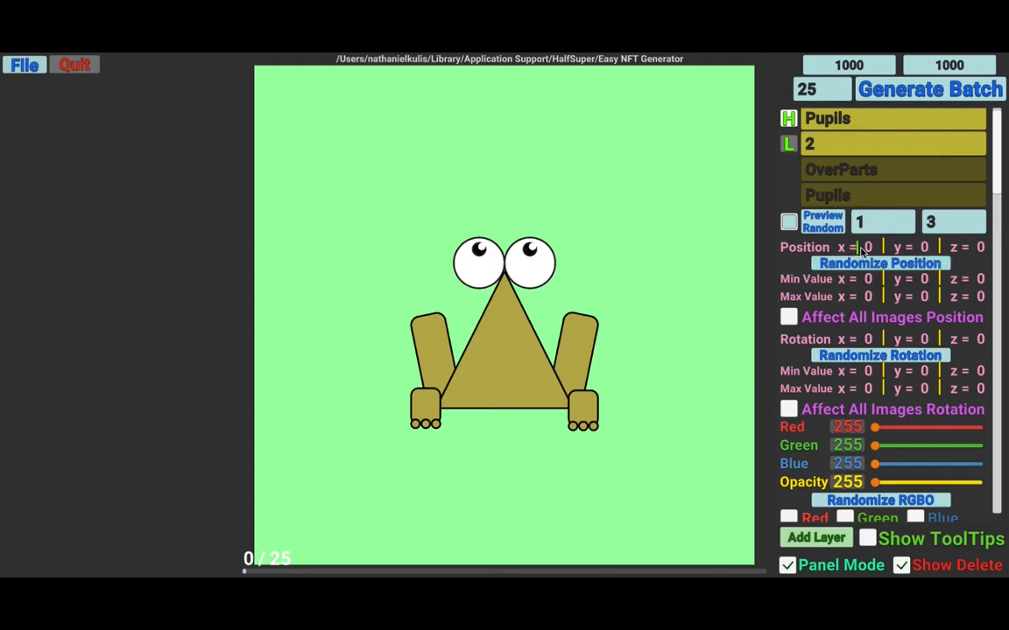
- Set the Pupils layer's position range to x from -20 to 20 and minimum y to -40
click(865, 280)
text(-20)
click(864, 299)
text(20)
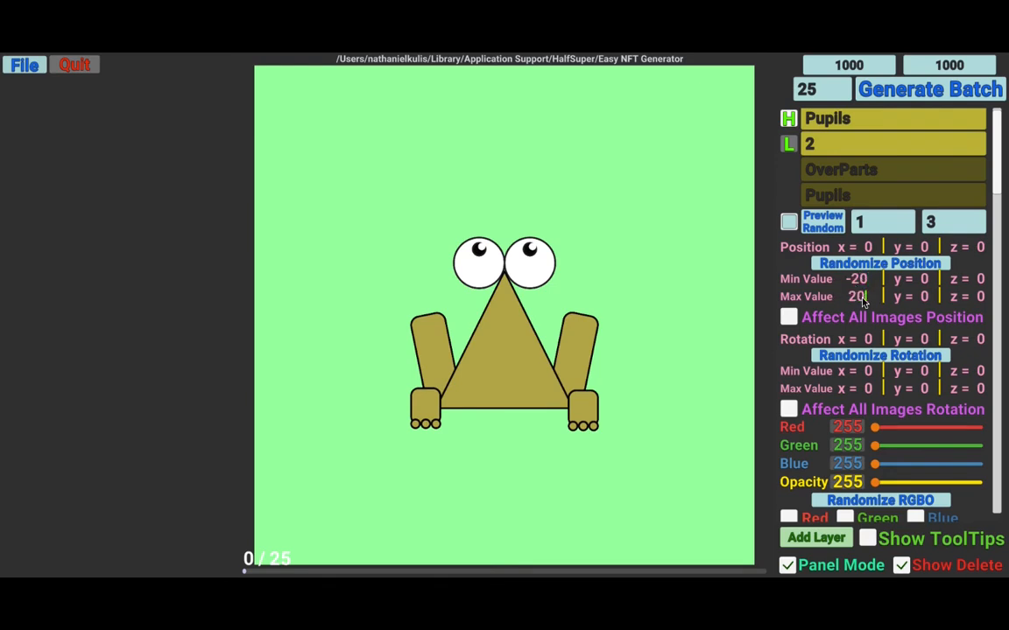
click(919, 281)
text(-40)
- Randomize the pupils' position several times and apply position randomization to all images
click(875, 264)
click(875, 265)
click(875, 264)
click(875, 265)
click(876, 264)
click(875, 265)
click(876, 264)
click(876, 265)
click(876, 264)
click(876, 264)
click(876, 264)
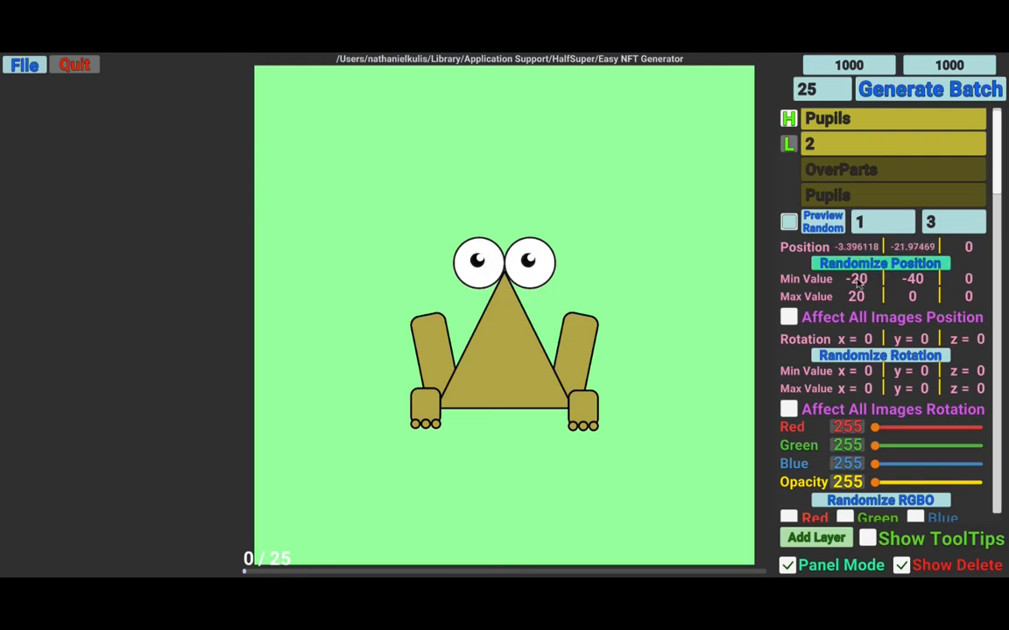
click(876, 266)
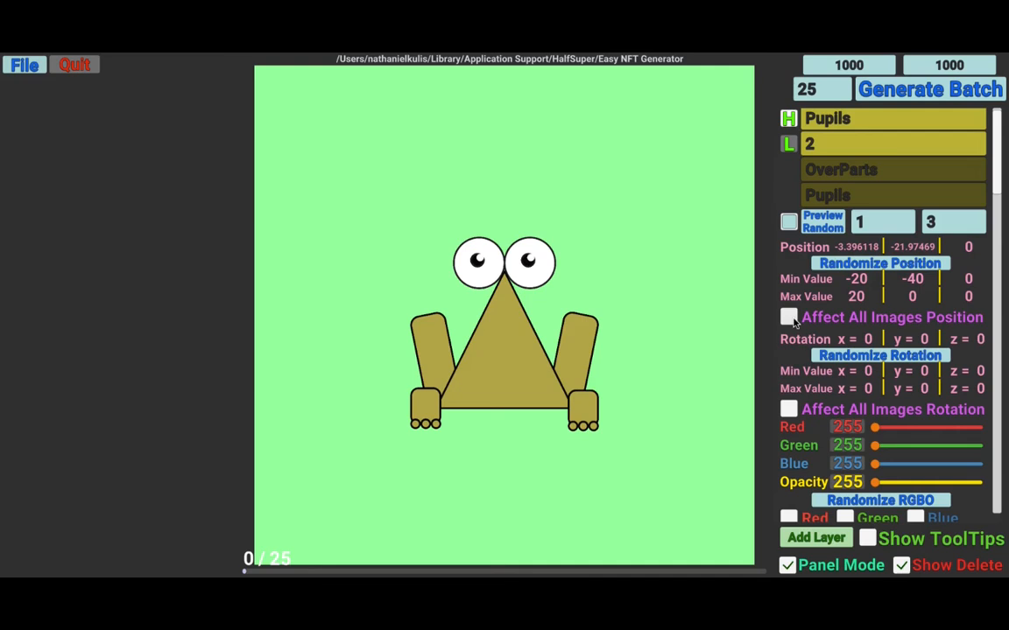
- Preview random pupils images repeatedly to check the randomized positions
click(823, 222)
click(823, 222)
click(823, 222)
click(823, 222)
click(831, 228)
click(832, 229)
click(832, 228)
click(832, 229)
click(832, 229)
click(832, 228)
click(831, 228)
click(832, 228)
click(832, 228)
click(831, 228)
click(832, 228)
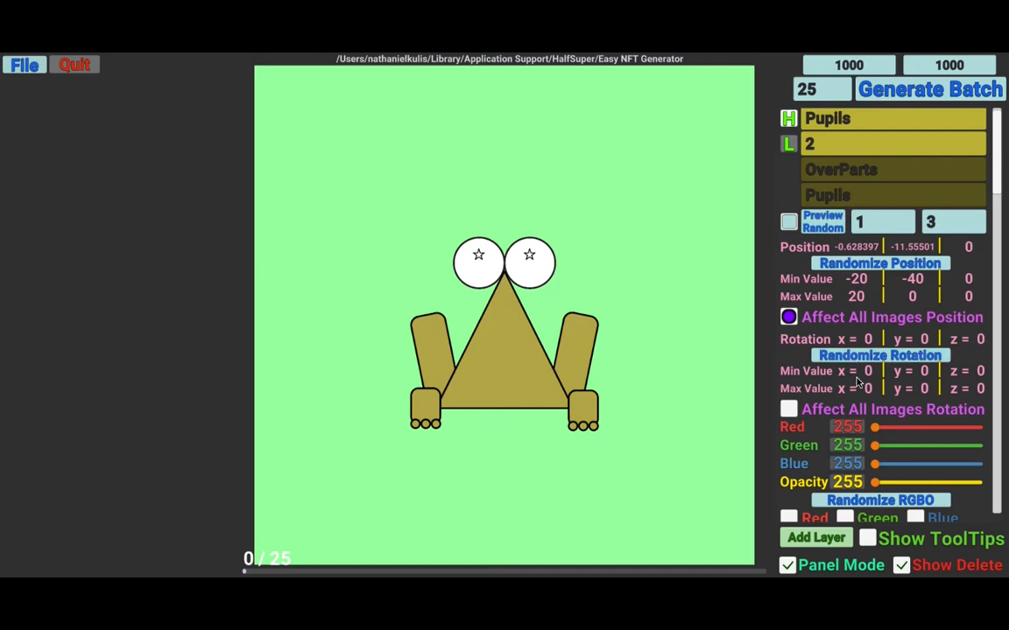
- Set the pupils' z rotation range from -10 to 10, randomize rotation, and apply it to all images
scroll(935, 399, down, 1)
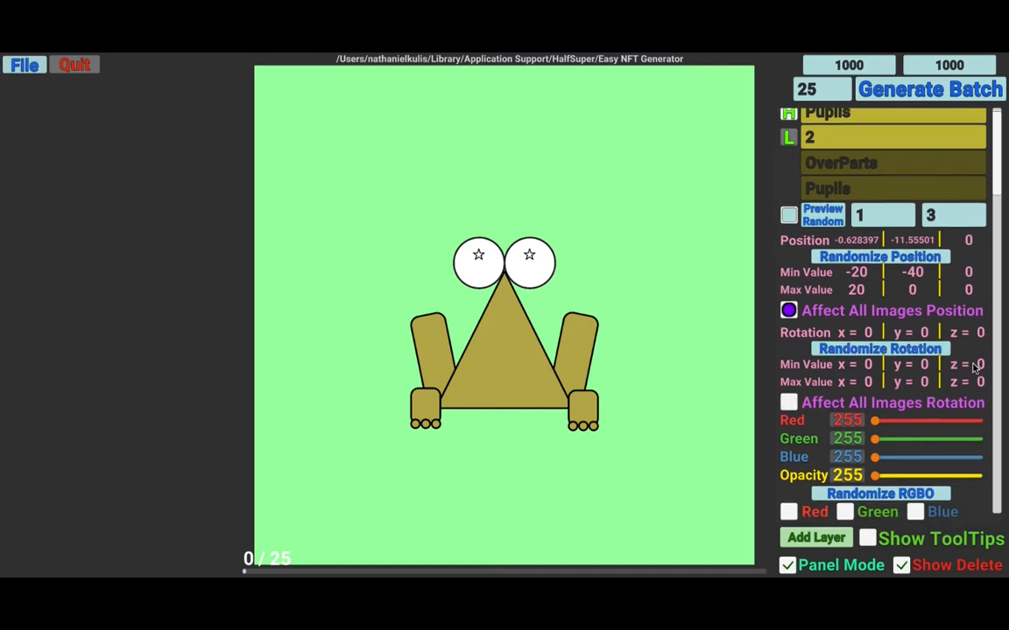
click(975, 366)
click(969, 368)
text(-10)
click(972, 384)
text(10)
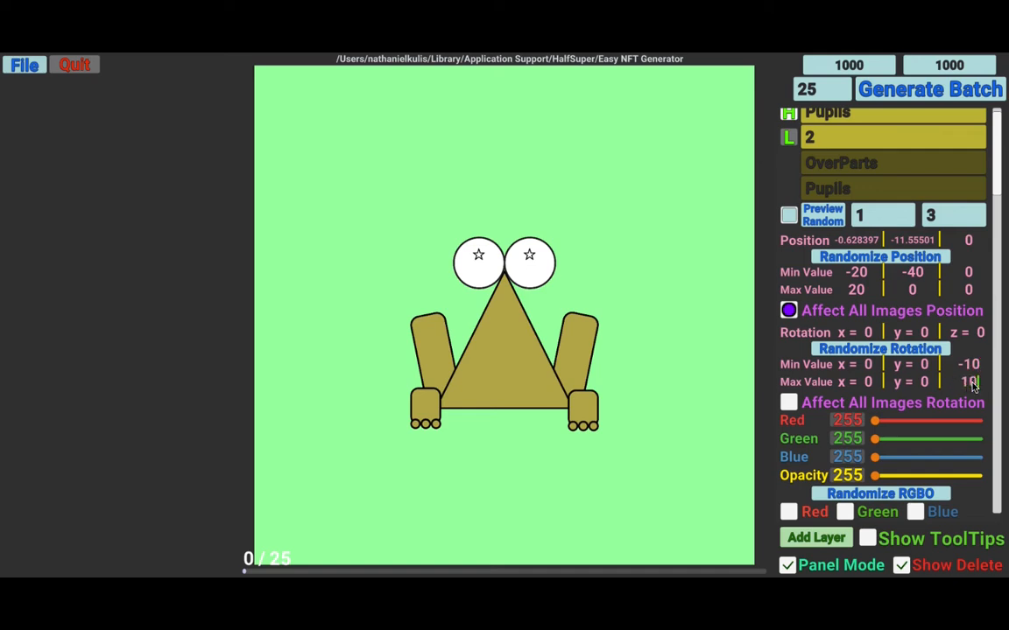
click(907, 350)
click(907, 350)
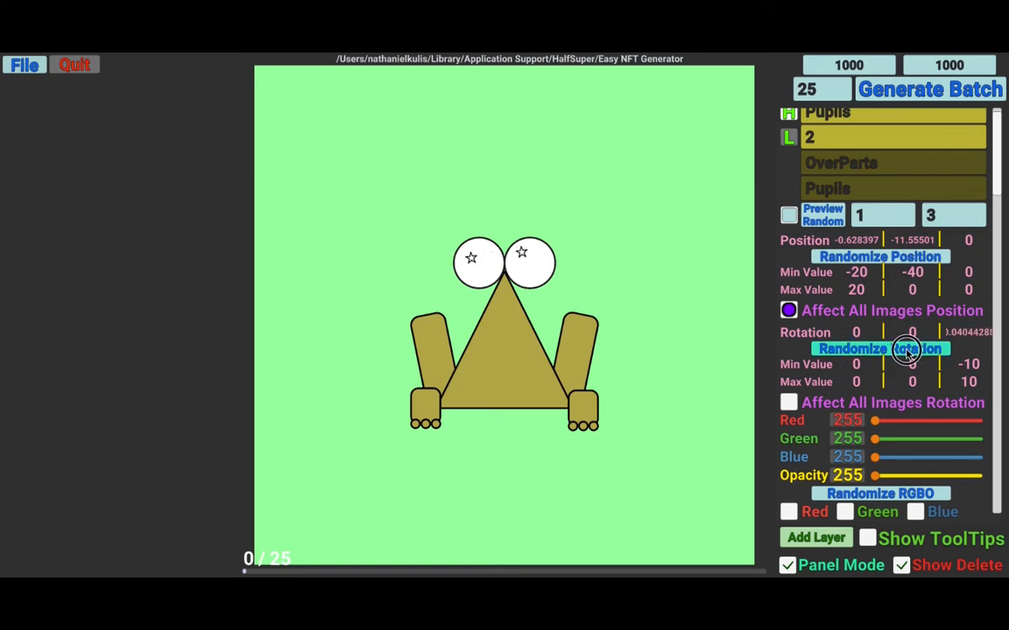
click(789, 403)
- Preview random pupils images repeatedly to check the randomized rotation
click(823, 215)
click(822, 215)
click(823, 214)
click(823, 215)
click(824, 217)
click(824, 217)
click(824, 217)
click(824, 217)
click(824, 217)
click(824, 217)
click(823, 217)
click(824, 217)
click(824, 217)
click(824, 217)
click(824, 218)
click(824, 217)
click(823, 218)
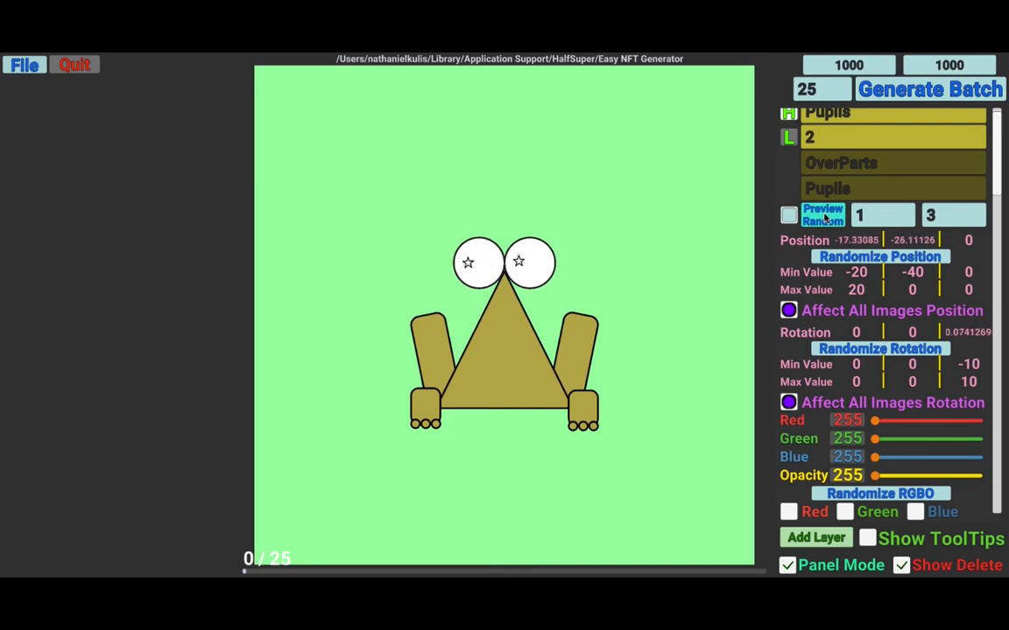
- Add a new layer named Mouth with layer order 2
scroll(880, 398, down, 2)
scroll(880, 398, down, 5)
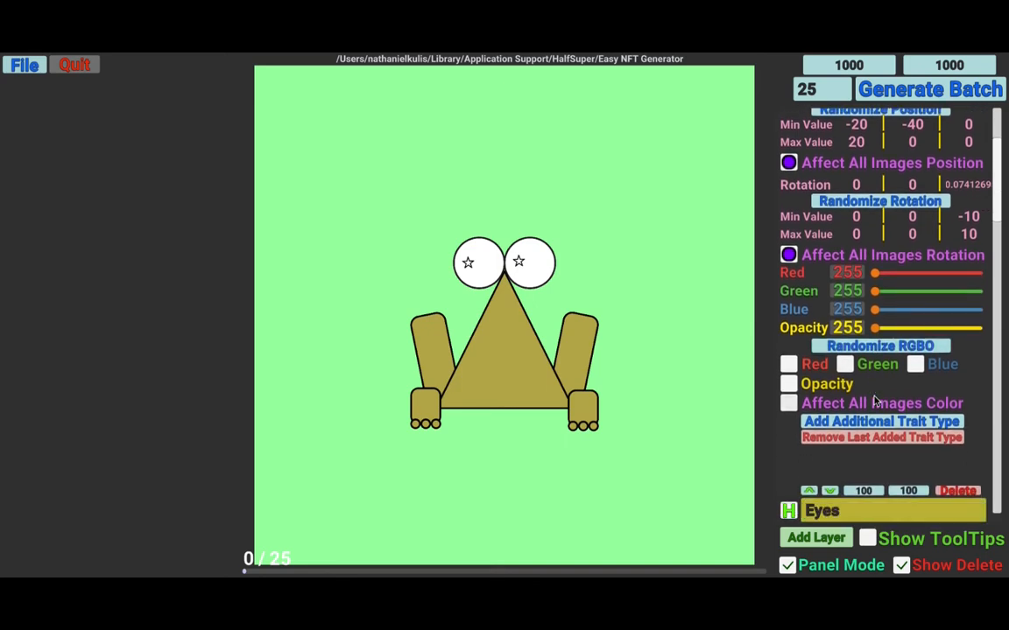
click(816, 538)
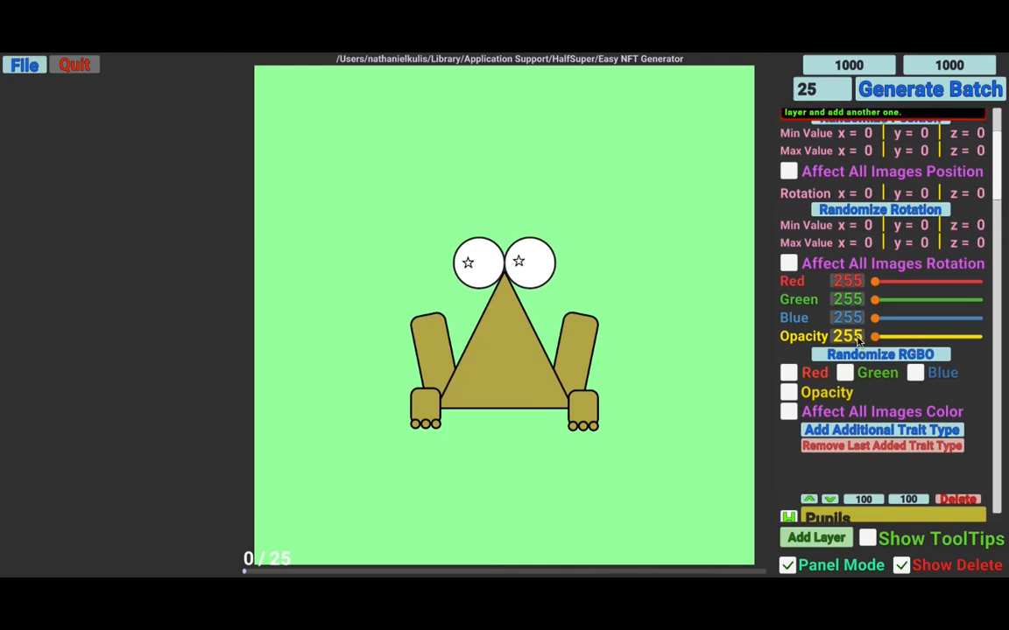
scroll(805, 302, up, 7)
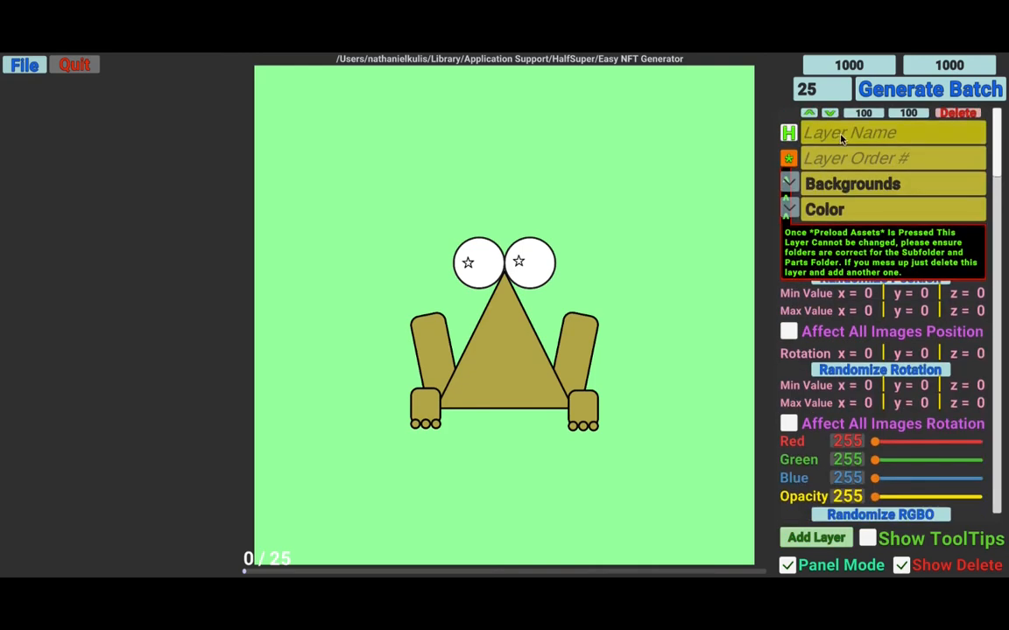
text(Mouth)
click(836, 159)
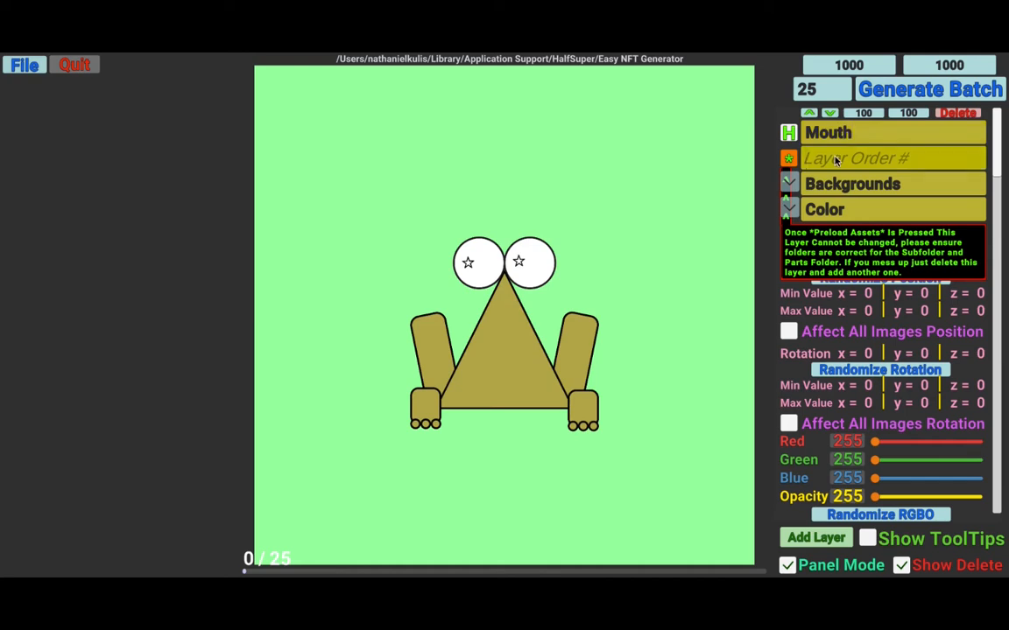
text(2)
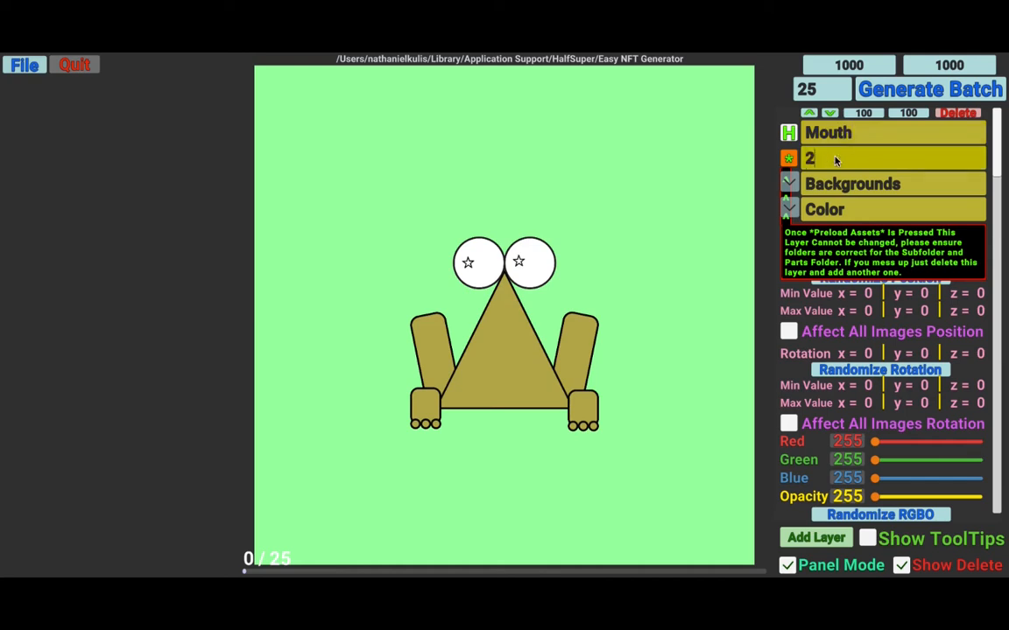
- Set the Mouth layer's subfolder to OverParts and parts folder to Mouths, then review its trait list
click(791, 185)
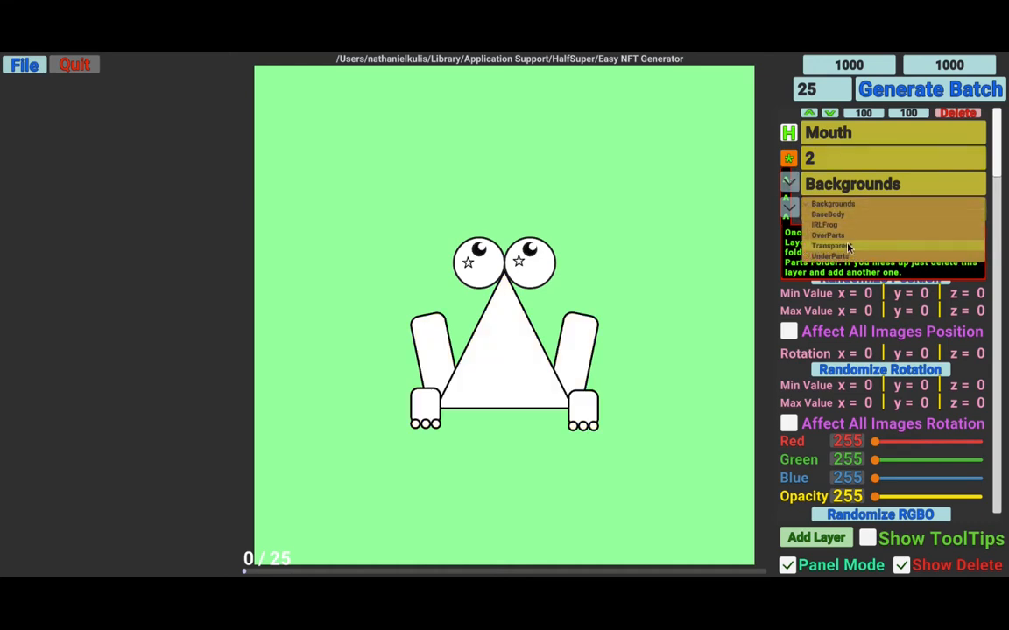
click(836, 235)
click(789, 208)
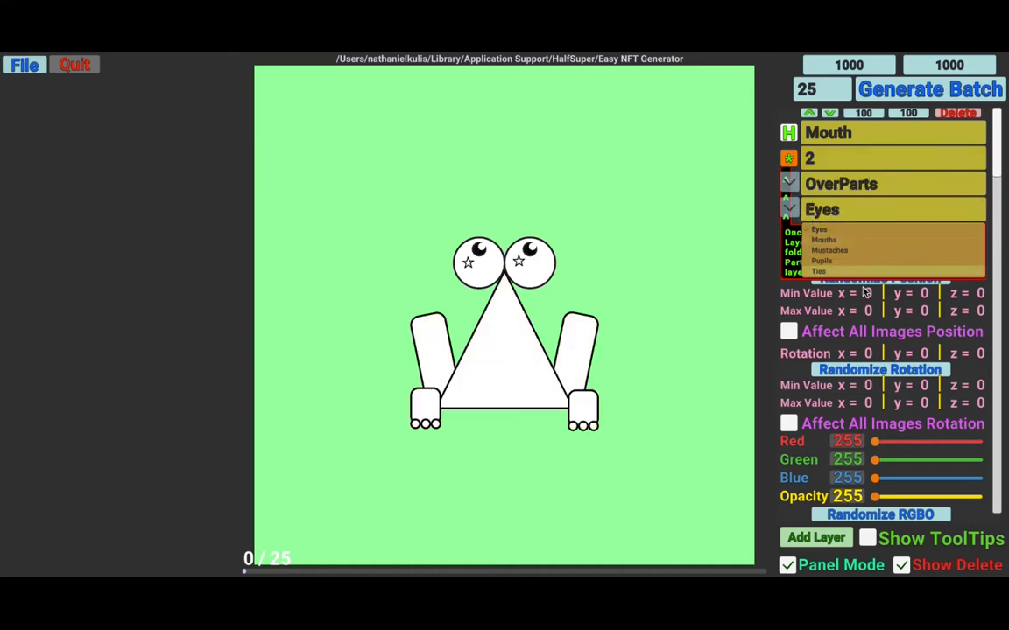
click(825, 241)
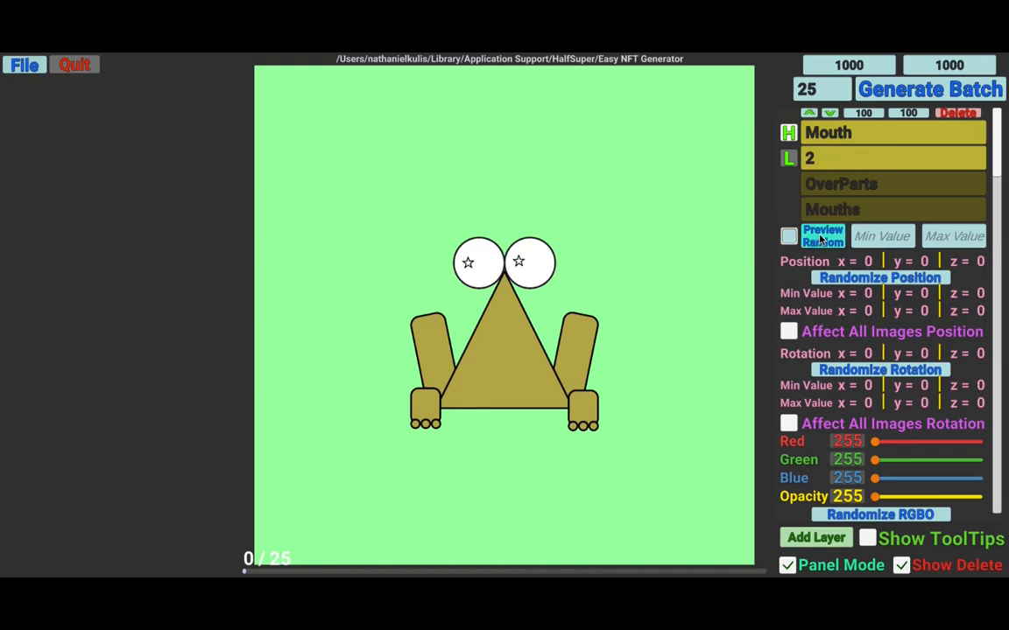
click(789, 237)
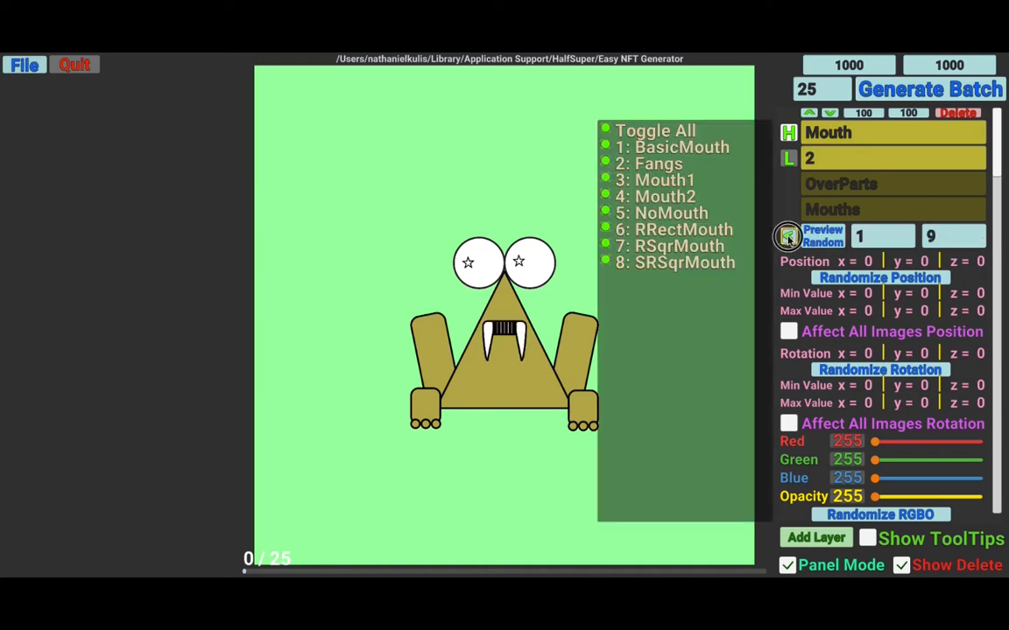
click(789, 236)
- Enable random red, green and blue color for all Mouth images and randomize the color
scroll(858, 370, down, 3)
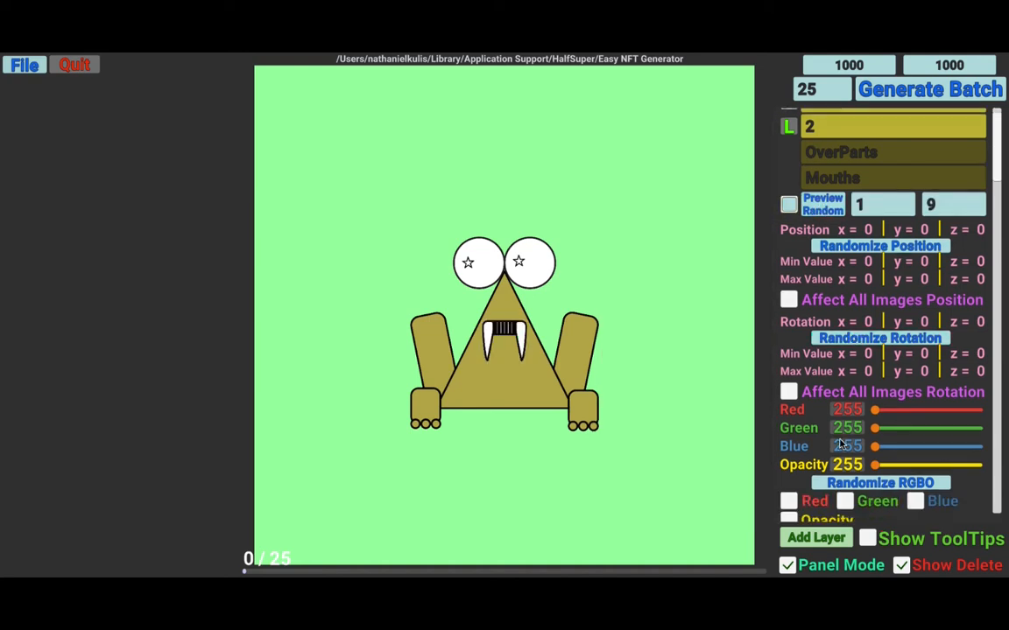
click(788, 442)
click(844, 442)
click(914, 442)
click(787, 480)
click(876, 426)
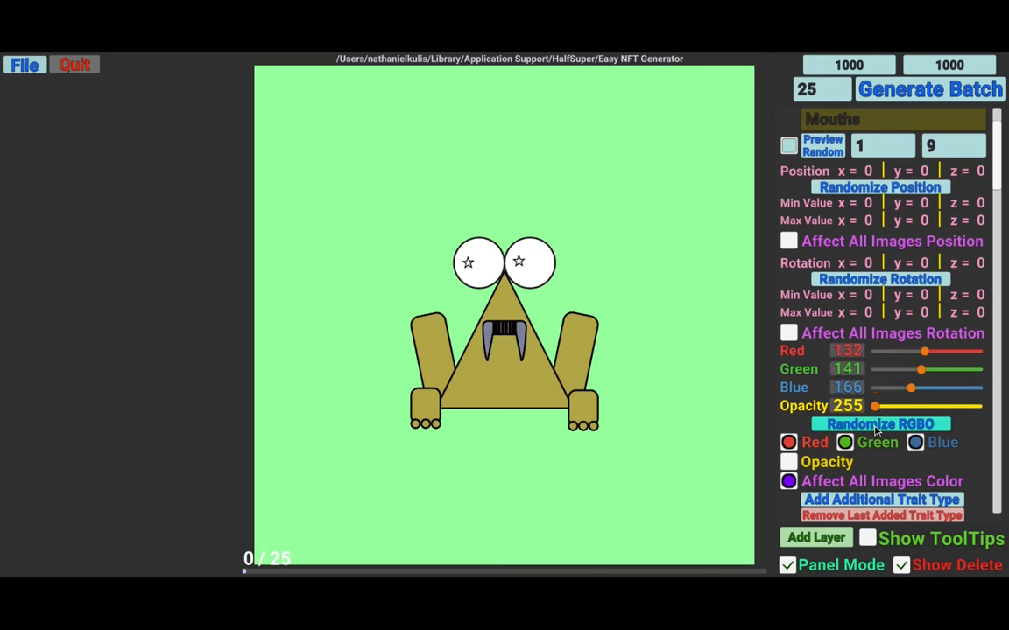
- Add a new layer named Ties with layer order 3
scroll(829, 265, up, 3)
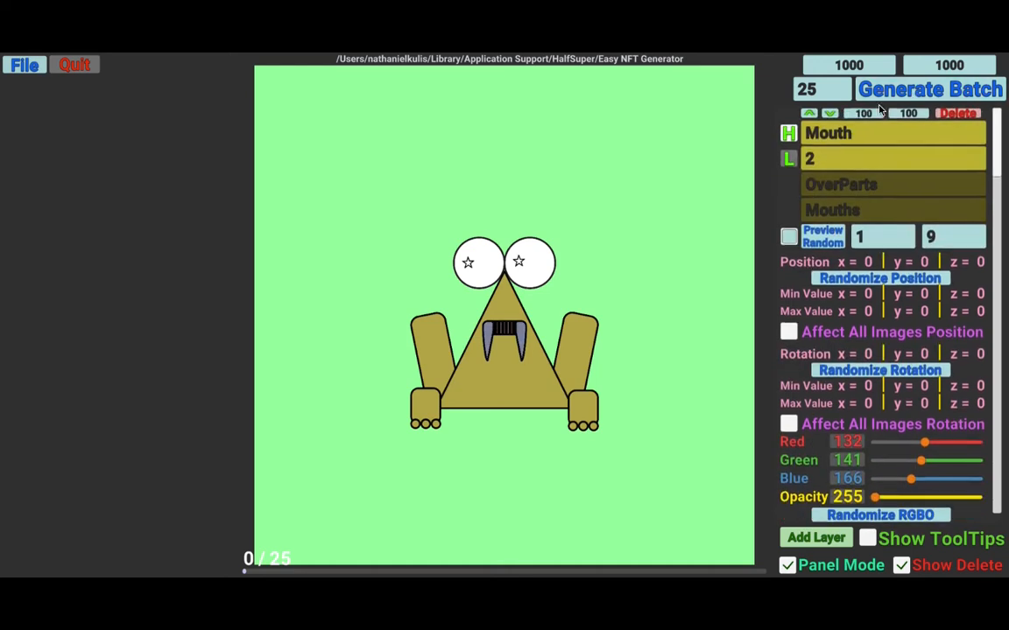
click(815, 537)
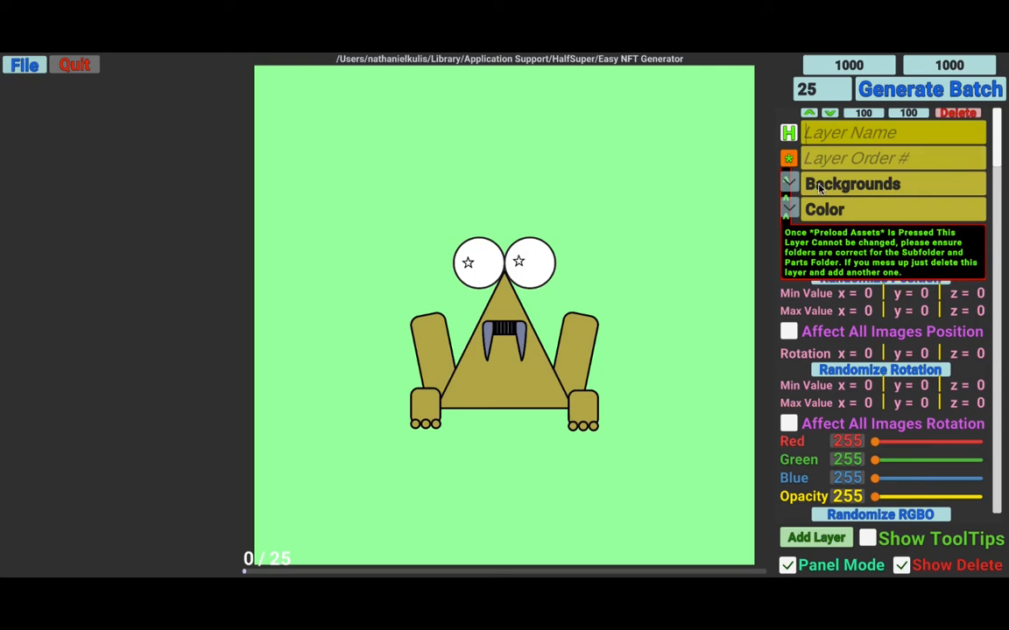
click(880, 134)
text(Ties)
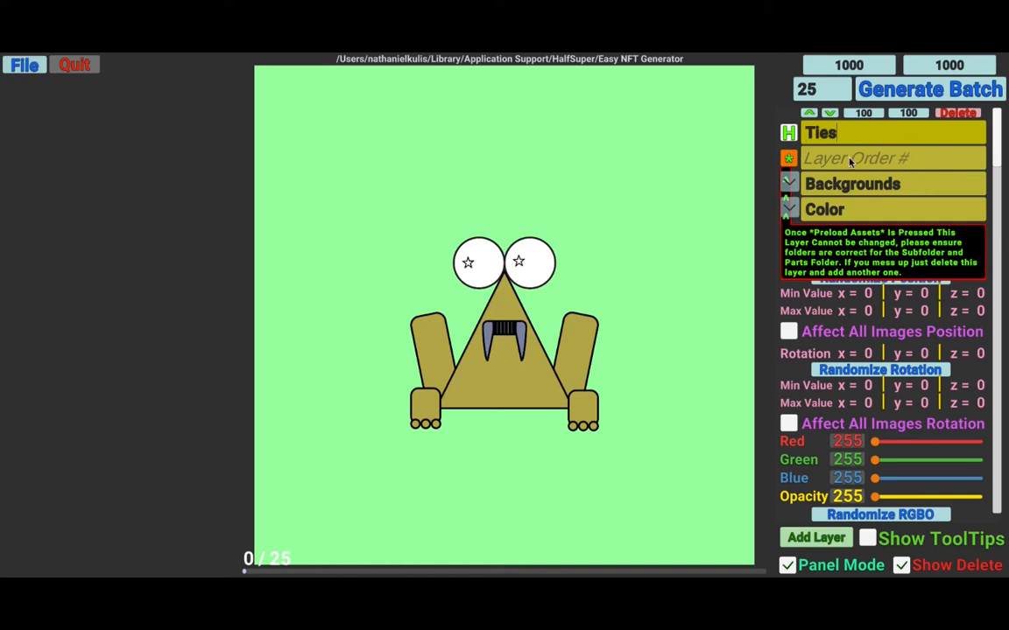
click(848, 161)
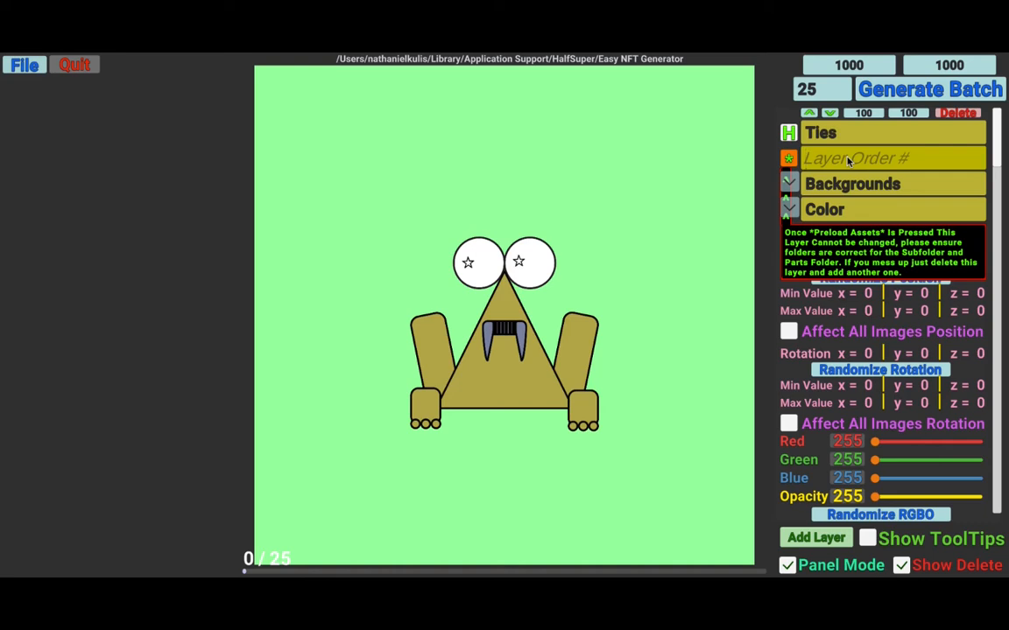
text(3)
key(Return)
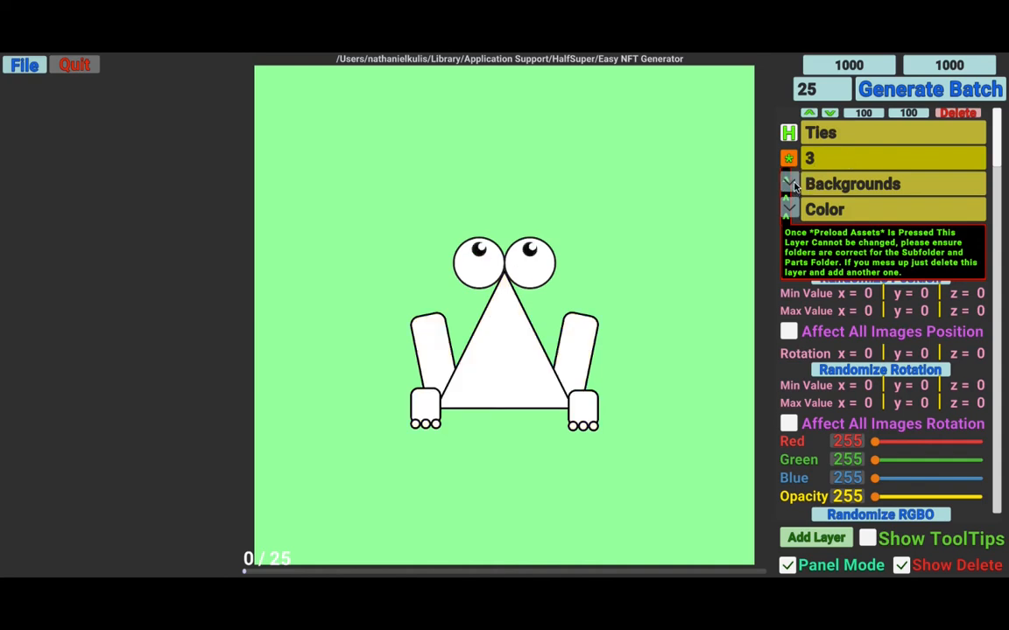
- Set the Ties layer's subfolder to OverParts and parts folder to Ties, then preload its assets
click(791, 185)
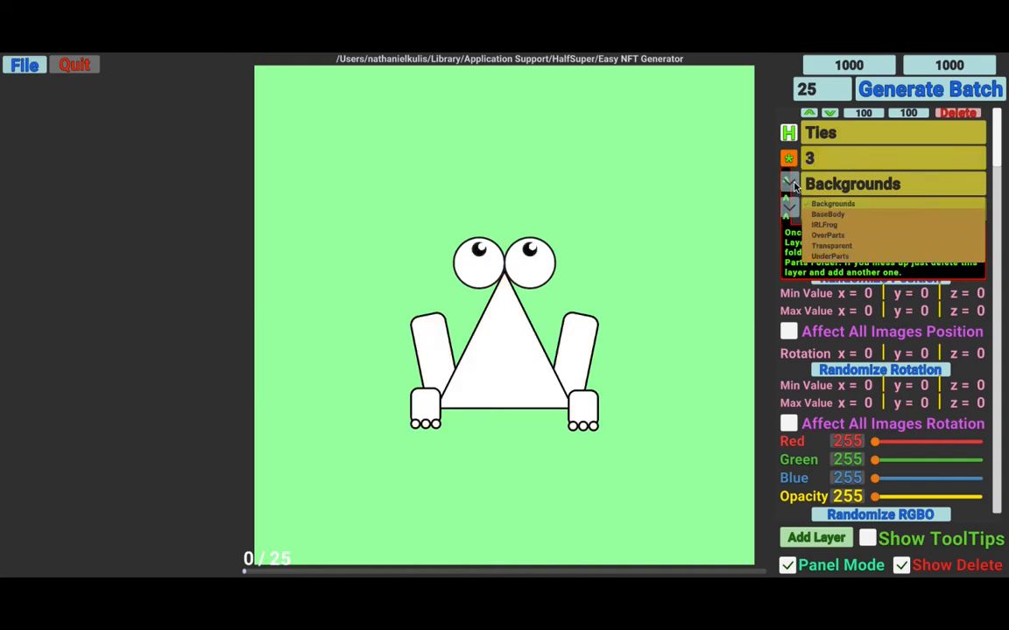
click(833, 237)
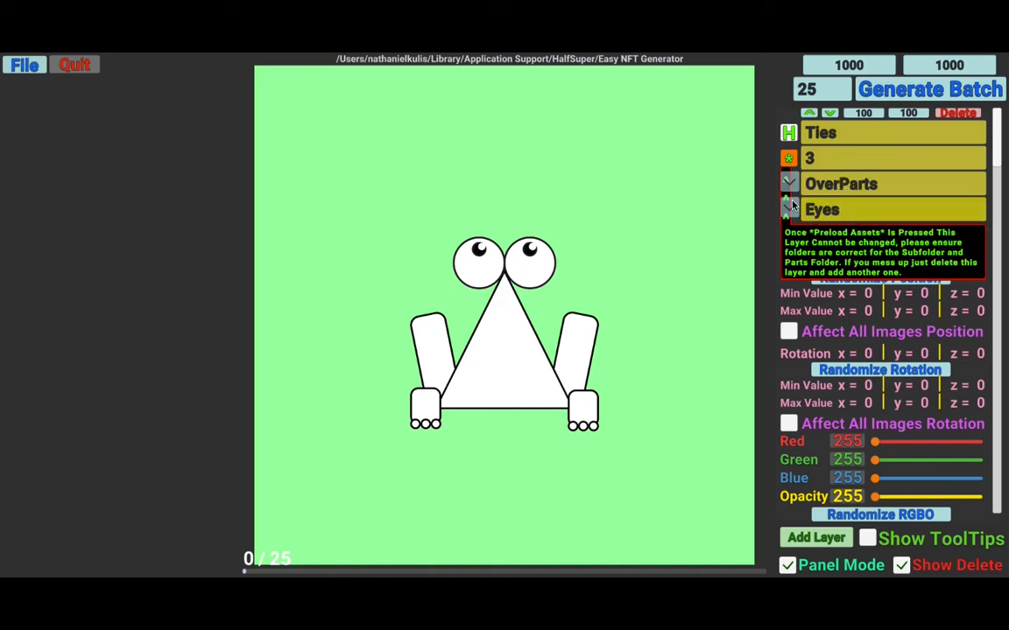
click(792, 205)
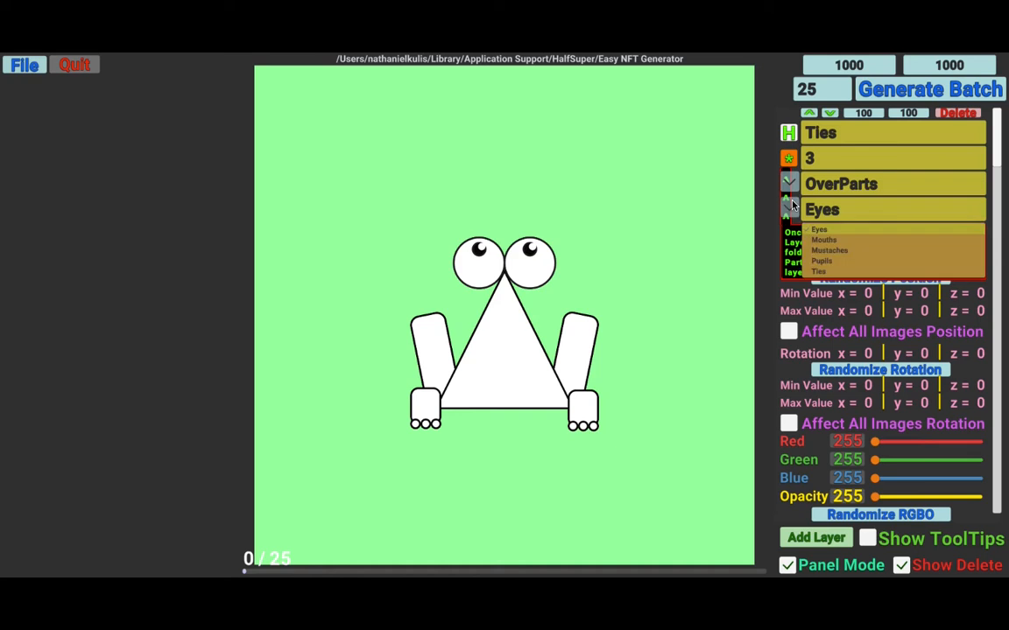
click(820, 272)
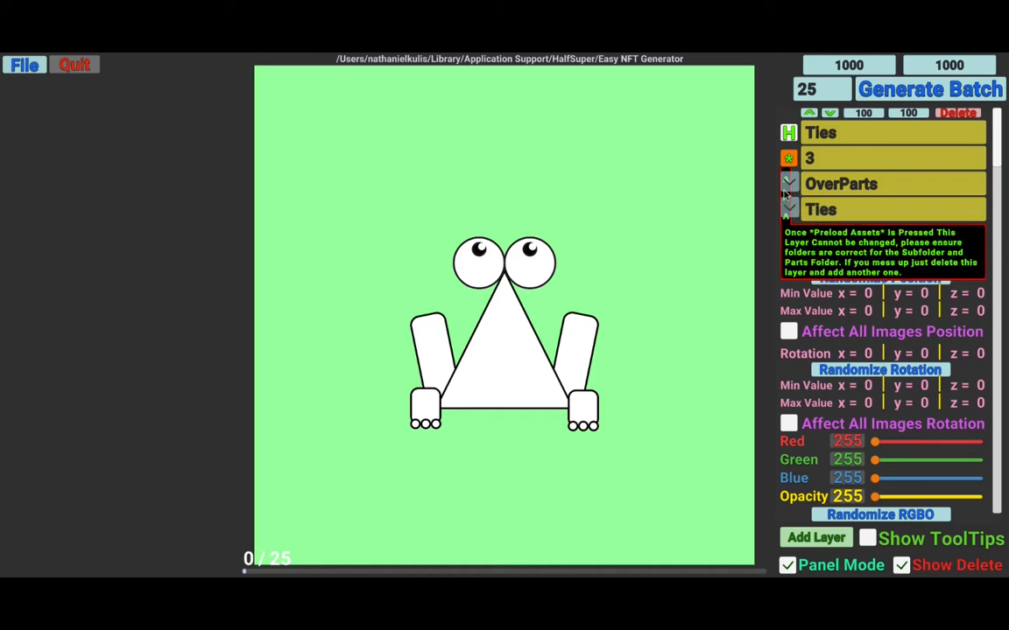
click(790, 160)
click(789, 159)
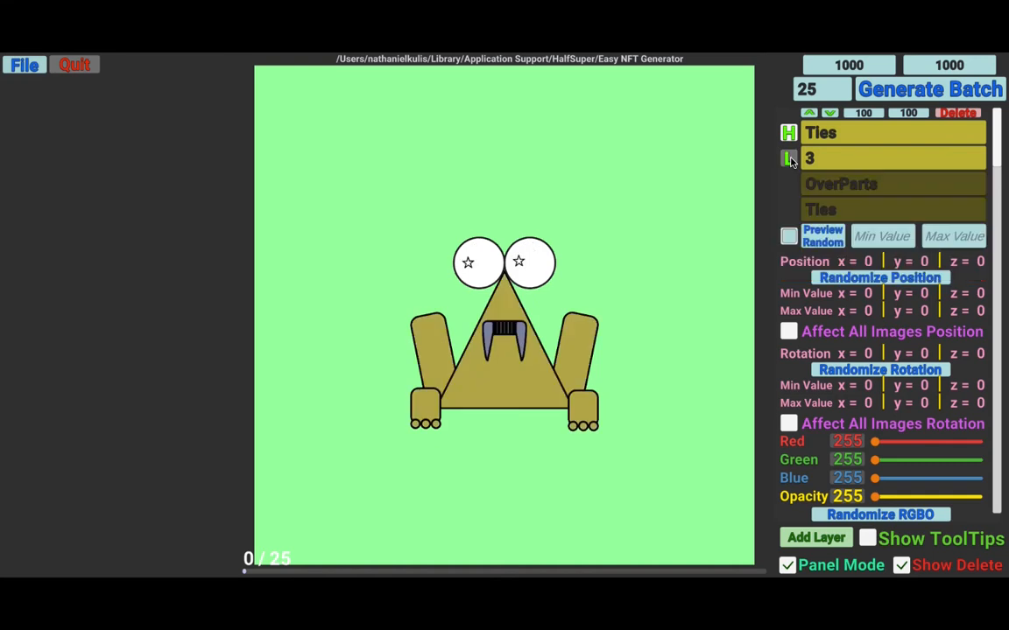
- Check the Ties trait toggle list and preview a random tie image
click(789, 237)
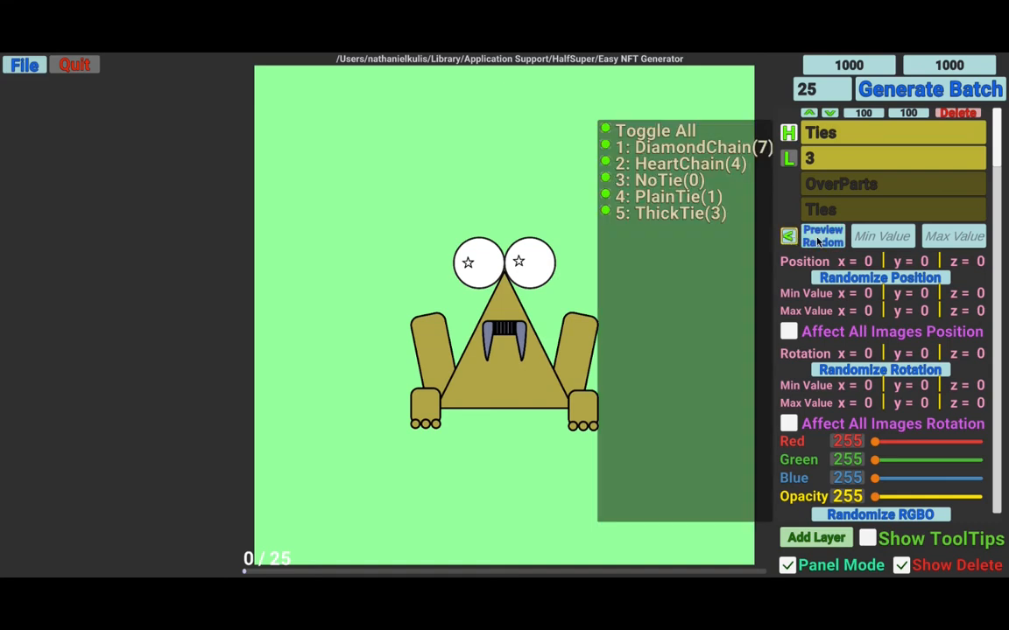
click(819, 240)
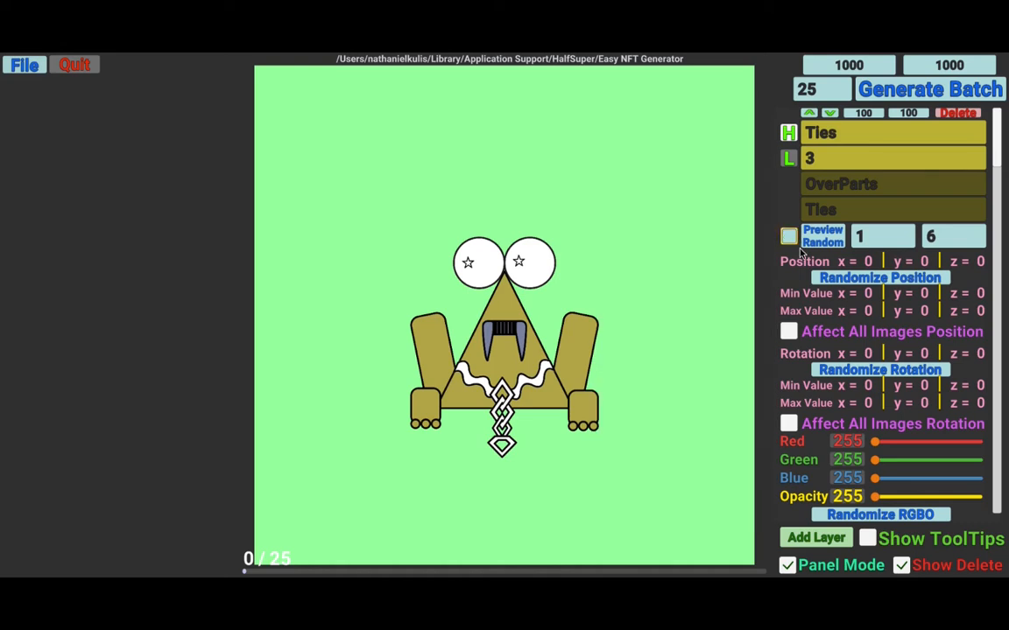
- Enable random red, green and blue color for all Ties images
scroll(810, 367, down, 1)
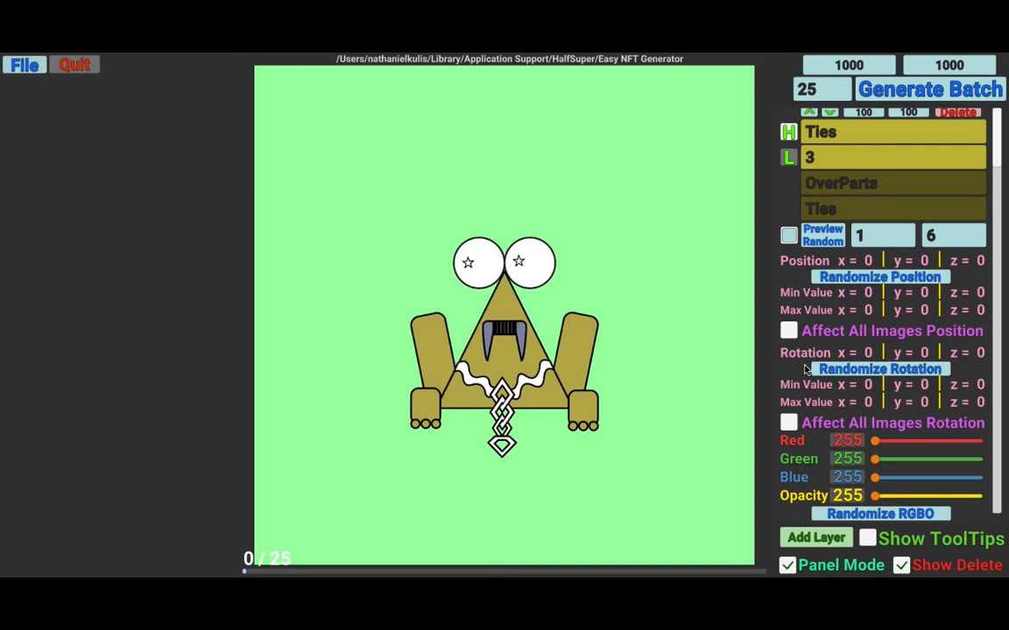
scroll(807, 370, down, 1)
scroll(802, 370, down, 2)
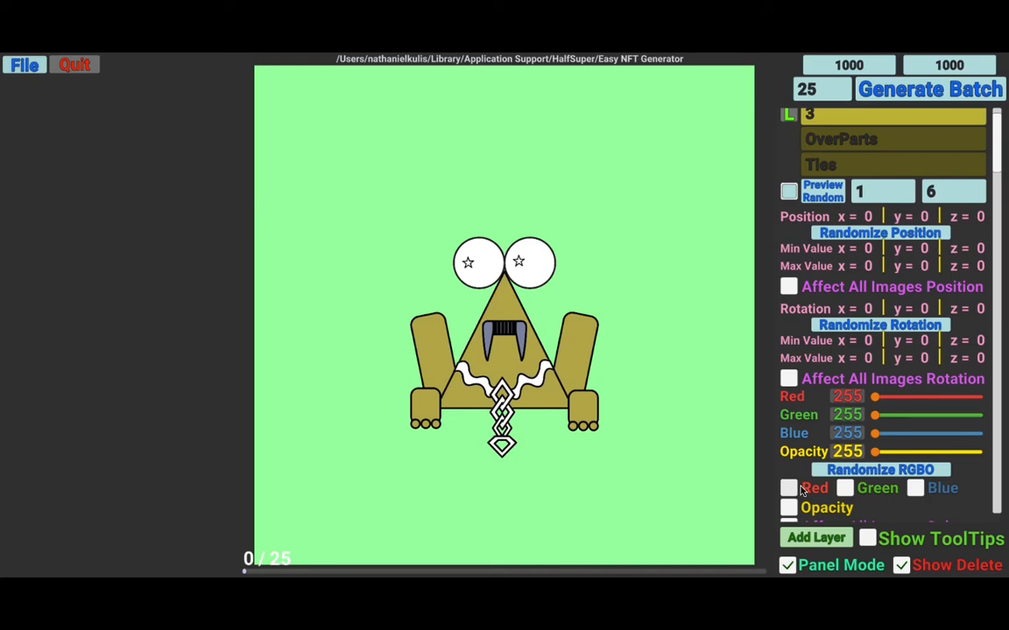
scroll(797, 481, down, 2)
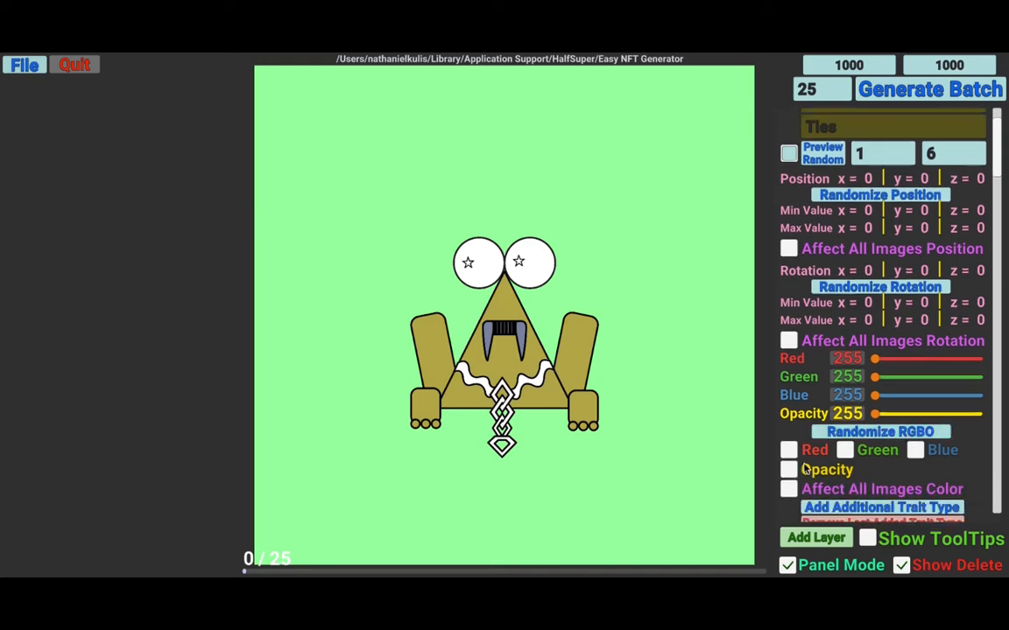
scroll(798, 463, down, 1)
click(790, 444)
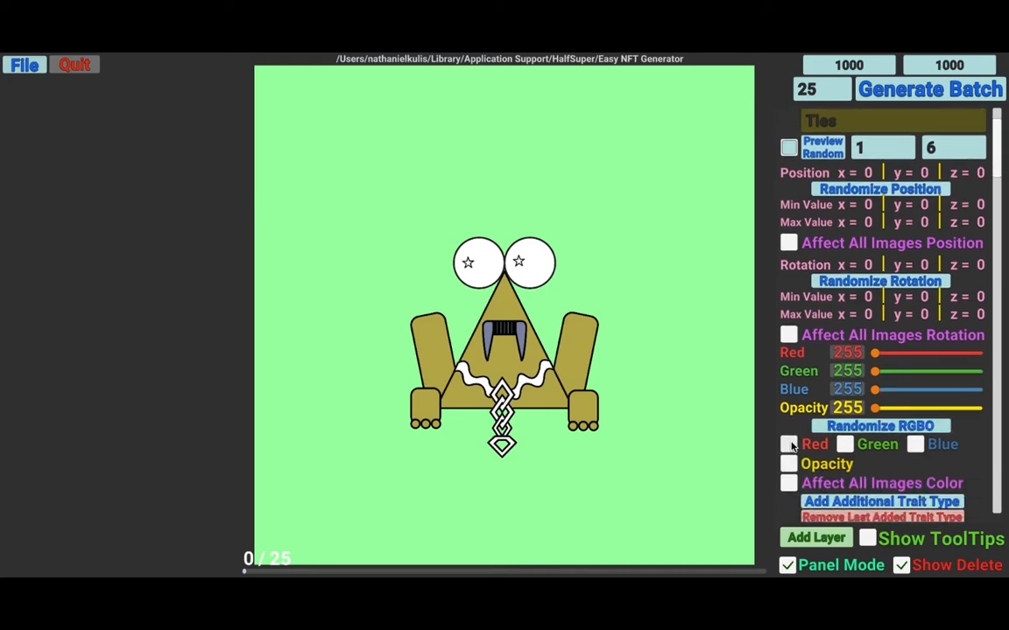
click(845, 446)
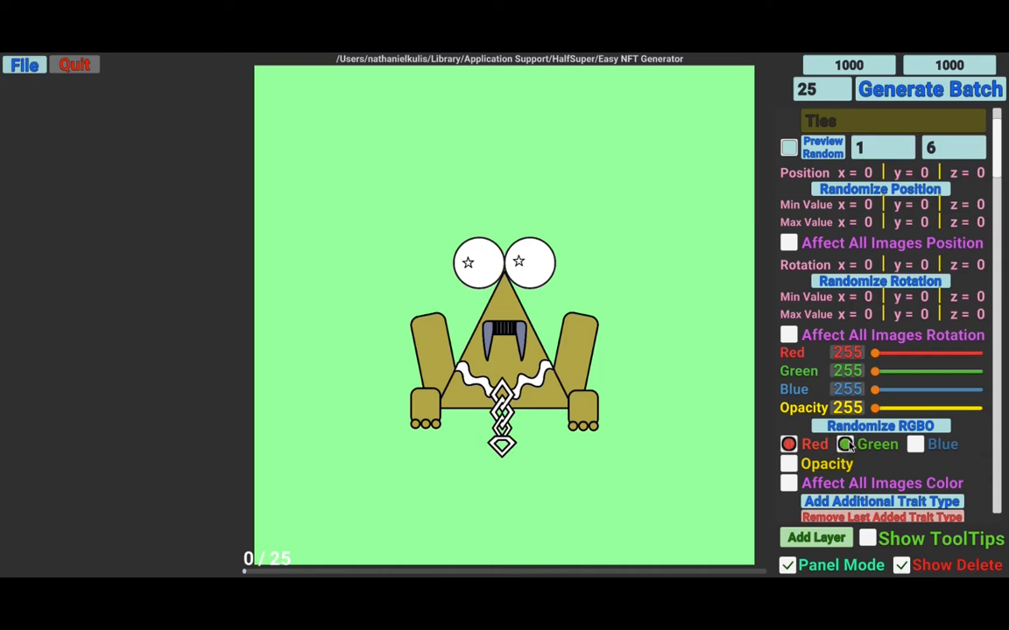
click(915, 445)
click(787, 484)
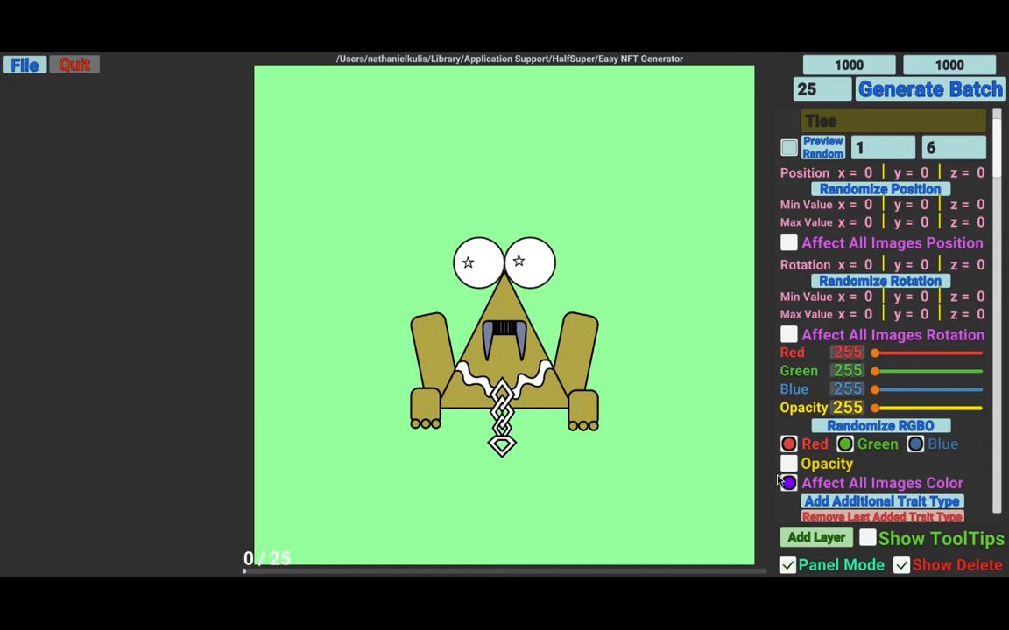
scroll(776, 476, down, 1)
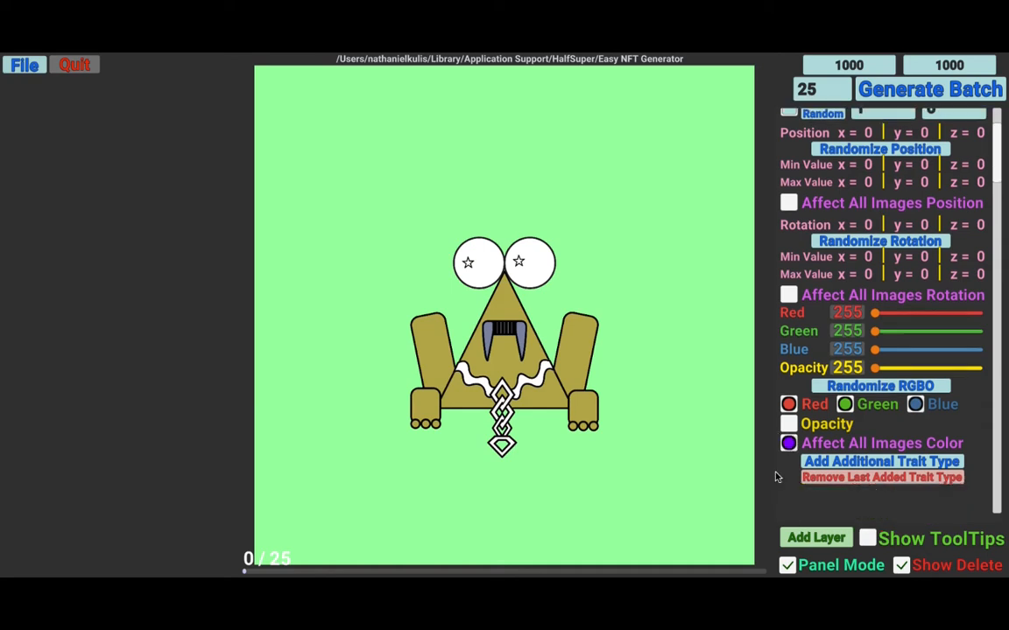
- Add an additional trait type named Defense to the Ties layer
click(864, 464)
click(872, 504)
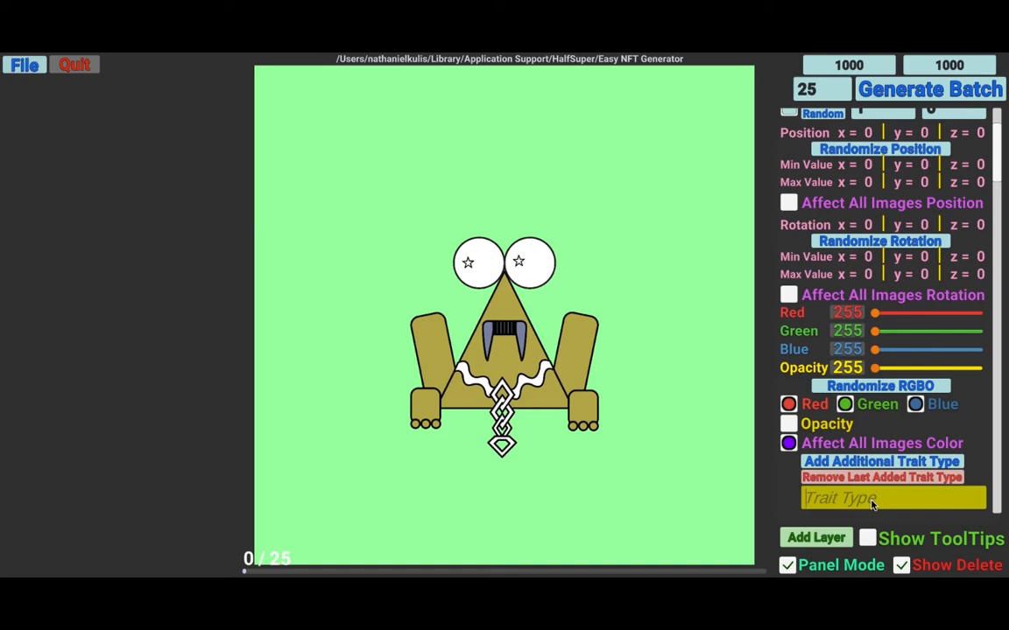
text(Defense)
- Randomize the Ties layer's red, green and blue color values
click(791, 114)
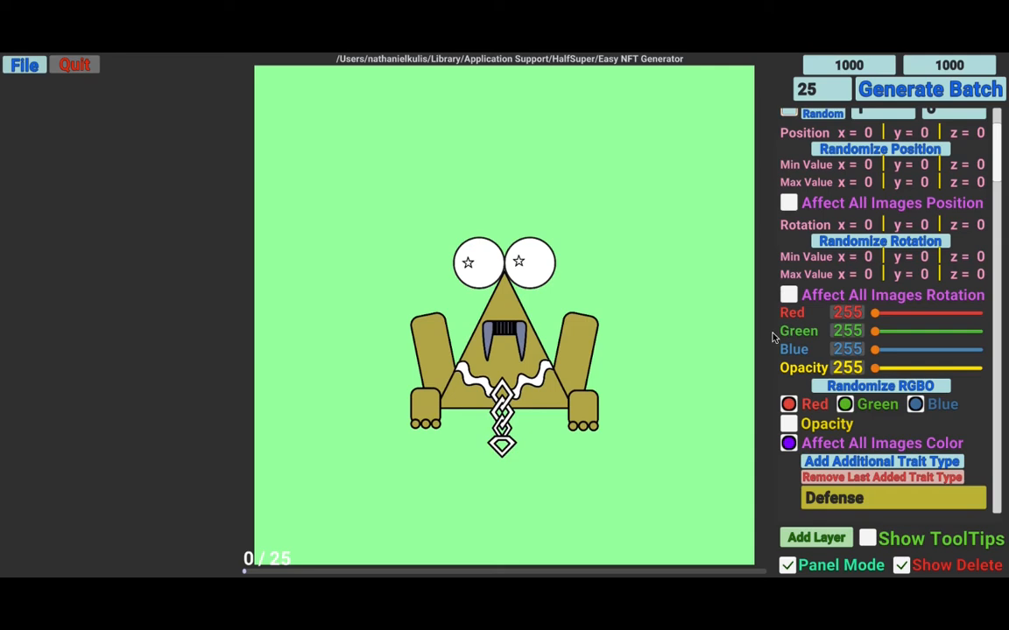
click(881, 389)
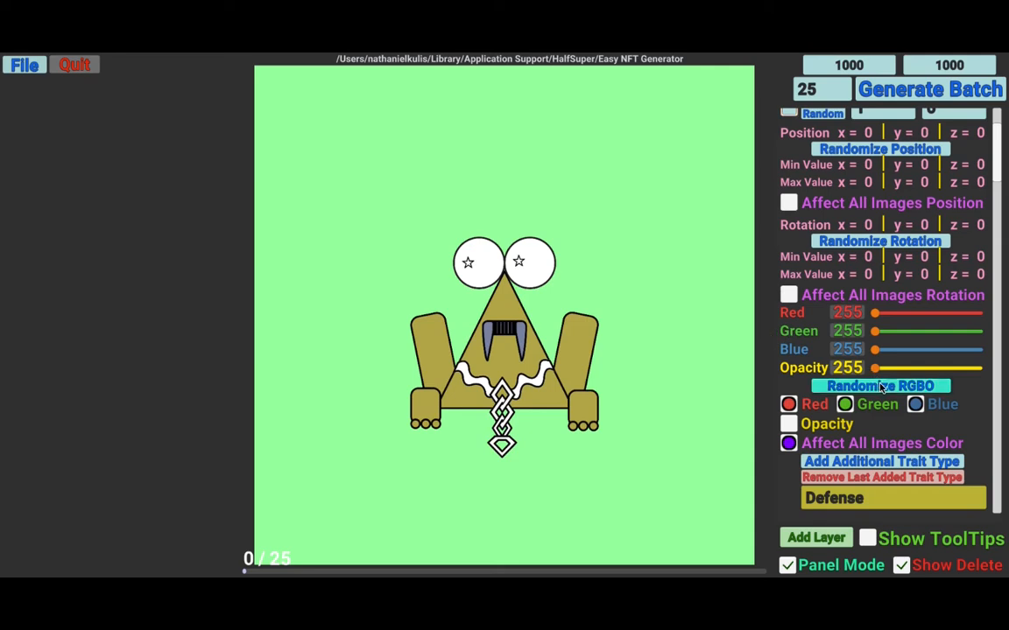
click(881, 388)
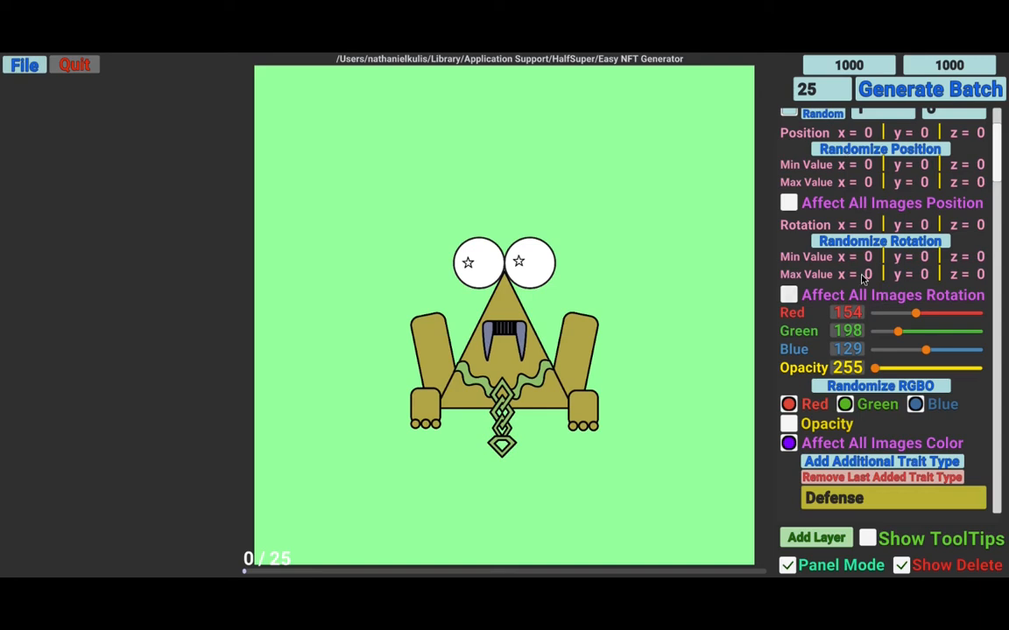
- Add a new layer named Mustaches with layer order 4
scroll(867, 271, up, 3)
scroll(863, 278, down, 1)
scroll(788, 394, up, 2)
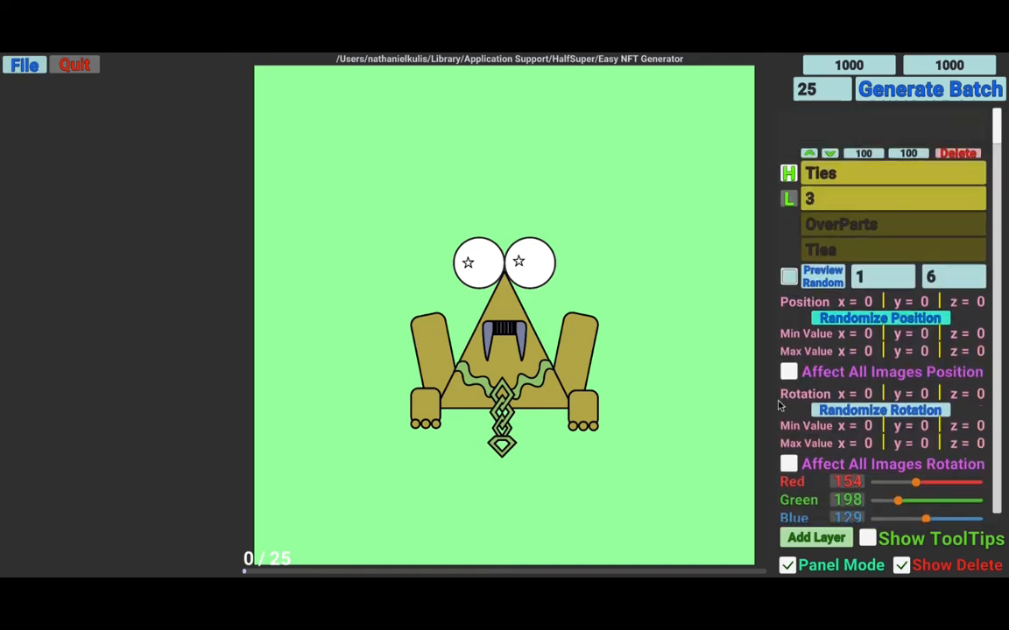
scroll(788, 412, down, 2)
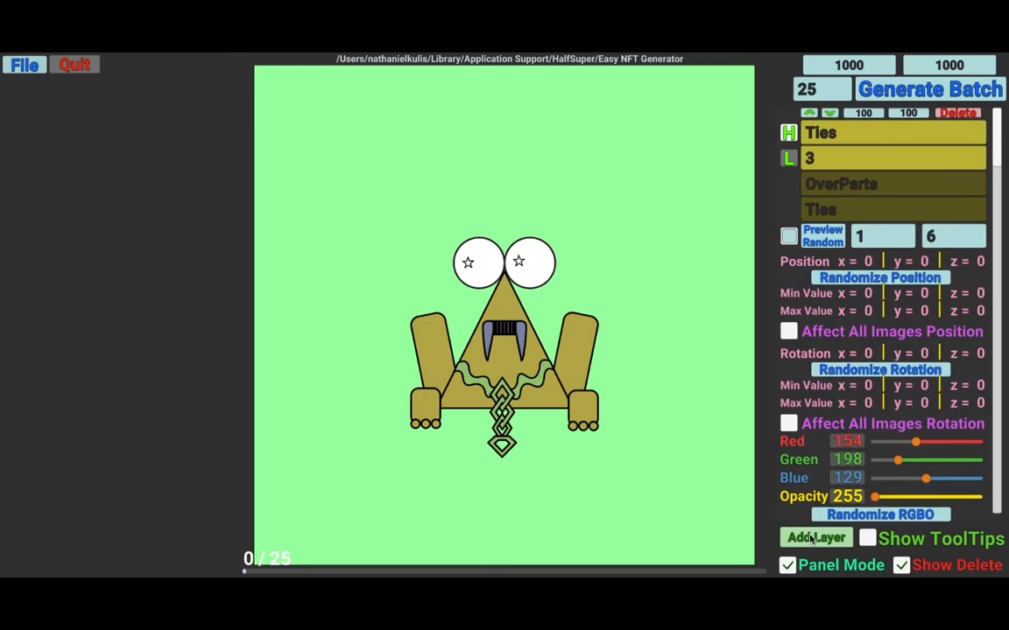
click(812, 539)
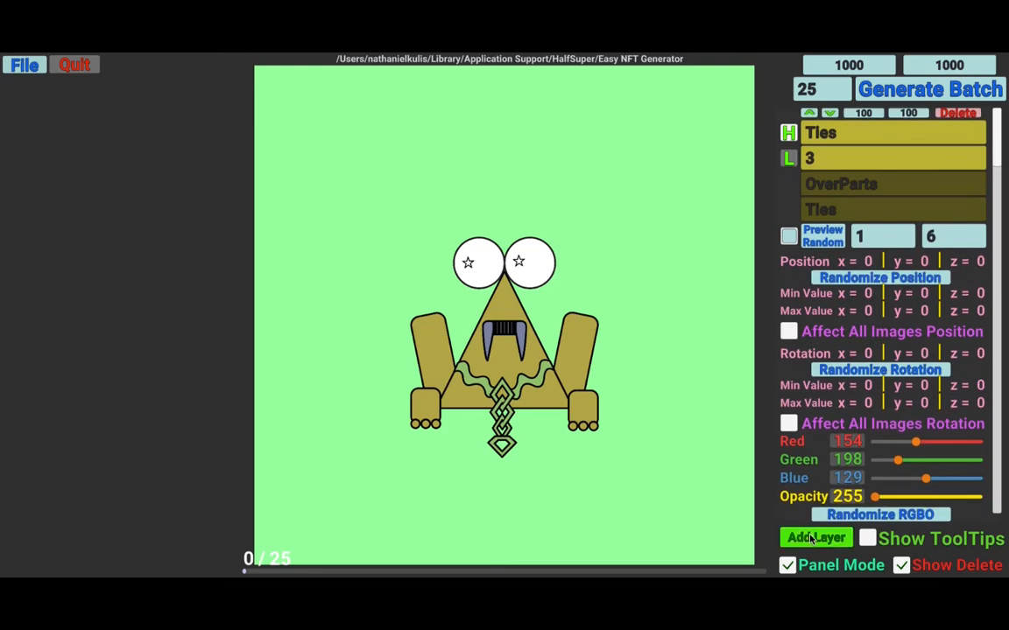
click(848, 138)
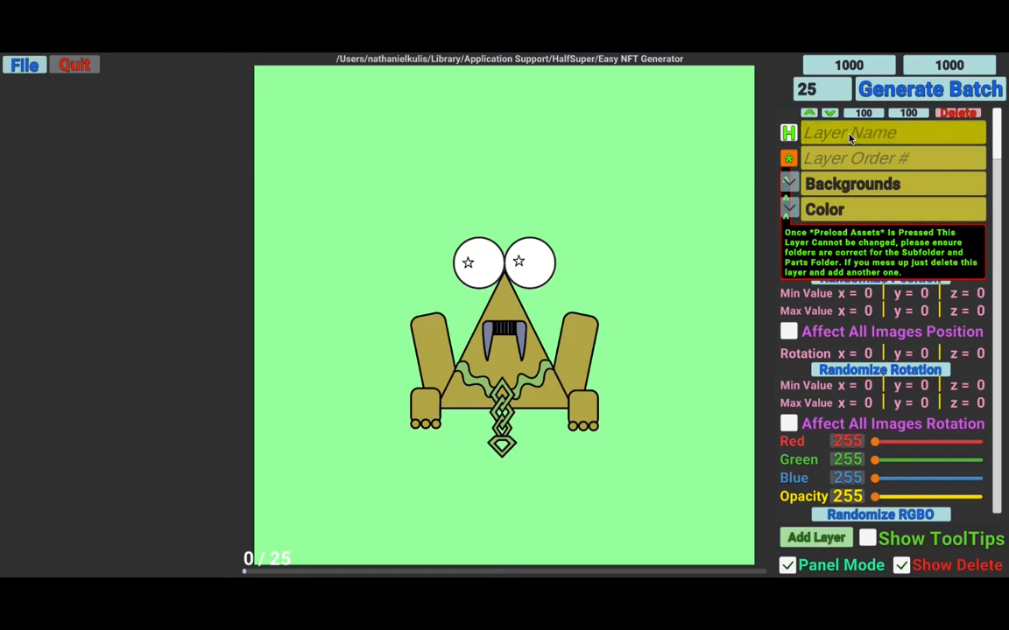
text(Mustaches)
click(852, 161)
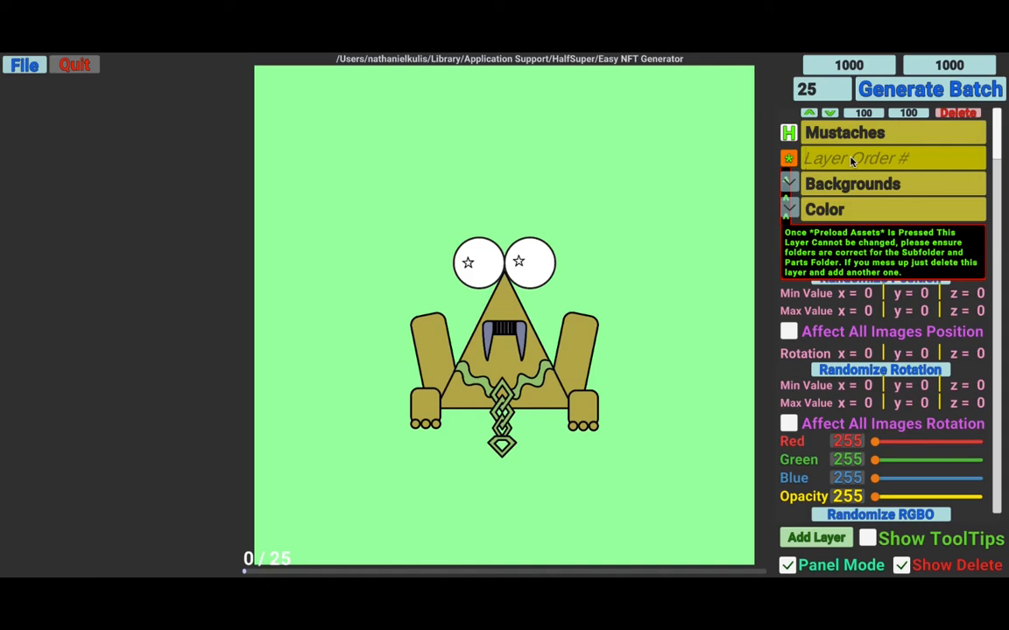
text(4)
- Set the Mustaches layer's subfolder to OverParts and parts folder to Mustaches, then preload its assets
click(787, 183)
click(787, 183)
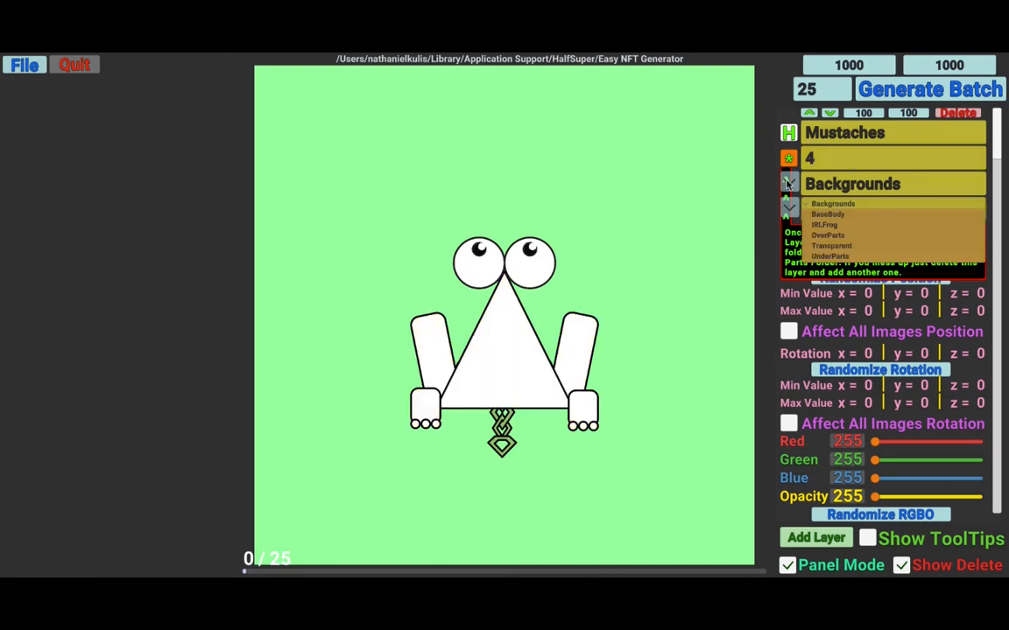
click(830, 236)
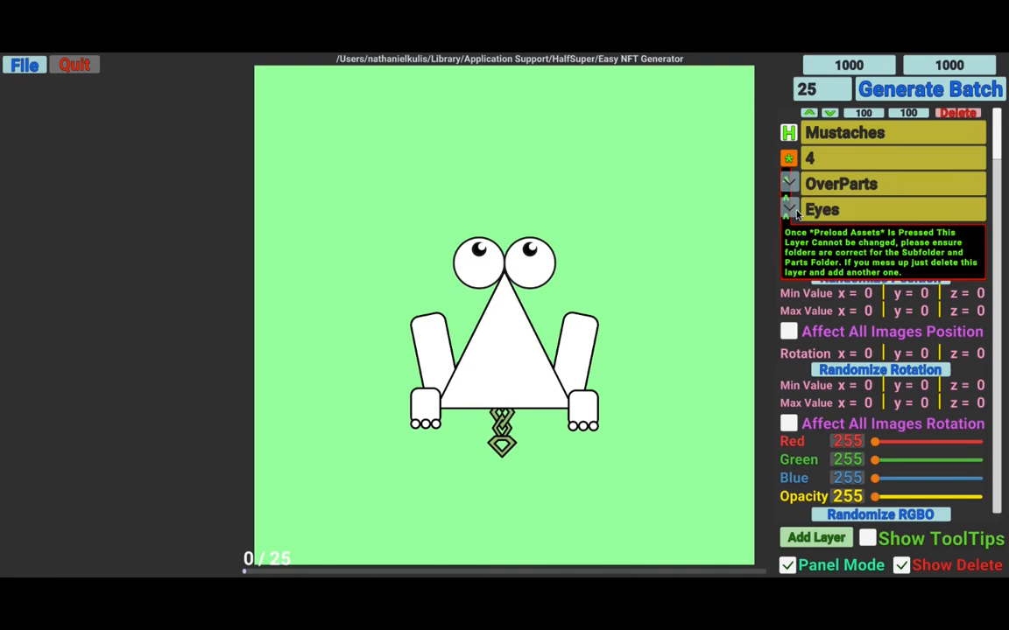
click(794, 212)
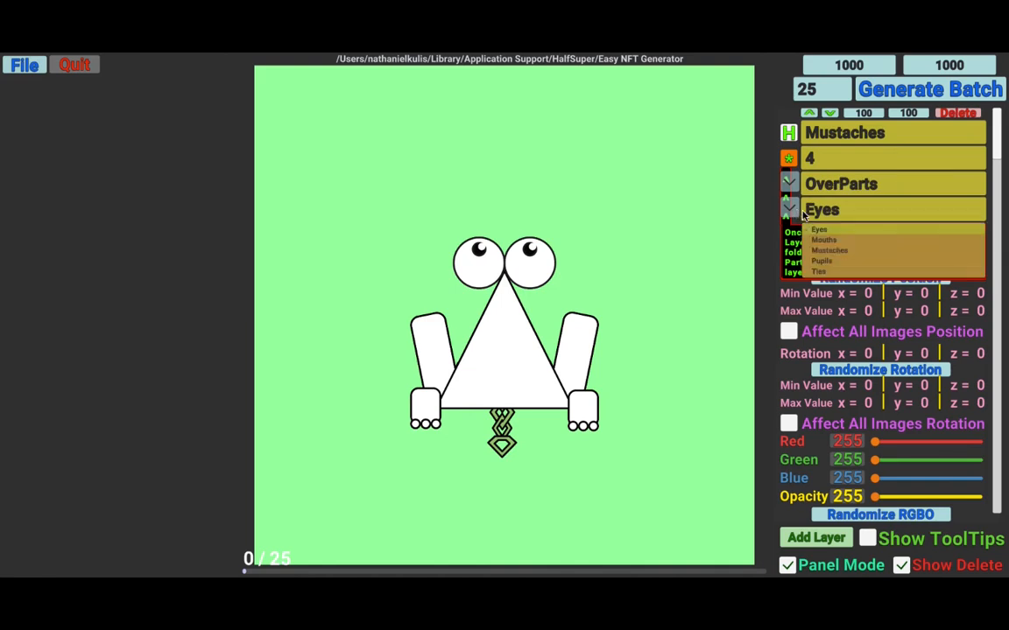
click(832, 252)
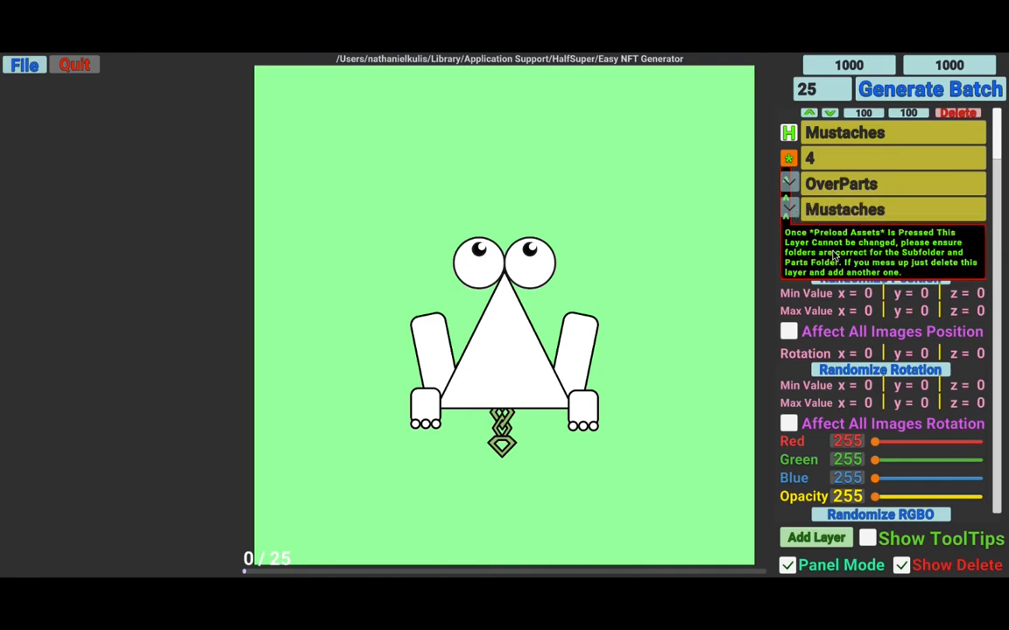
click(788, 162)
- Toggle off all Mustaches traits except NoMustache in the trait list, then preview a random mustache
click(793, 236)
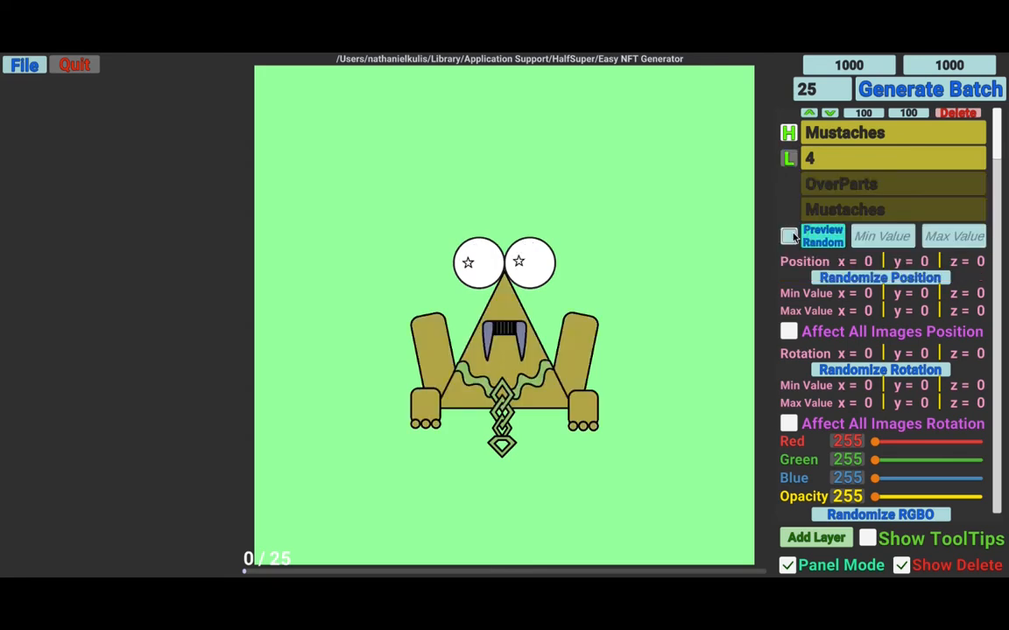
click(793, 236)
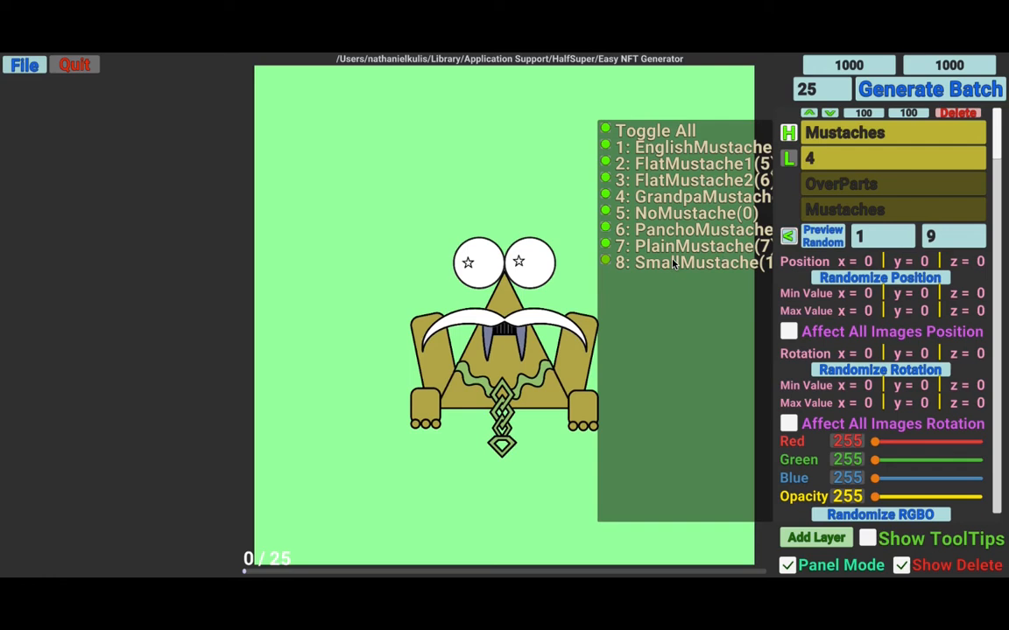
click(666, 131)
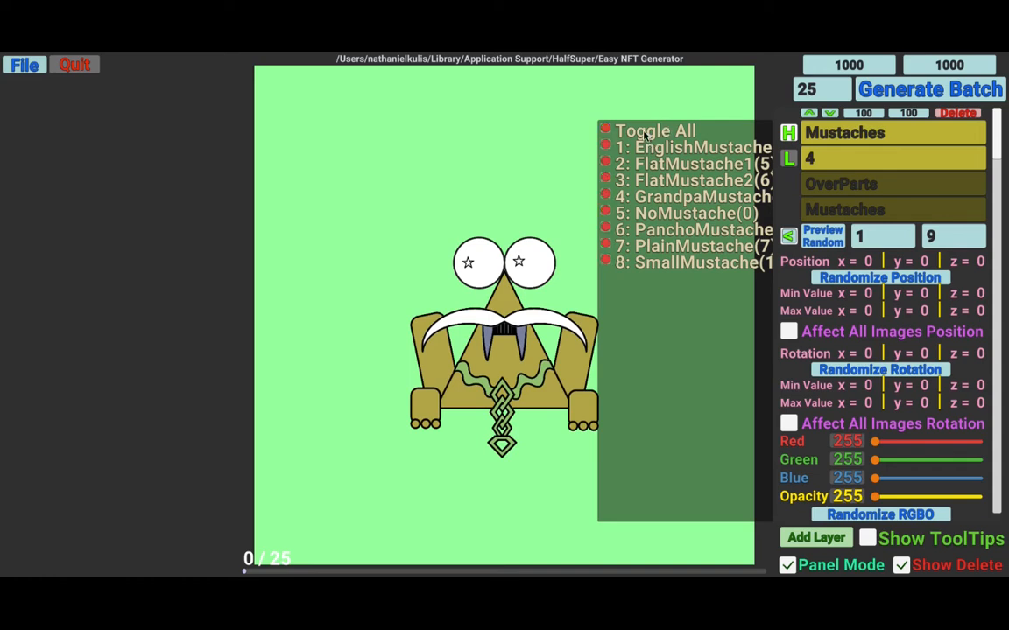
click(644, 215)
click(788, 236)
click(826, 242)
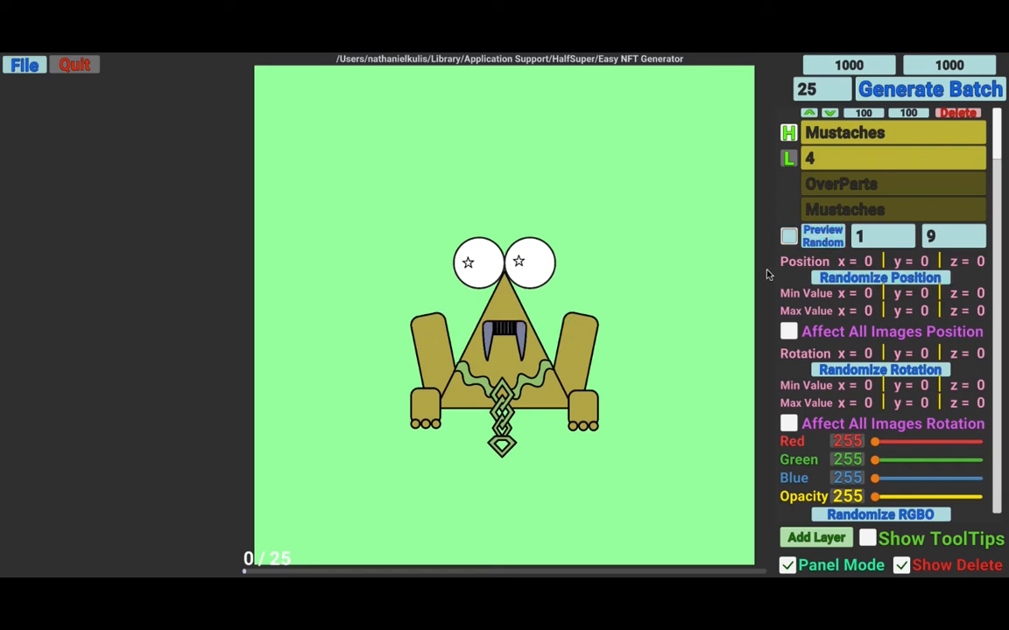
- Enable random red, green and blue color for all Mustaches images
scroll(770, 277, down, 1)
scroll(771, 279, down, 2)
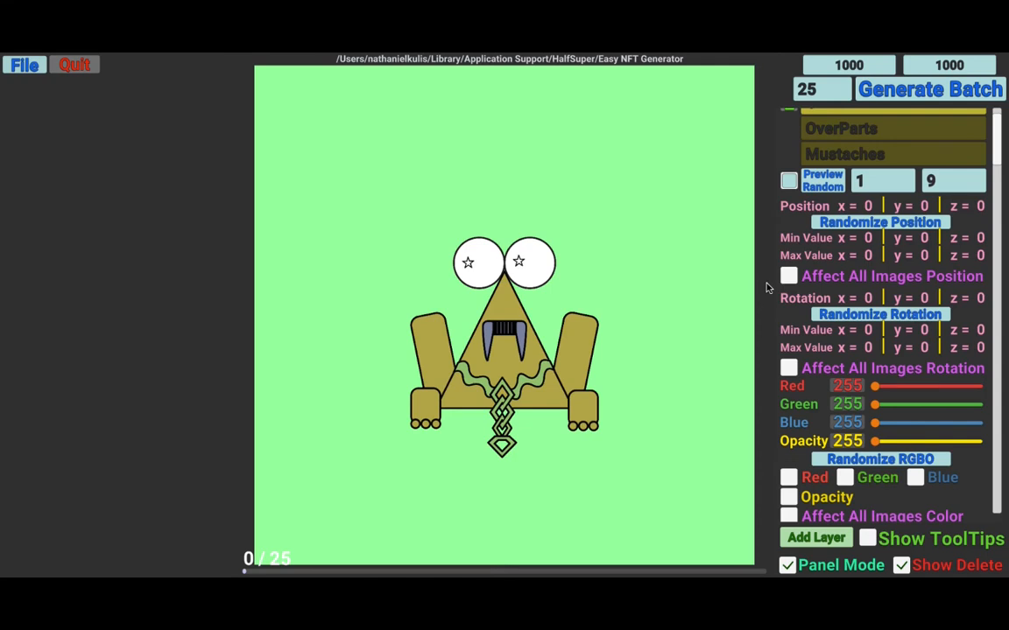
scroll(766, 287, down, 3)
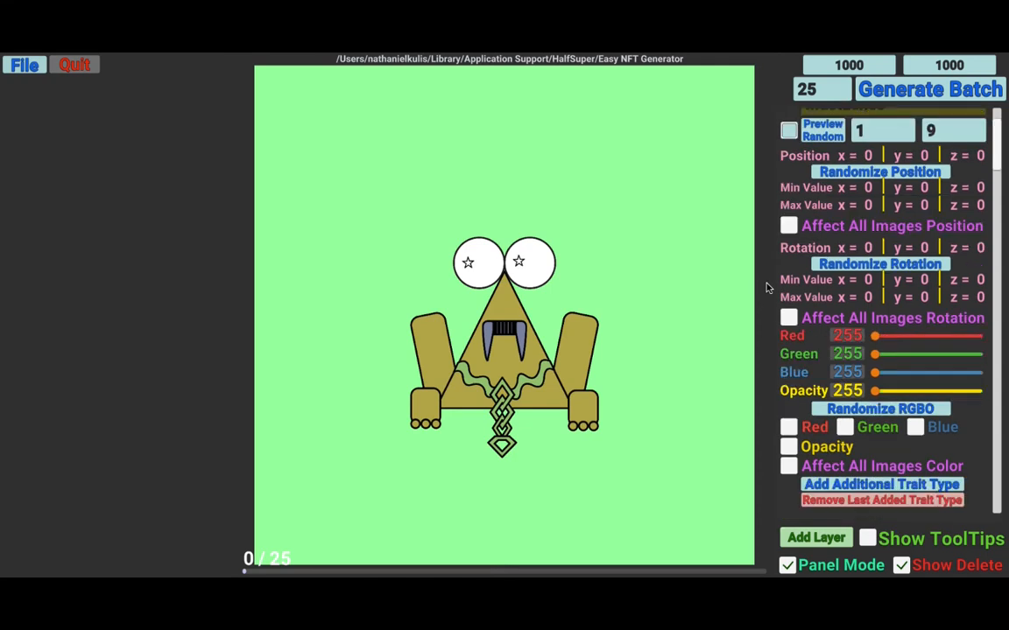
click(788, 426)
click(850, 428)
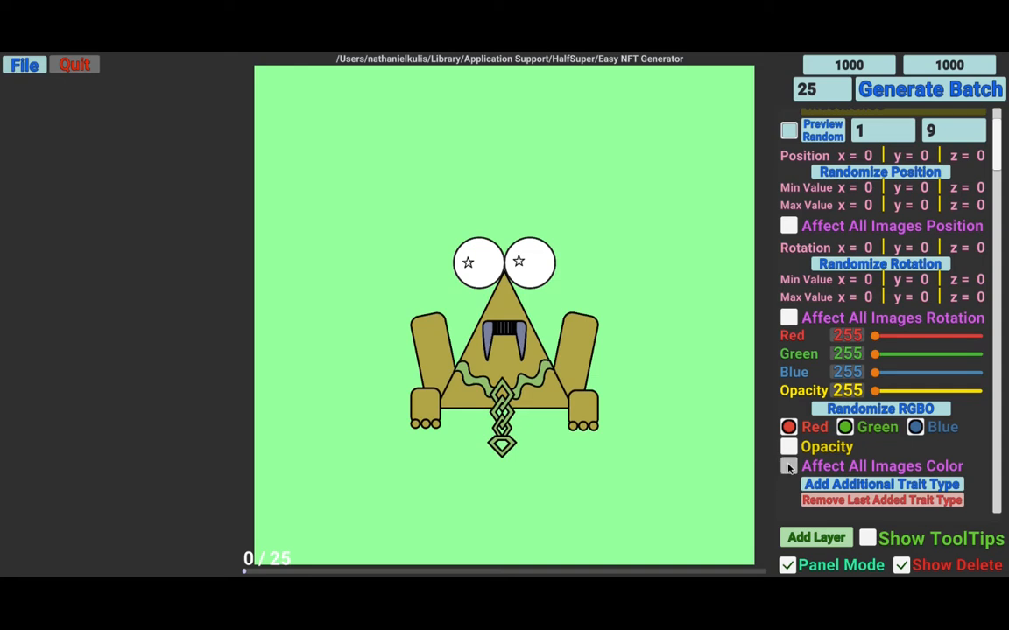
click(788, 467)
- Add an additional trait type named Fancy Level to the Mustaches layer
scroll(771, 443, down, 1)
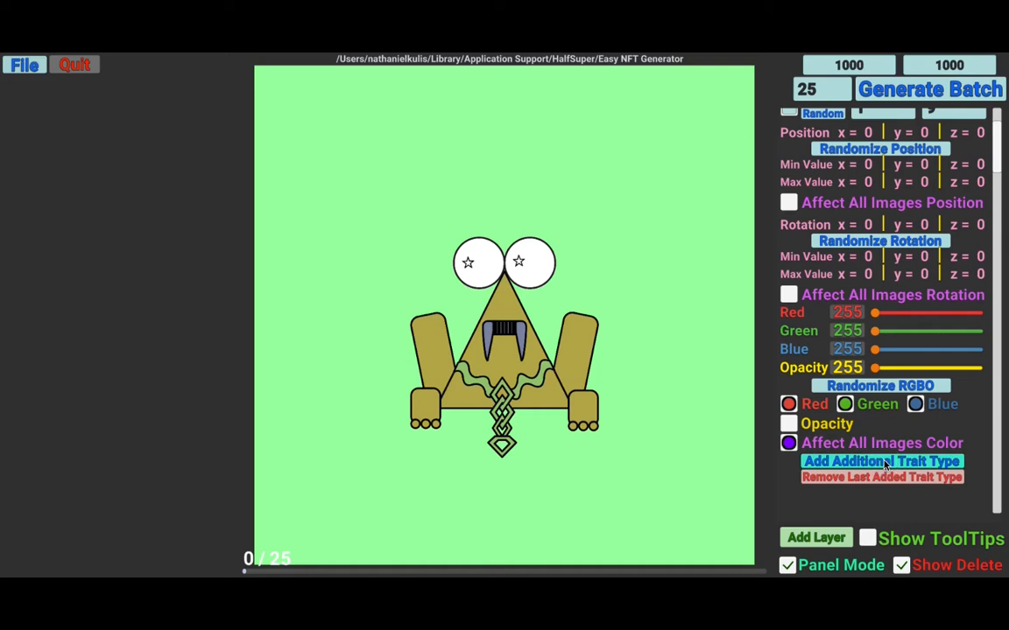
click(884, 464)
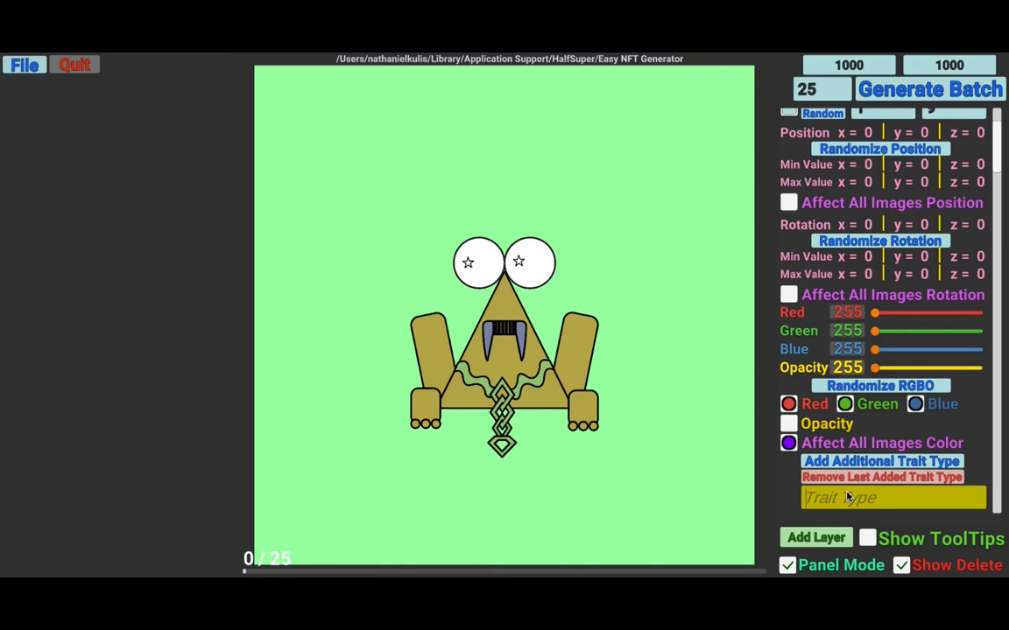
text(Fancy Level)
- Add a new layer named Hats with layer order 0
scroll(774, 336, up, 2)
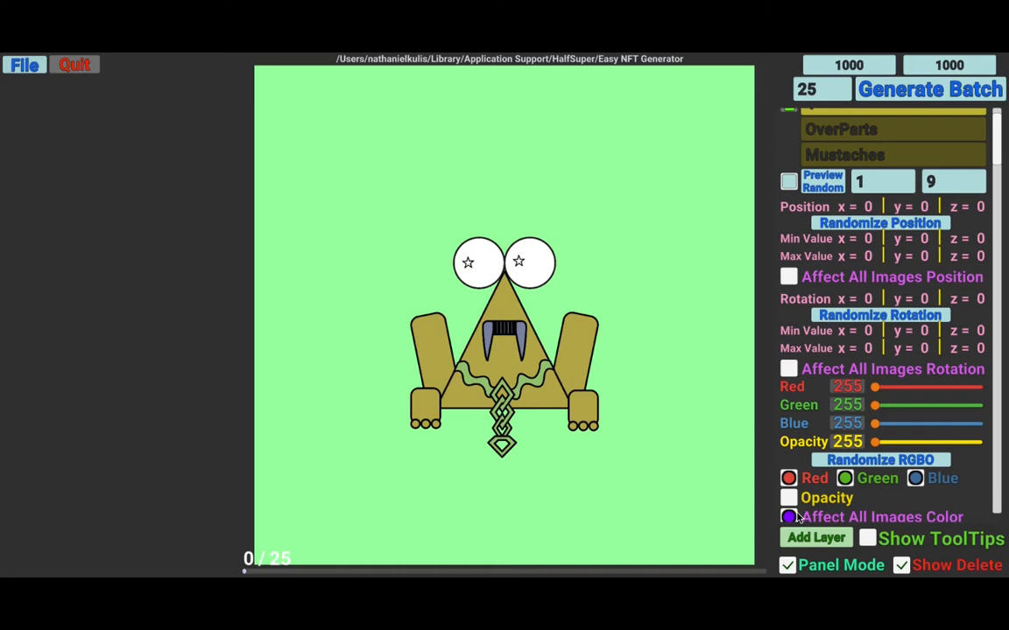
click(814, 537)
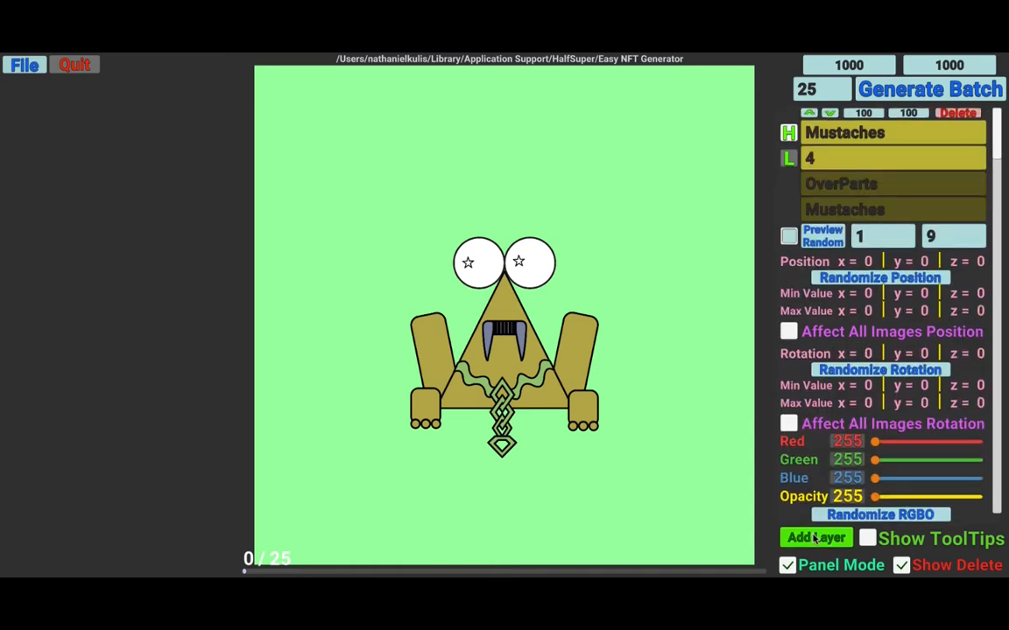
click(814, 538)
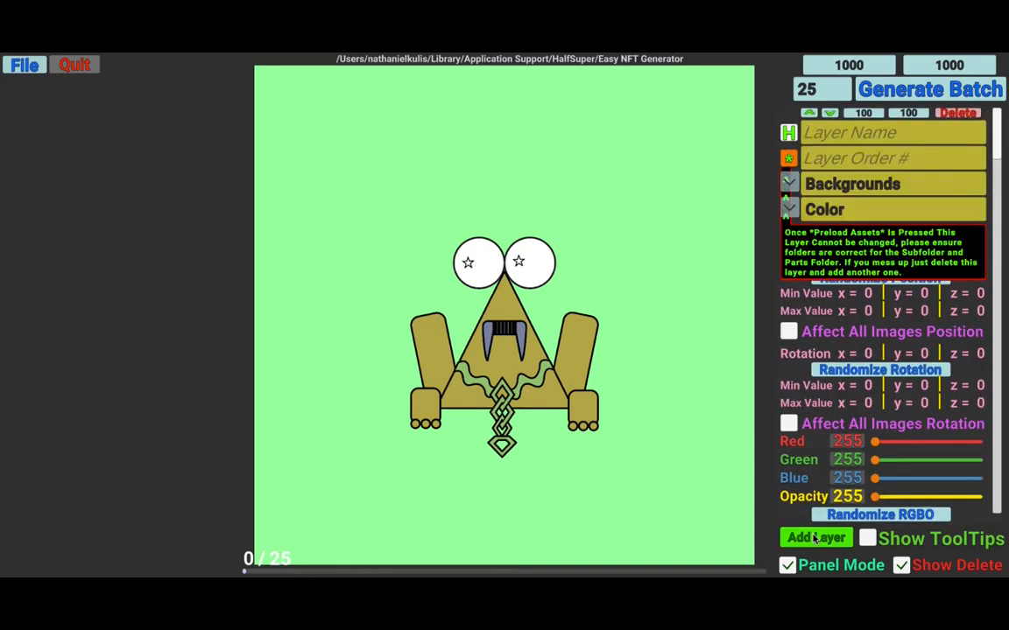
click(860, 134)
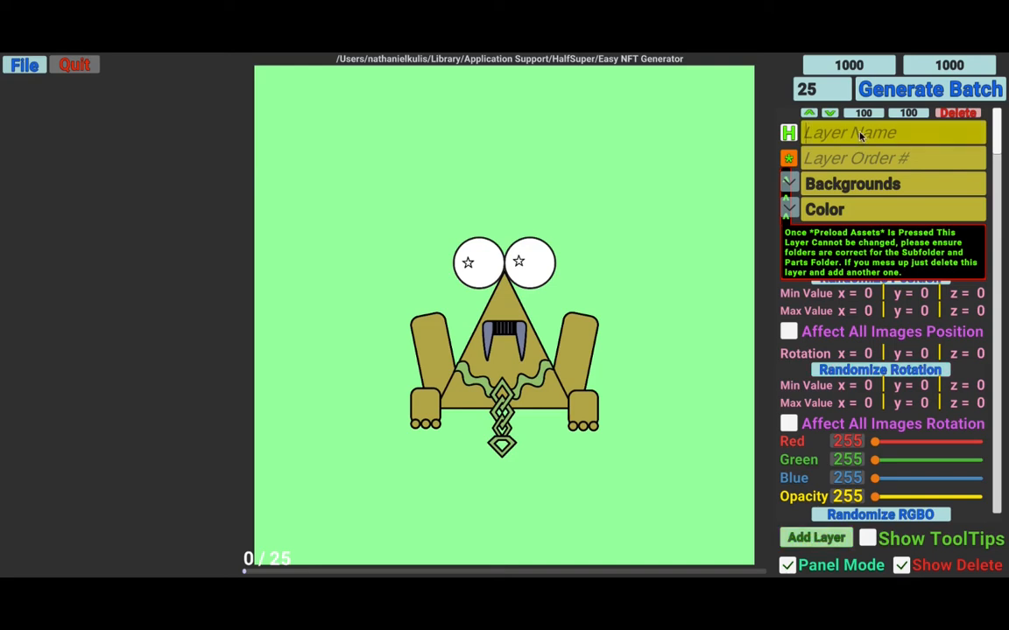
text(Hats)
click(867, 158)
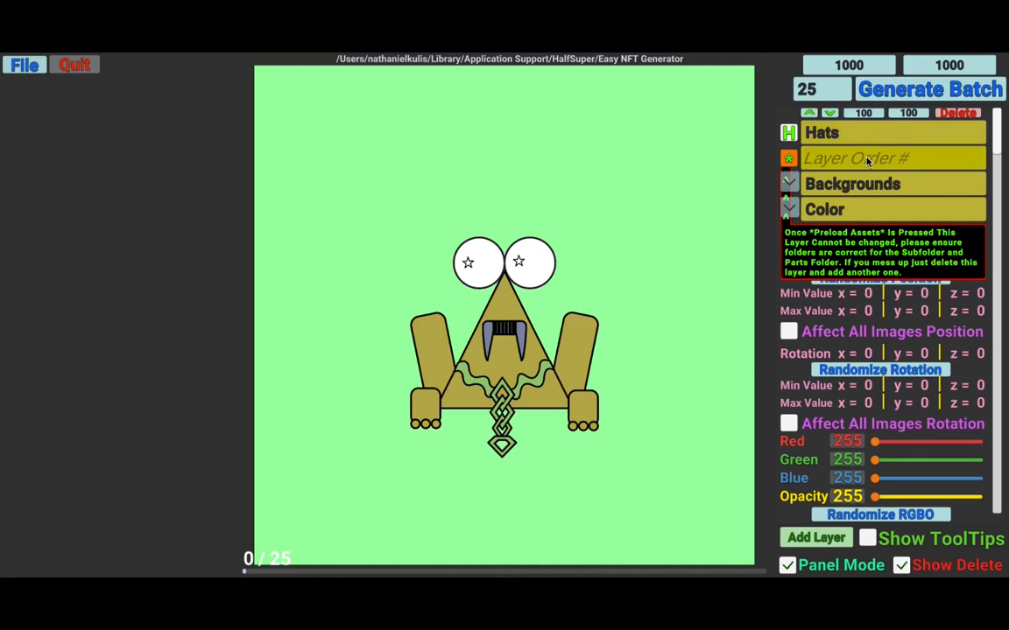
text(0)
- Set the Hats layer's subfolder to UnderParts with parts folder Hats, then preload its assets
click(791, 186)
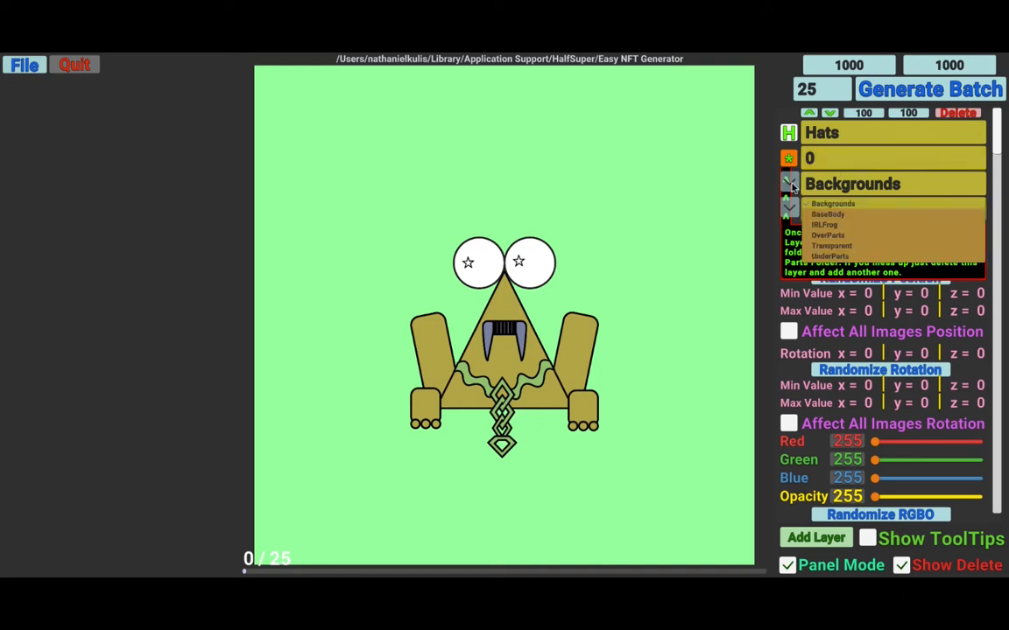
click(830, 256)
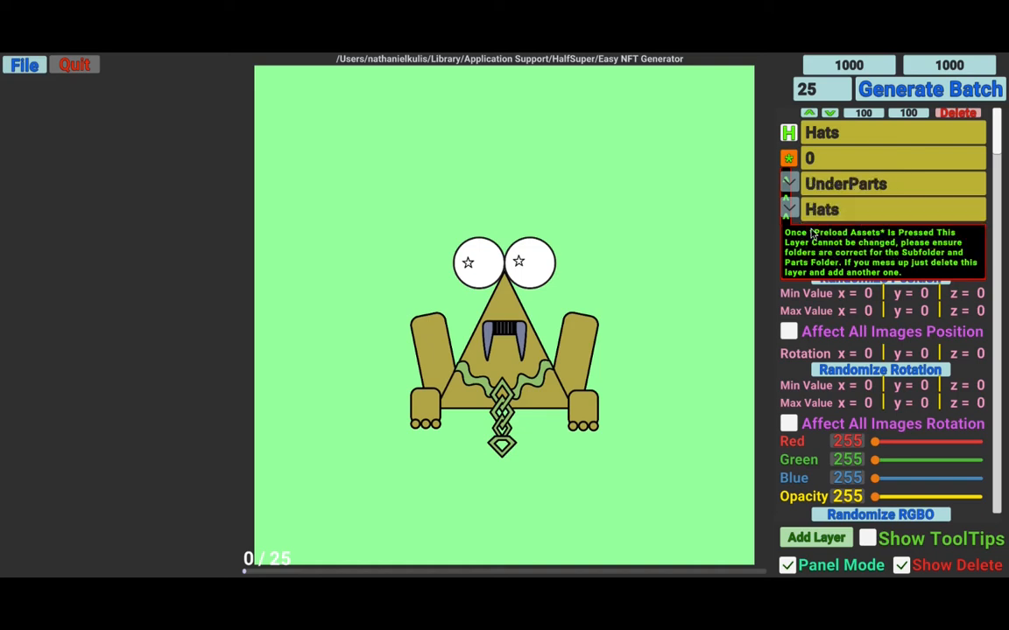
click(789, 159)
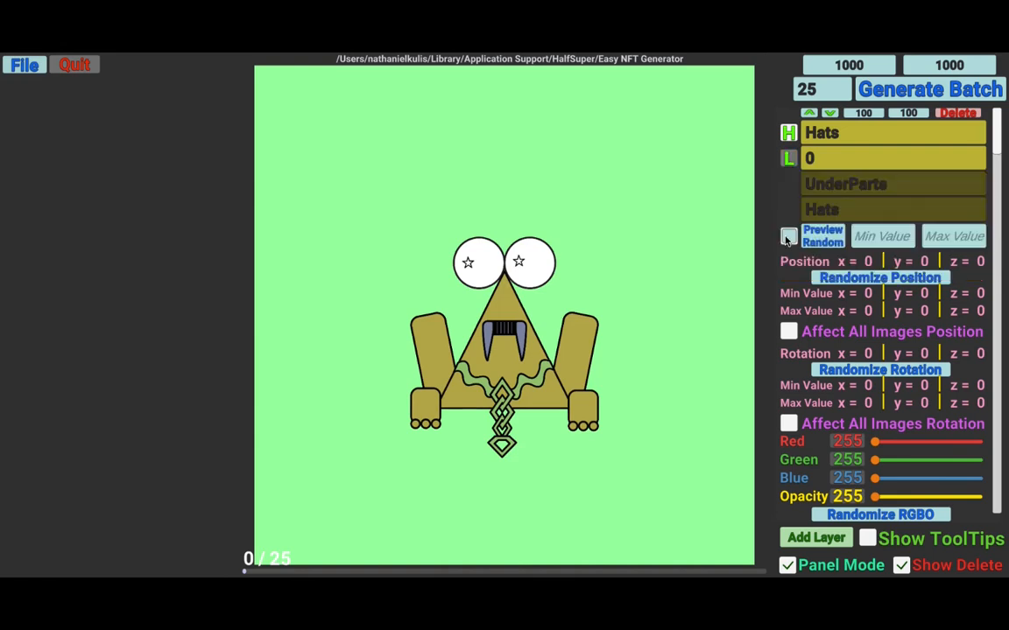
- Toggle off all Hats traits except NoHat in the trait list, then preview a random hat
click(788, 238)
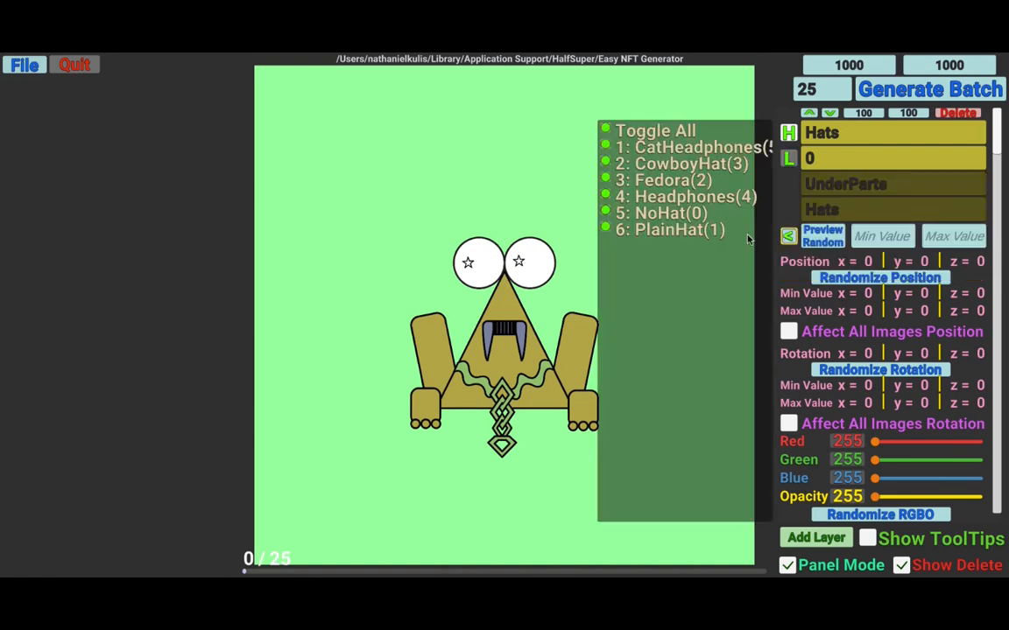
click(608, 130)
click(606, 214)
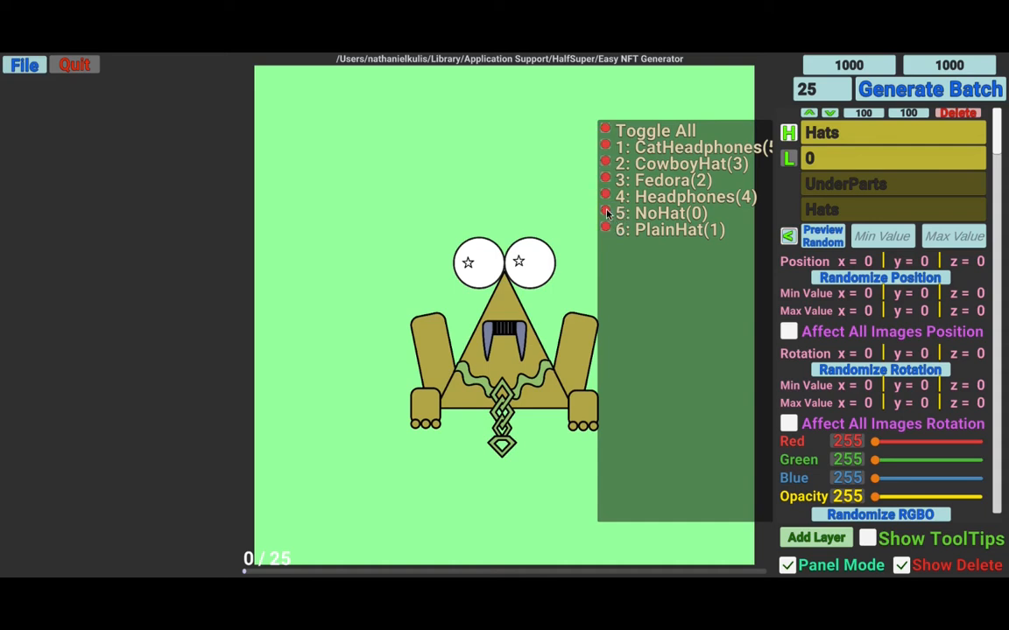
click(606, 214)
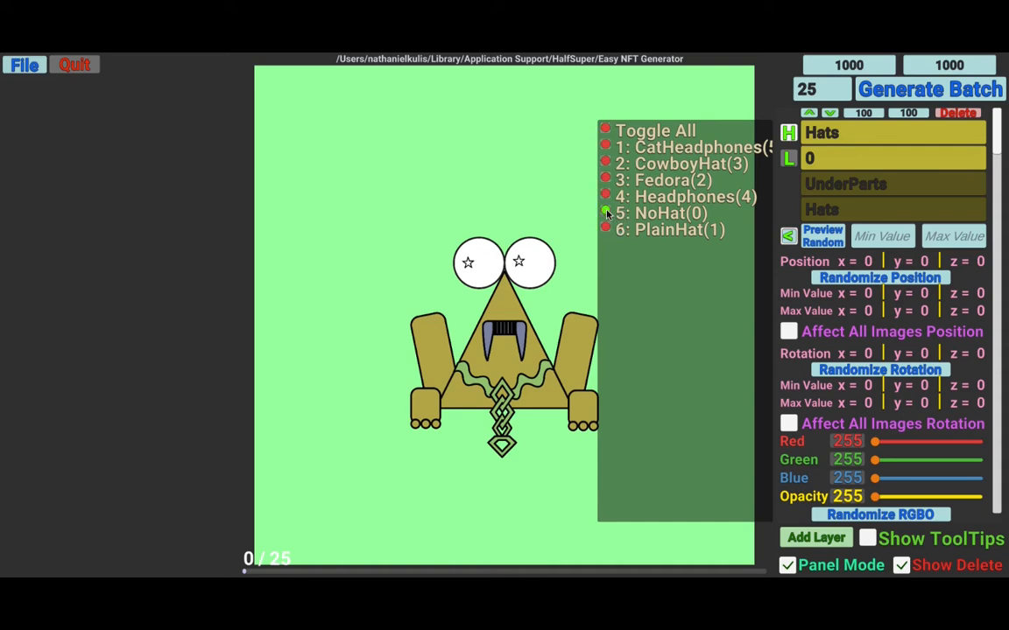
click(820, 242)
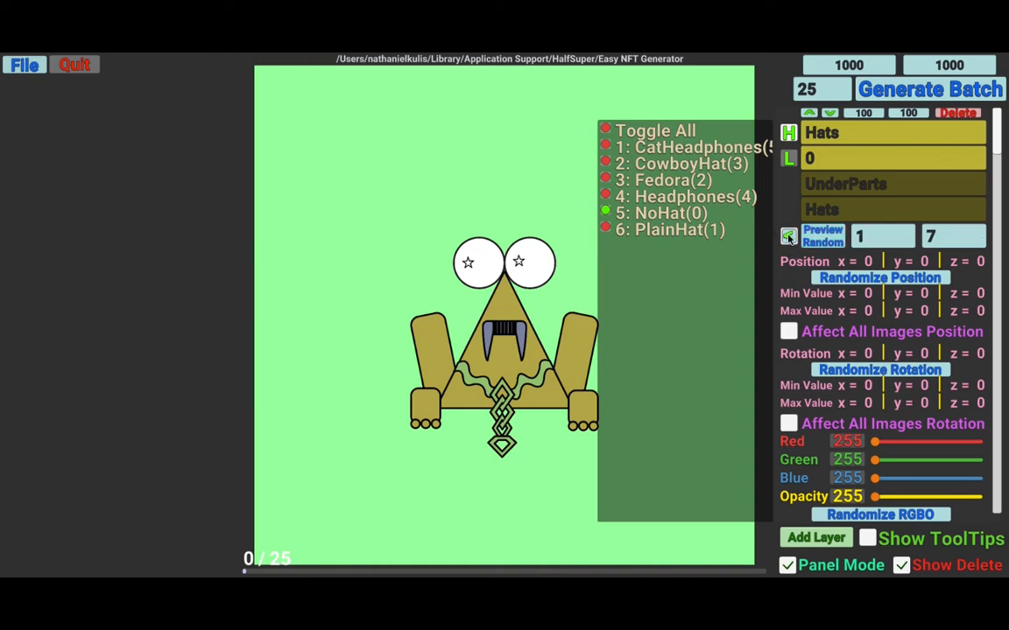
click(789, 237)
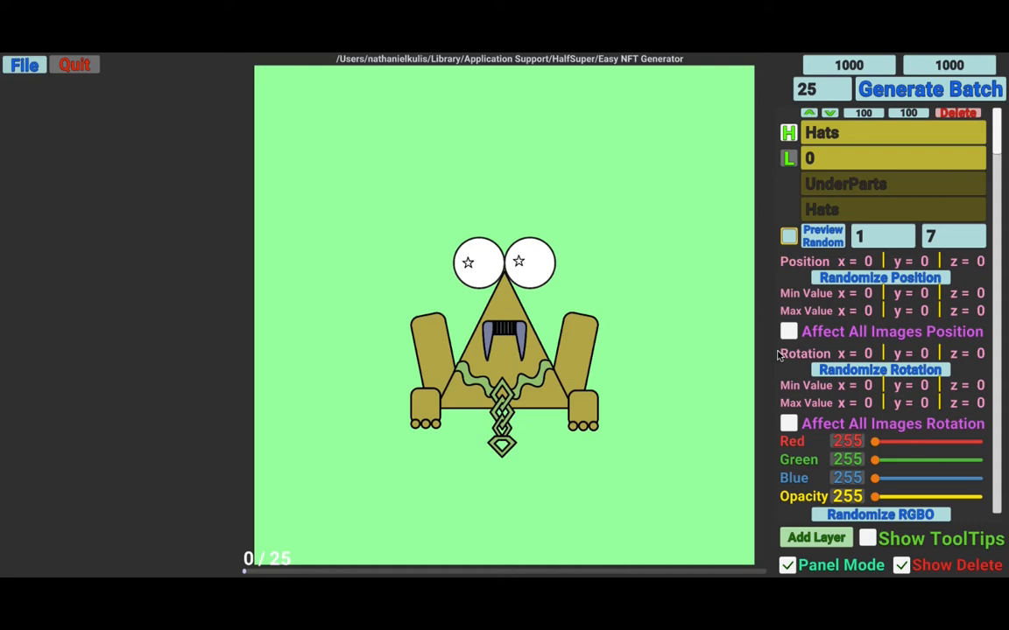
scroll(778, 354, down, 2)
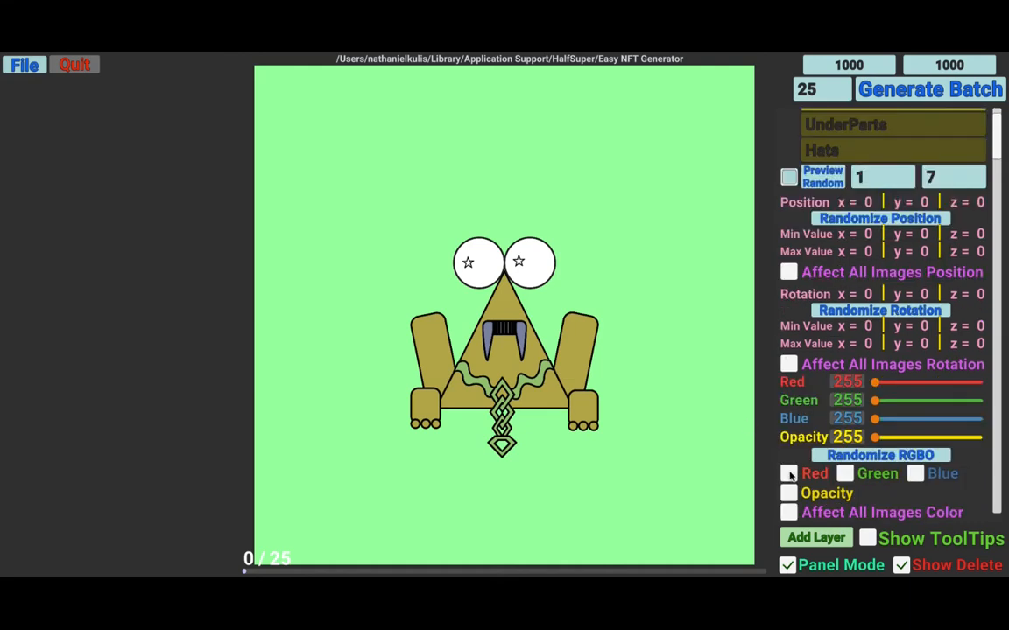
- Enable randomized red, green and blue color for the Hats layer and apply the color to all images
click(844, 475)
click(845, 474)
click(914, 474)
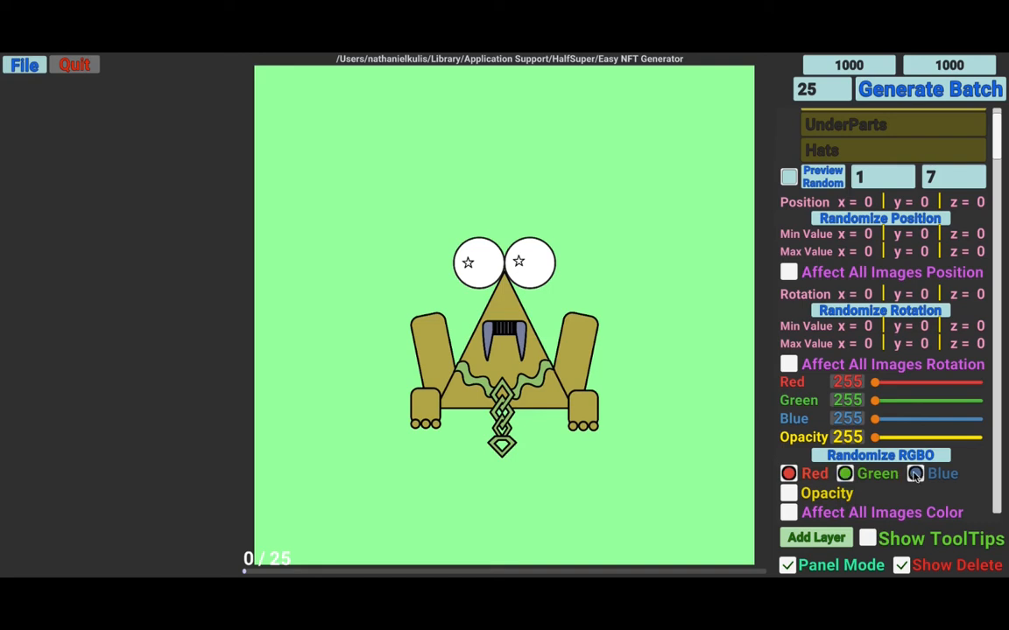
click(788, 514)
- Add an additional trait type named Hat Power to the Hats layer
scroll(776, 471, down, 2)
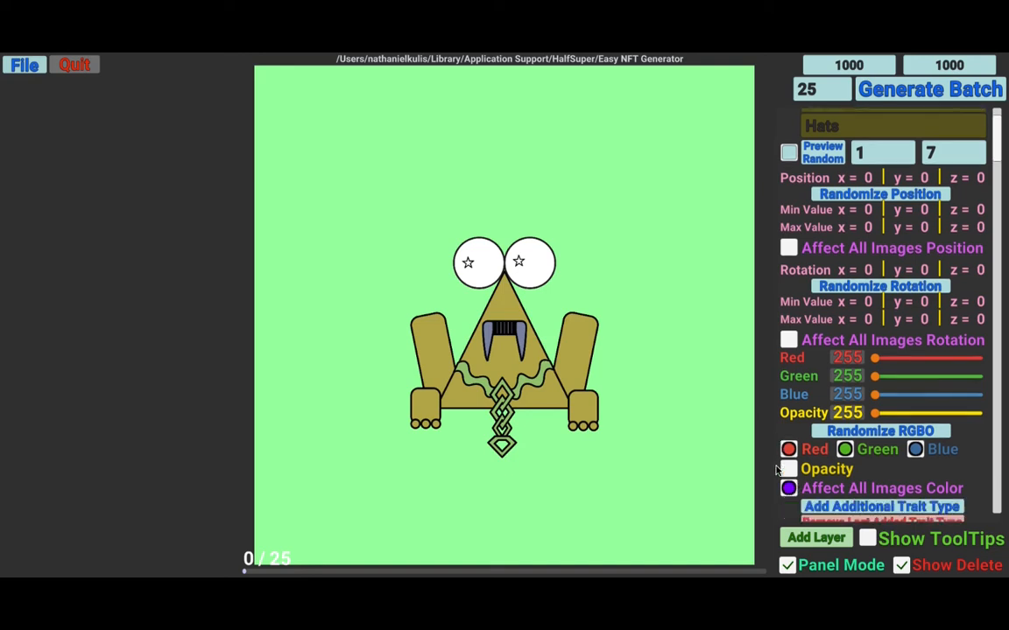
scroll(780, 394, down, 1)
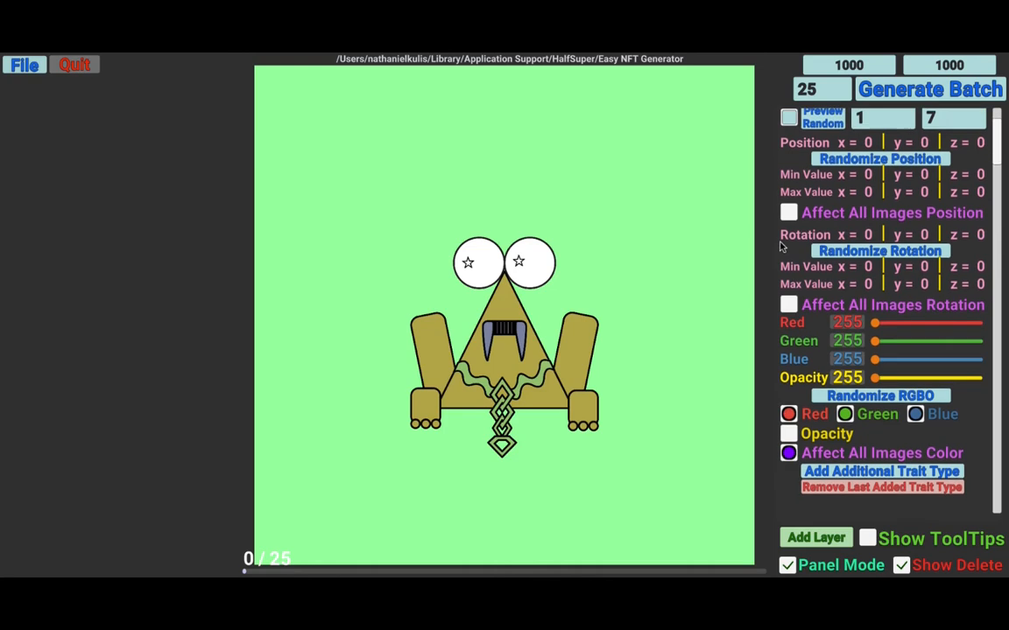
click(860, 476)
click(860, 475)
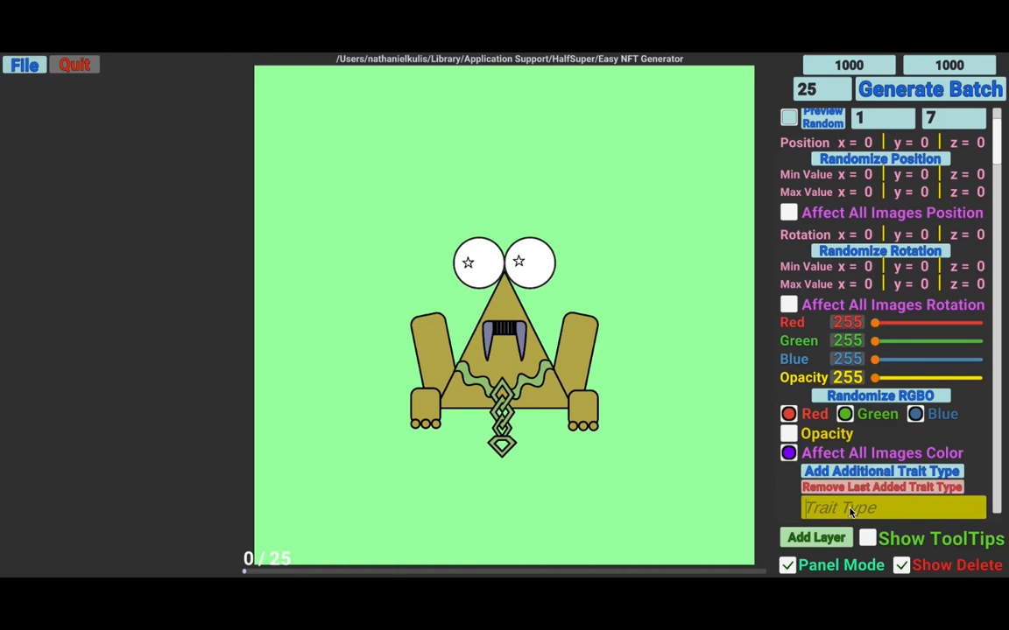
click(849, 512)
text(Hat Power)
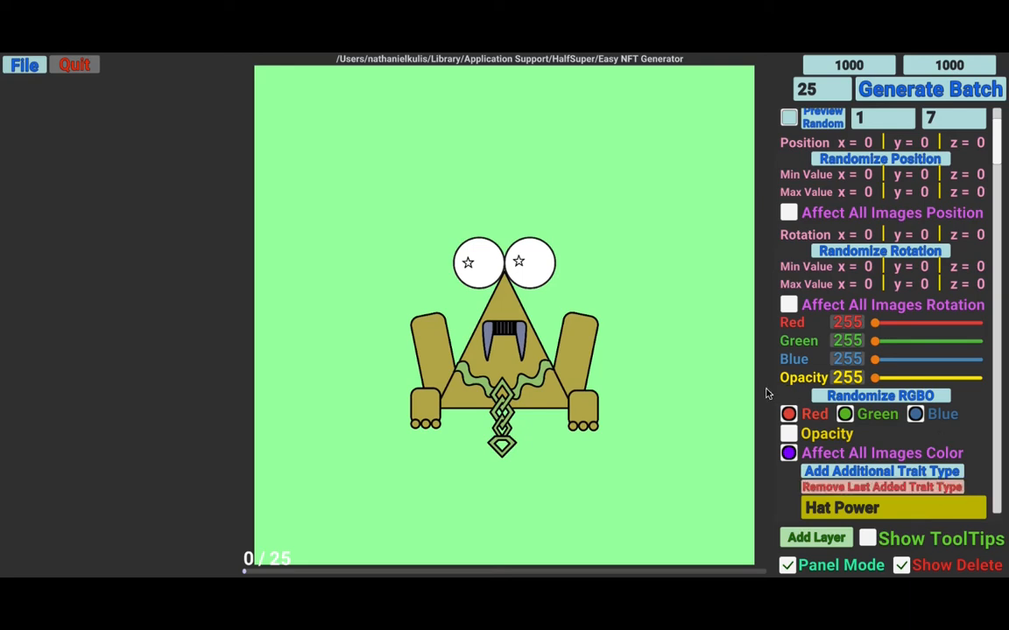
- Generate the batch of 25 images
scroll(767, 393, up, 5)
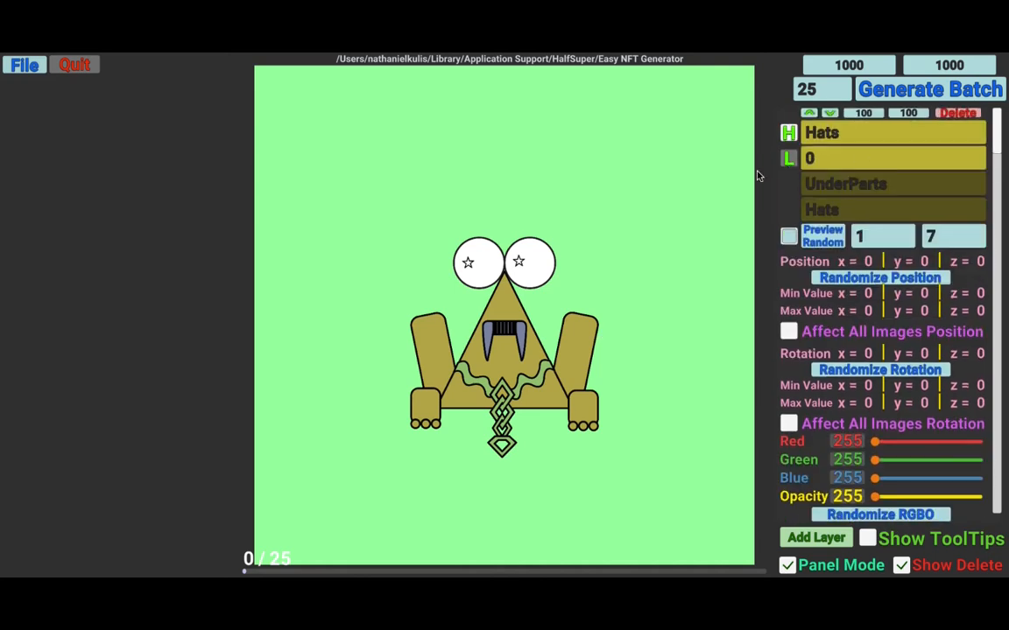
click(952, 92)
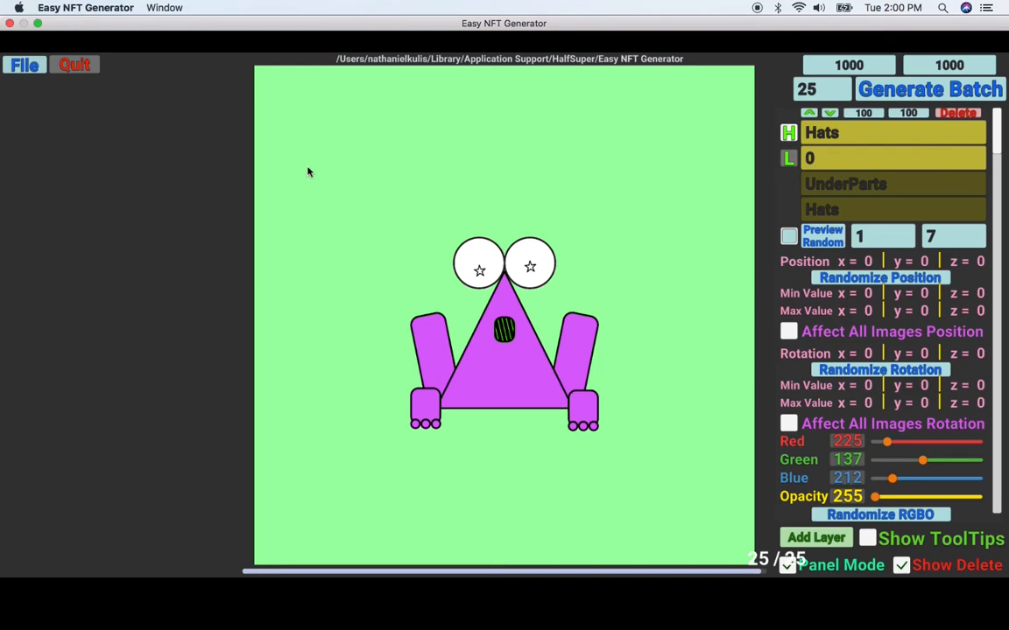
- Open the created output folder in Finder and expand the _CreatedAssets and _CreatedData folders
click(26, 68)
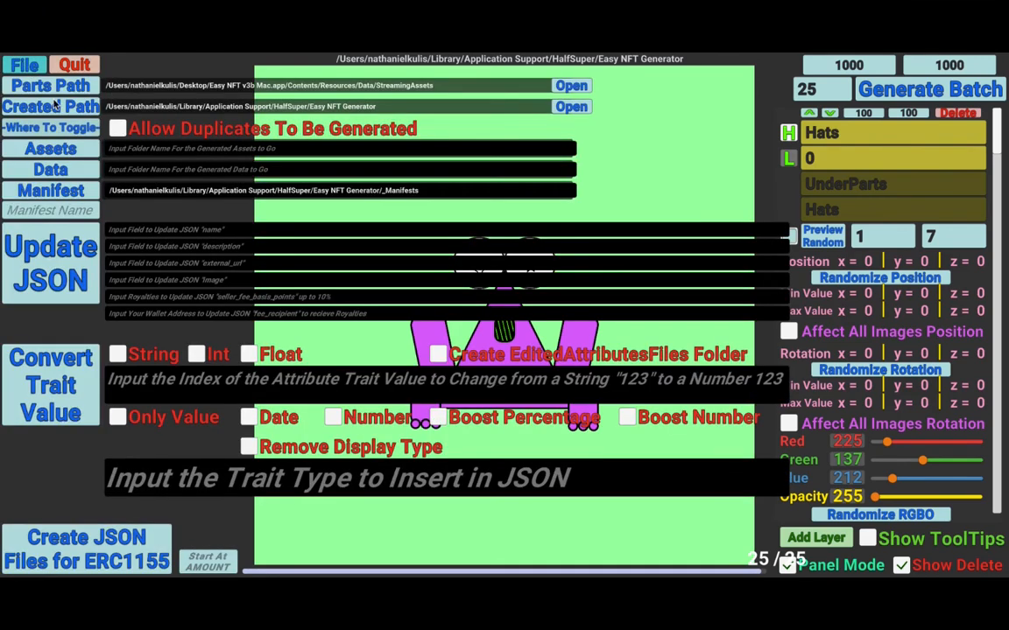
click(570, 111)
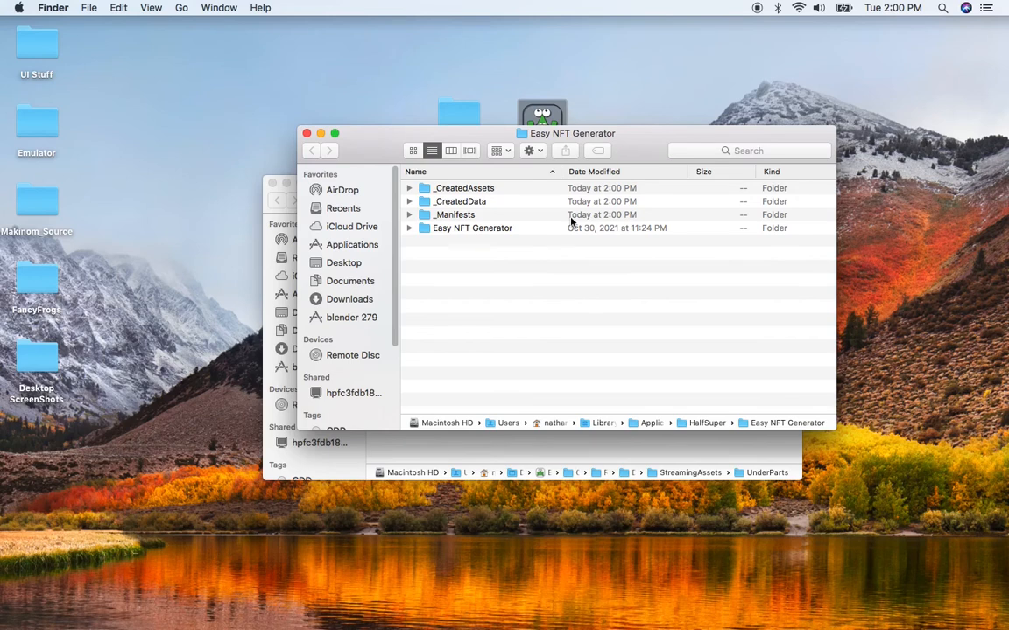
click(409, 190)
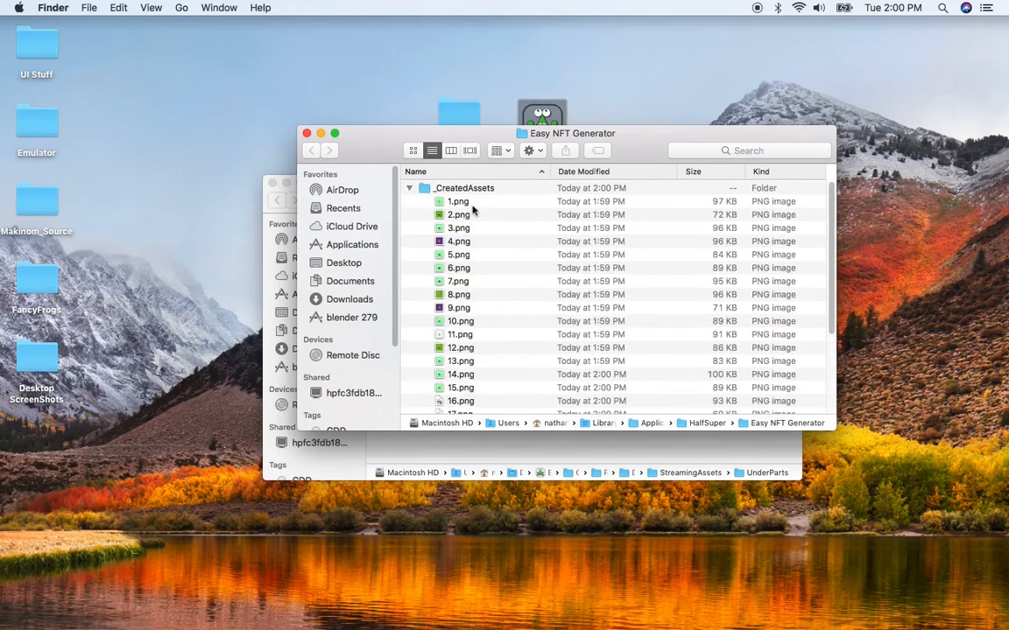
click(472, 203)
scroll(465, 291, down, 1)
scroll(465, 291, down, 6)
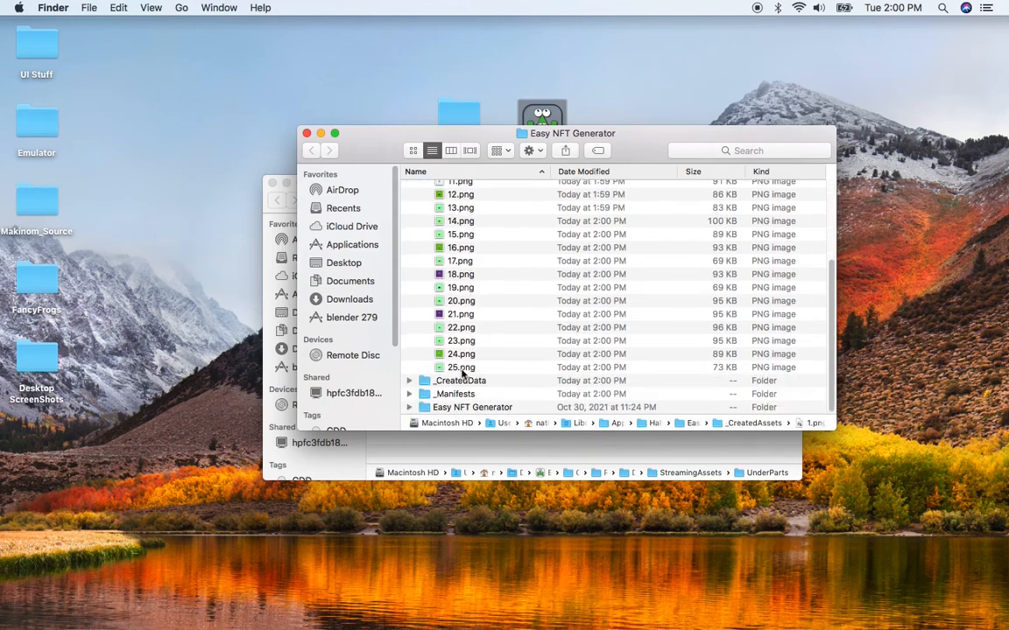
click(409, 382)
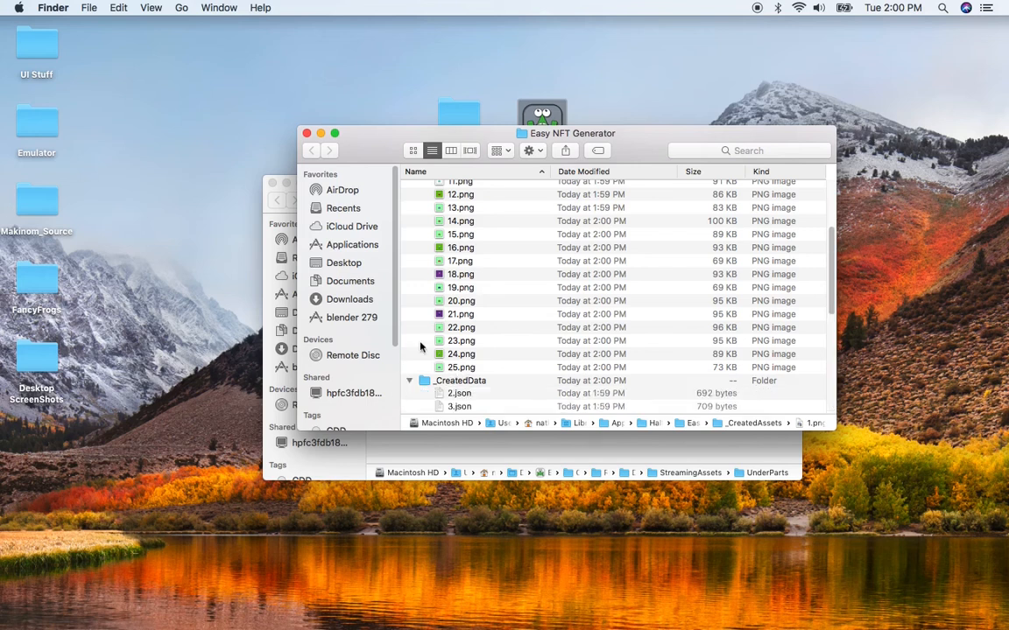
- Open the generated image 23.png and its metadata file 23.json
scroll(422, 328, down, 3)
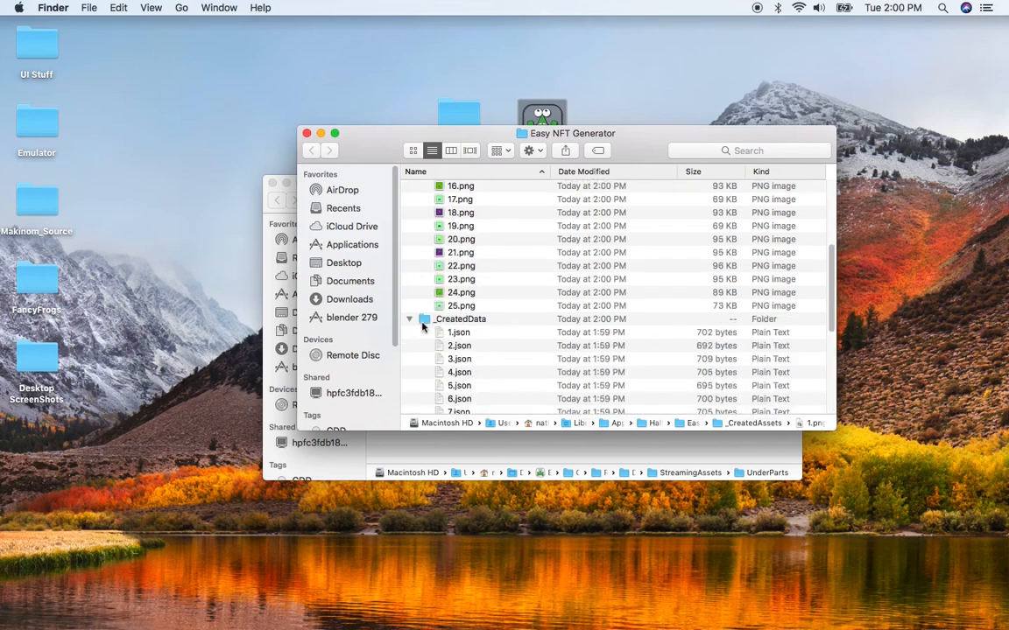
scroll(422, 327, down, 2)
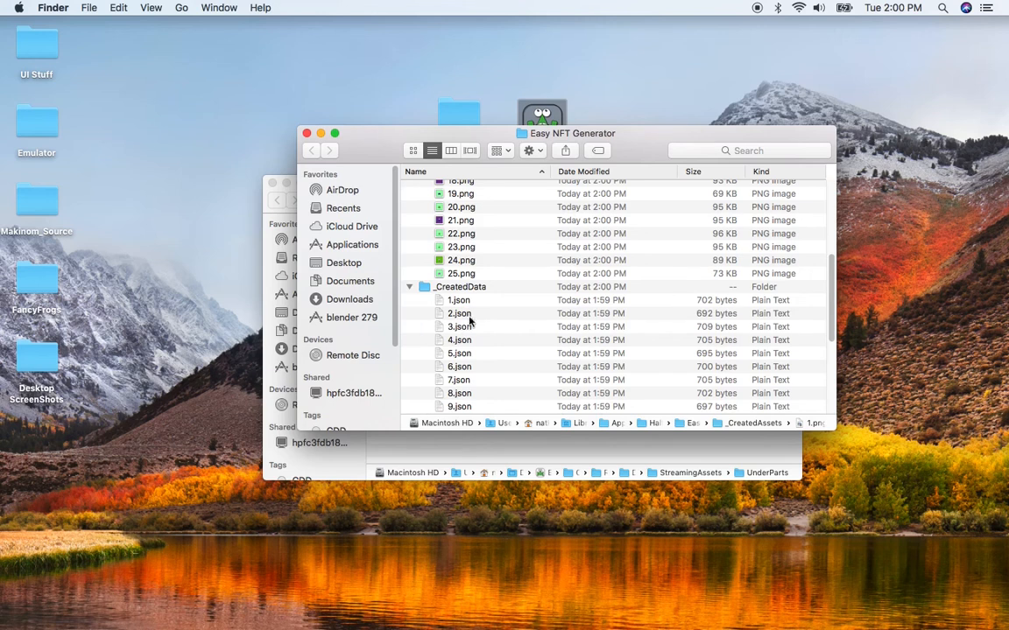
scroll(462, 313, down, 2)
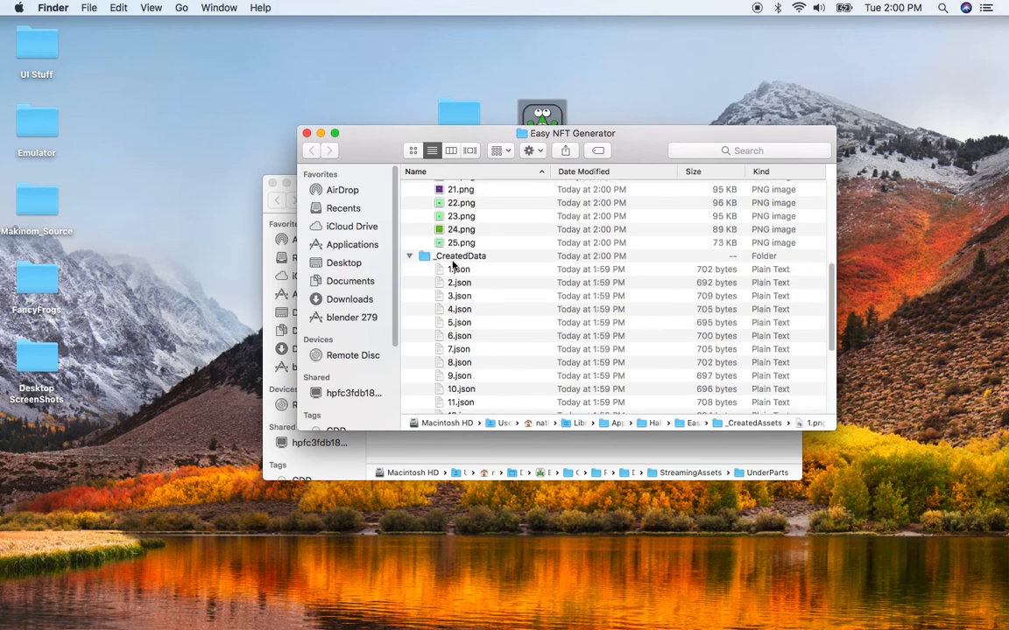
click(461, 217)
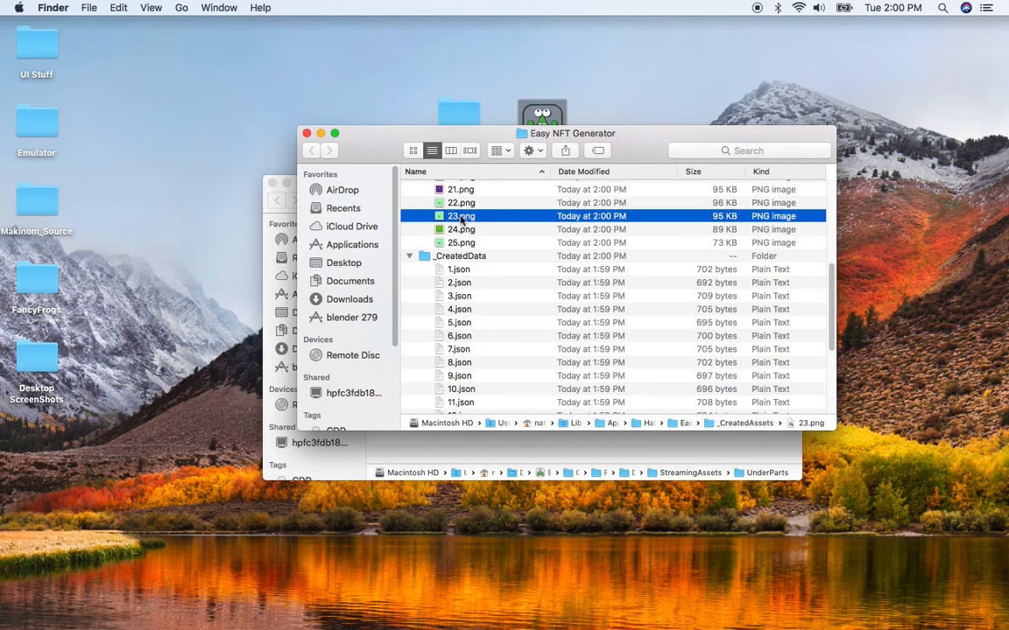
double_click(462, 220)
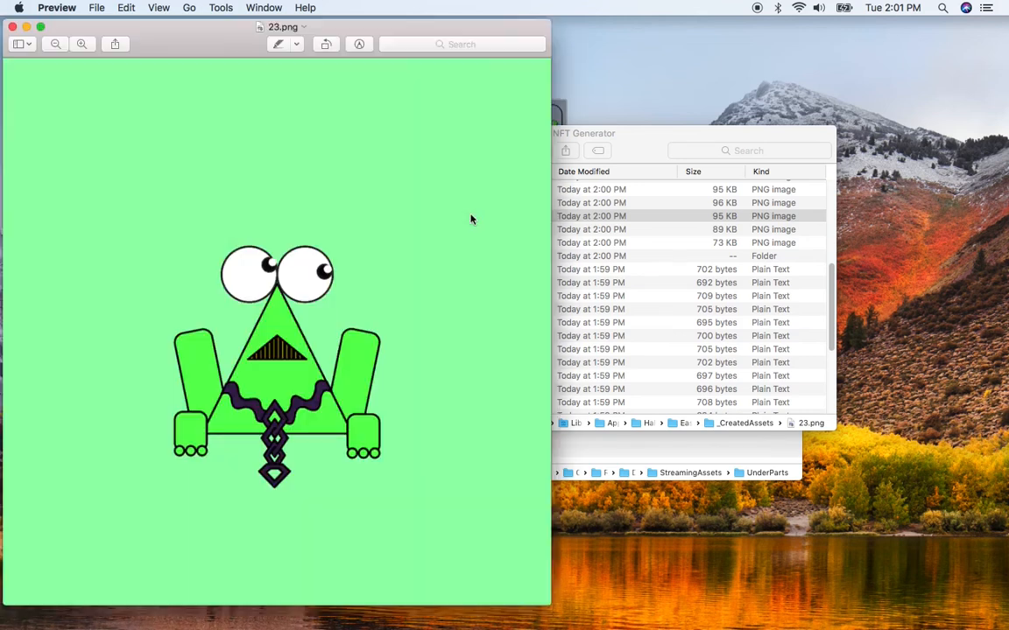
click(628, 146)
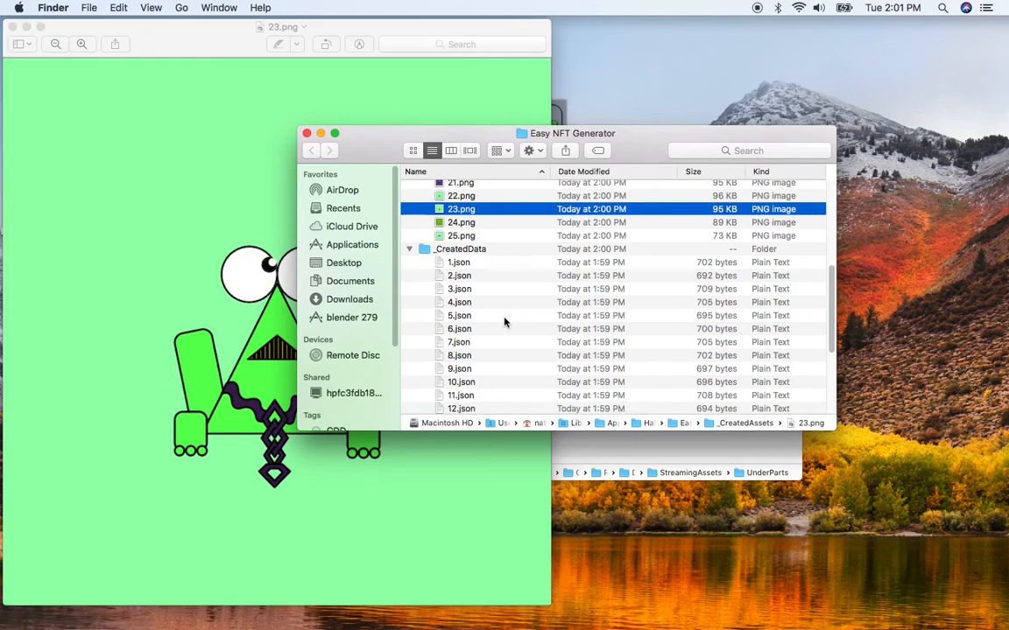
scroll(505, 323, down, 5)
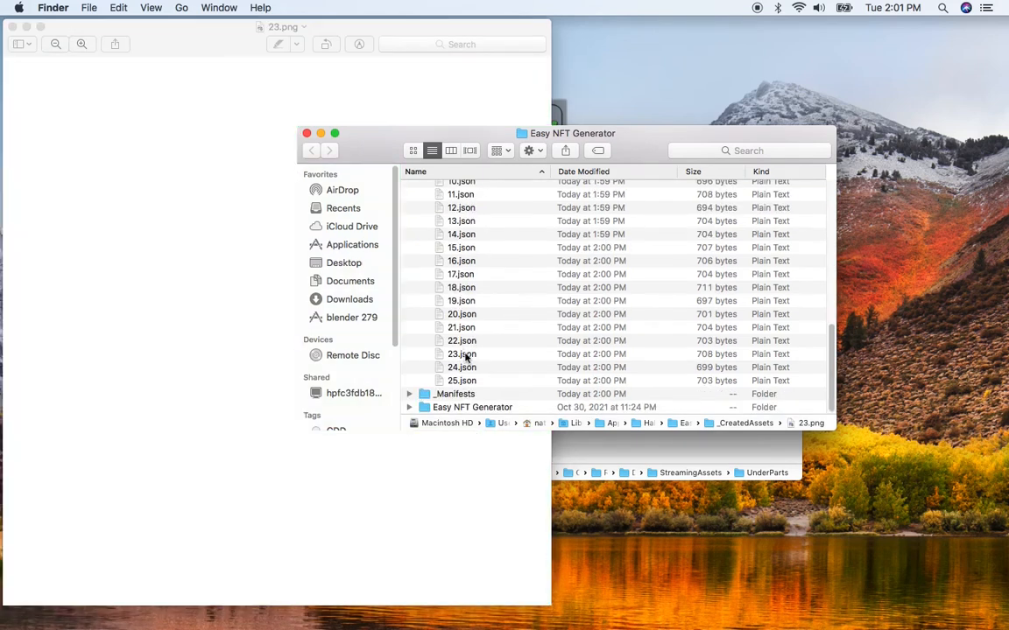
click(465, 356)
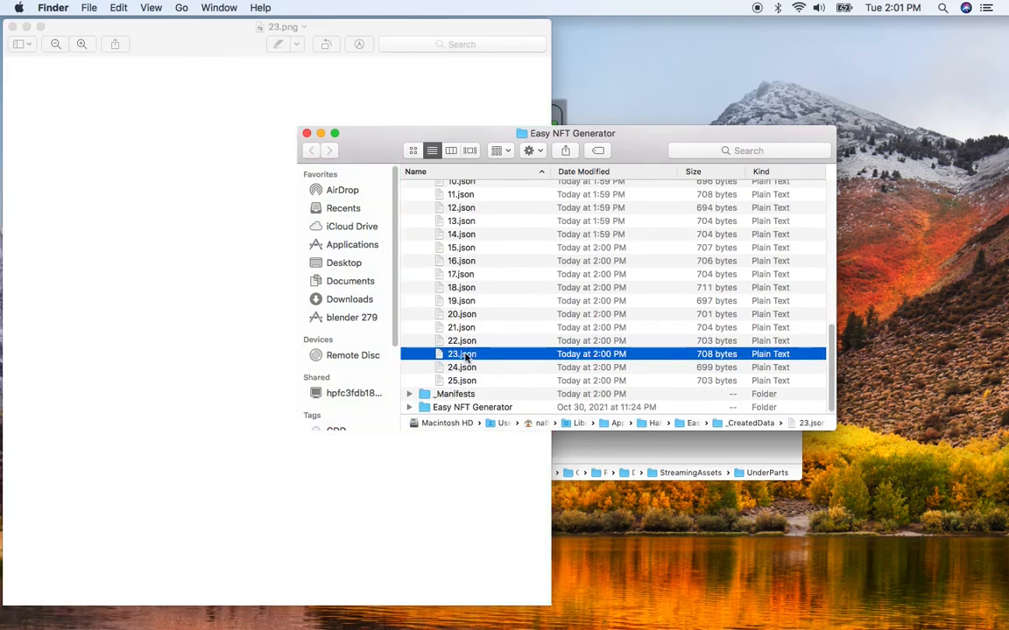
double_click(464, 356)
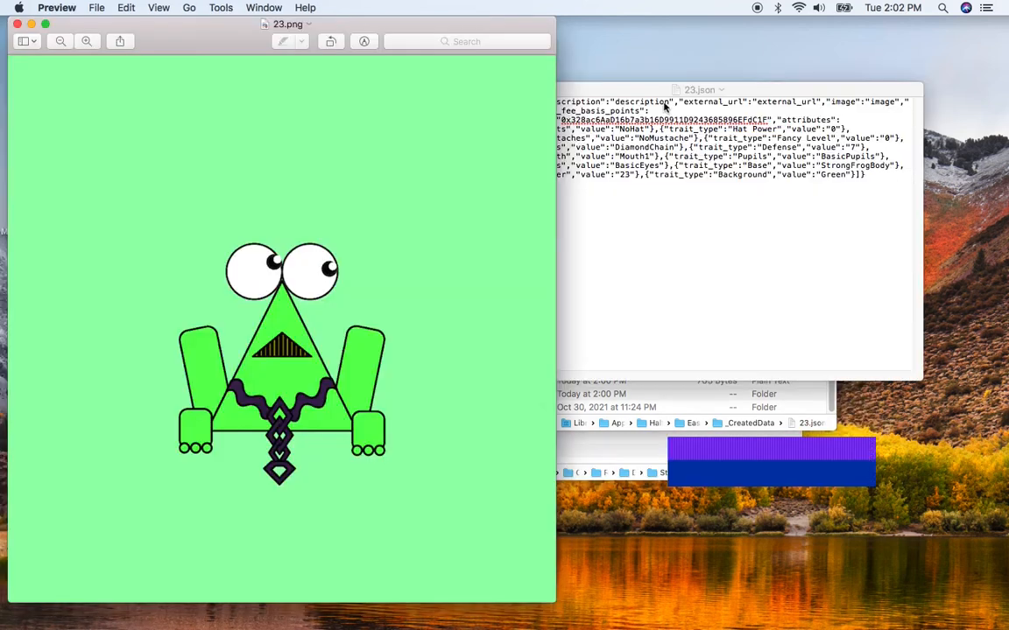
- Examine the trait attributes listed in the 23.json metadata
click(647, 91)
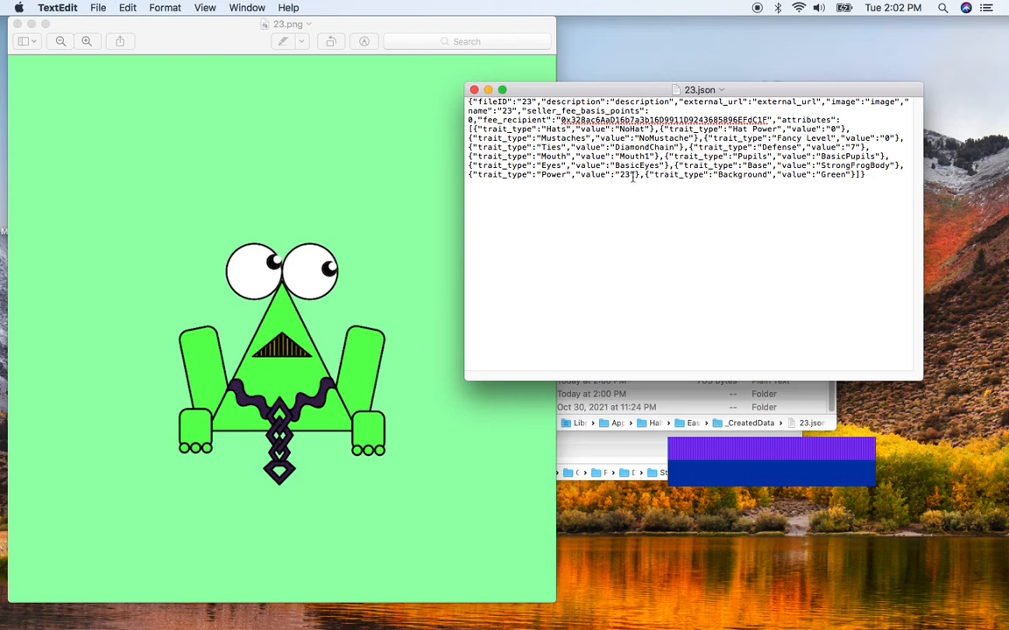
click(850, 178)
drag(817, 176, 851, 178)
click(837, 165)
click(614, 147)
double_click(661, 147)
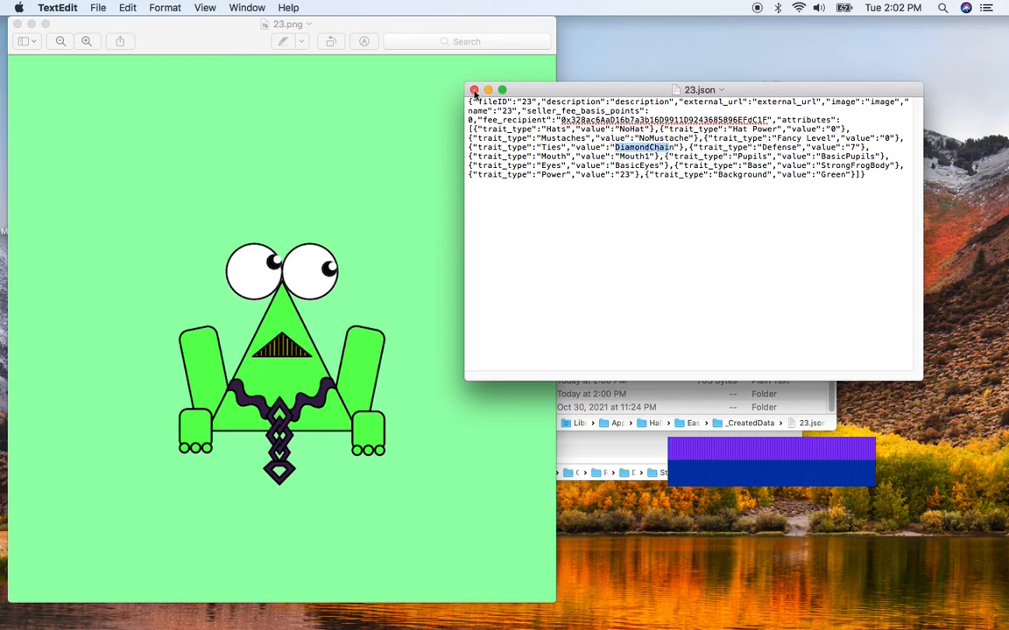
- Close the JSON, image and Finder windows, switch back to Easy NFT Generator and close the file settings panel
key(super+w)
click(17, 24)
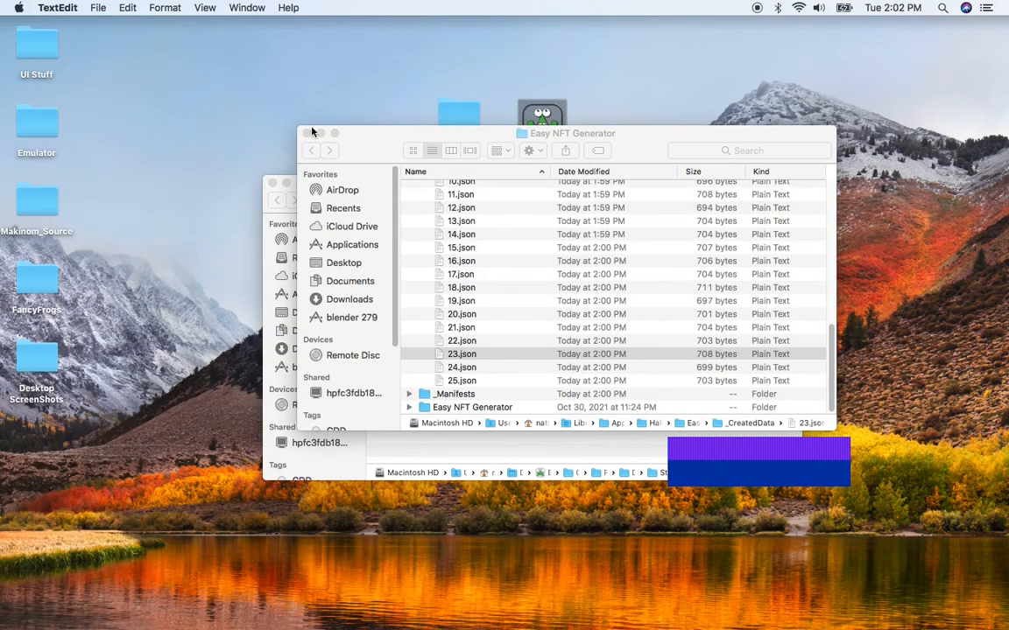
click(306, 134)
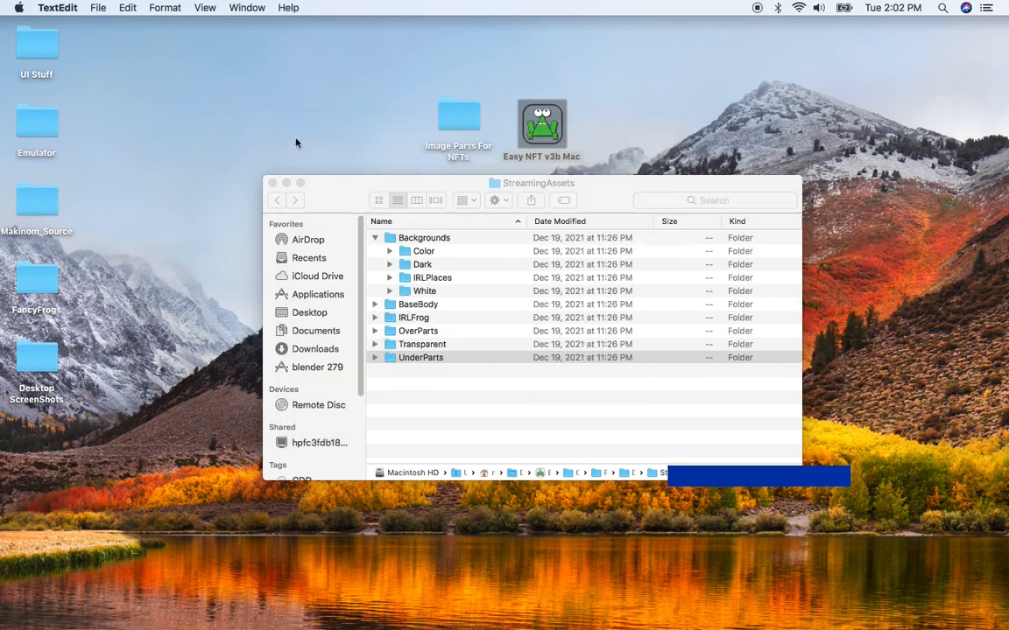
click(272, 184)
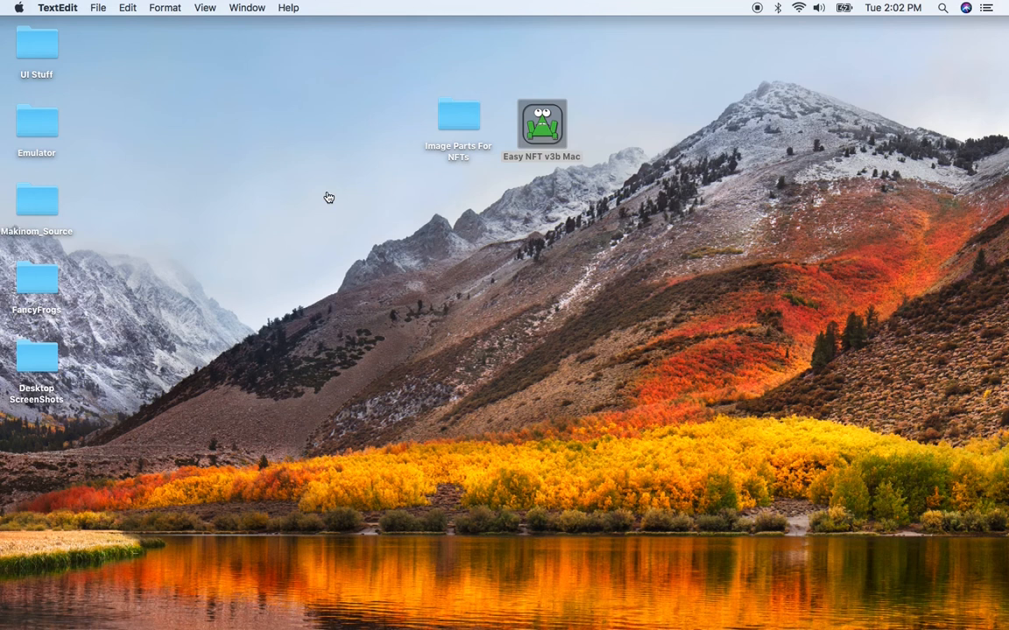
key(super+Tab)
click(452, 316)
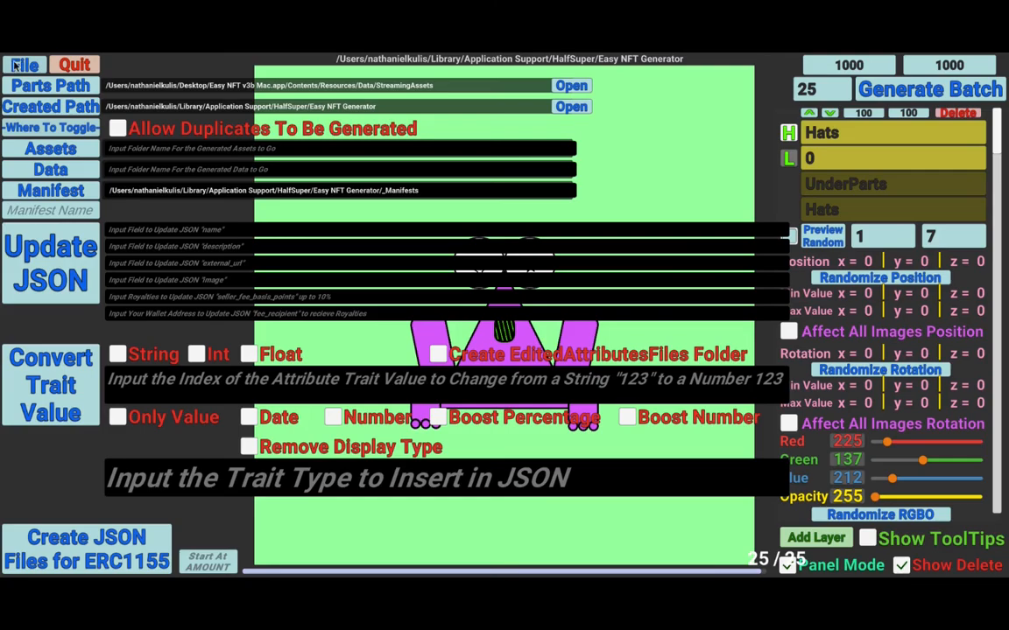
click(14, 64)
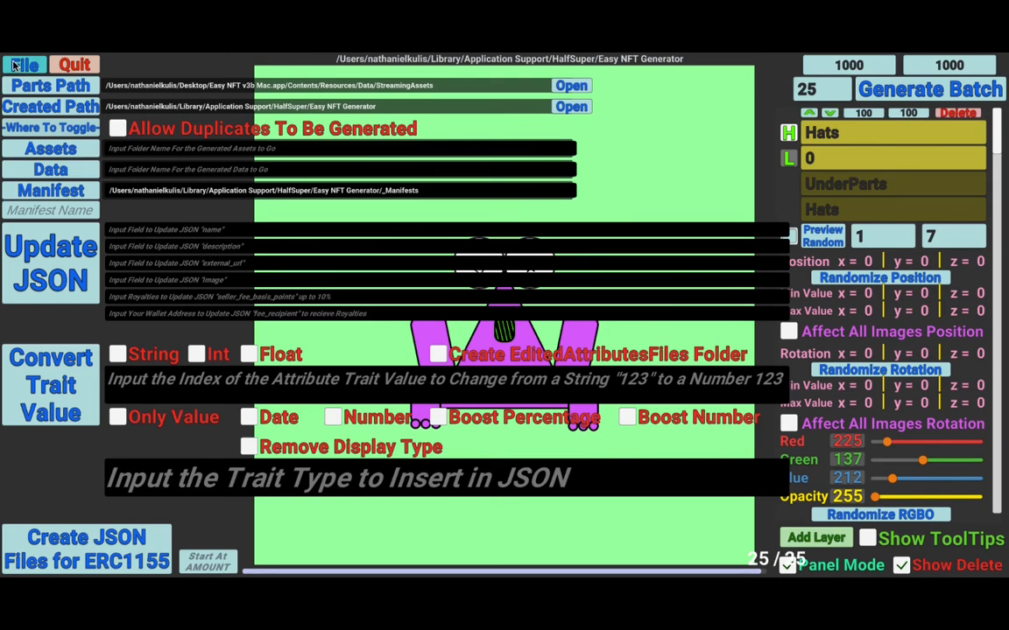
click(14, 64)
- Enable all Hats traits except NoHat in the trait list
click(790, 238)
click(791, 238)
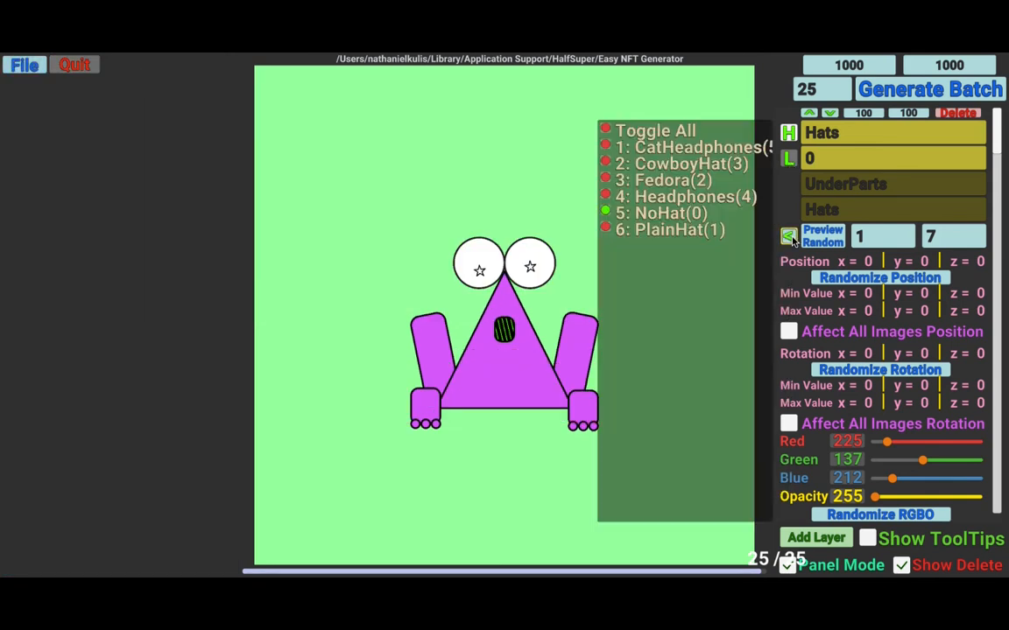
click(605, 129)
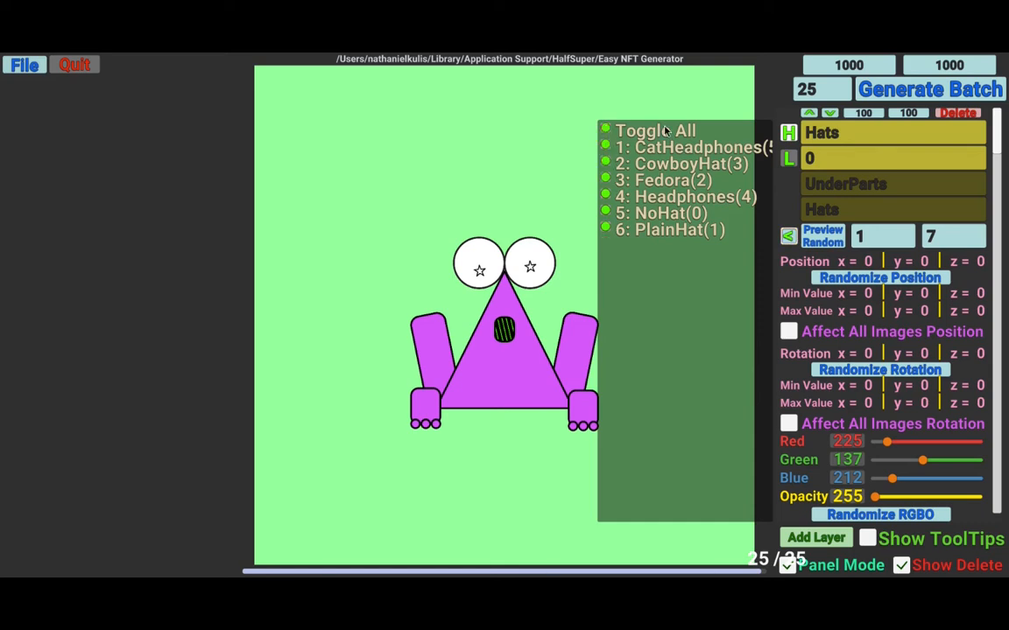
click(787, 237)
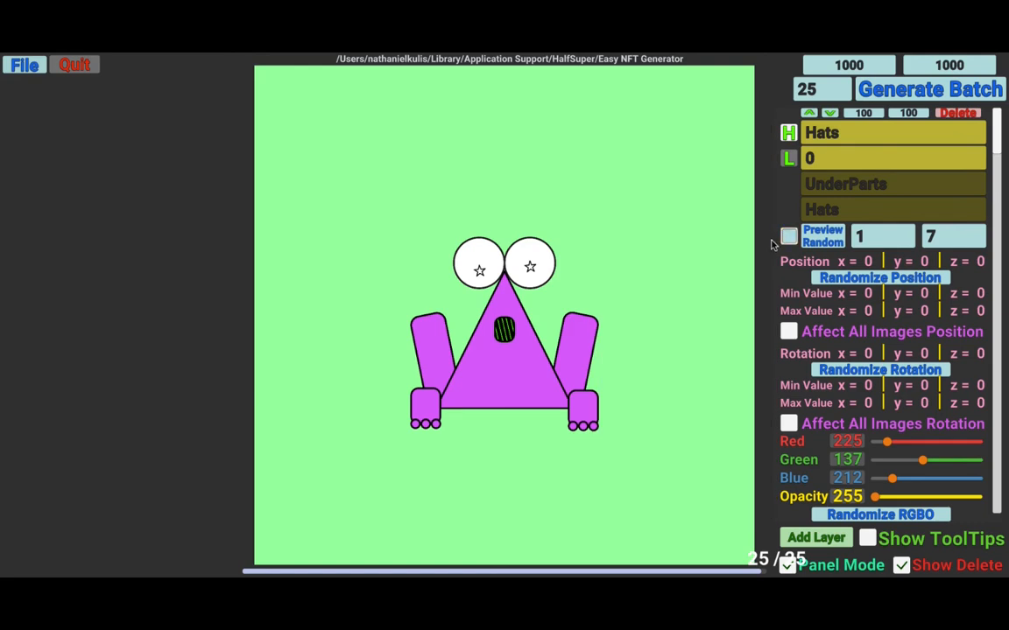
click(789, 237)
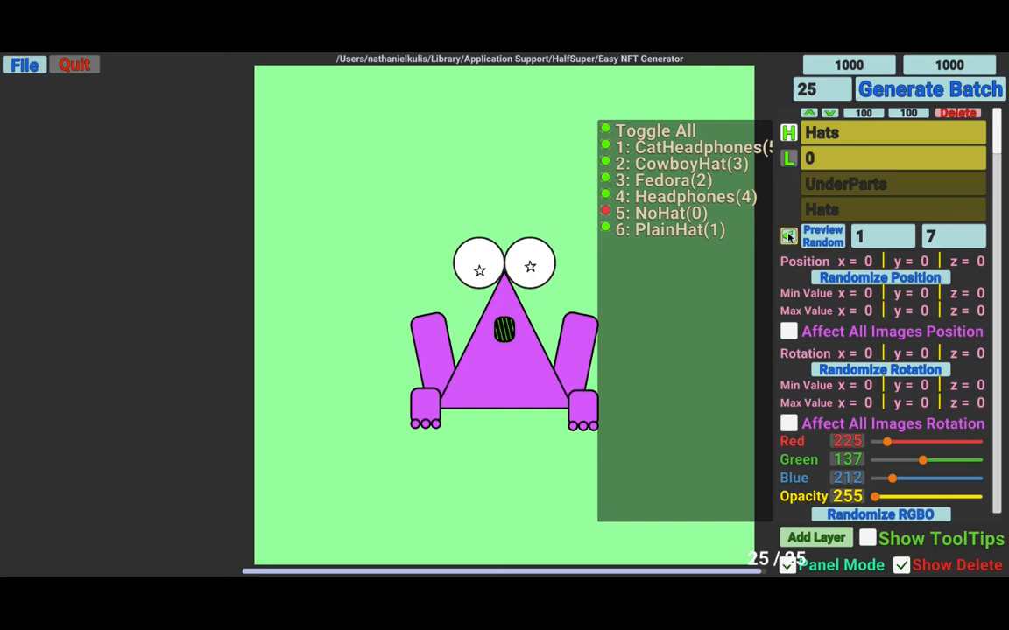
click(788, 236)
- Review the Hats layer's settings further down the panel
scroll(777, 259, down, 2)
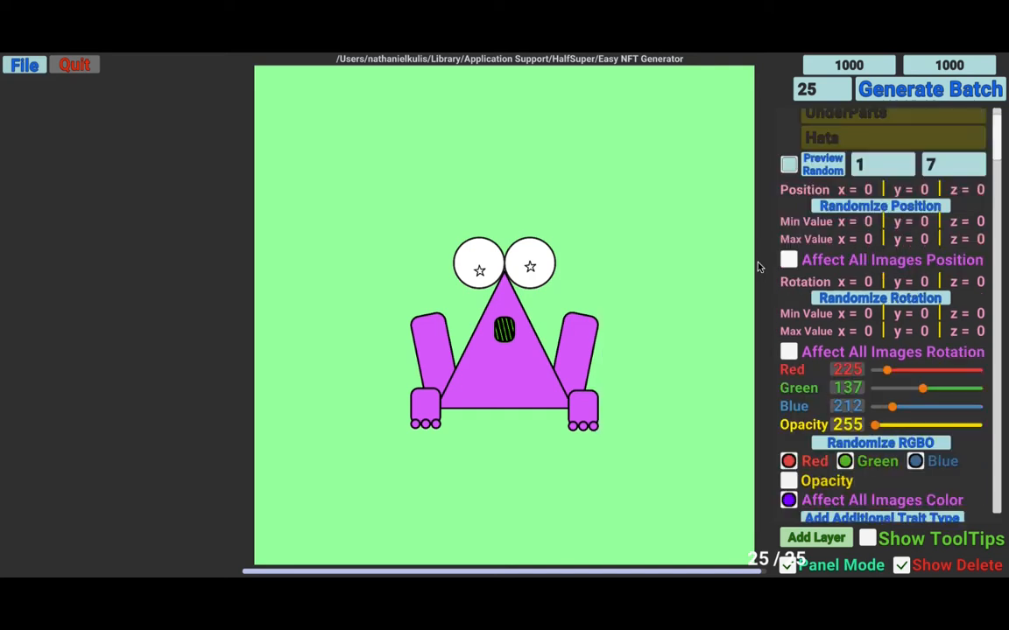
scroll(758, 268, down, 2)
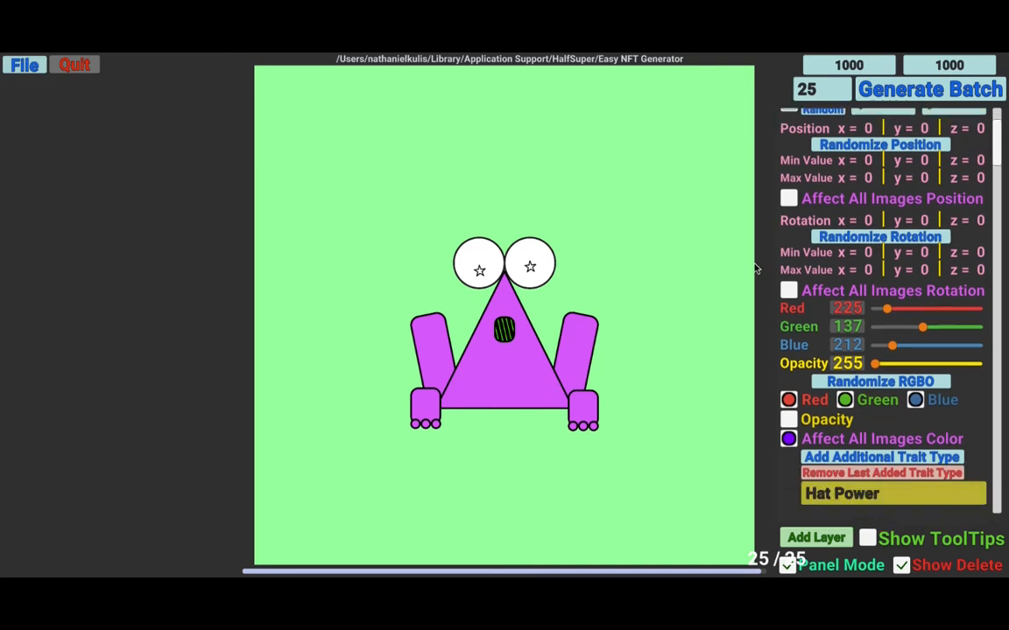
scroll(758, 267, down, 5)
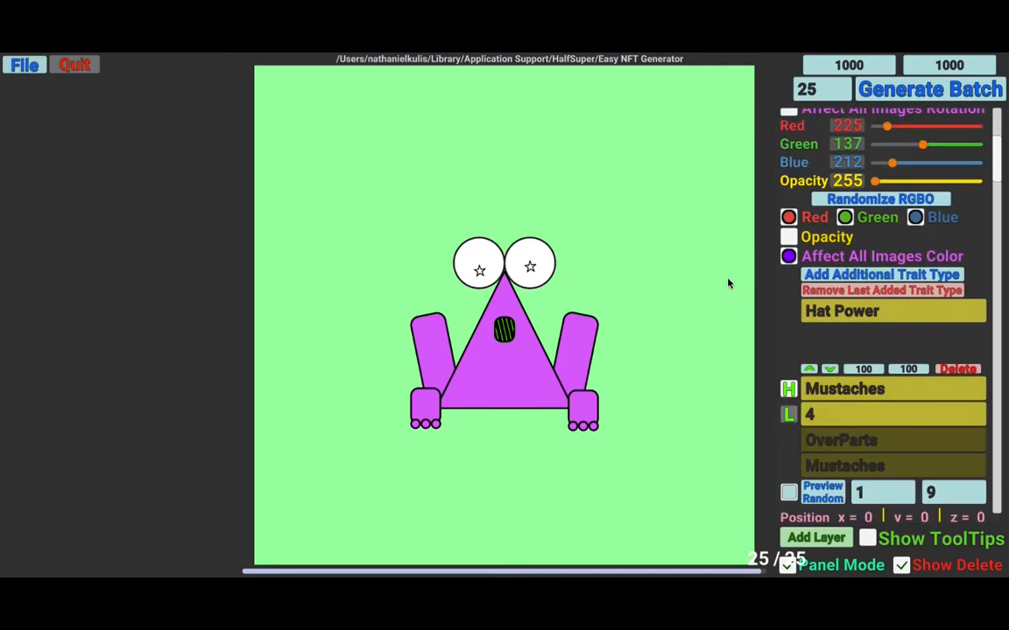
- Enable all Mustaches traits except NoMustache in the trait list
scroll(736, 333, down, 1)
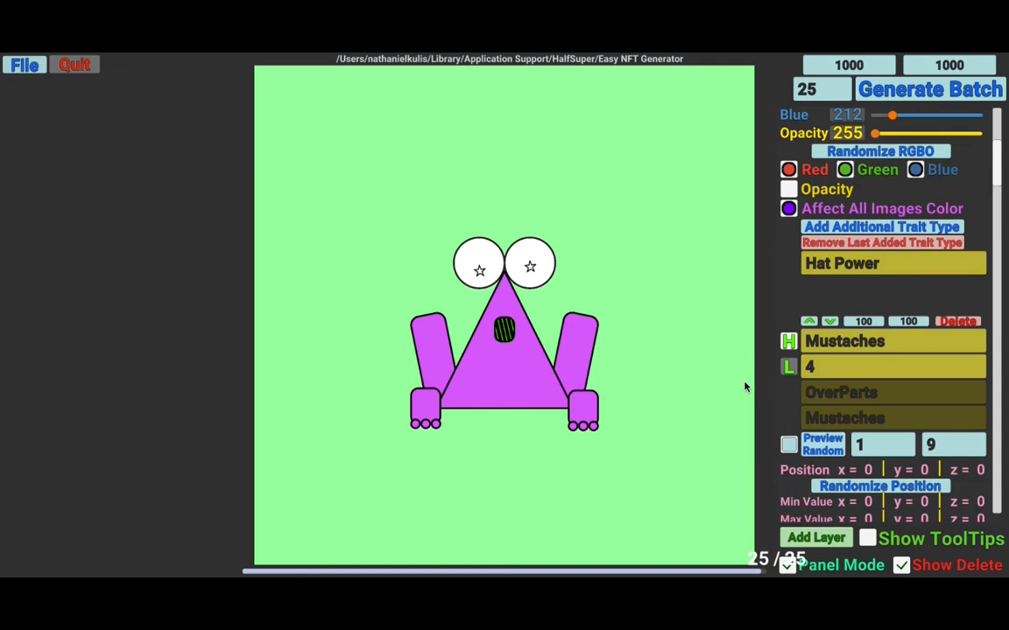
click(788, 445)
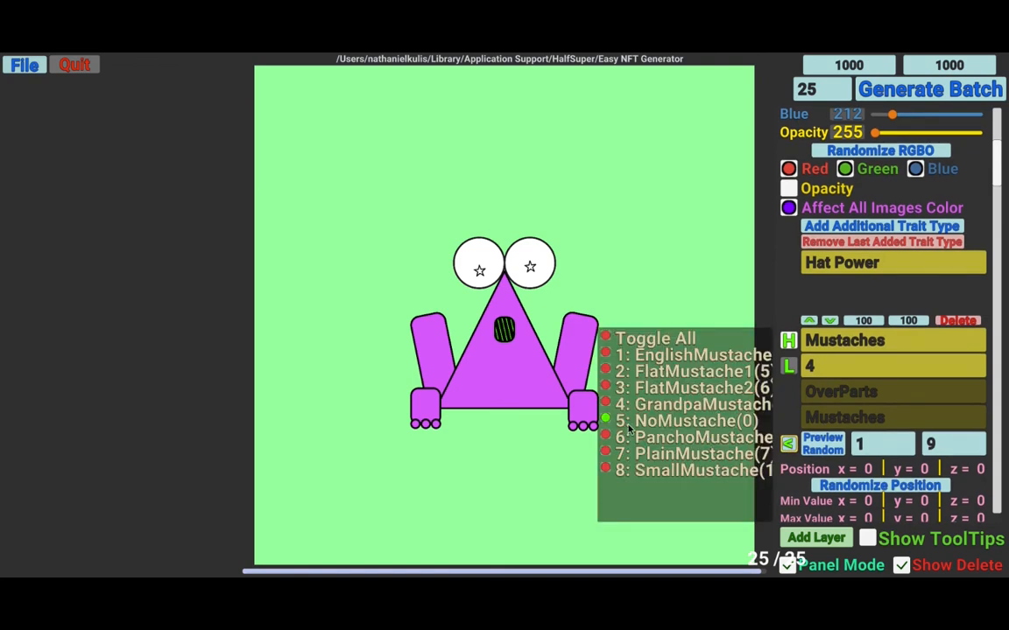
click(606, 338)
click(605, 422)
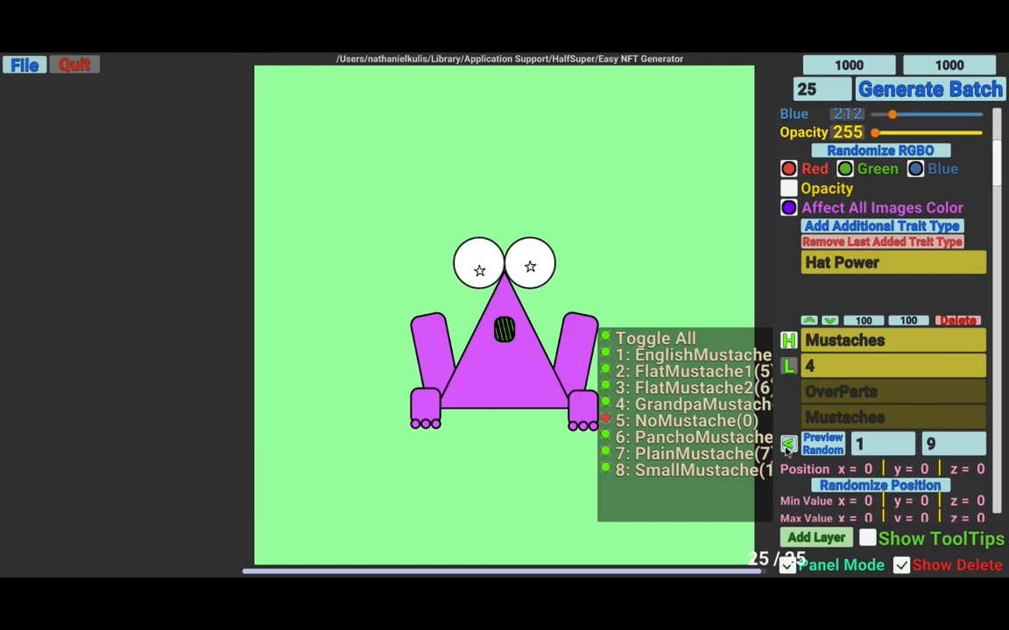
click(789, 444)
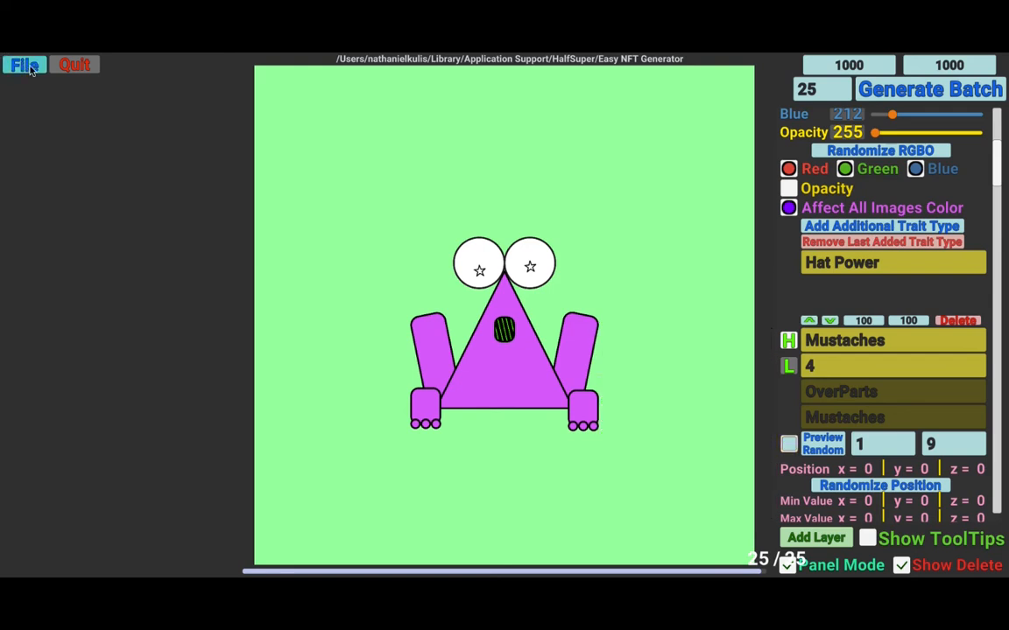
- Set the batch size to 50 and the starting amount to 25 in the file settings, then close them
click(828, 92)
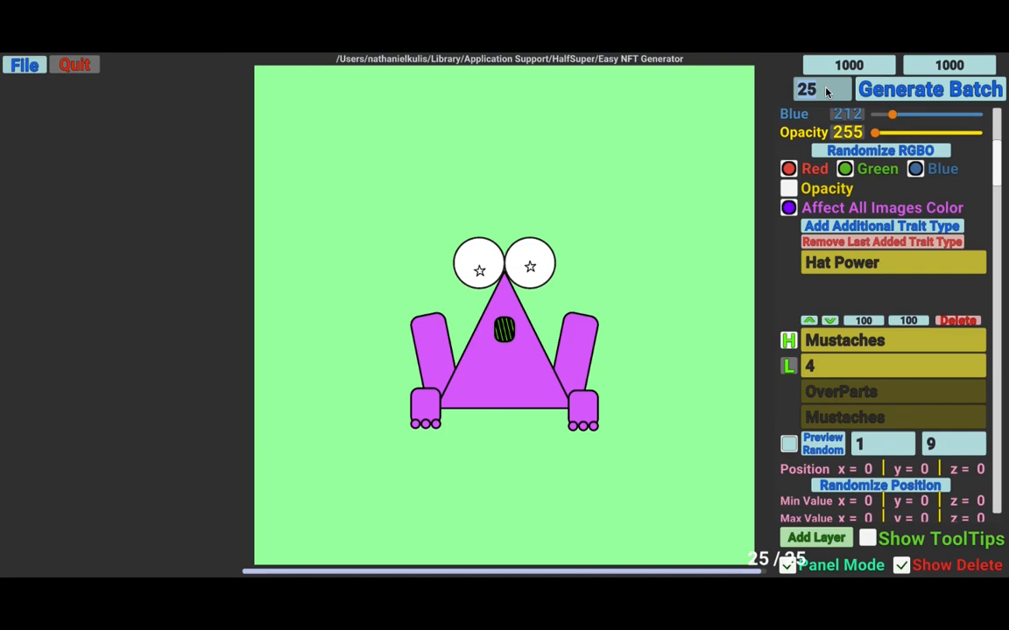
text(50)
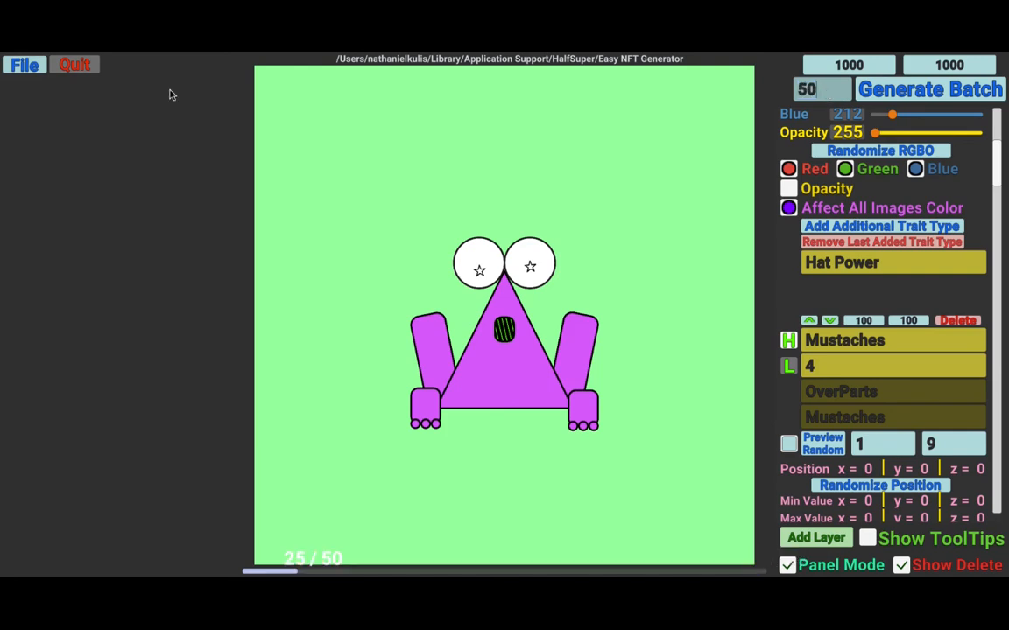
click(25, 67)
click(24, 66)
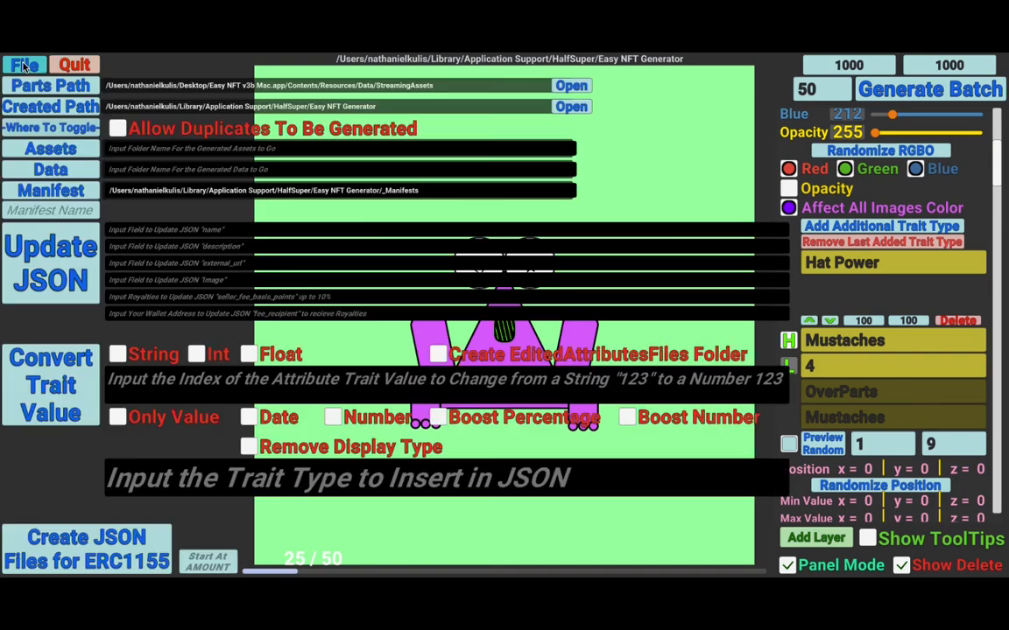
click(214, 567)
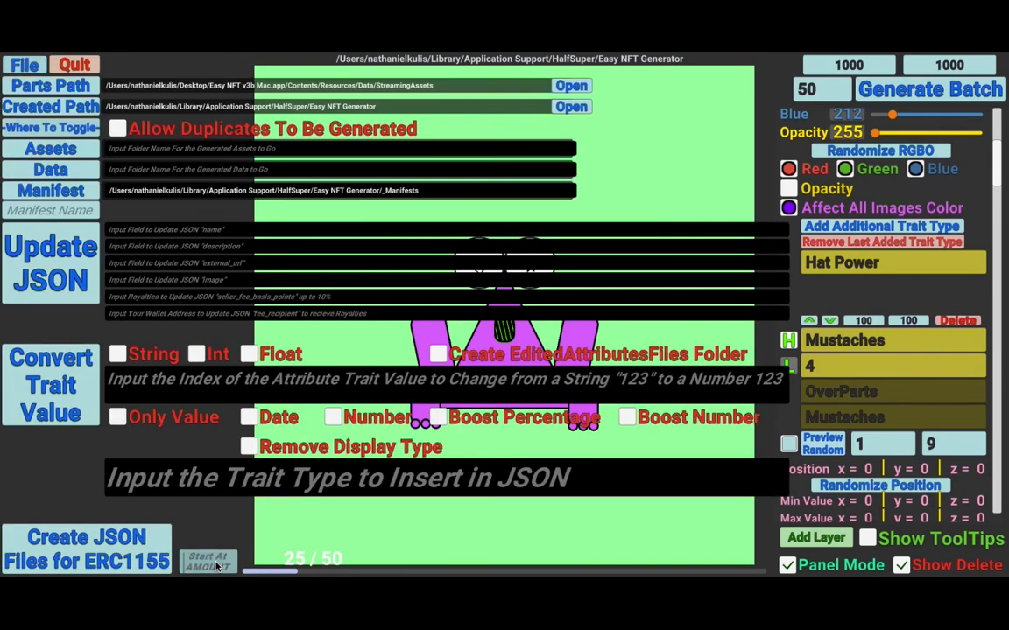
text(25)
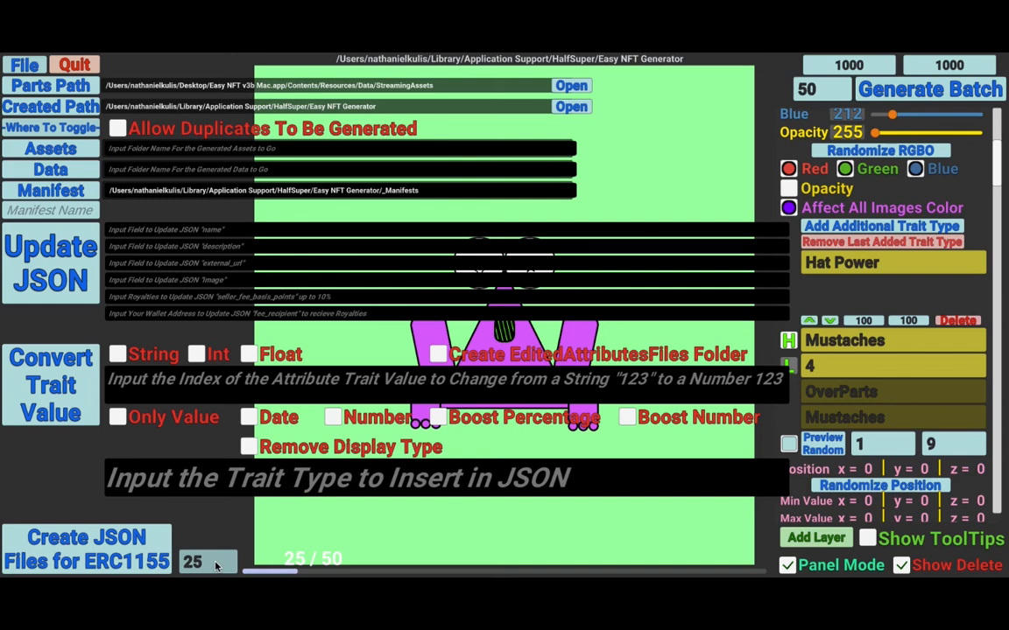
click(27, 67)
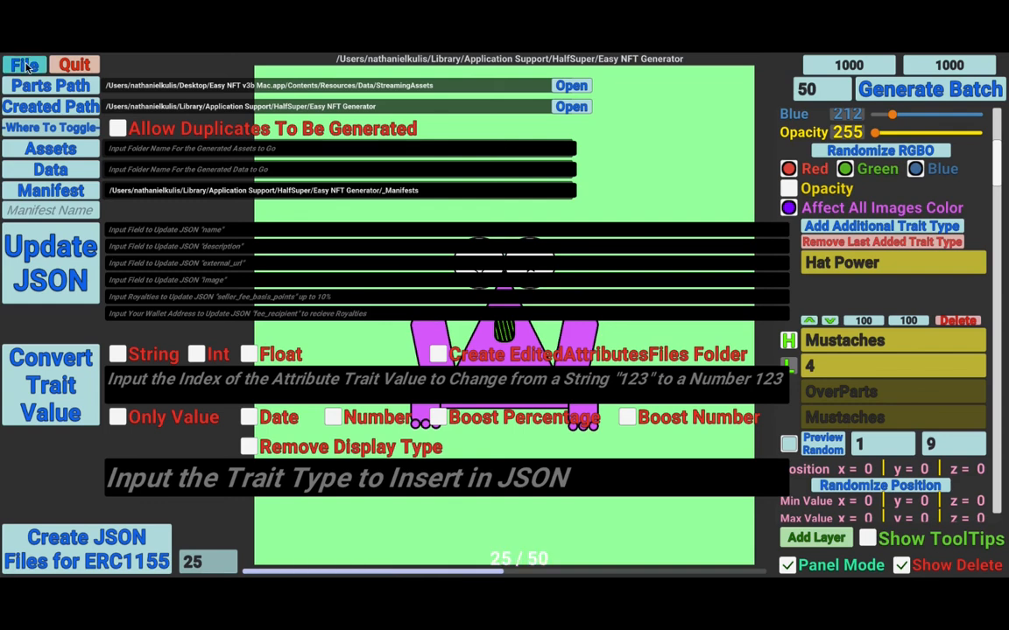
click(26, 66)
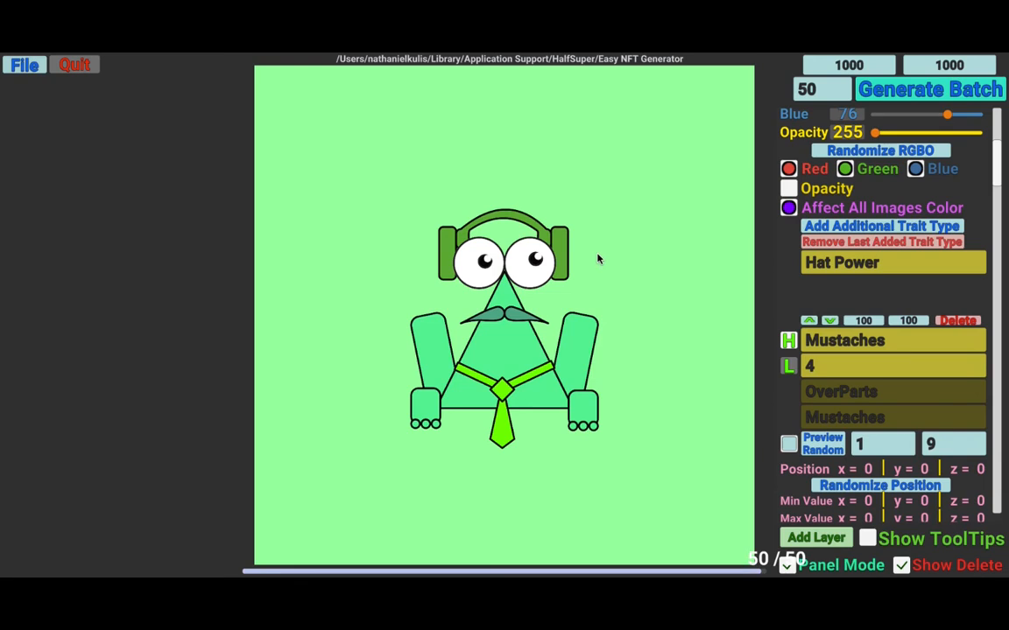
- Open the created-files output folder and browse through the generated PNG and JSON files
click(26, 67)
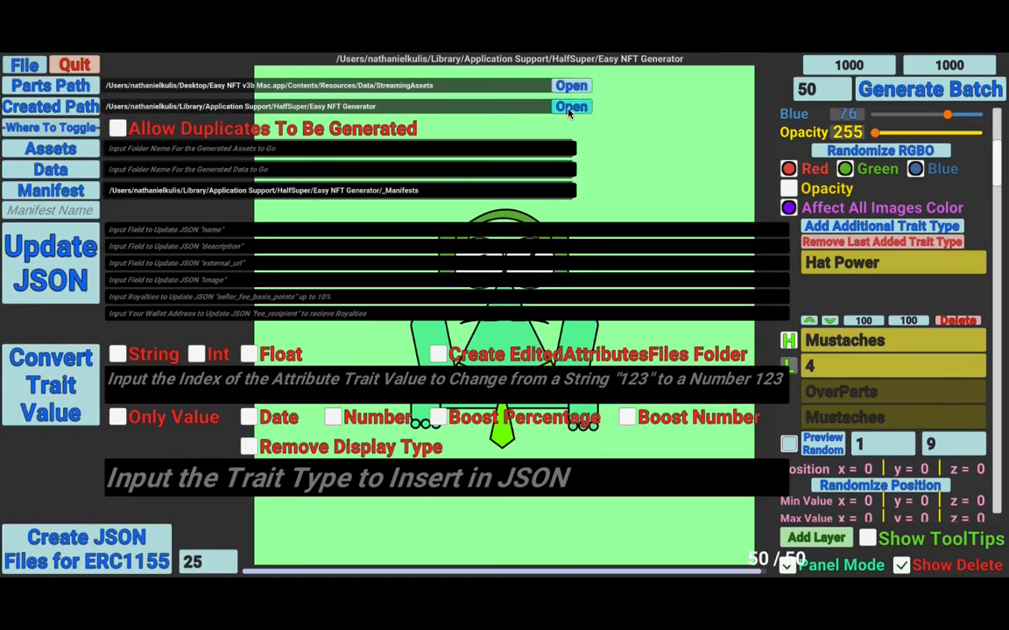
click(570, 107)
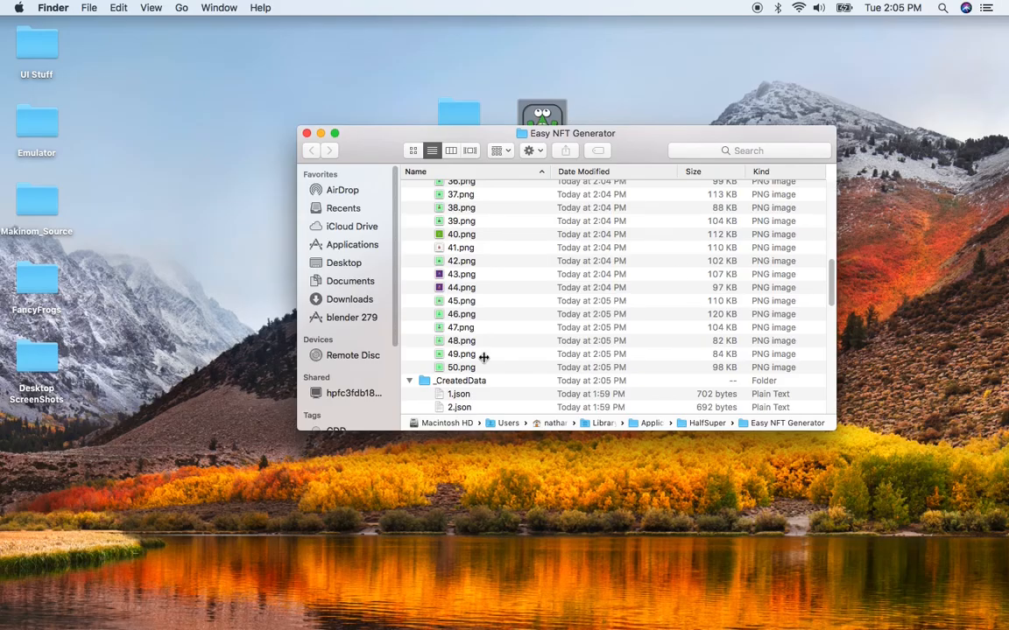
scroll(515, 277, up, 1)
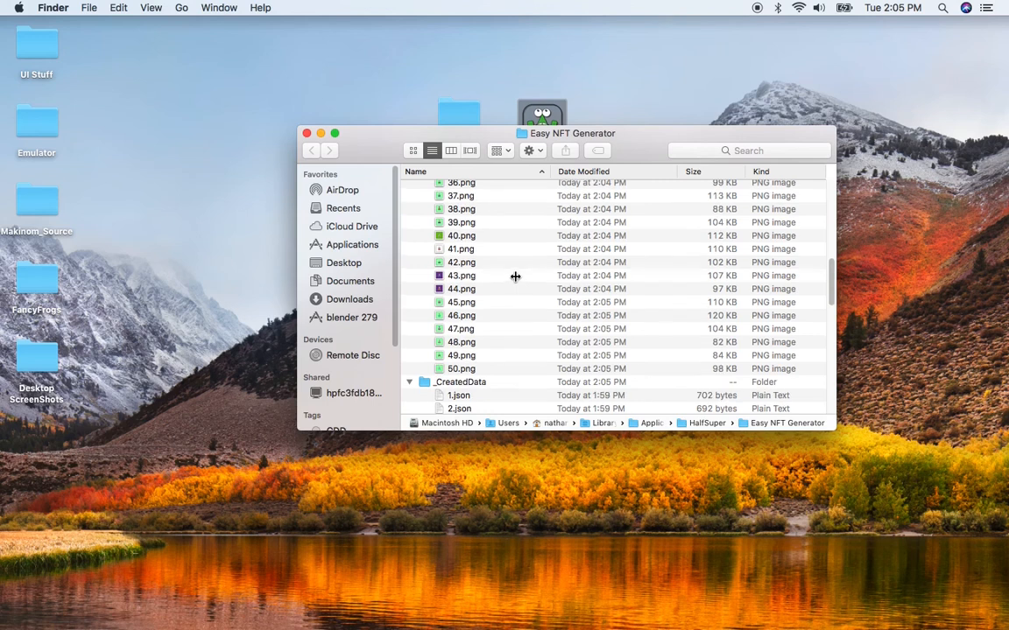
scroll(515, 277, up, 2)
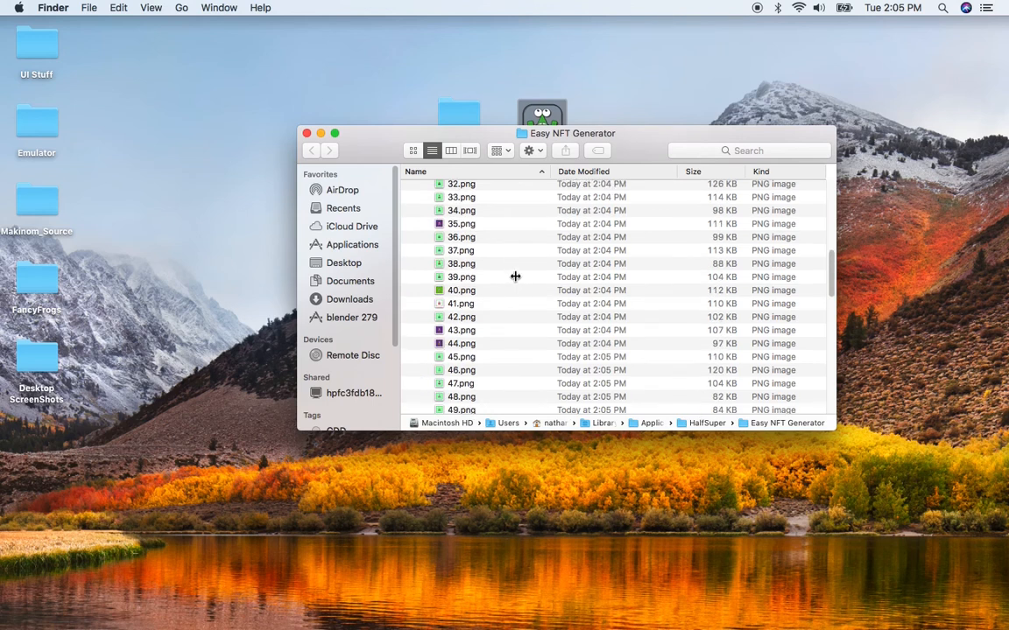
scroll(515, 277, up, 3)
scroll(514, 277, down, 10)
scroll(514, 277, down, 10)
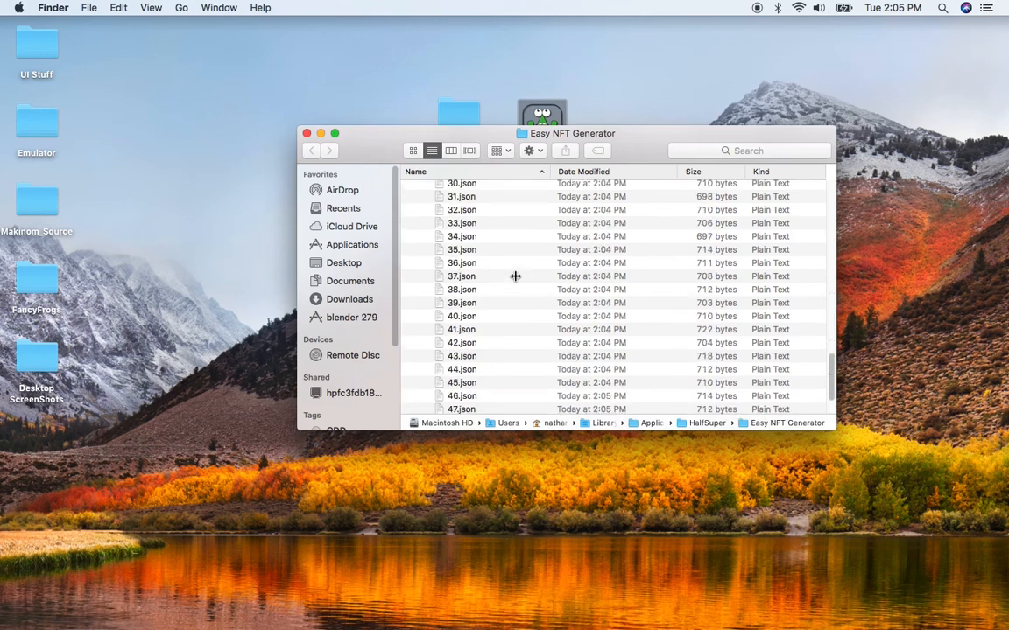
scroll(515, 277, down, 3)
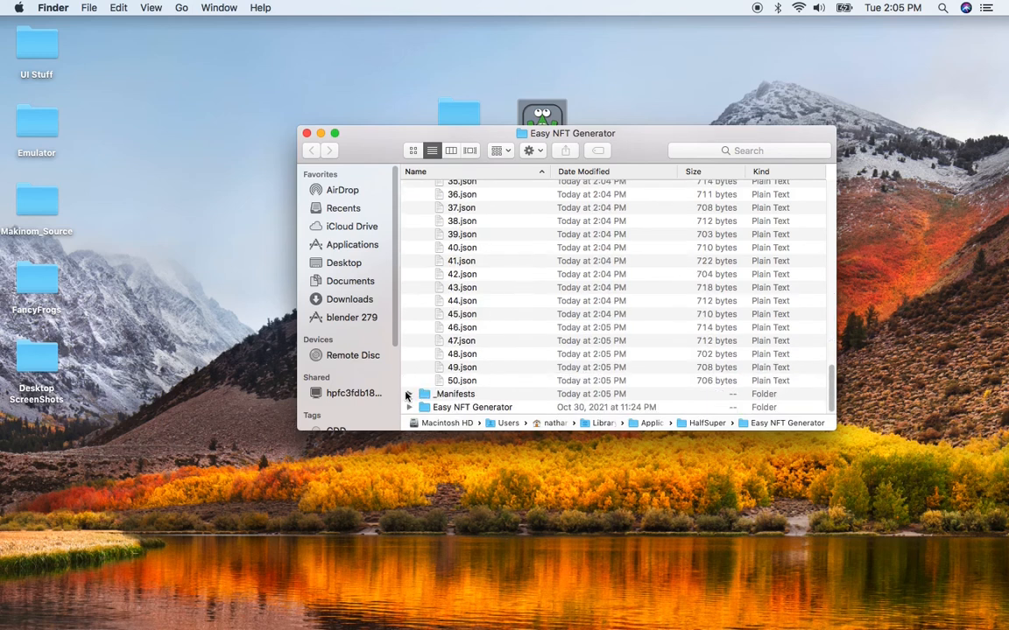
- Open Manifest_1.txt from the _Manifests folder, widen its window to read the entries, and close it
click(407, 395)
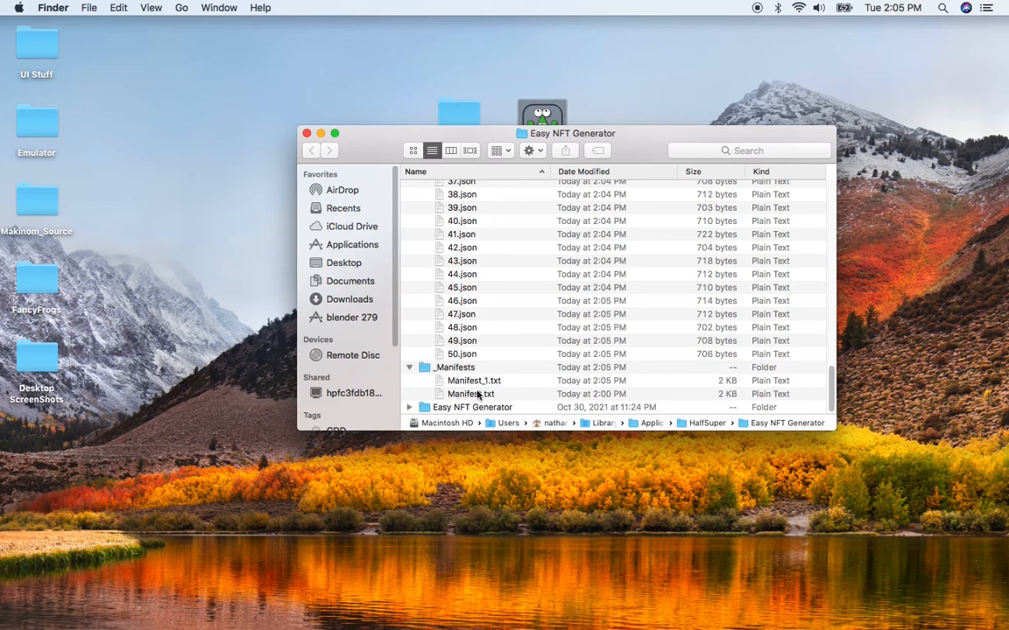
click(478, 396)
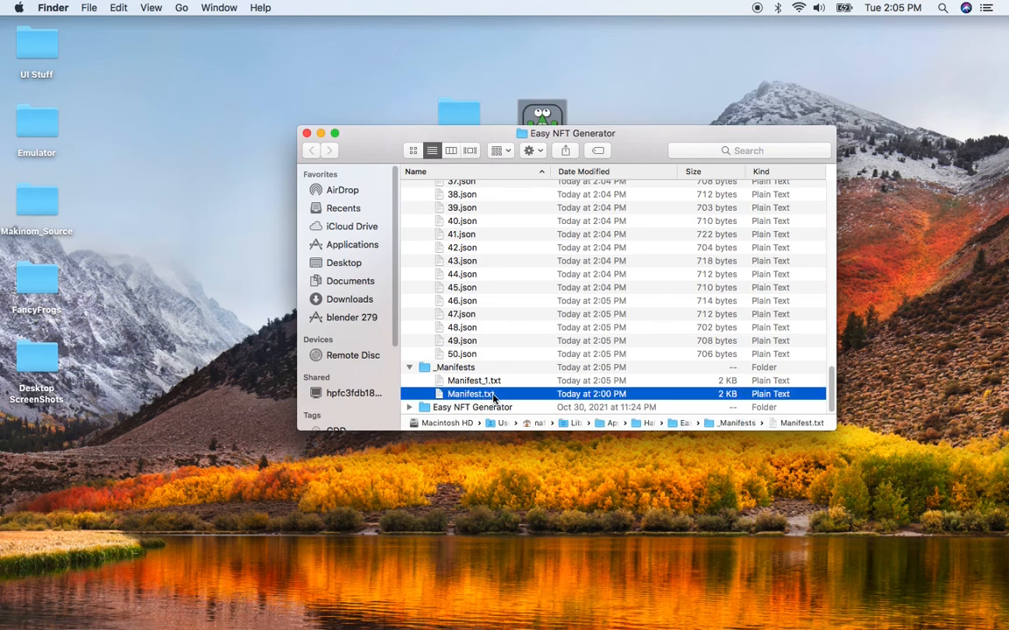
click(486, 383)
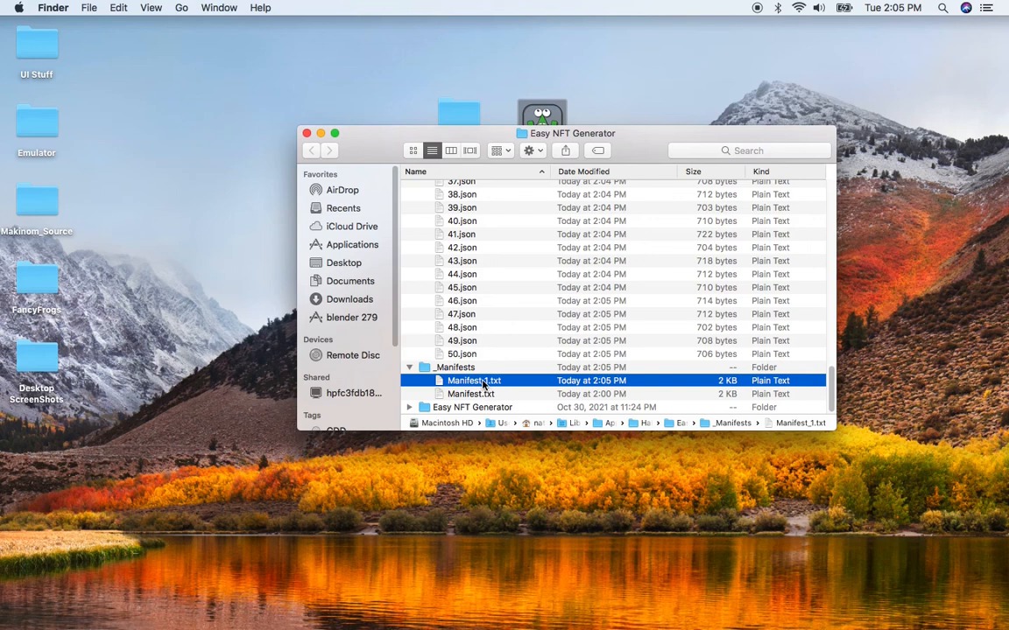
double_click(483, 384)
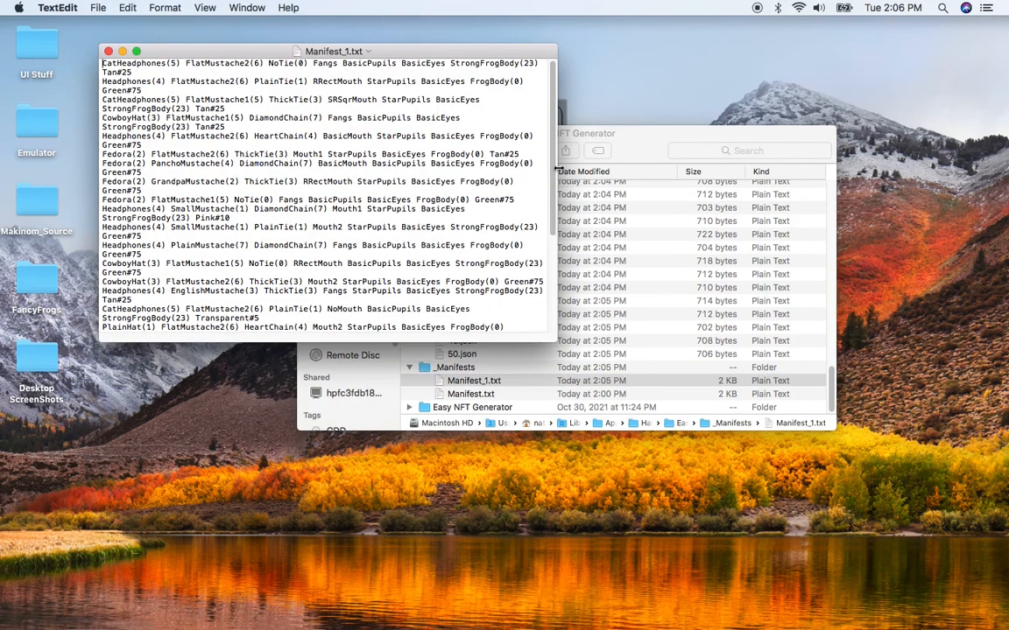
drag(564, 168, 865, 166)
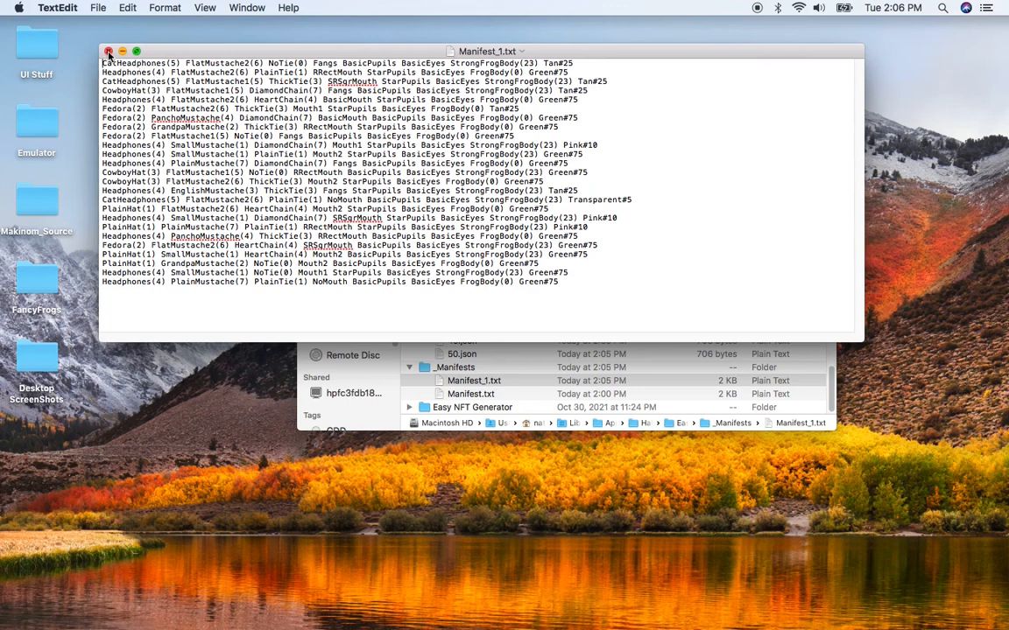
click(108, 52)
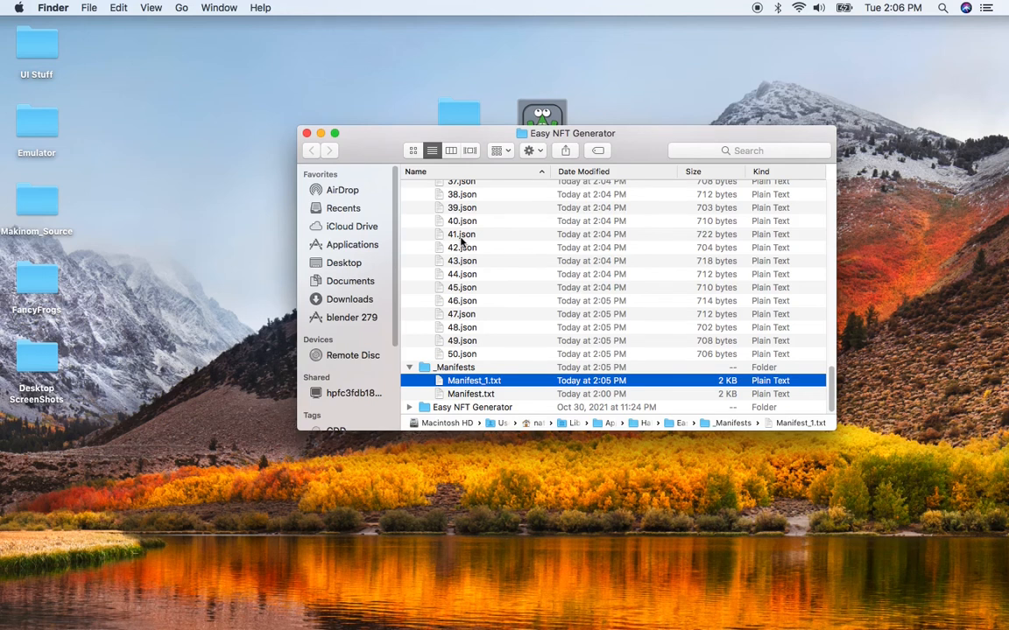
- Open 41.json to examine its metadata, then close it and return to Easy NFT Generator
click(464, 236)
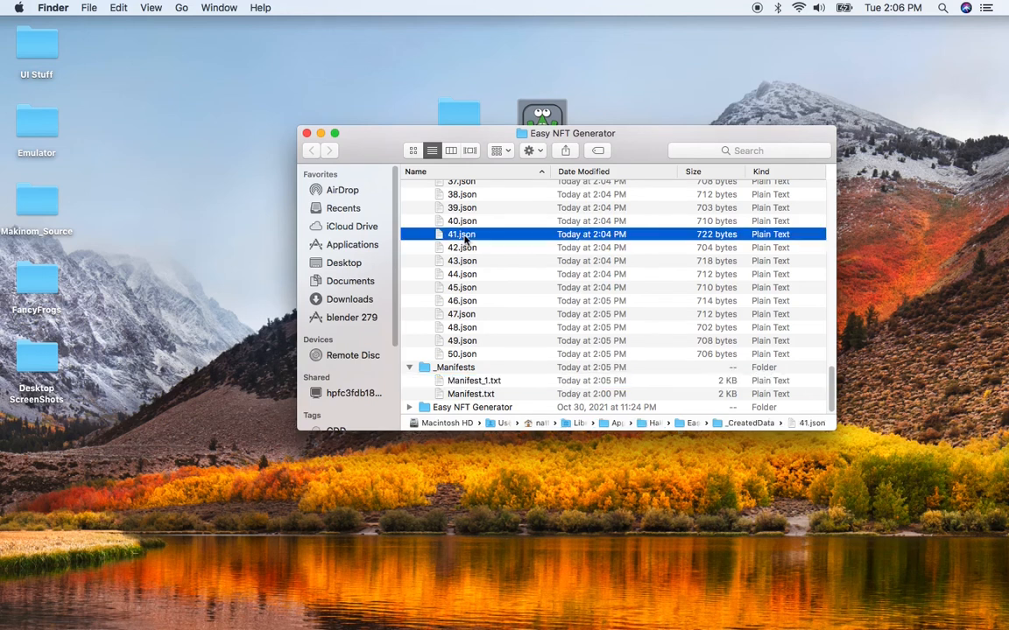
double_click(464, 236)
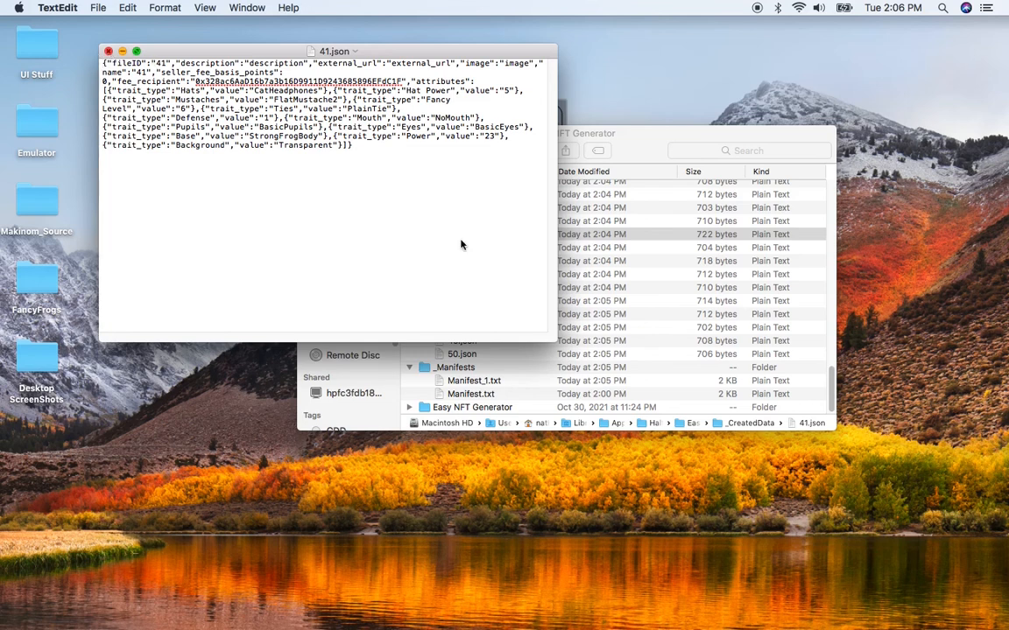
key(super+w)
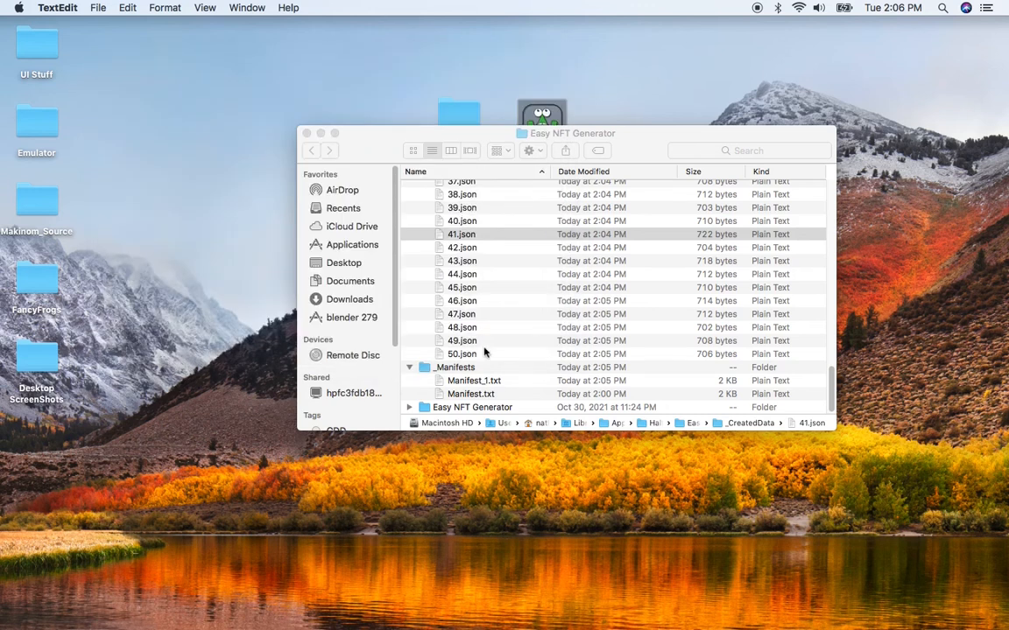
key(super+Tab)
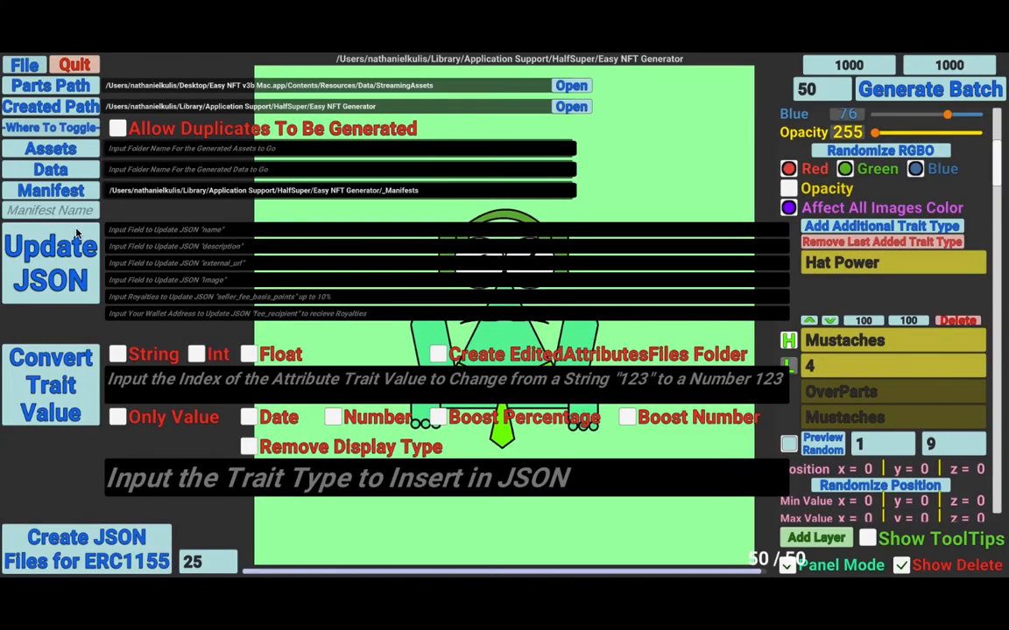
- Set the JSON name to "Fancy Frog #" and the description to "Frogs That Have Class"
click(131, 231)
text(Fancy)
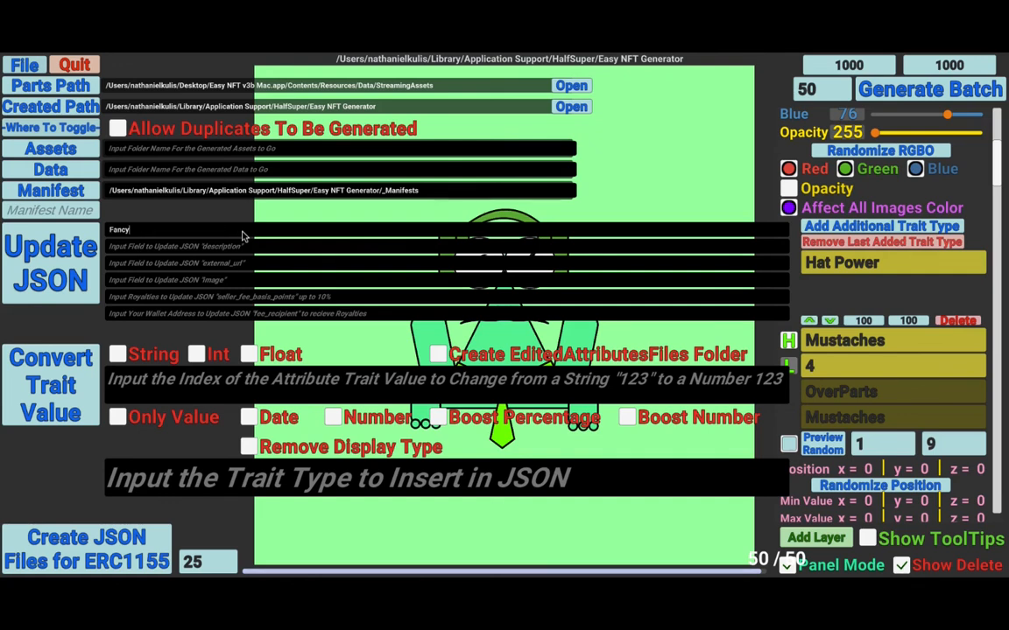
text( Frog #)
click(234, 250)
text(Frog)
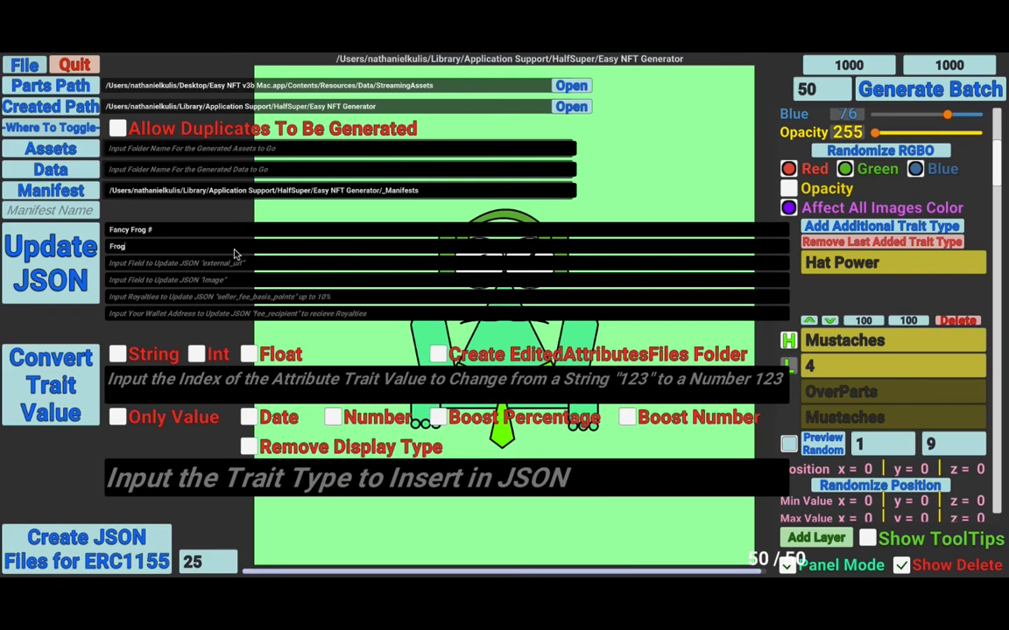
text(s That Hav)
text(e Class)
text(www)
text(.Ha)
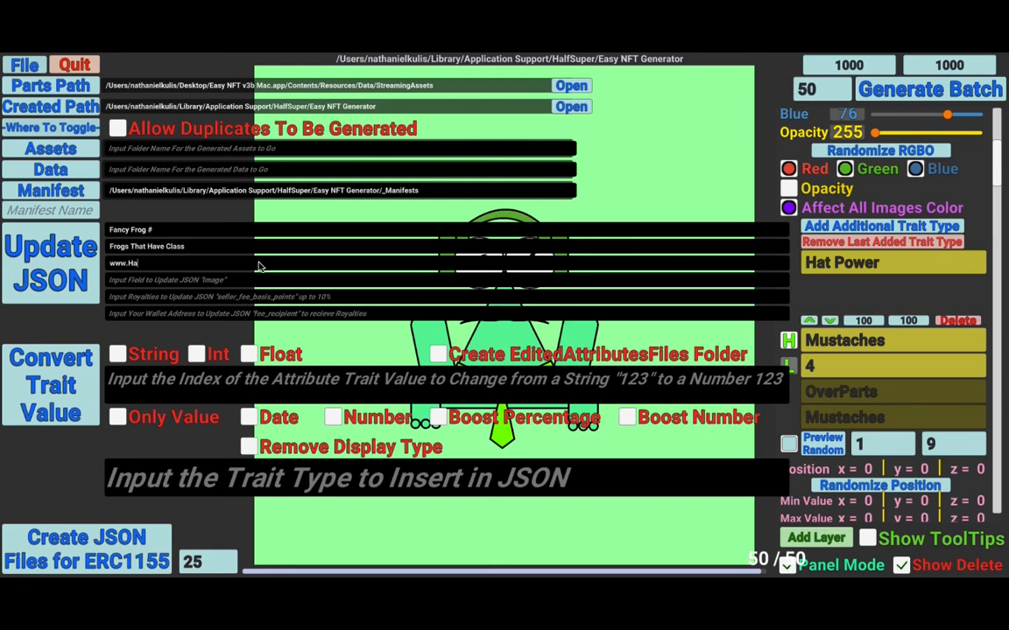
text(lf)
text(Su)
text(perSh)
text(op.c)
text(om)
- Set the JSON image field to "ipfs://CID/" and the royalty seller fee basis points to 10
text(i)
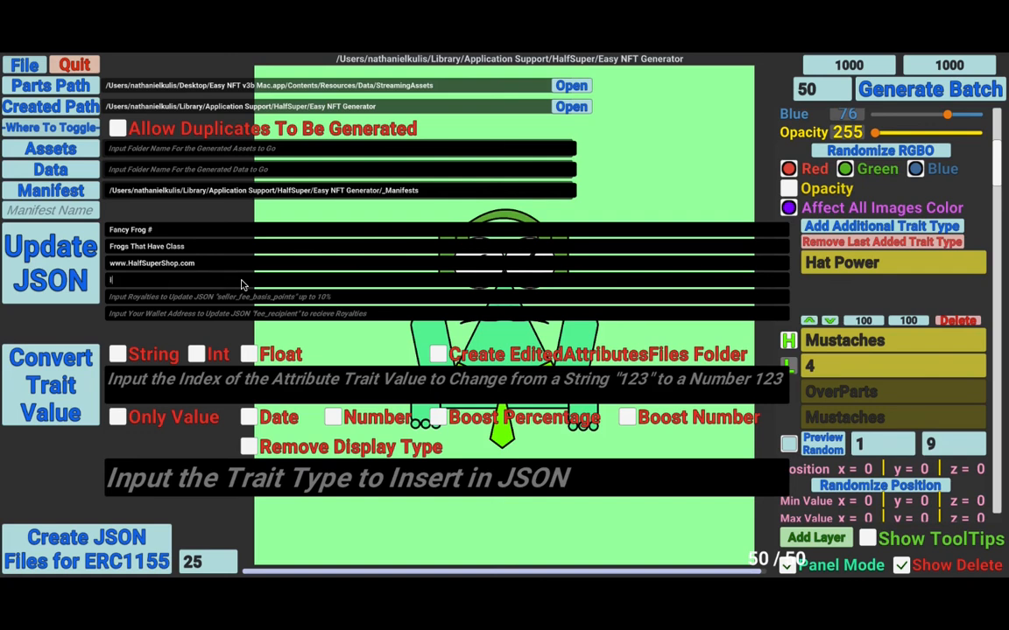
text(pf)
text(s:)
text(//)
text(CID)
text(/)
text(10)
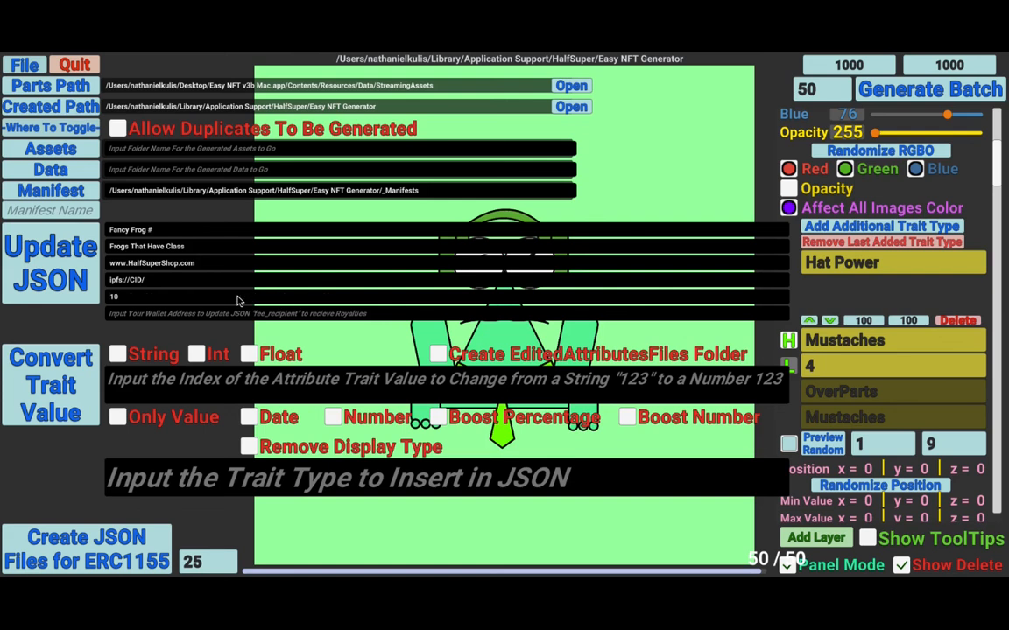
- Enter placeholder text in the wallet address field and delete it again
click(286, 315)
text(Your Wallet Address)
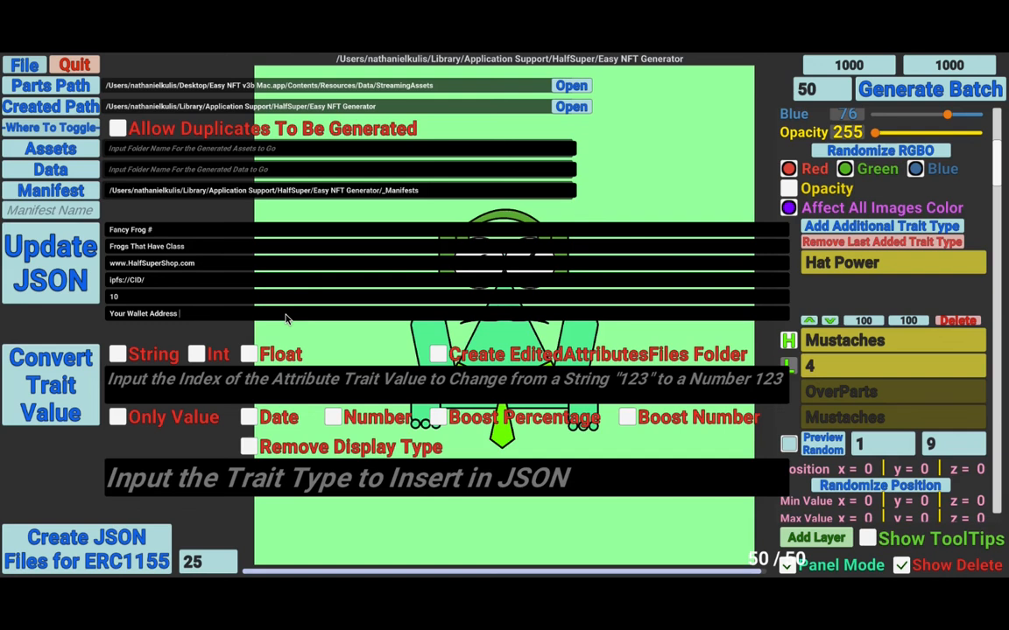
drag(190, 316, 165, 314)
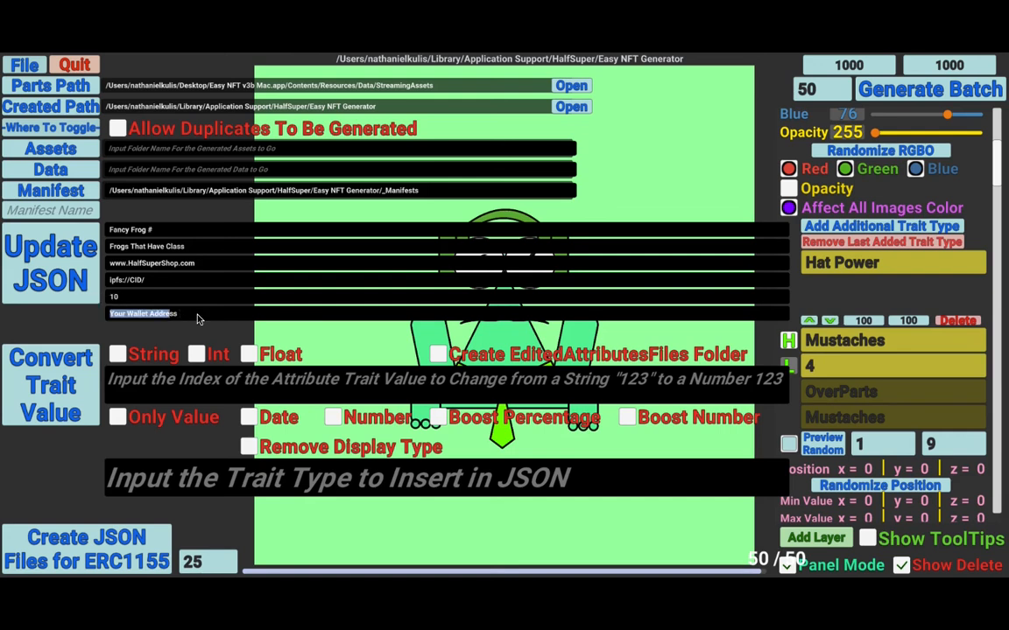
click(197, 319)
key(BackSpace)
key(BackSpace)
key(BackSpace)
key(BackSpace)
key(BackSpace)
key(BackSpace)
key(BackSpace)
key(BackSpace)
key(BackSpace)
key(BackSpace)
key(BackSpace)
key(BackSpace)
key(BackSpace)
key(BackSpace)
key(BackSpace)
key(BackSpace)
key(BackSpace)
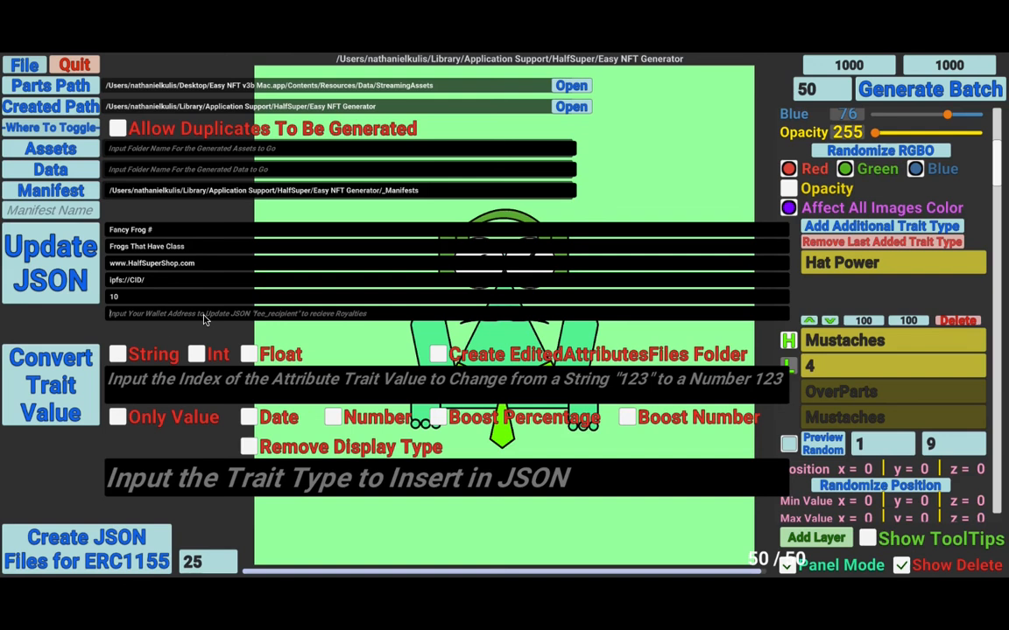
- Try to update the JSON files and dismiss the message
click(78, 274)
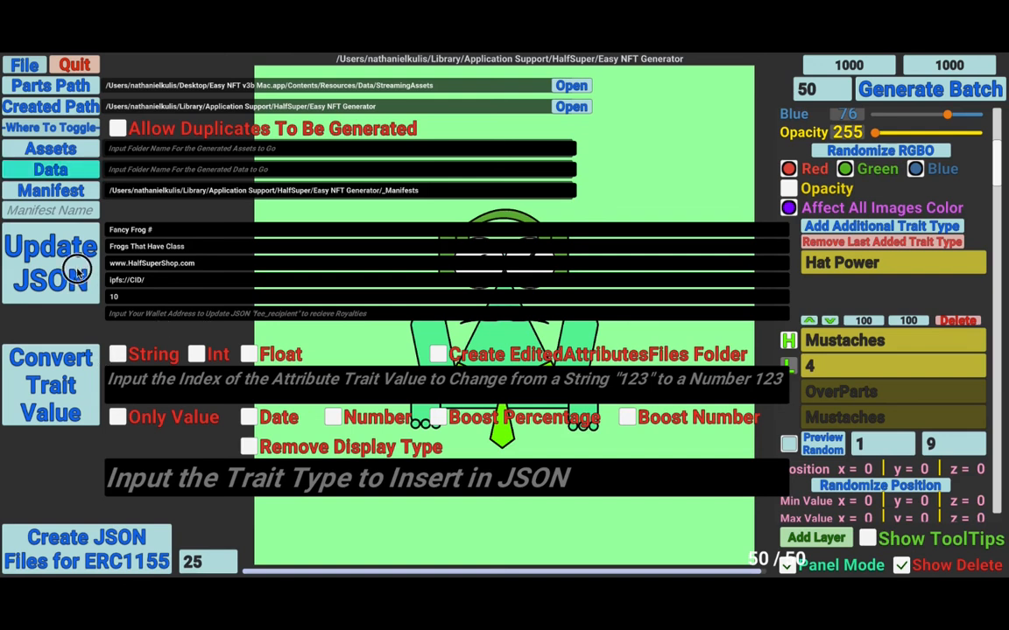
click(78, 274)
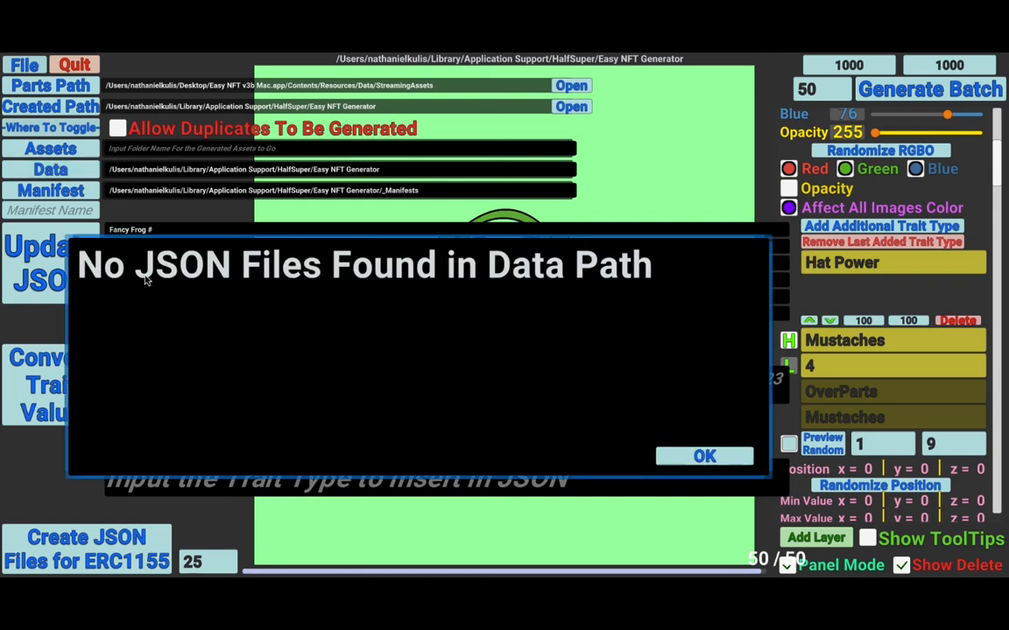
click(698, 458)
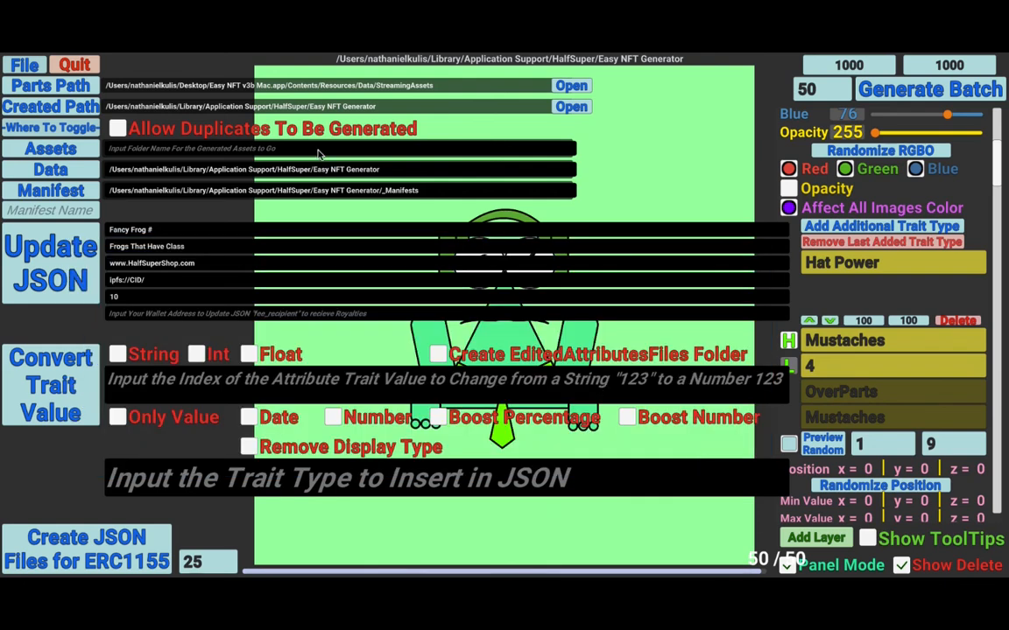
- Set the data path to the created data folder and update the JSON files
click(49, 174)
click(60, 282)
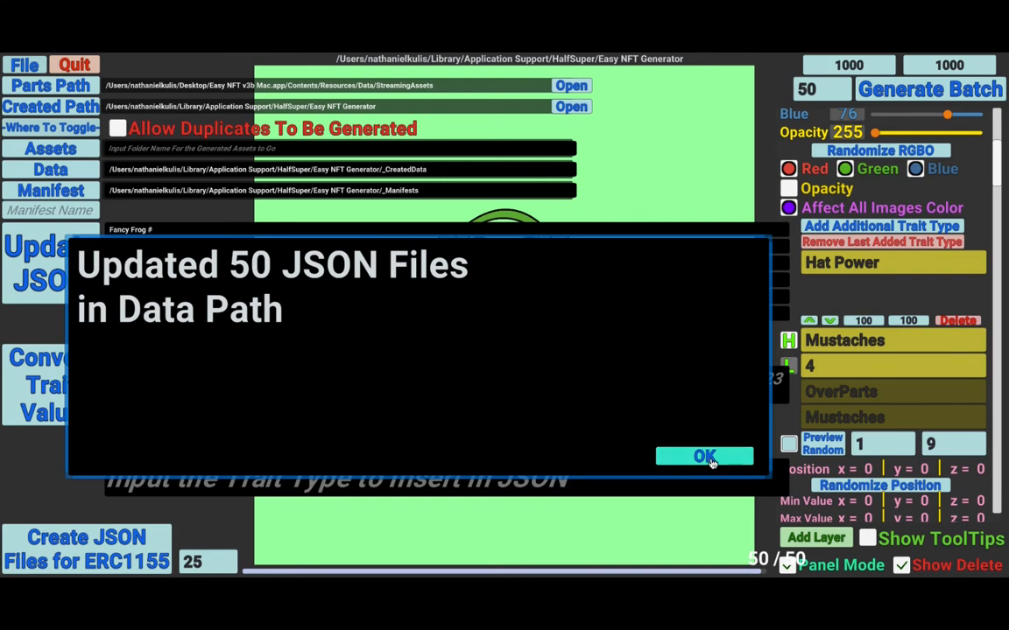
- Open 41.json from the created data folder and examine its updated description, URL, image, name and fee fields
key(super+Tab)
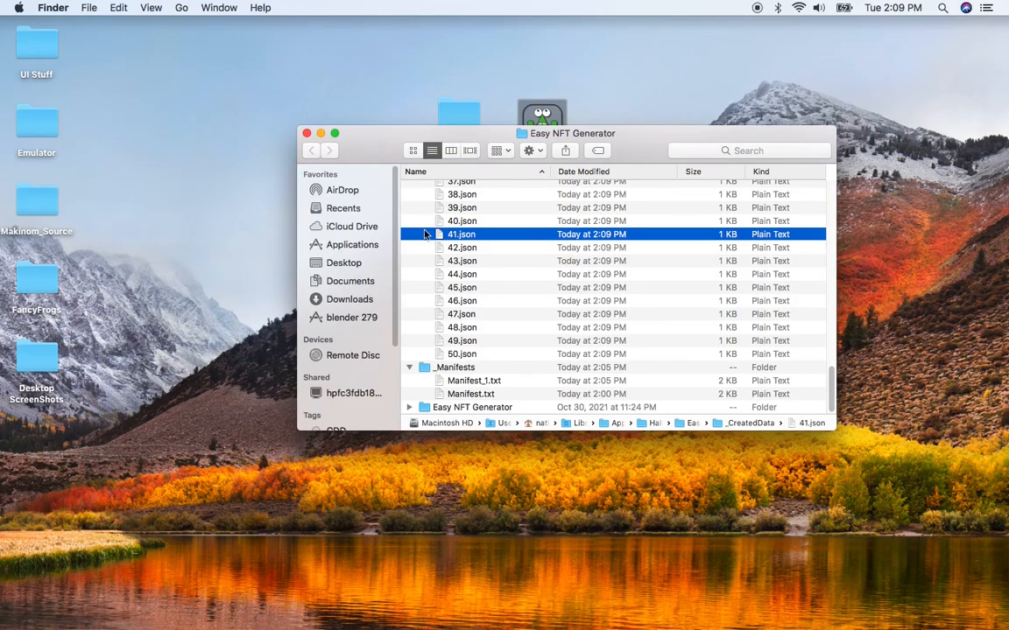
double_click(472, 236)
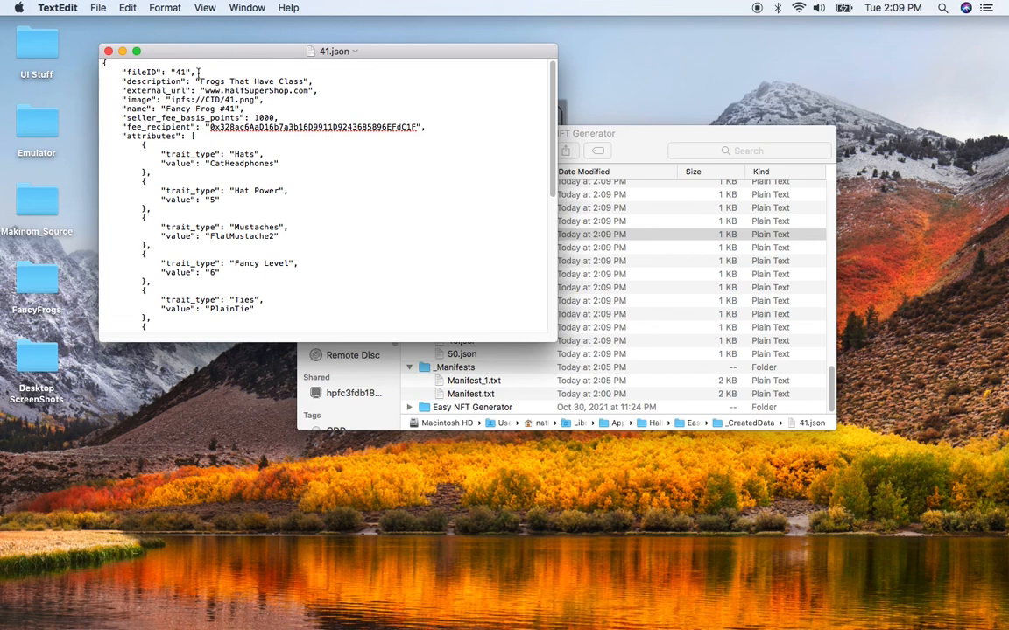
click(202, 80)
drag(202, 81, 338, 79)
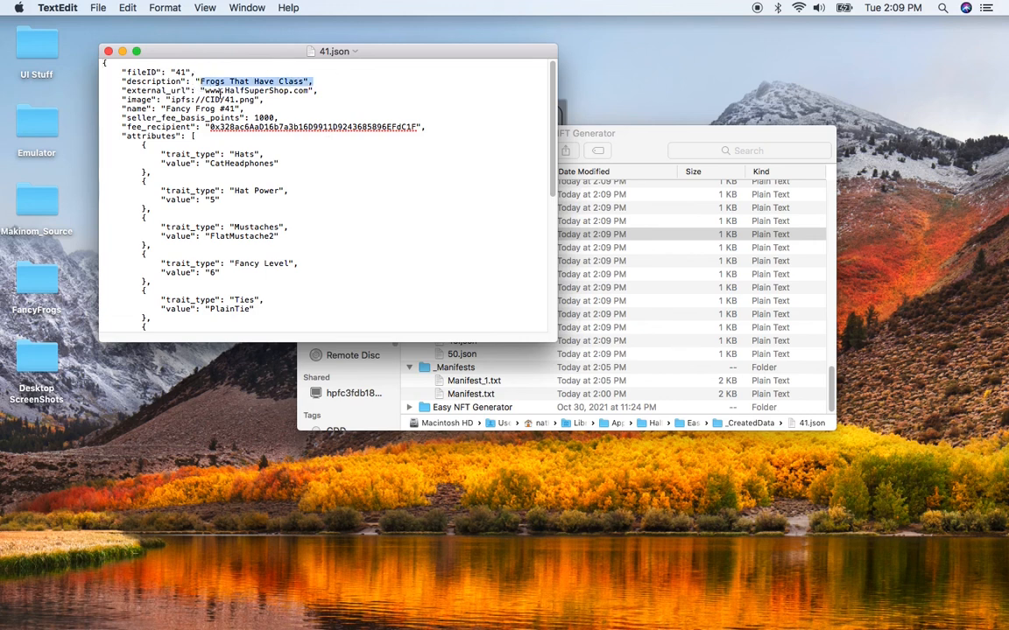
drag(221, 91, 308, 90)
drag(173, 100, 254, 101)
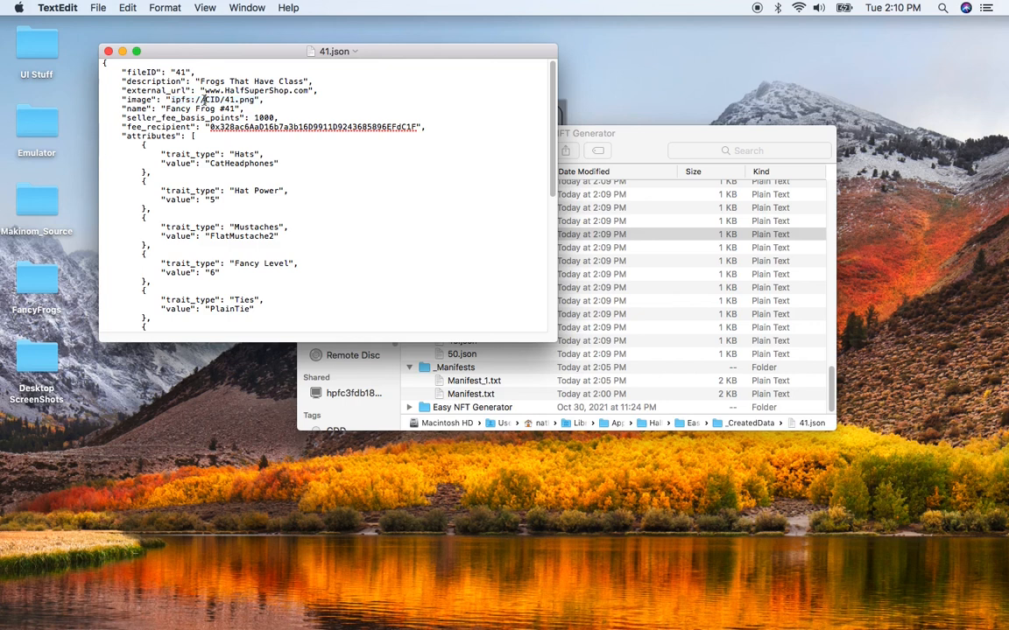
double_click(216, 100)
click(223, 100)
drag(223, 100, 255, 100)
click(229, 104)
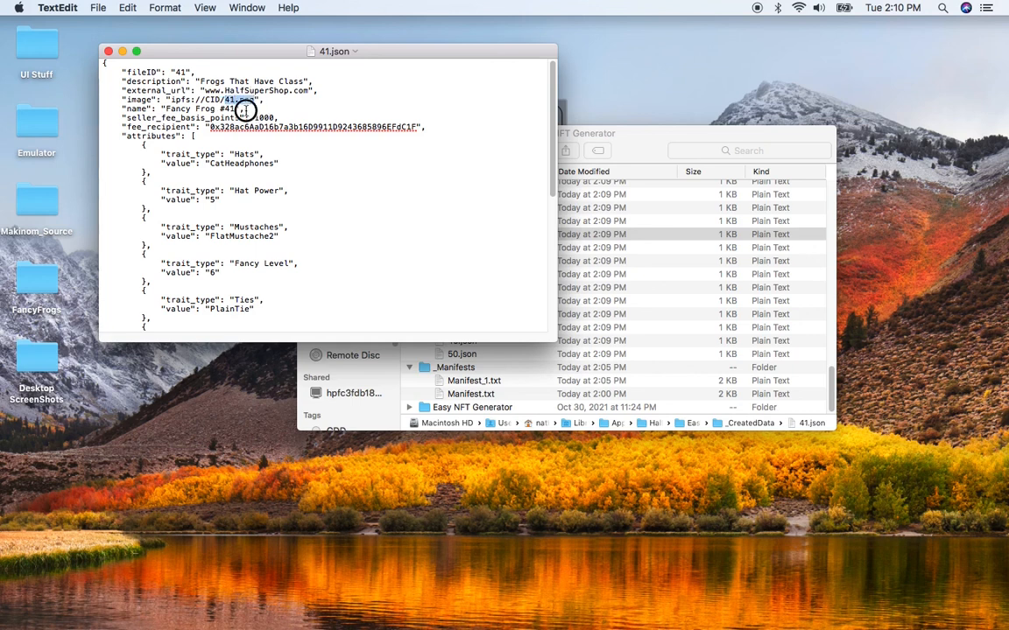
click(176, 109)
click(208, 110)
drag(209, 109, 224, 109)
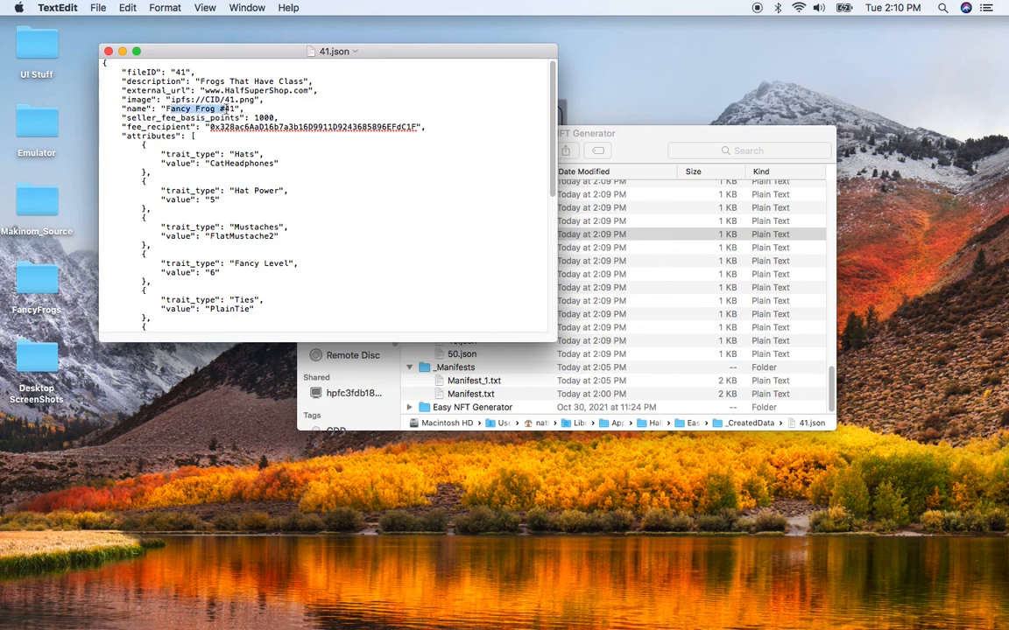
double_click(230, 109)
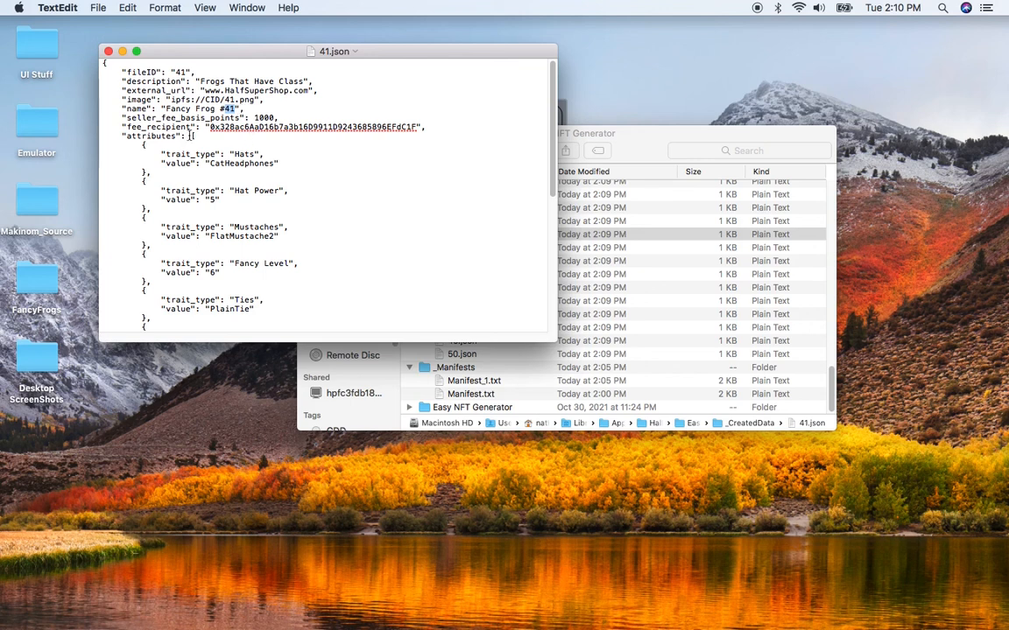
drag(257, 117, 274, 117)
click(253, 117)
click(405, 127)
- Examine the attributes list of 41.json, then close the file
drag(155, 138, 260, 300)
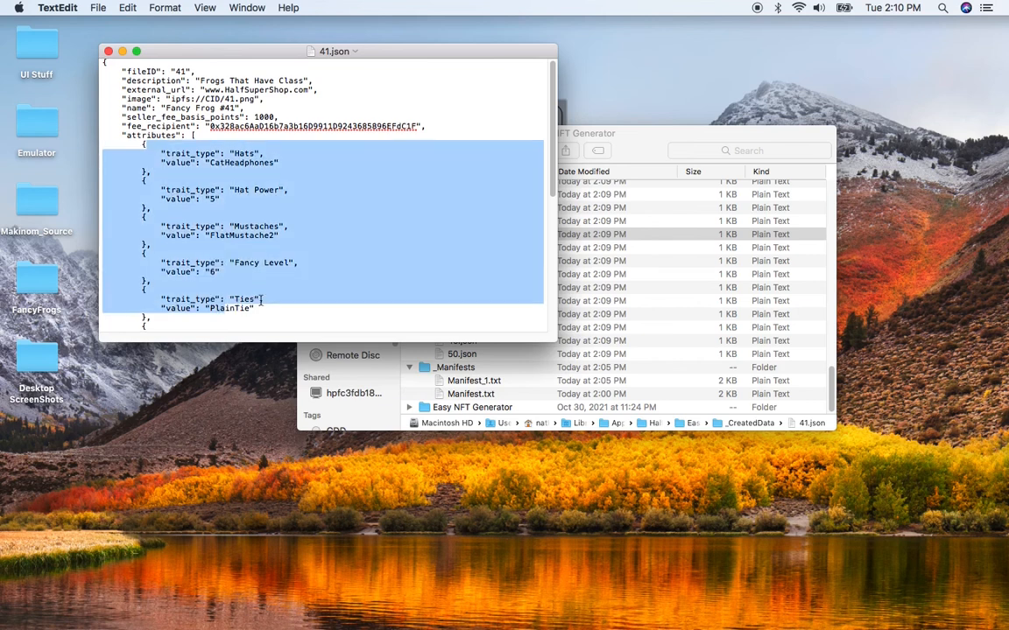
scroll(260, 300, down, 3)
scroll(260, 299, down, 3)
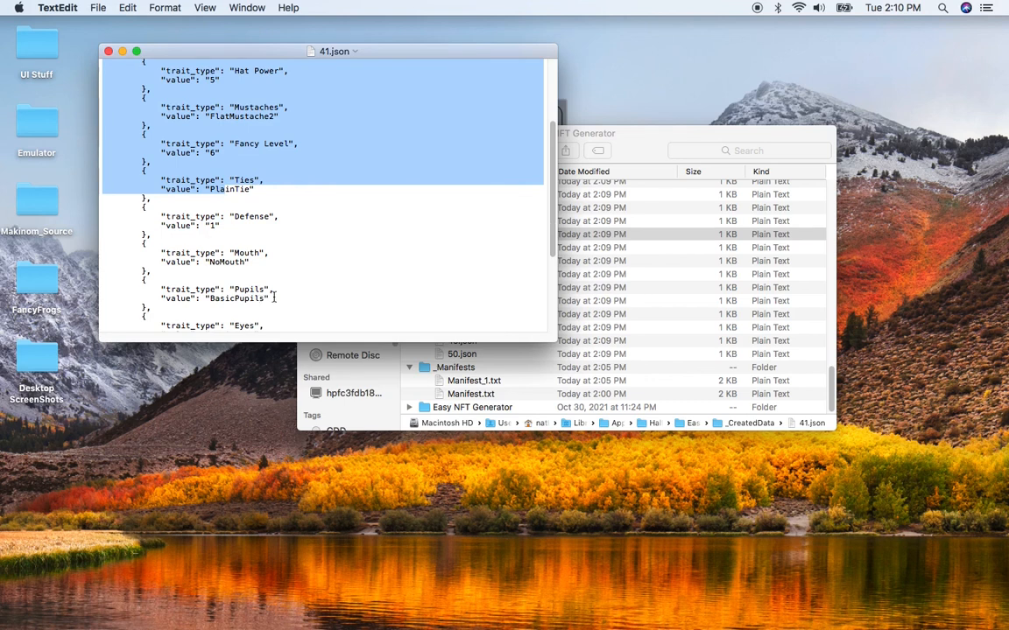
scroll(282, 295, up, 5)
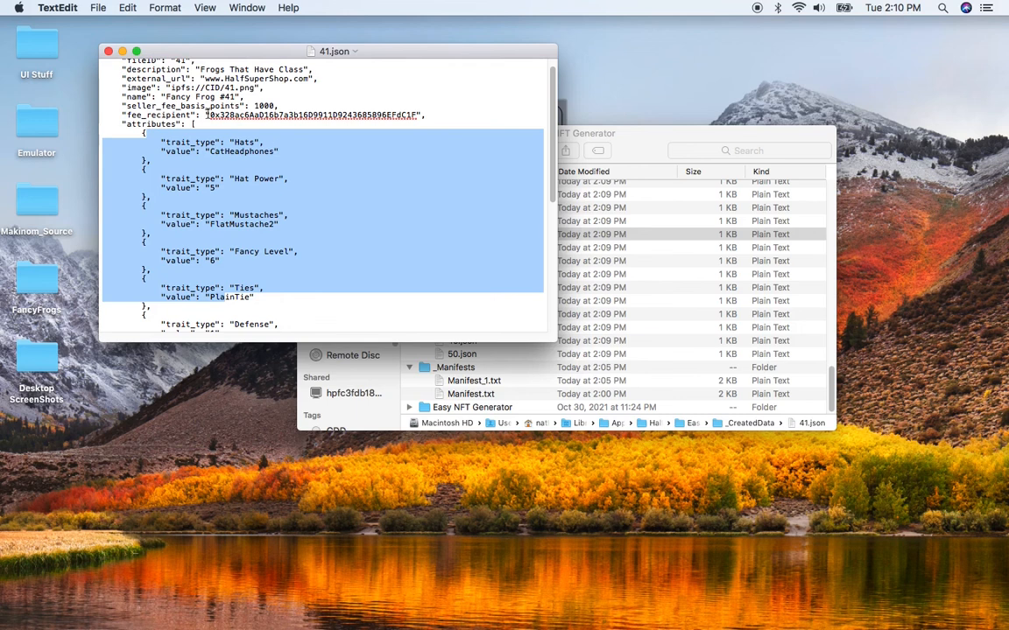
click(245, 143)
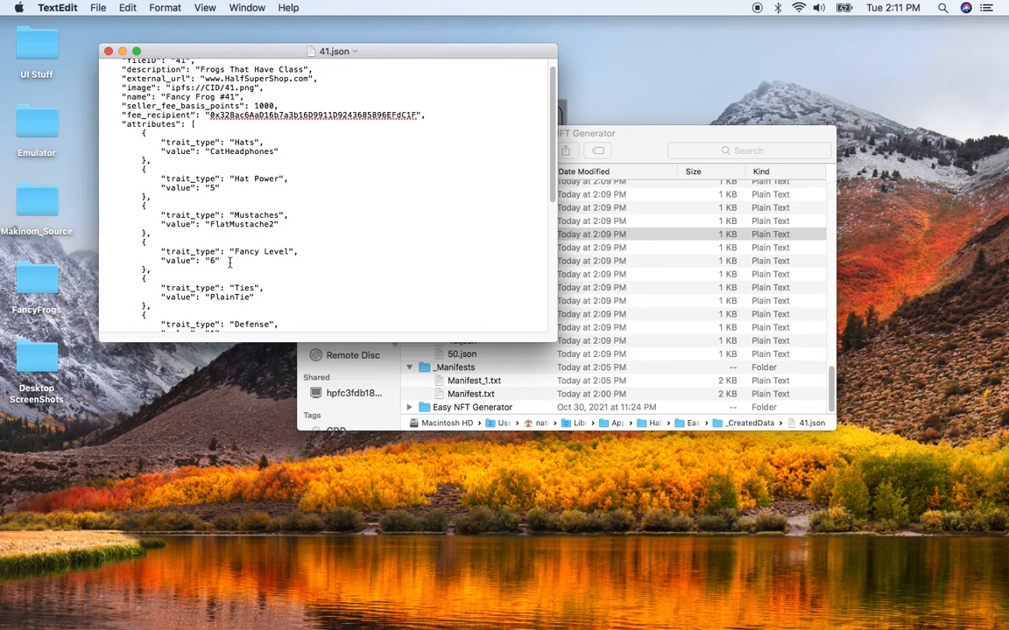
click(221, 188)
scroll(231, 265, down, 4)
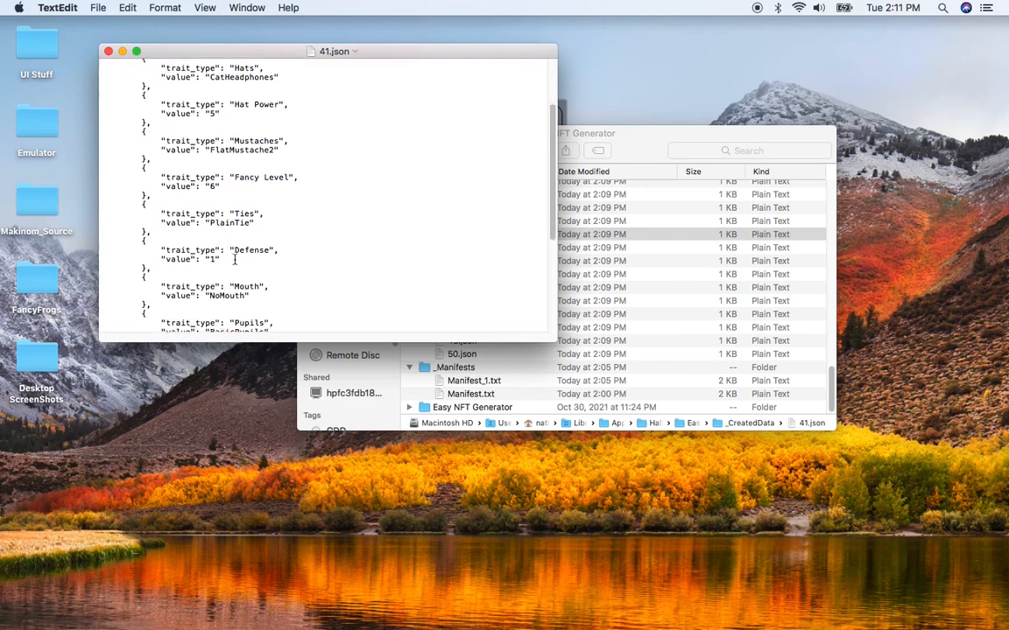
scroll(234, 259, down, 6)
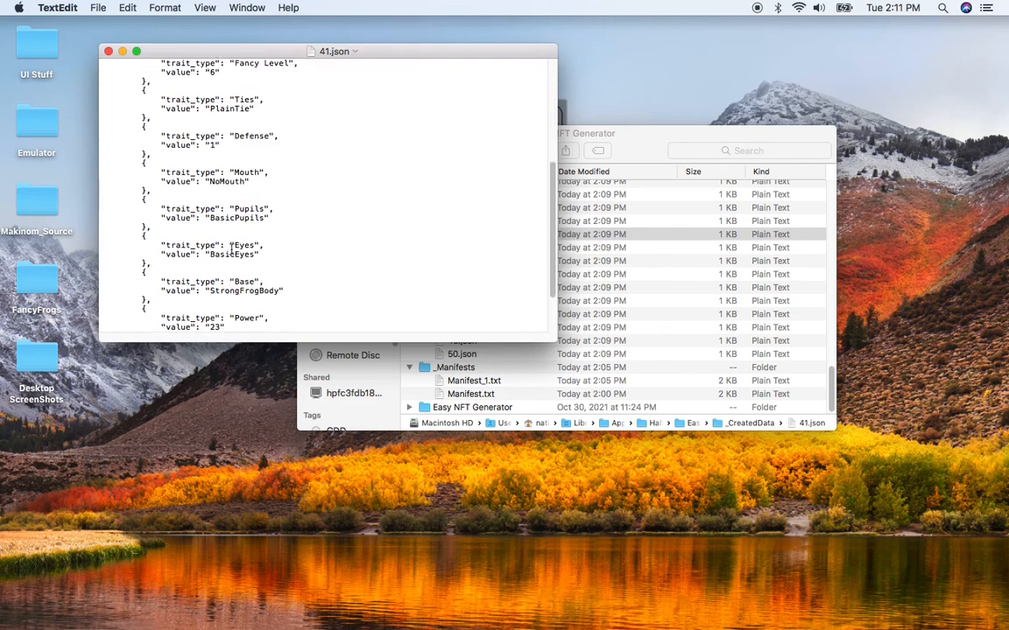
scroll(231, 248, down, 3)
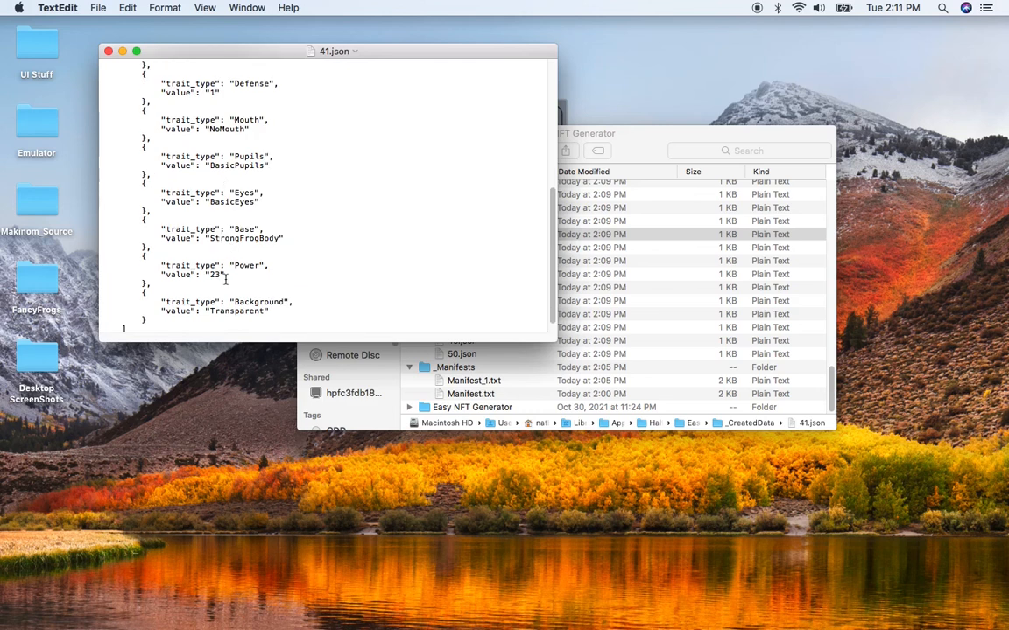
scroll(230, 273, down, 1)
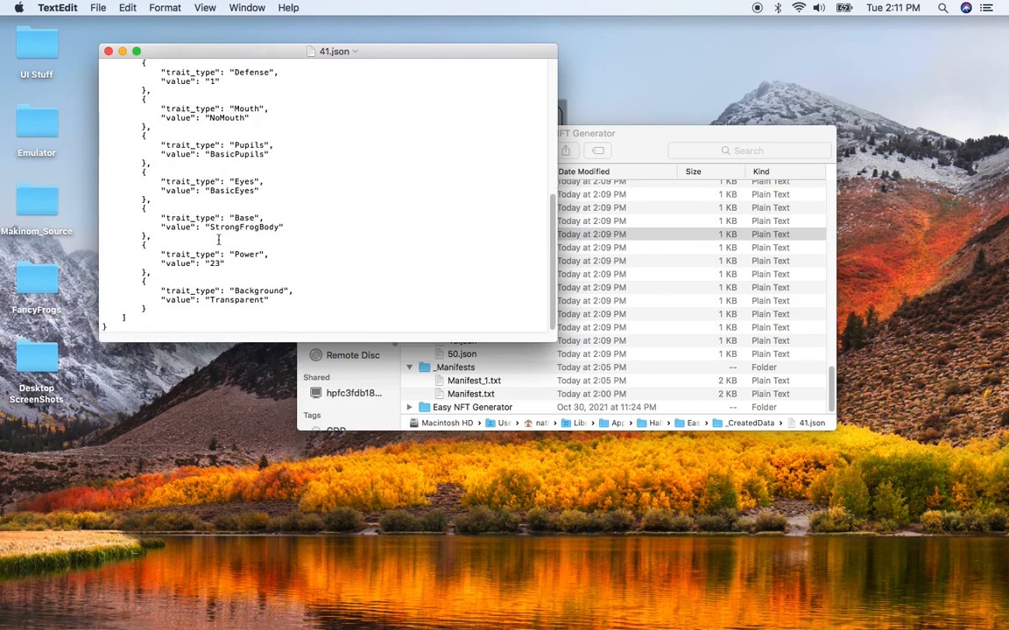
click(108, 51)
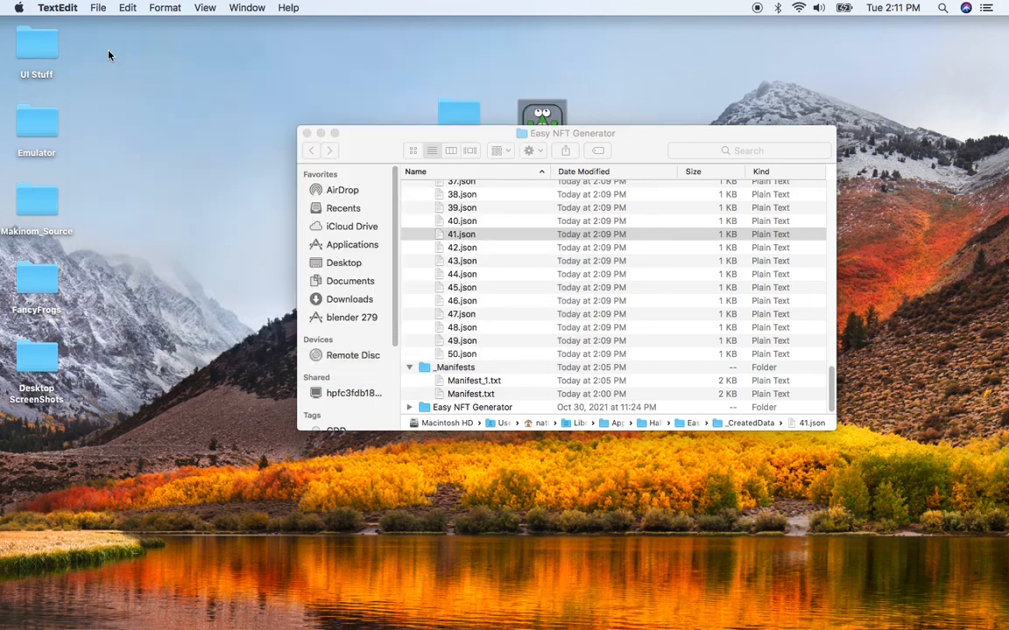
- Return to Easy NFT Generator and convert the trait value at index 1 to a float with Boost Number display type
key(super+Tab)
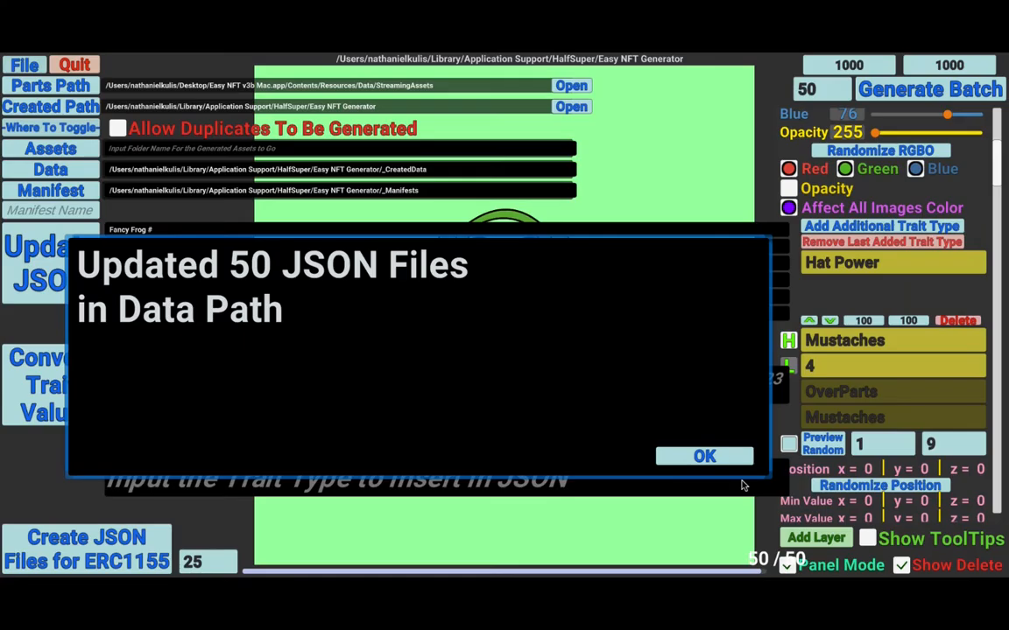
click(704, 456)
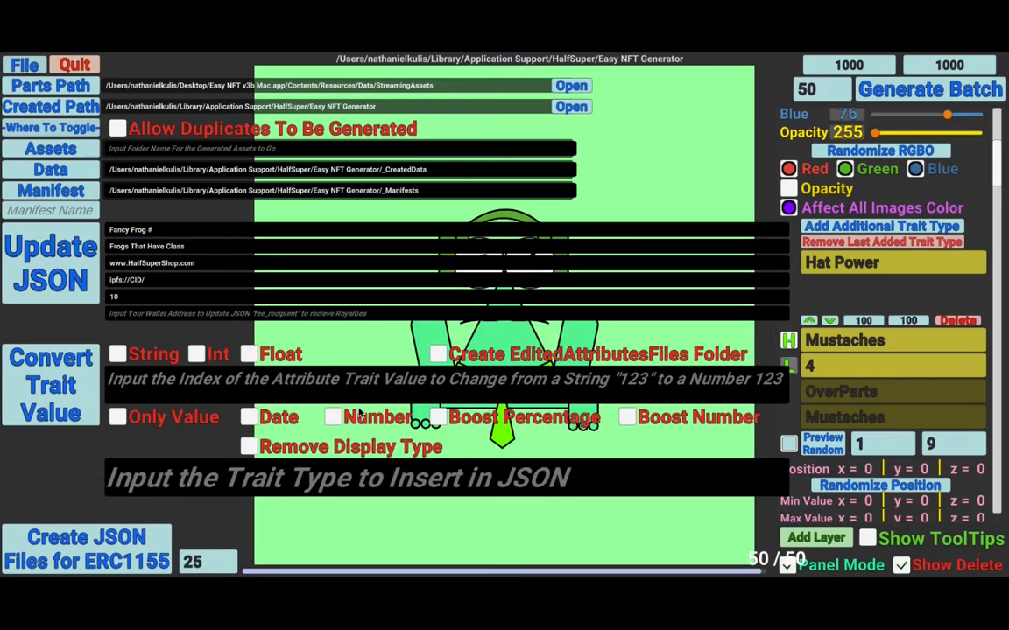
click(174, 392)
text(1)
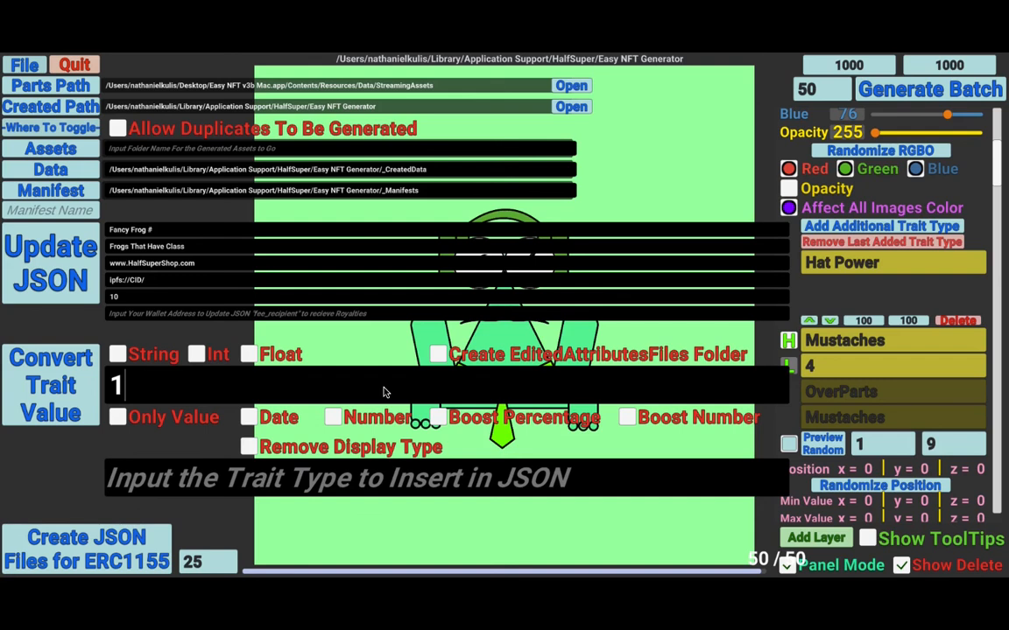
click(630, 419)
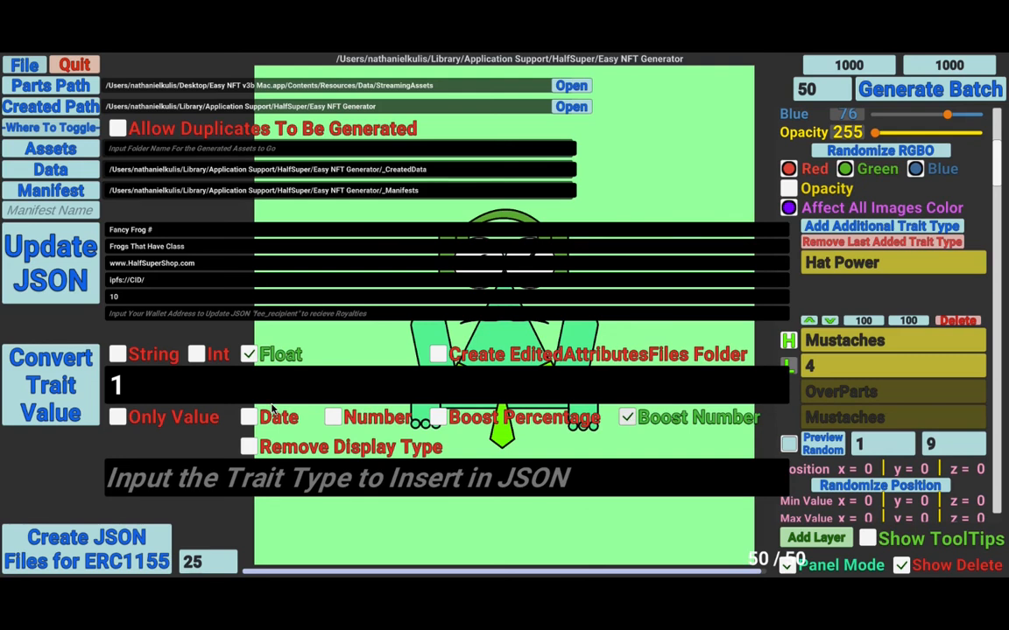
click(69, 388)
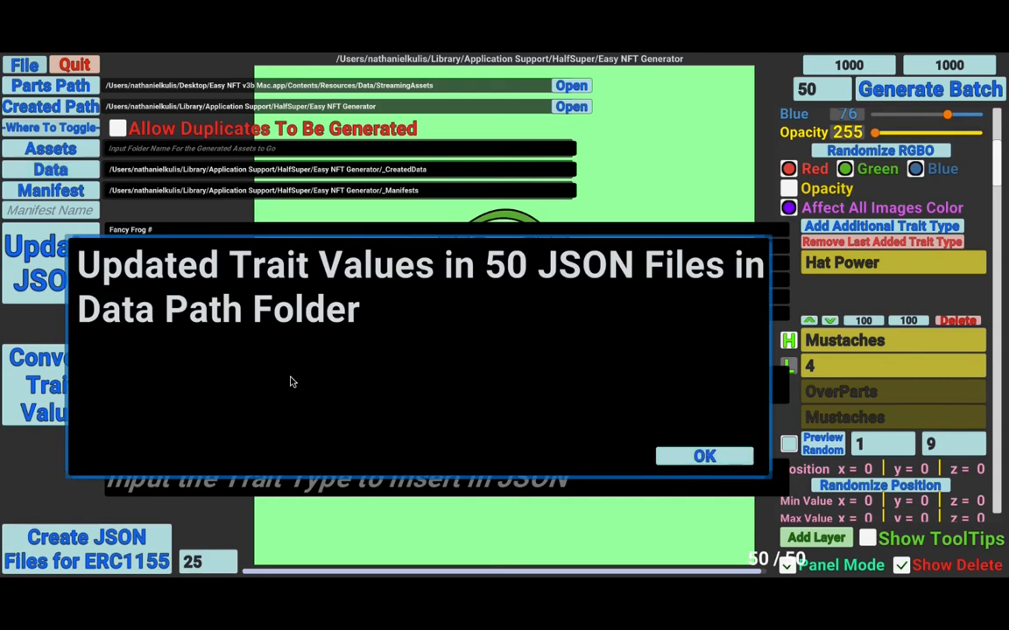
click(694, 457)
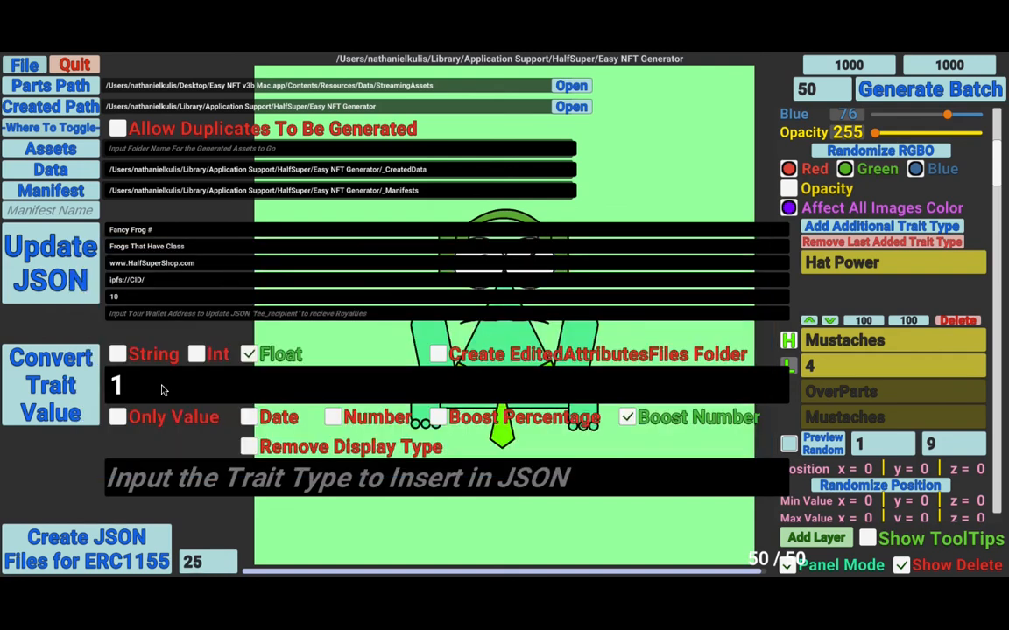
- Convert the trait value at index 3 to a float boost number as well
click(162, 391)
text(2)
key(BackSpace)
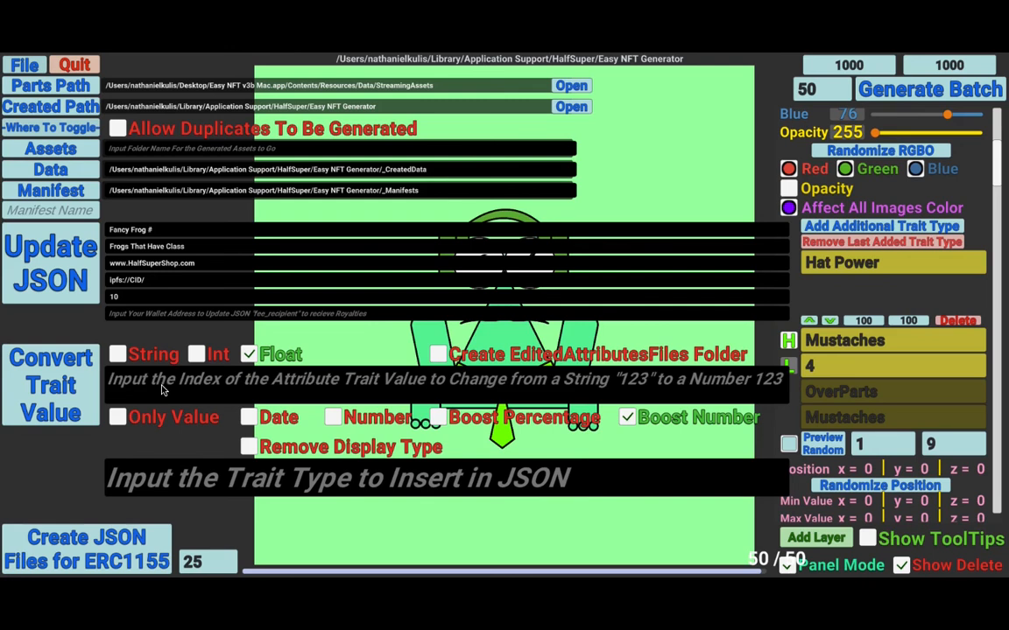
text(3)
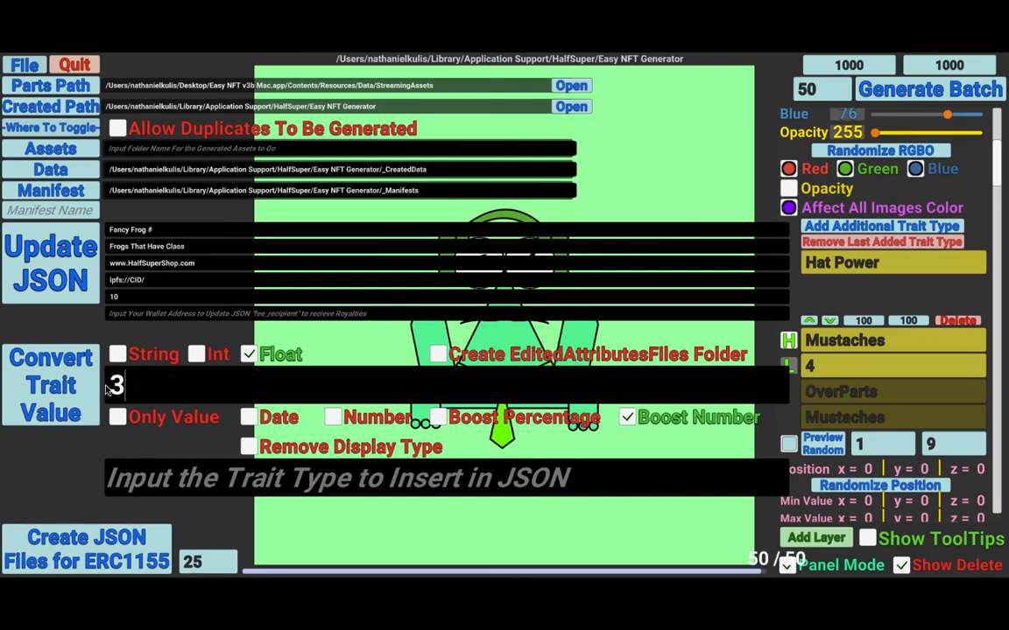
click(76, 391)
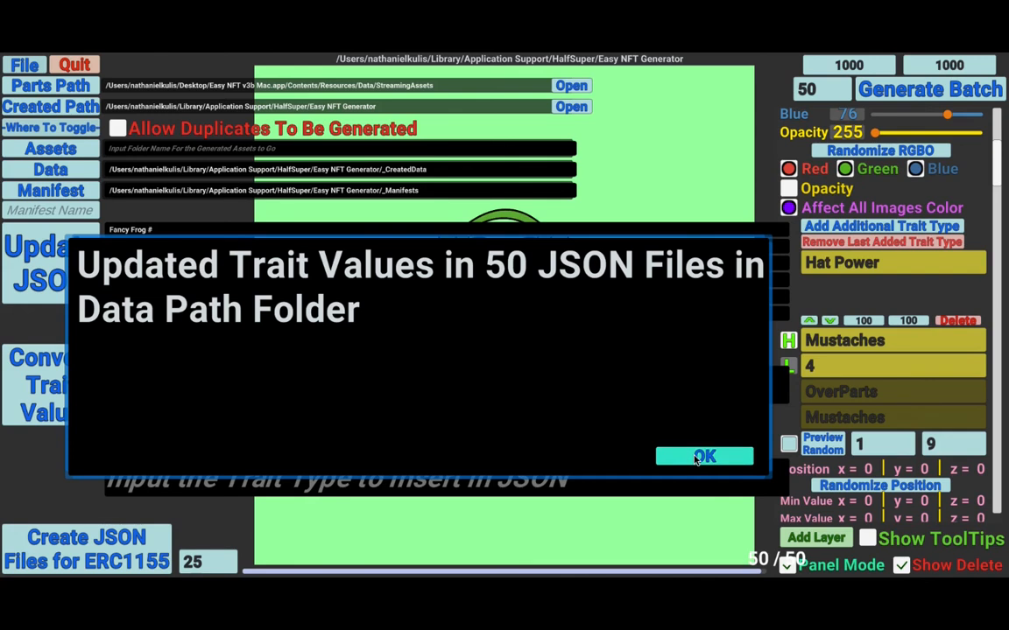
click(704, 456)
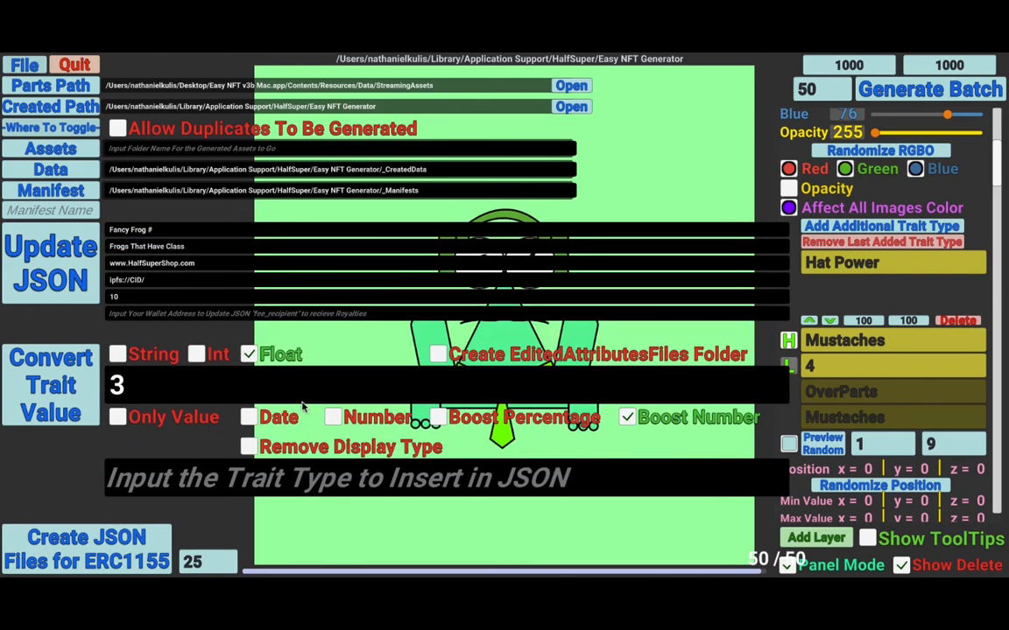
- Convert the trait value at index 5 to a float boost number
click(235, 394)
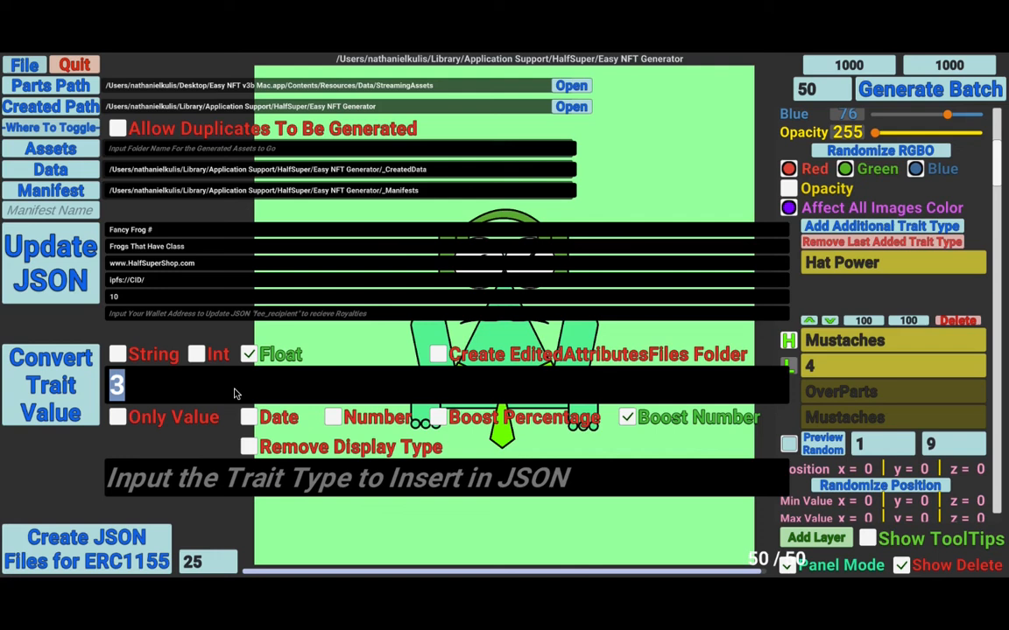
text(5)
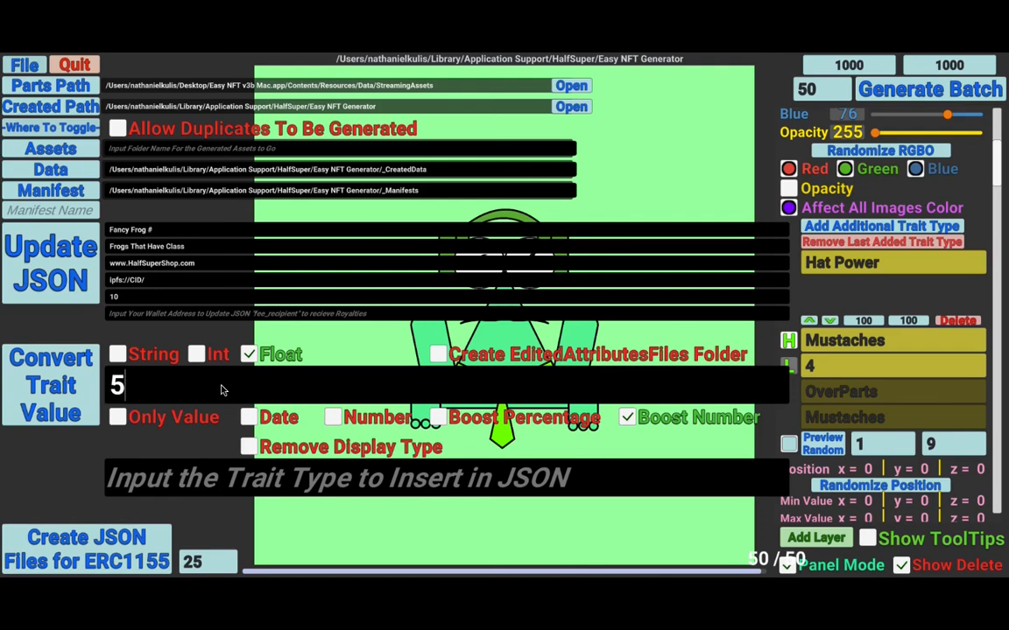
click(64, 390)
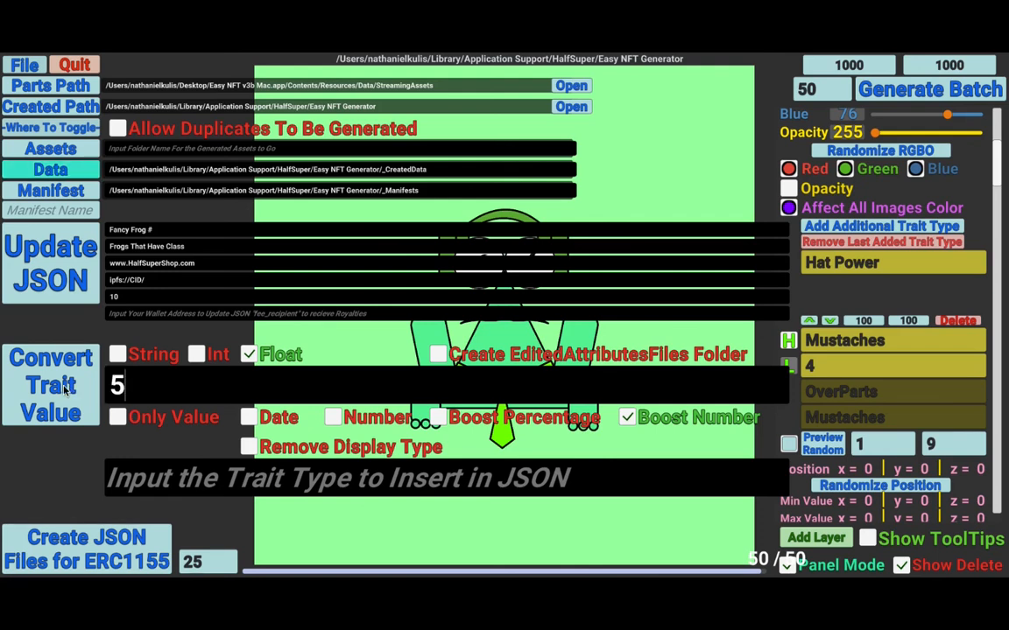
click(694, 455)
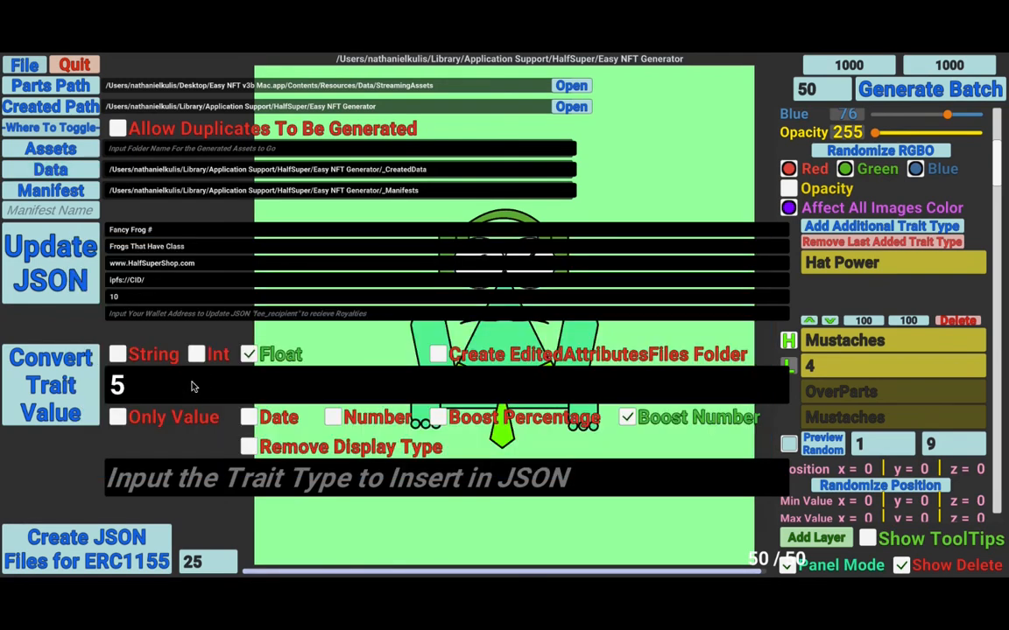
- Convert the trait value at index 10 to a float boost number and dismiss the confirmation
click(193, 386)
text(10)
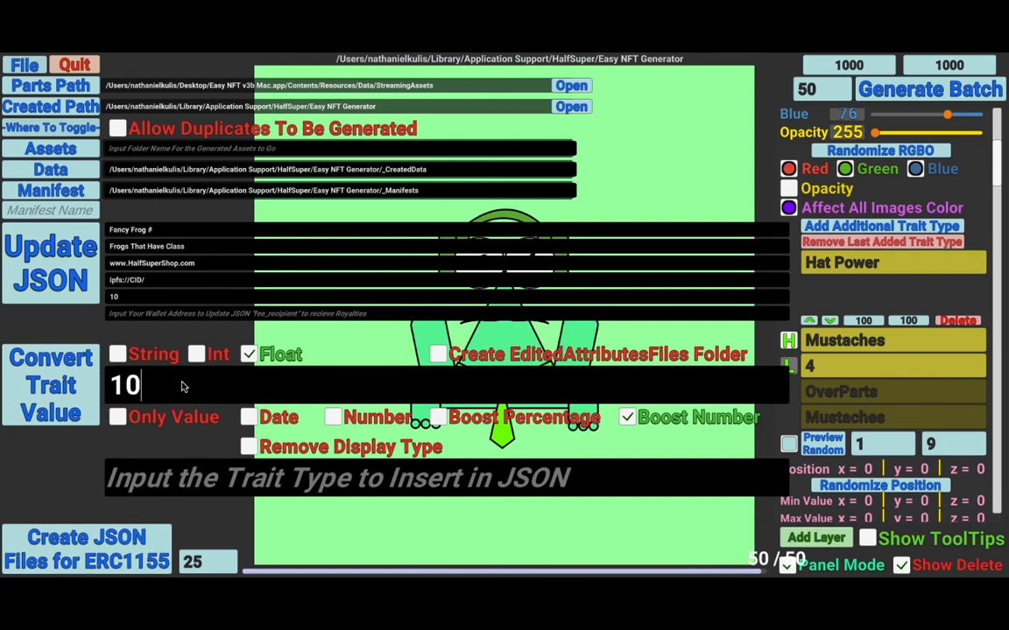
click(69, 392)
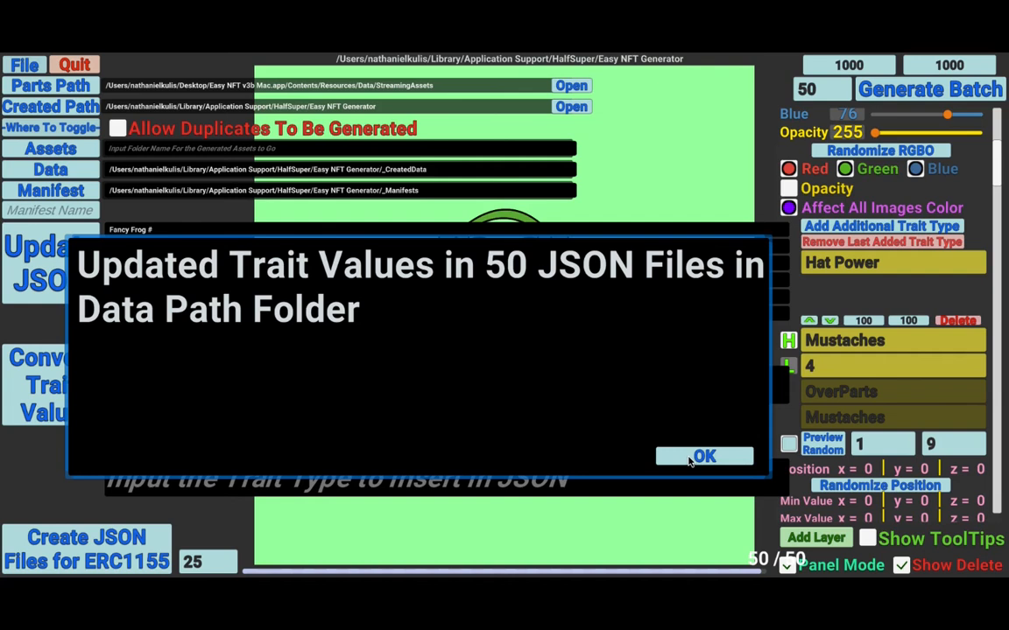
click(689, 460)
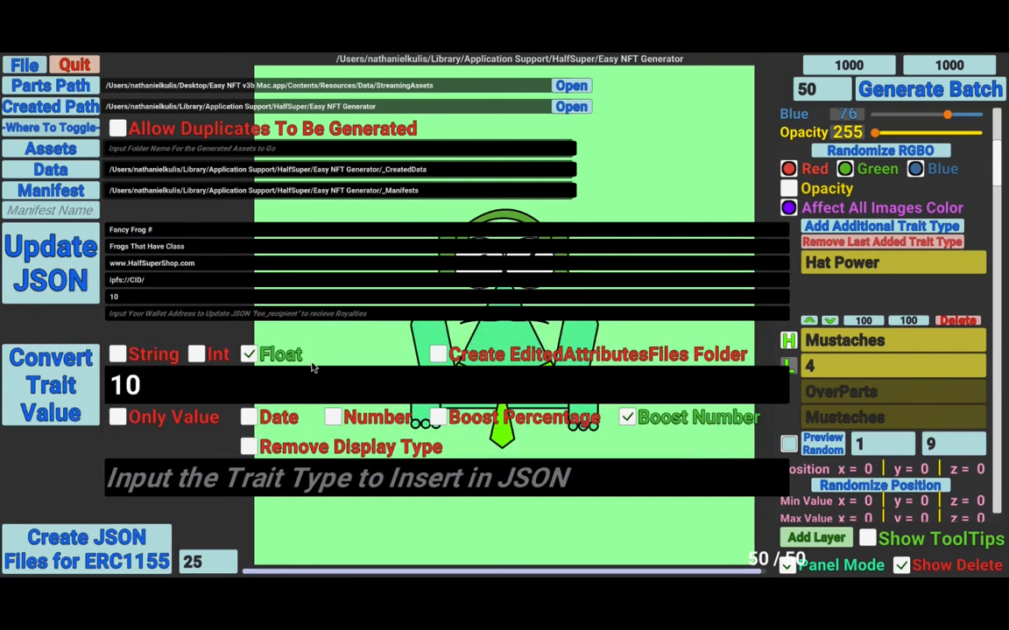
- Switch to Finder, open 41.json and examine its boost_number attributes
key(super+Tab)
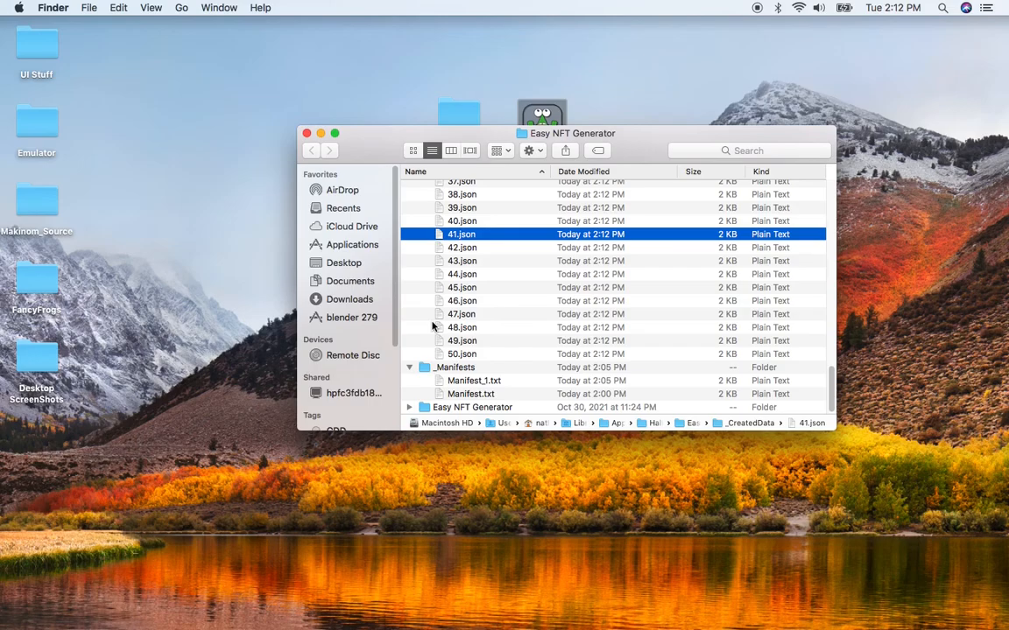
double_click(462, 234)
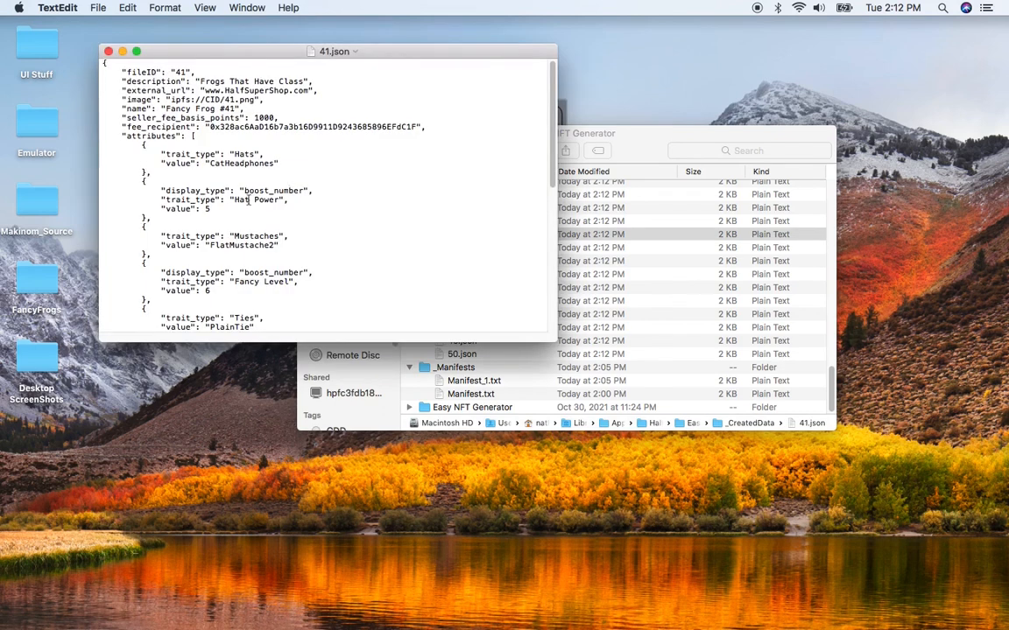
double_click(271, 191)
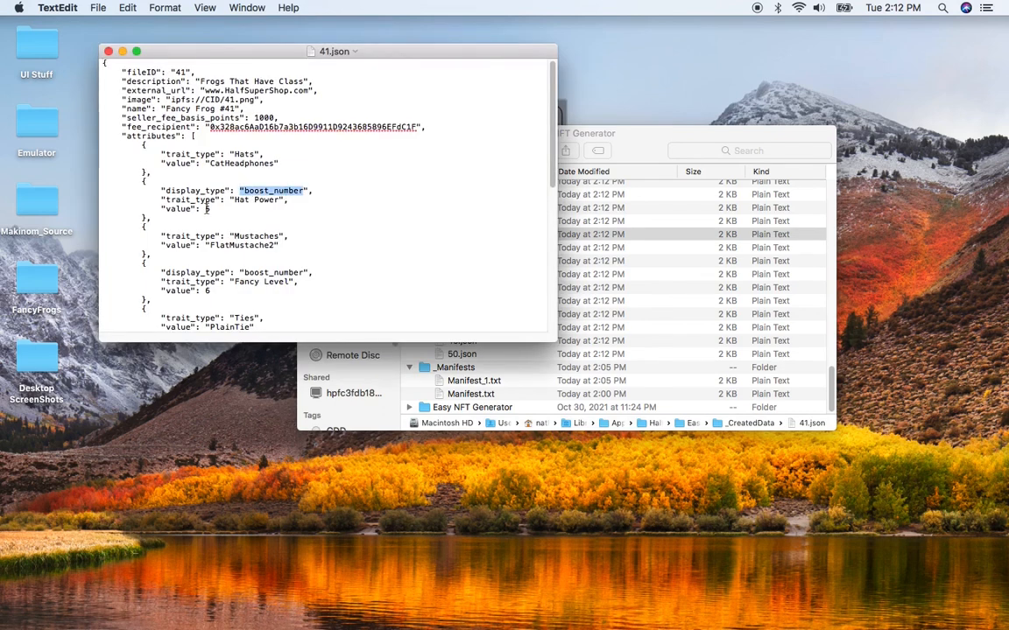
click(208, 208)
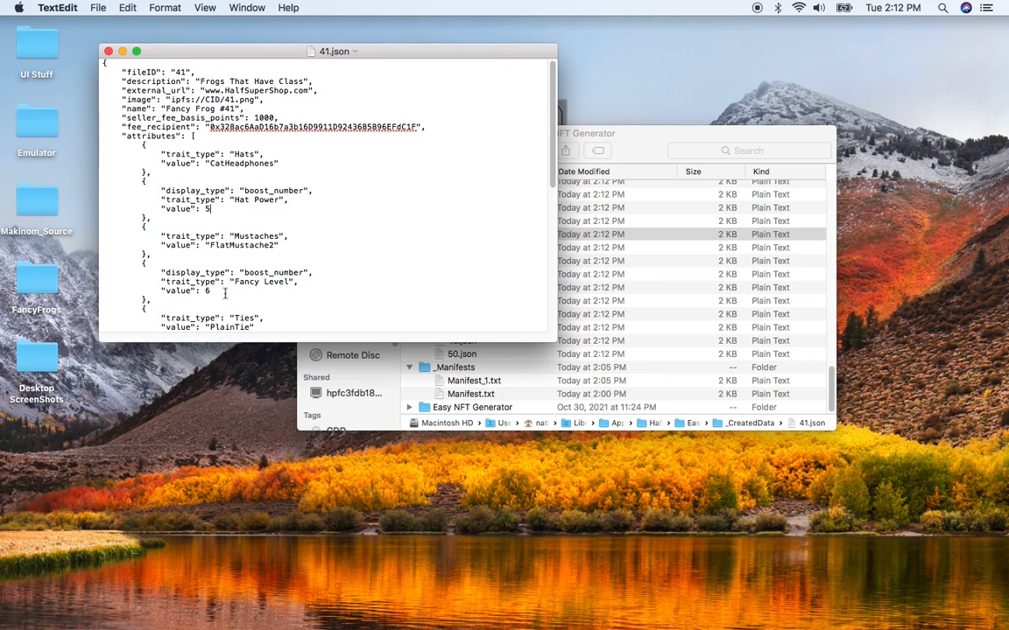
click(207, 163)
click(274, 163)
click(146, 147)
drag(146, 147, 221, 215)
click(174, 227)
drag(183, 251, 191, 296)
click(132, 266)
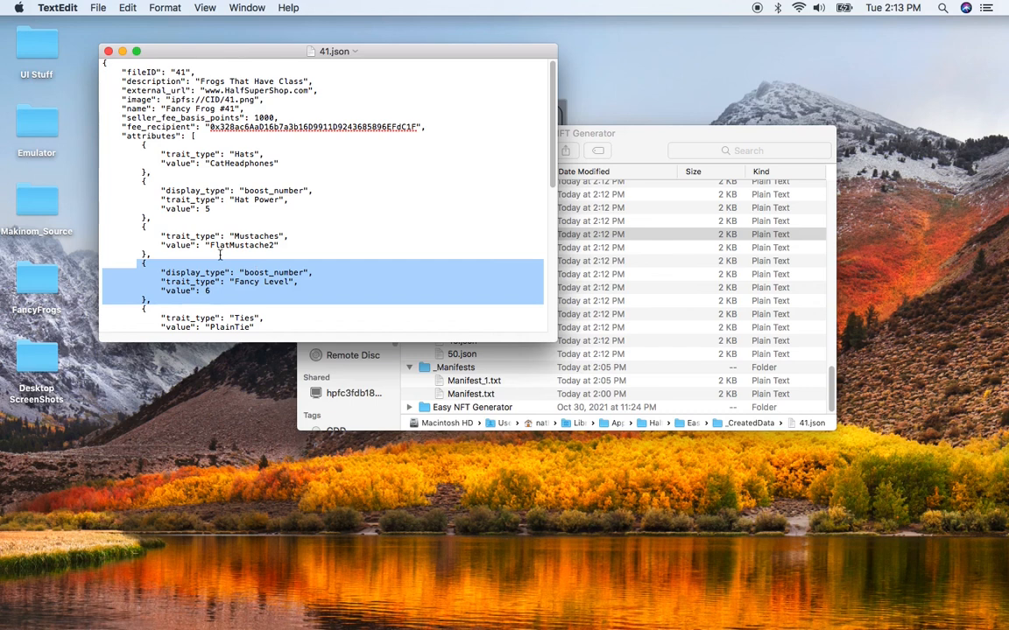
click(173, 254)
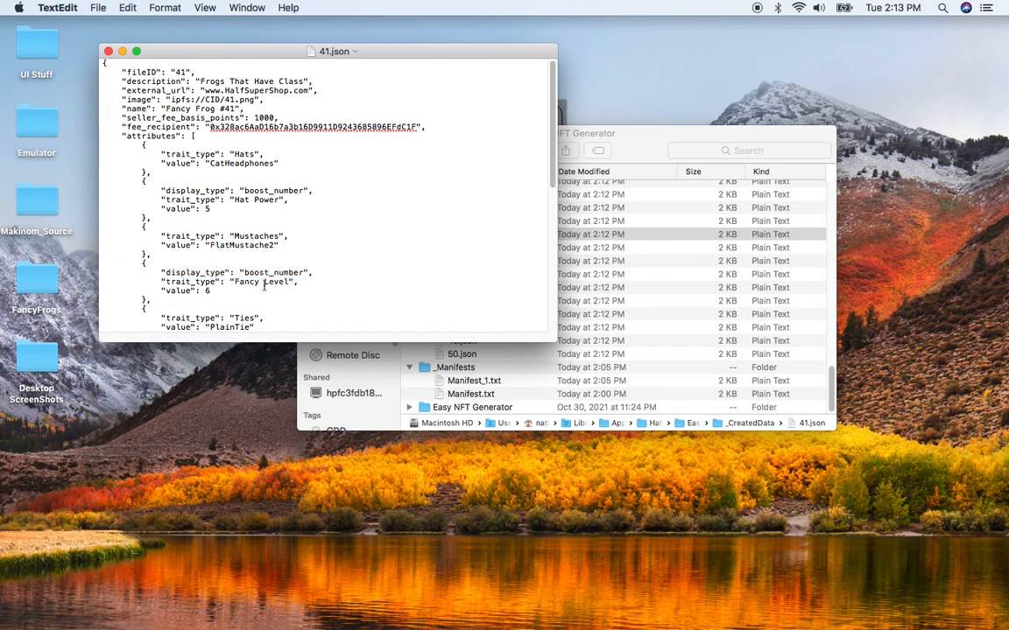
scroll(241, 208, down, 1)
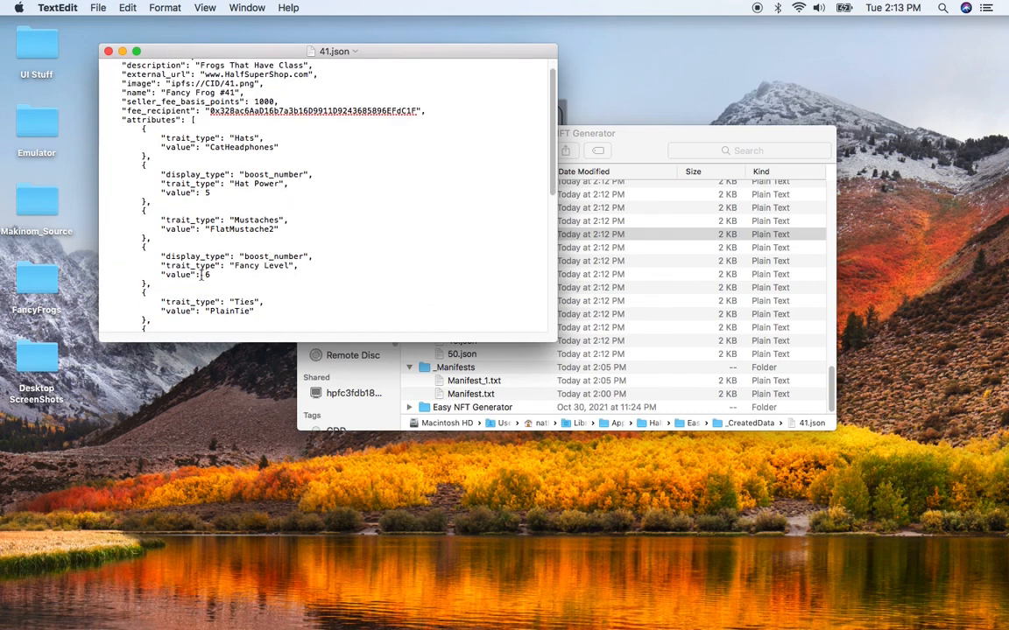
scroll(263, 276, down, 4)
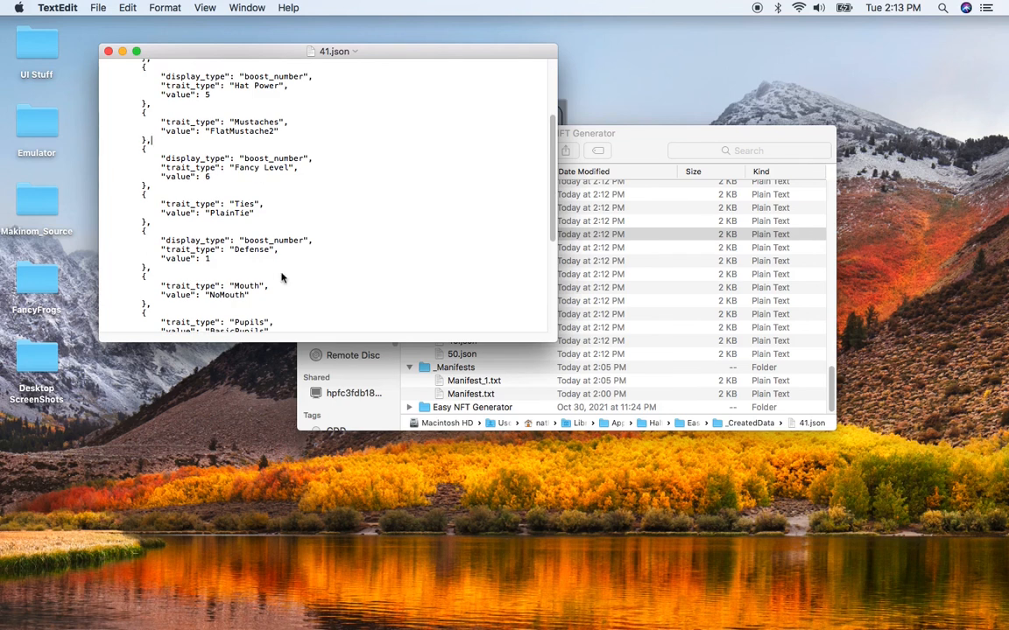
- Switch to the browser and open the Fancy Frog # 100 item page on OpenSea
mouse_move(2, 469)
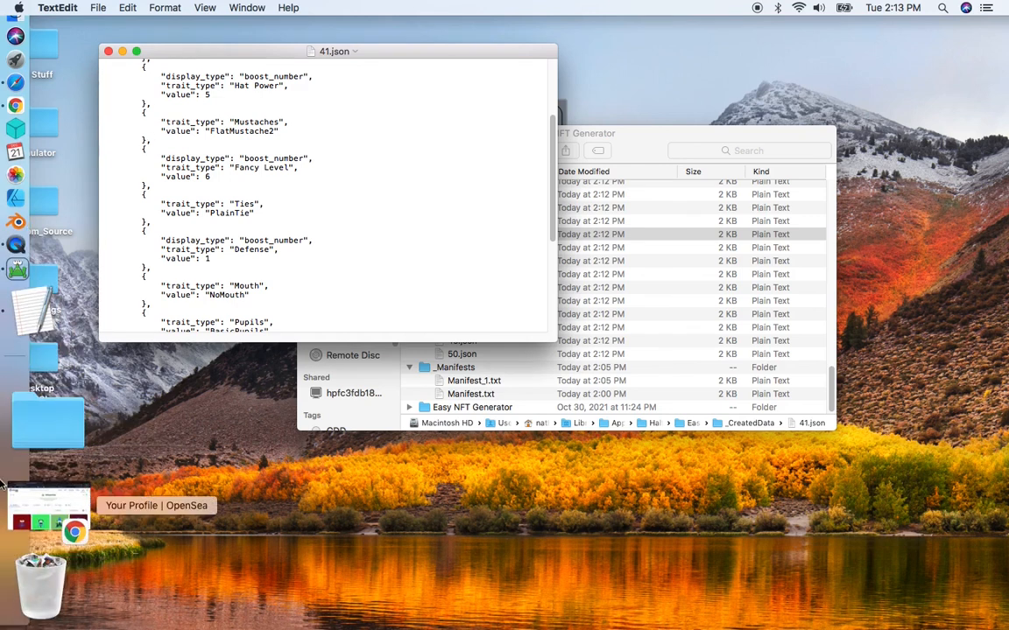
click(3, 484)
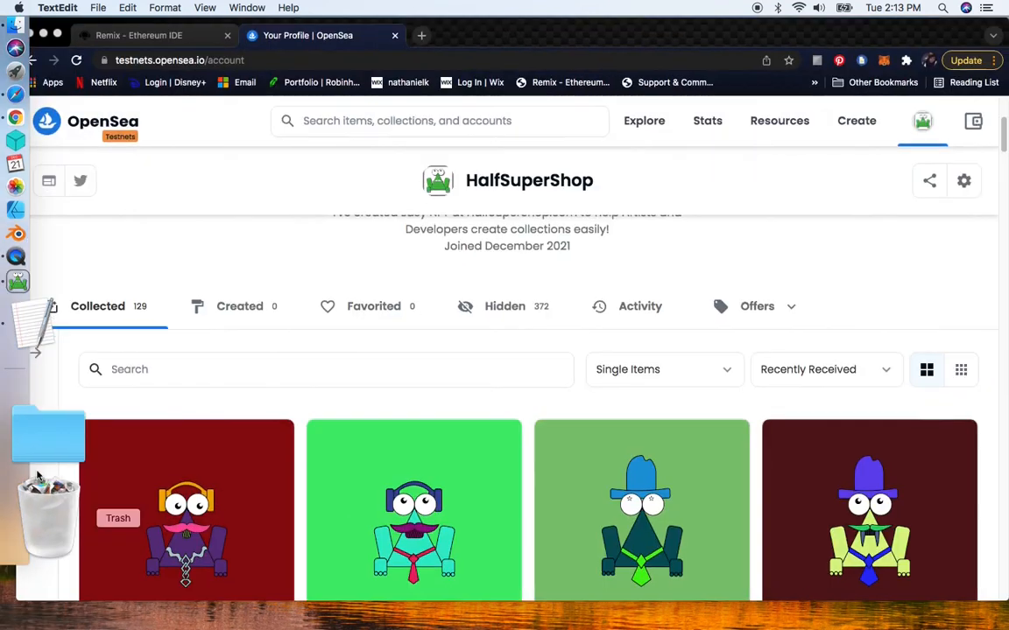
click(213, 498)
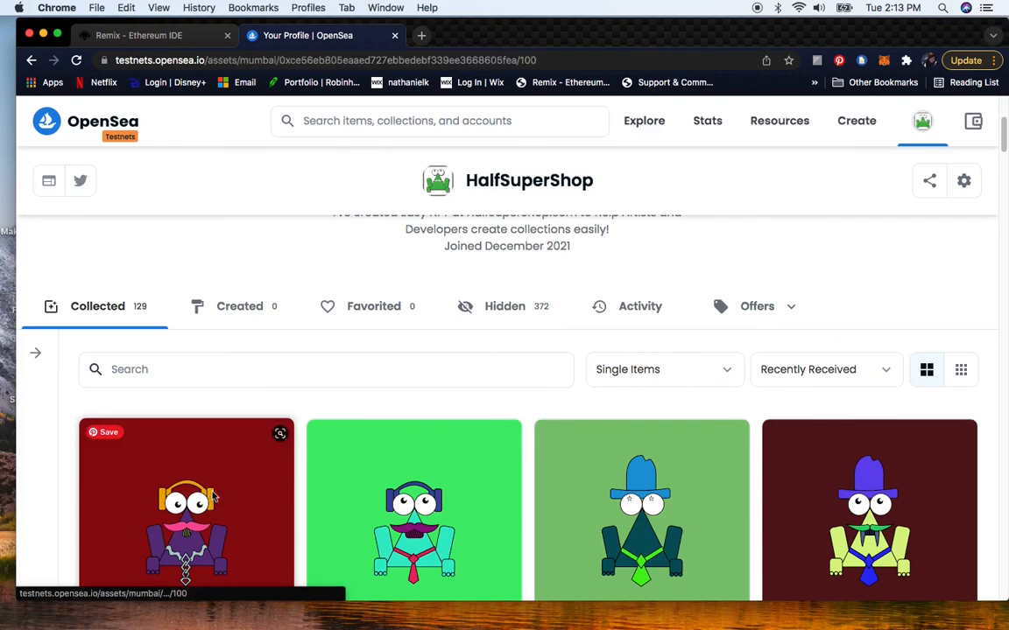
scroll(434, 424, down, 5)
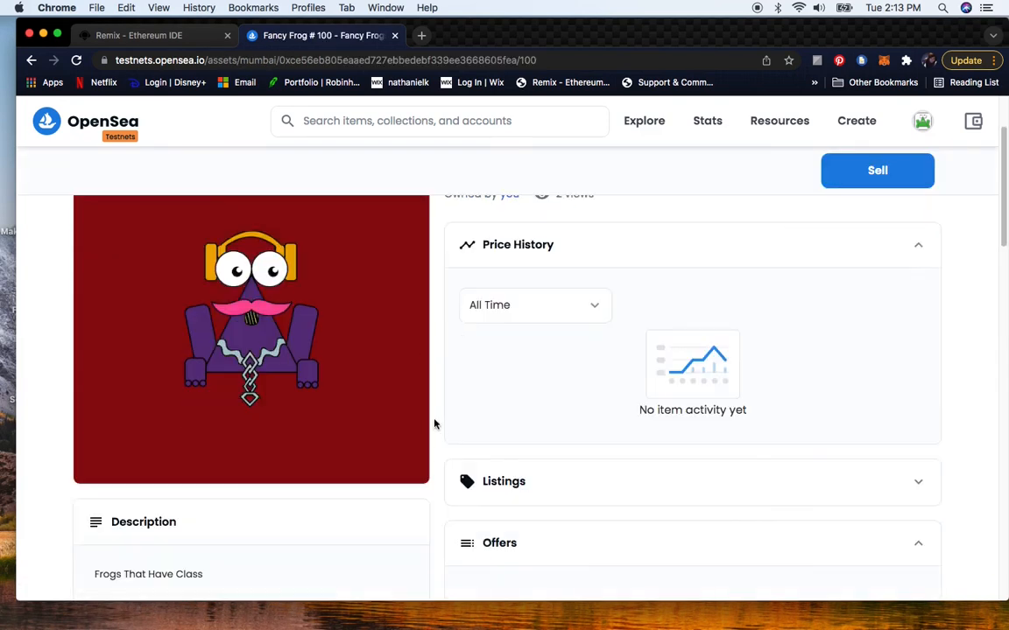
scroll(435, 424, down, 2)
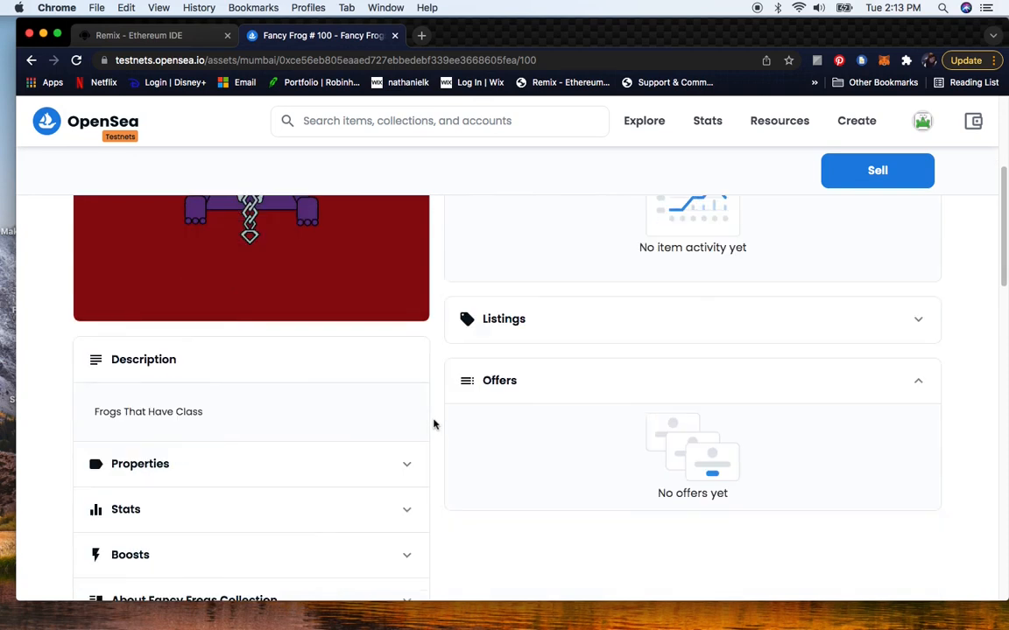
scroll(434, 425, down, 1)
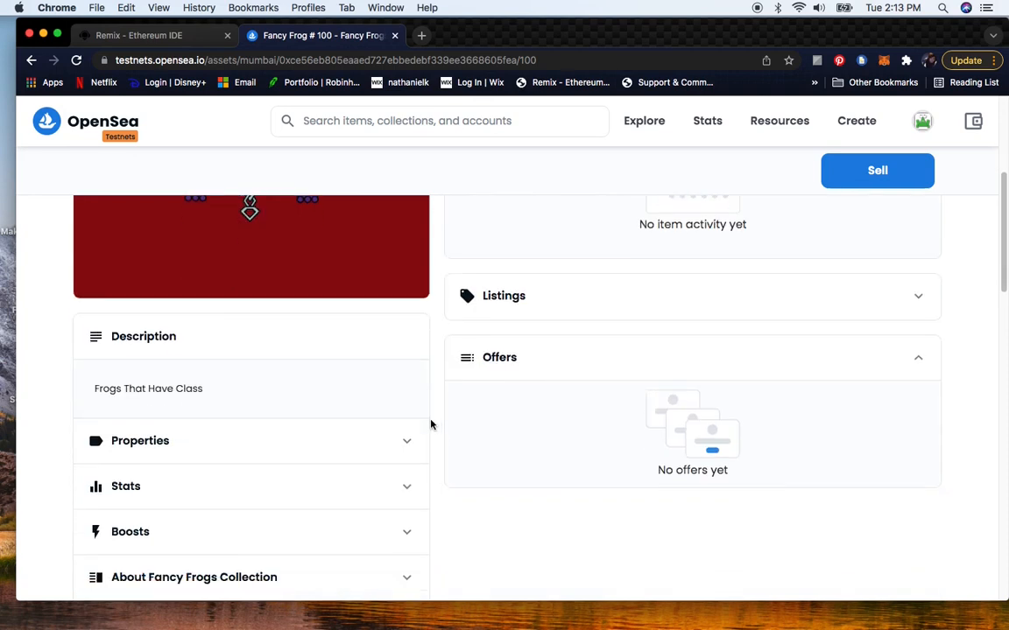
scroll(441, 449, down, 2)
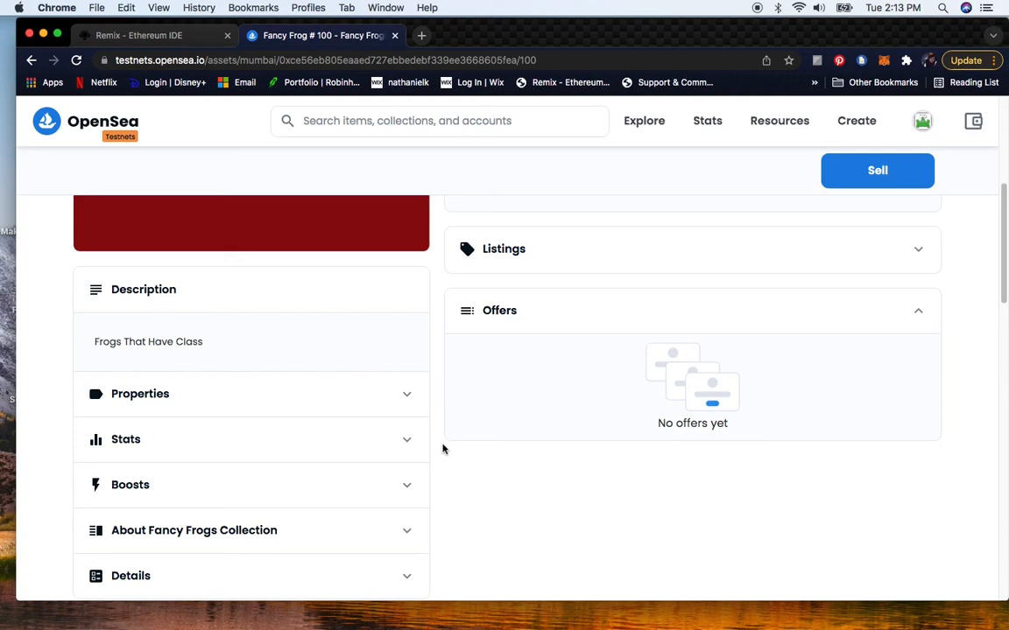
- Expand the item's Boosts, Stats and Properties sections to examine its traits
click(407, 489)
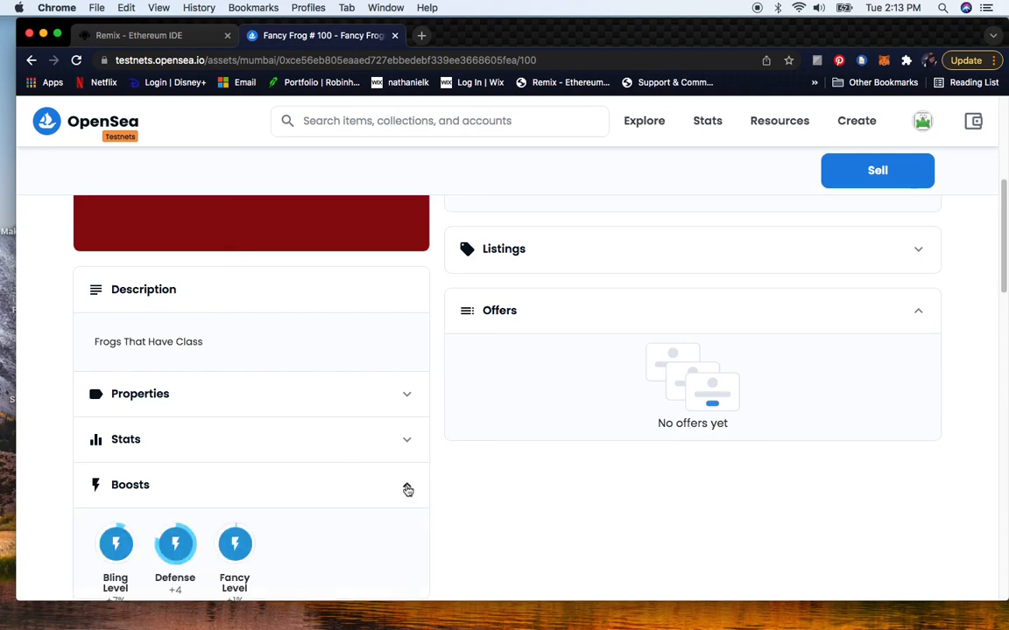
scroll(432, 490, down, 5)
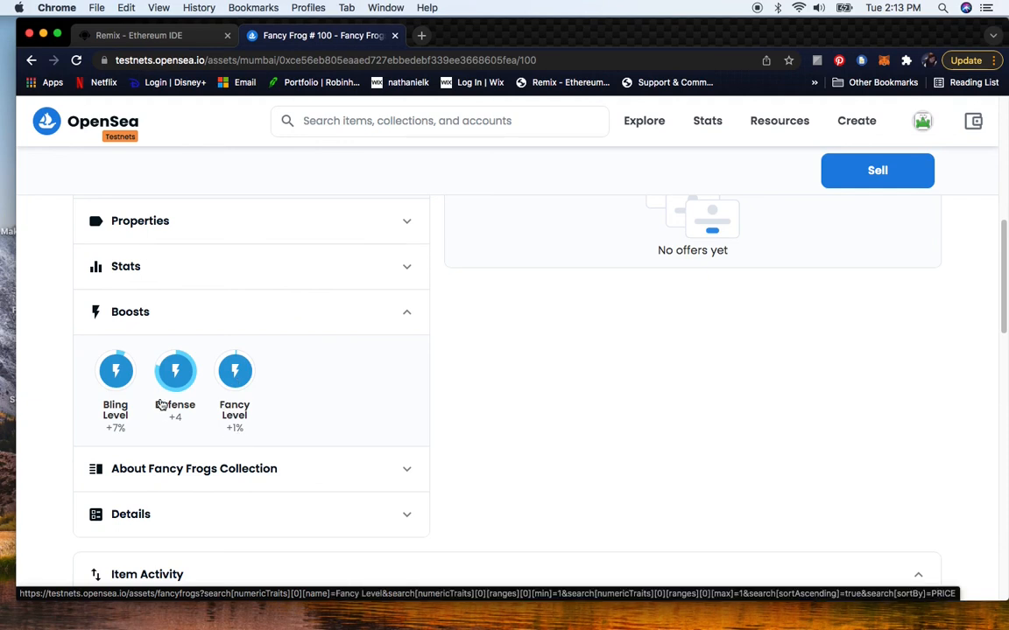
click(406, 271)
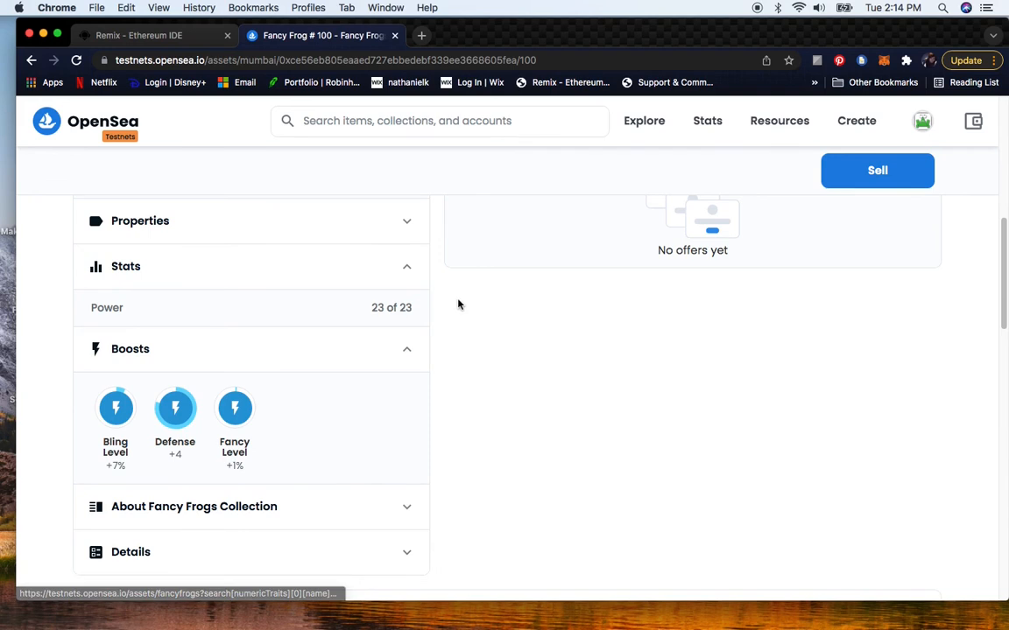
scroll(456, 305, up, 2)
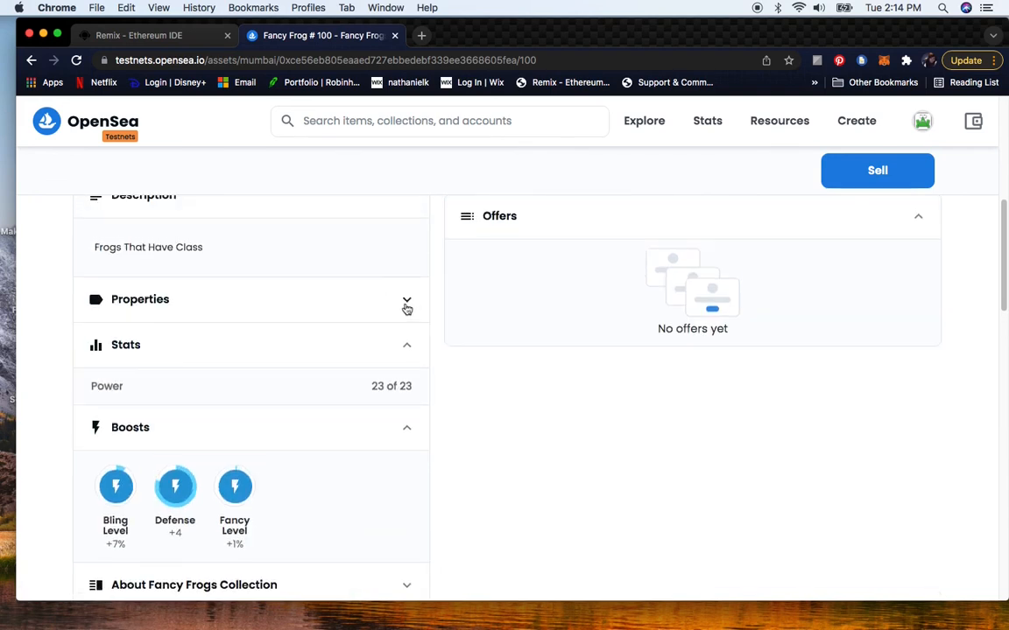
click(406, 302)
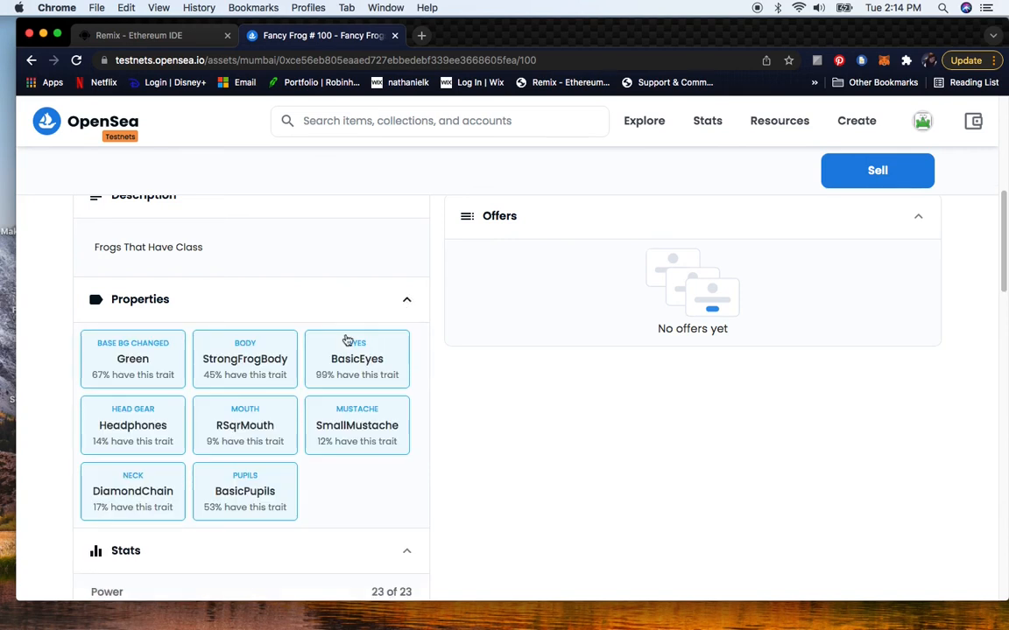
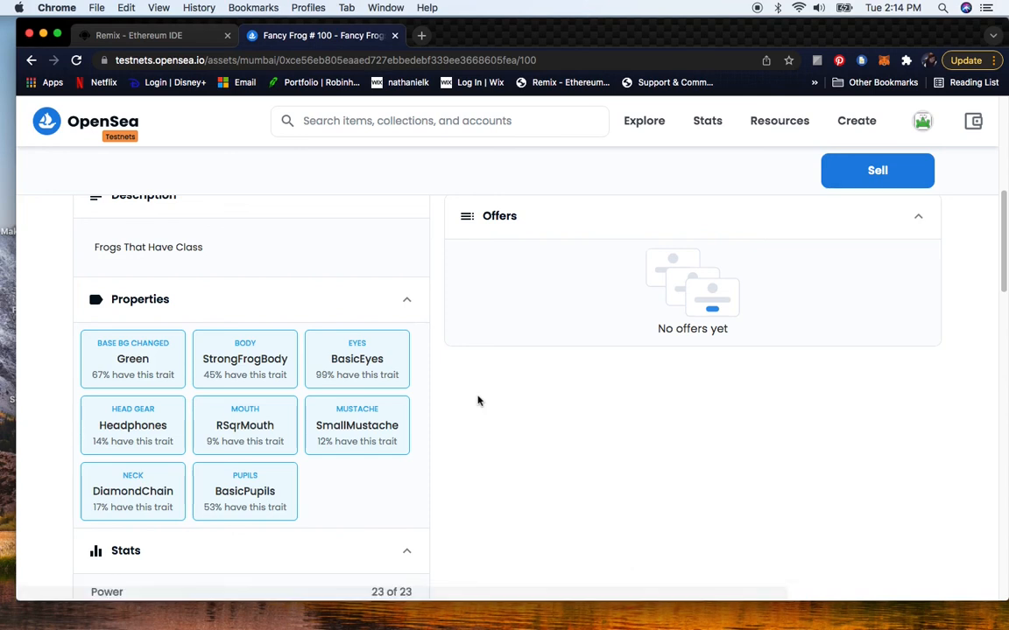
scroll(445, 416, up, 1)
scroll(439, 415, up, 10)
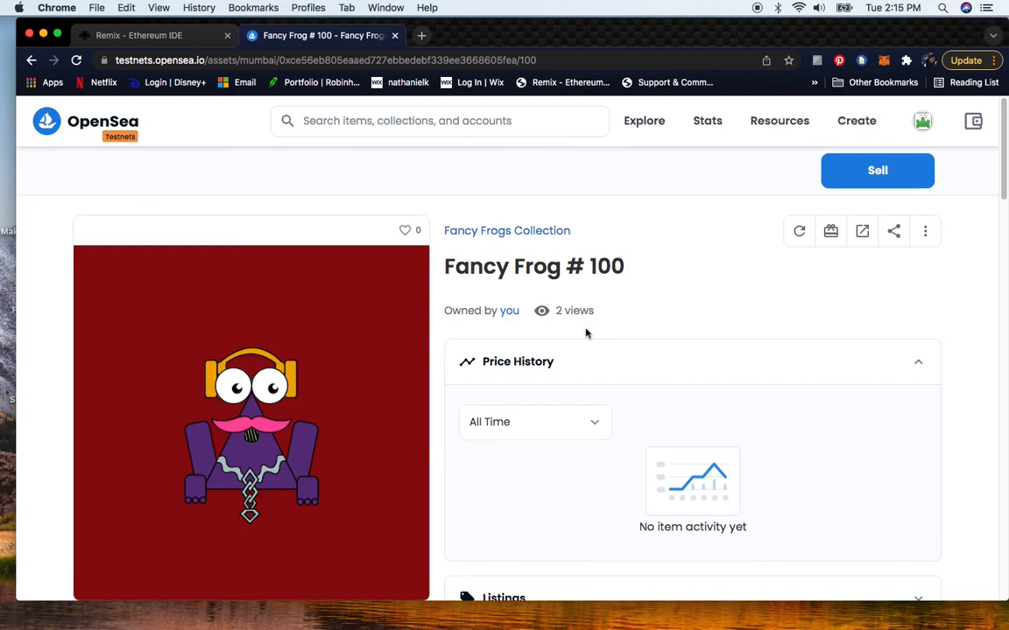
scroll(633, 346, down, 6)
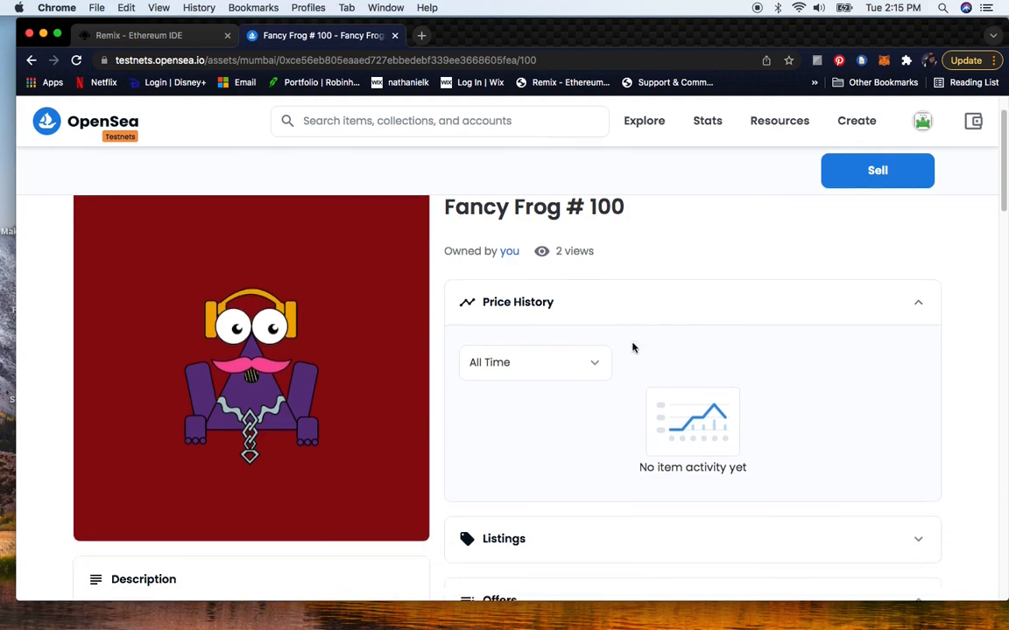
scroll(632, 353, up, 6)
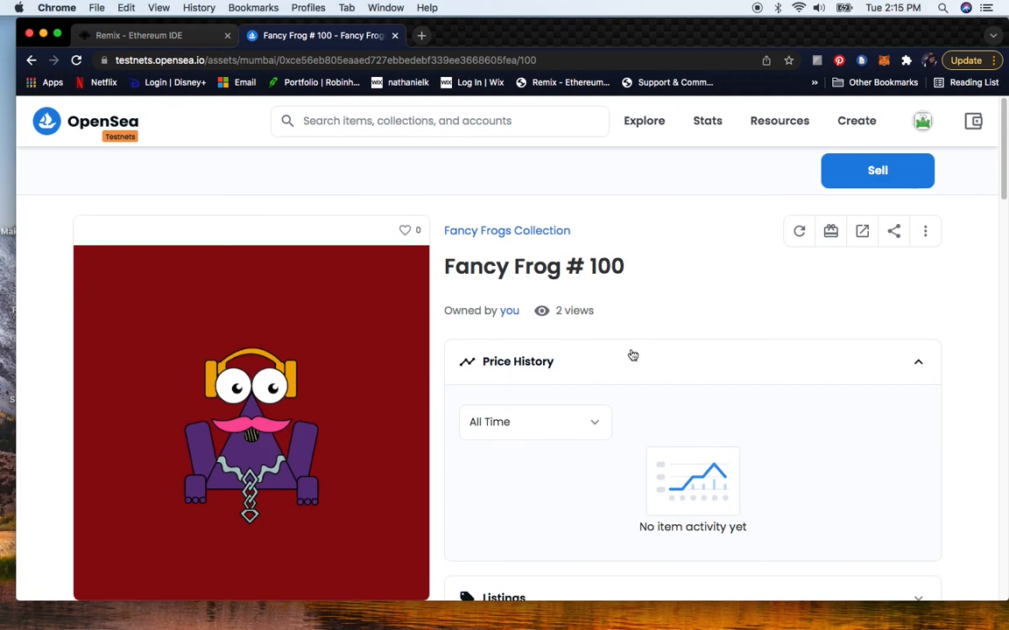
- Switch to the Remix IDE tab and expand the contracts folder to select CollectionNFT.sol
click(133, 37)
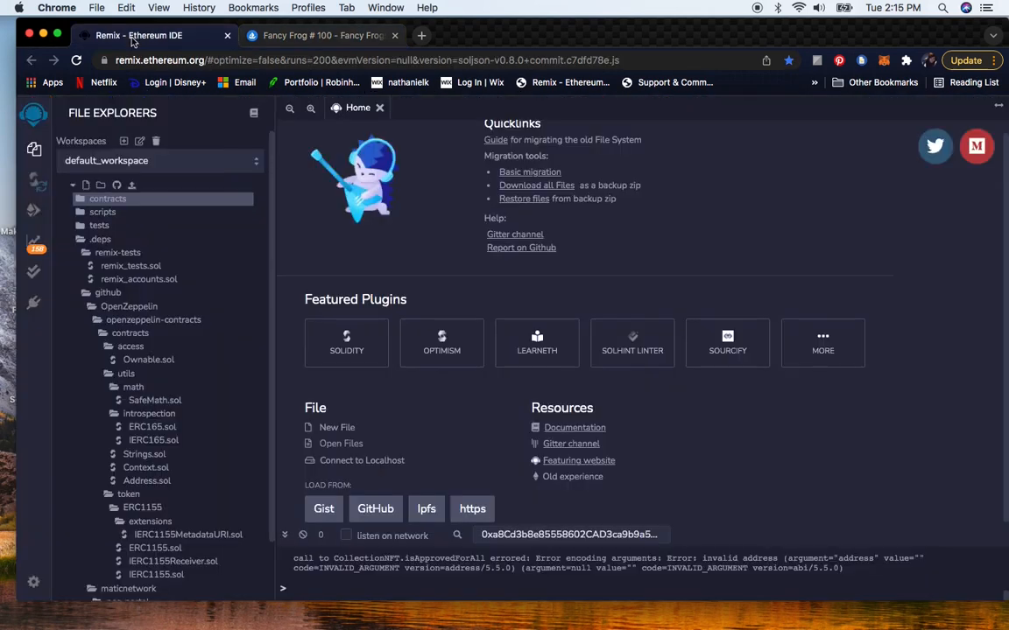
click(97, 202)
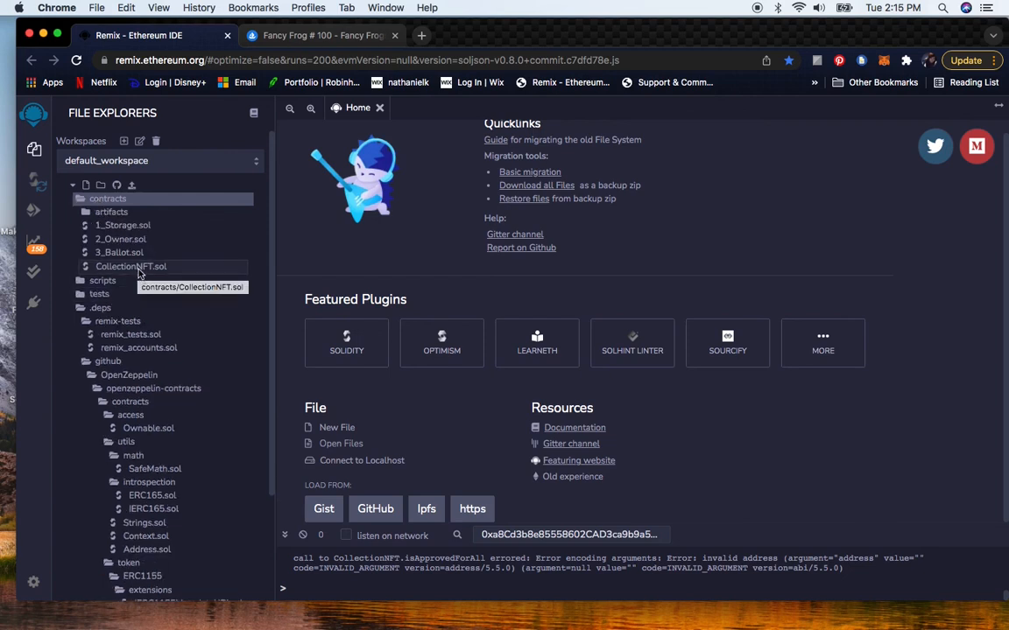
click(131, 266)
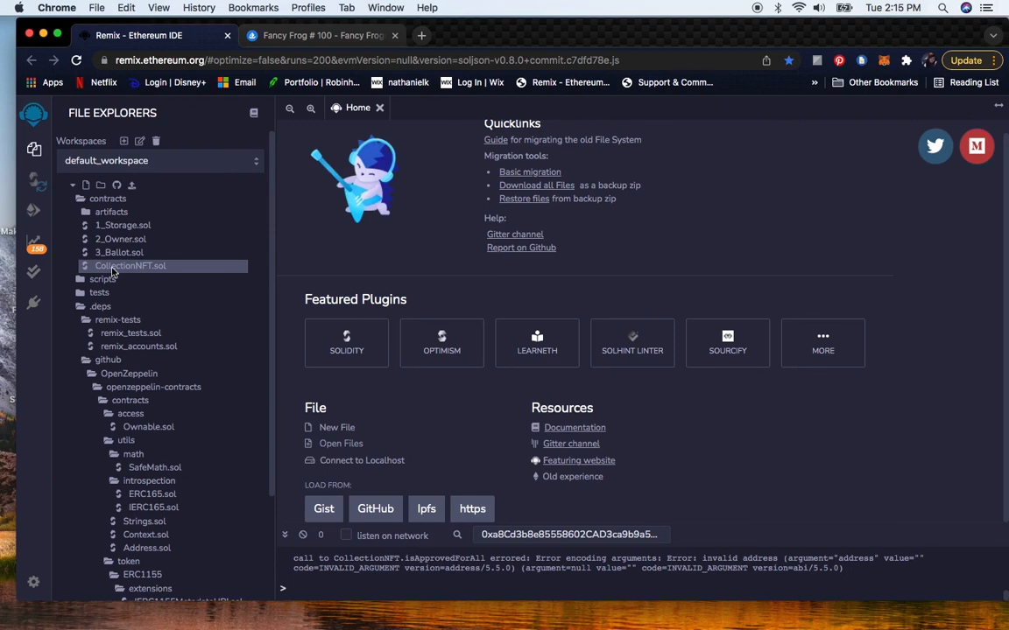
- Open a new browser tab and search Google for HalfSuperShop
key(super+t)
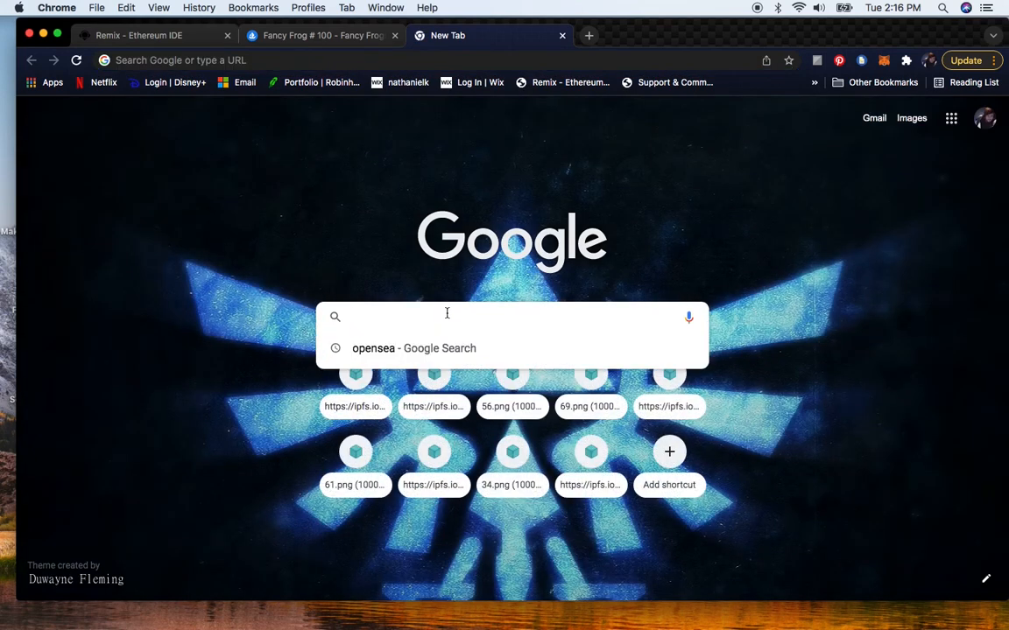
text(HalfSuperShop)
key(Return)
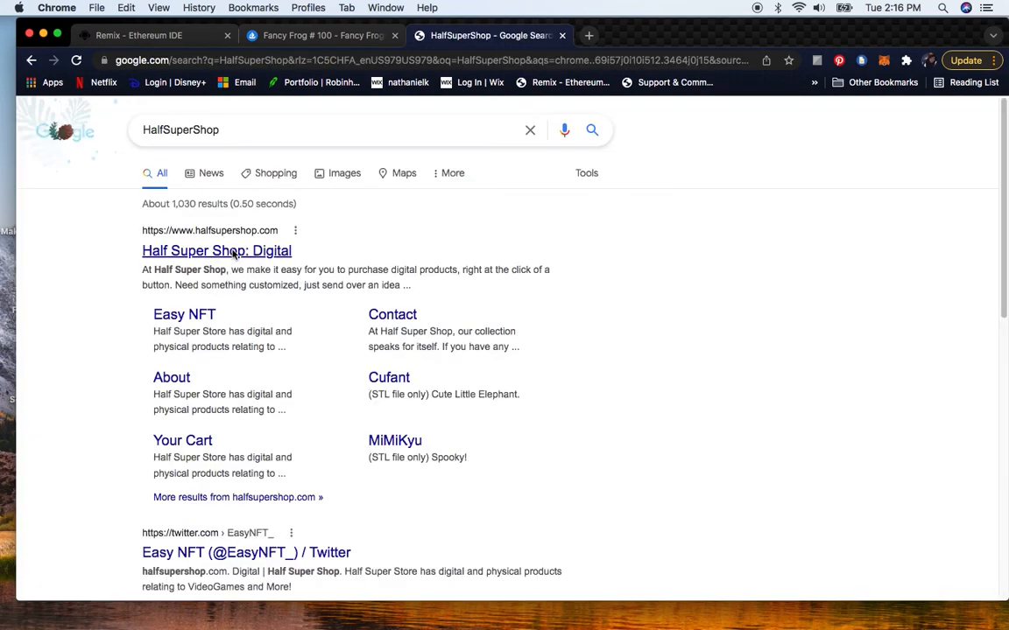
- Open the Half Super Shop website's Easy NFT page and read through its guide
click(234, 253)
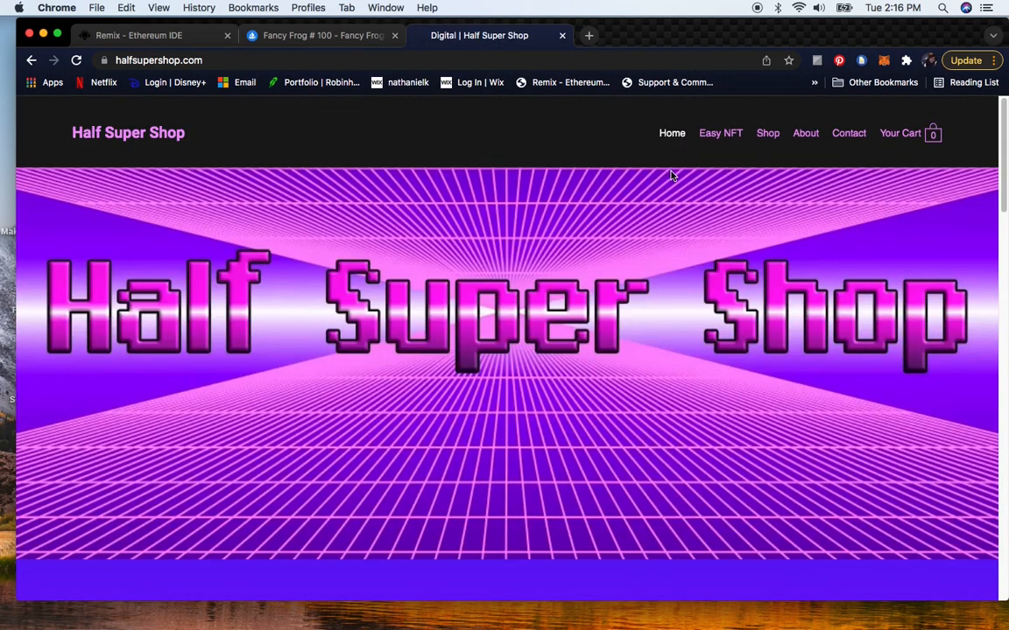
click(726, 139)
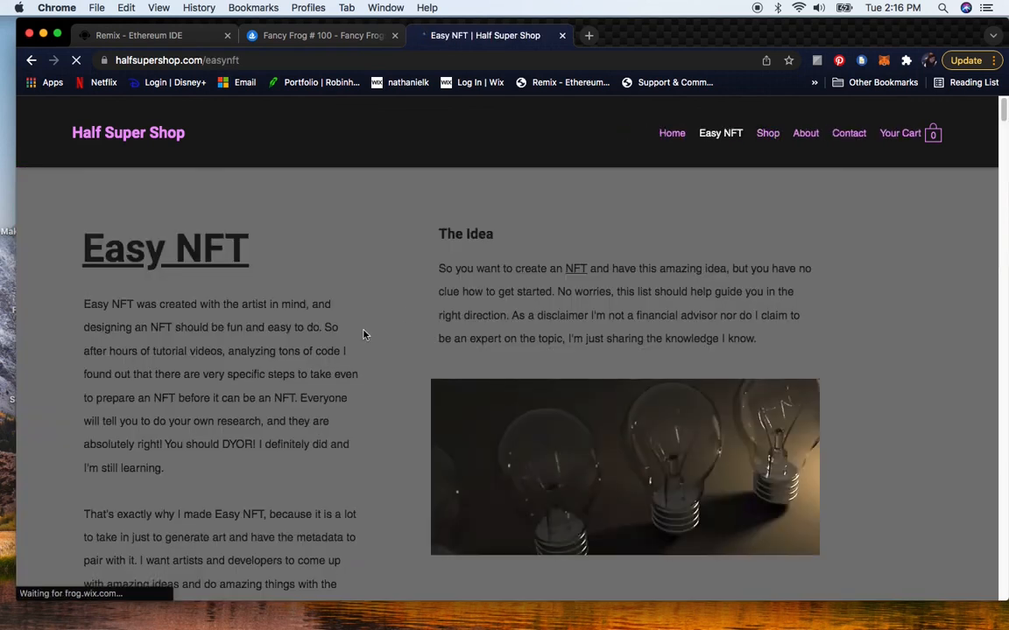
scroll(376, 329, down, 10)
scroll(376, 336, down, 10)
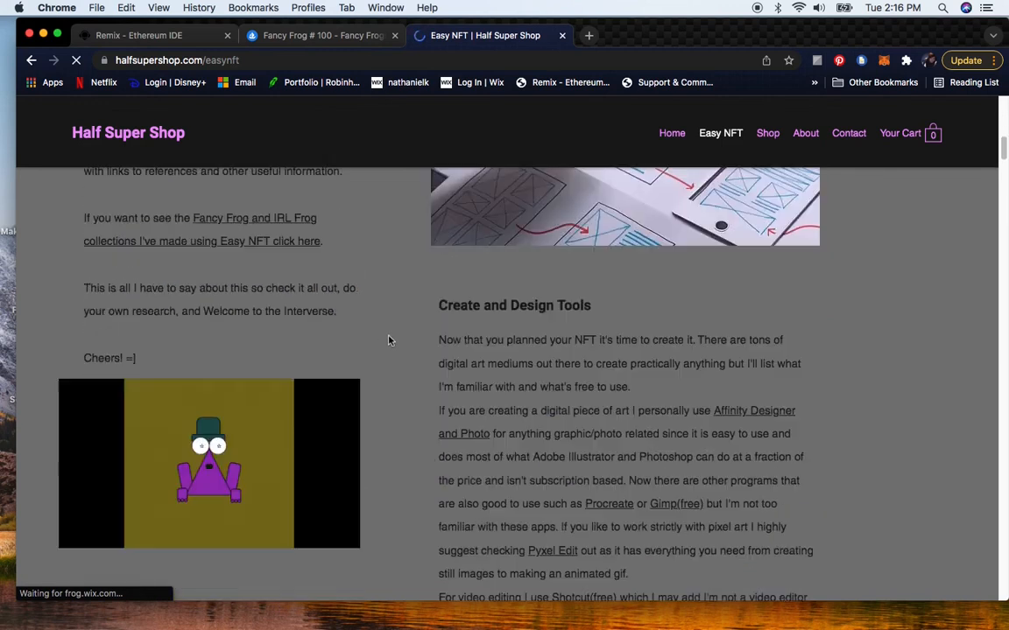
scroll(390, 341, up, 3)
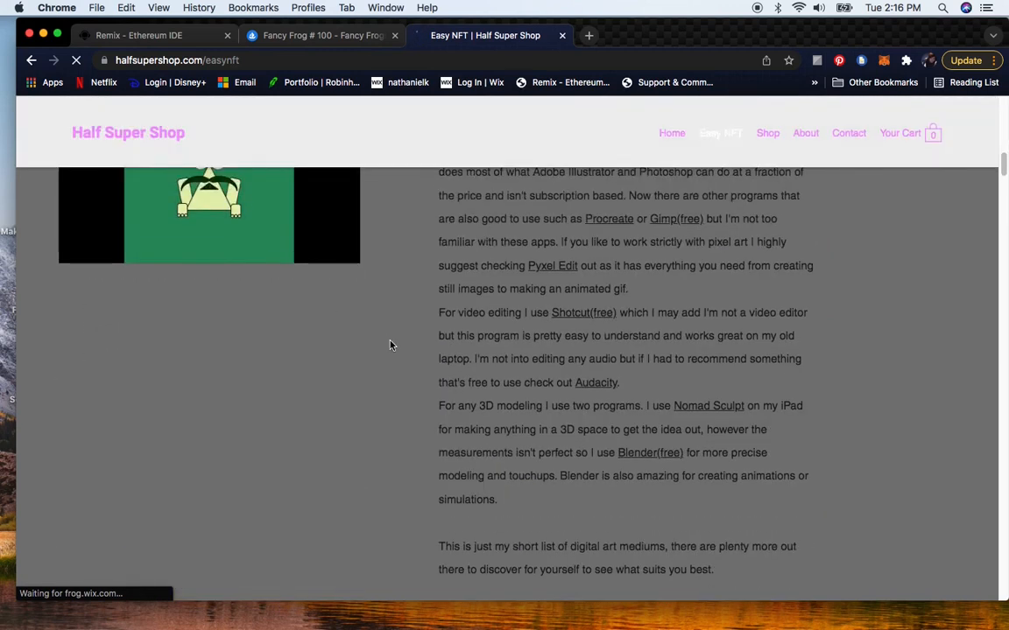
scroll(391, 343, down, 12)
scroll(392, 349, down, 20)
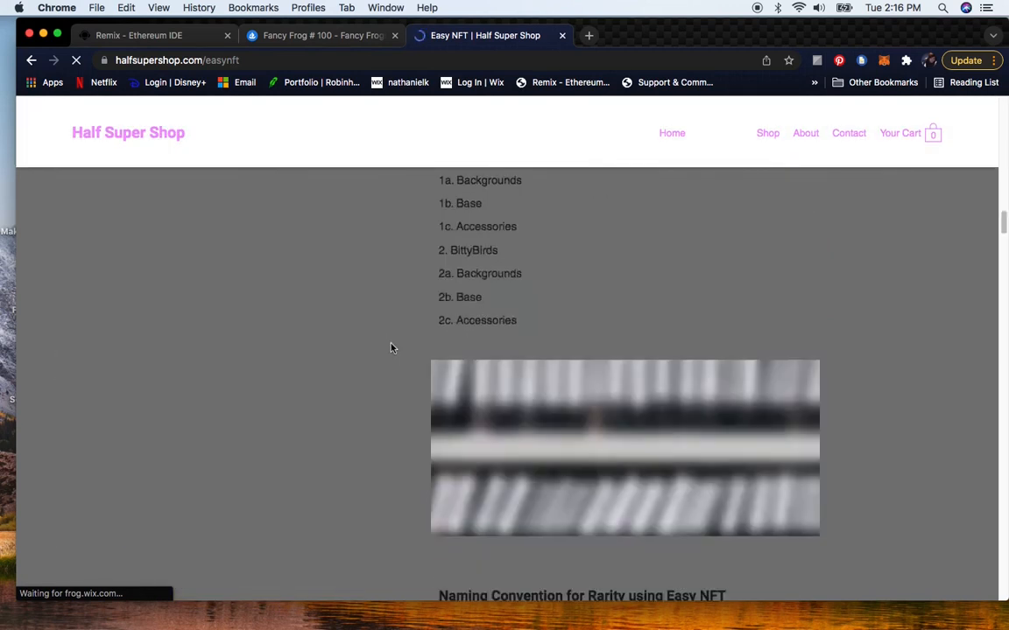
scroll(388, 355, down, 15)
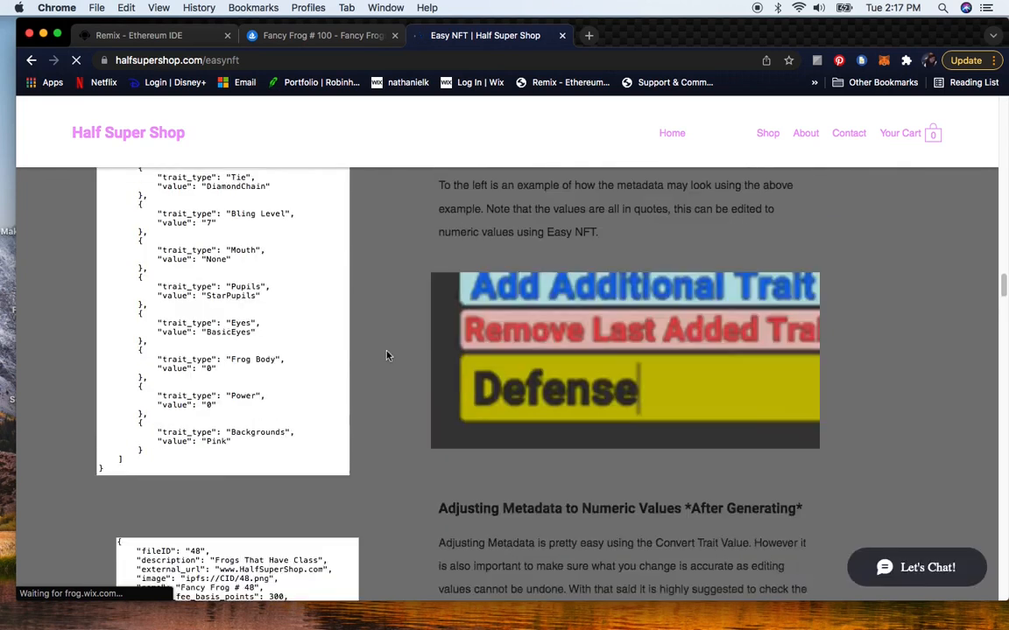
scroll(387, 356, down, 20)
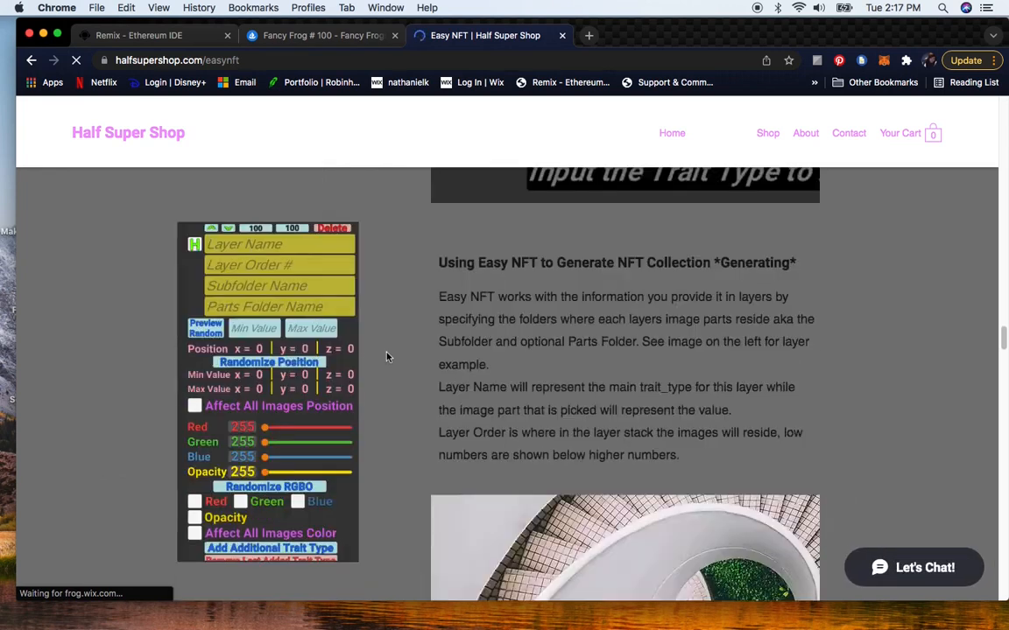
scroll(390, 357, down, 20)
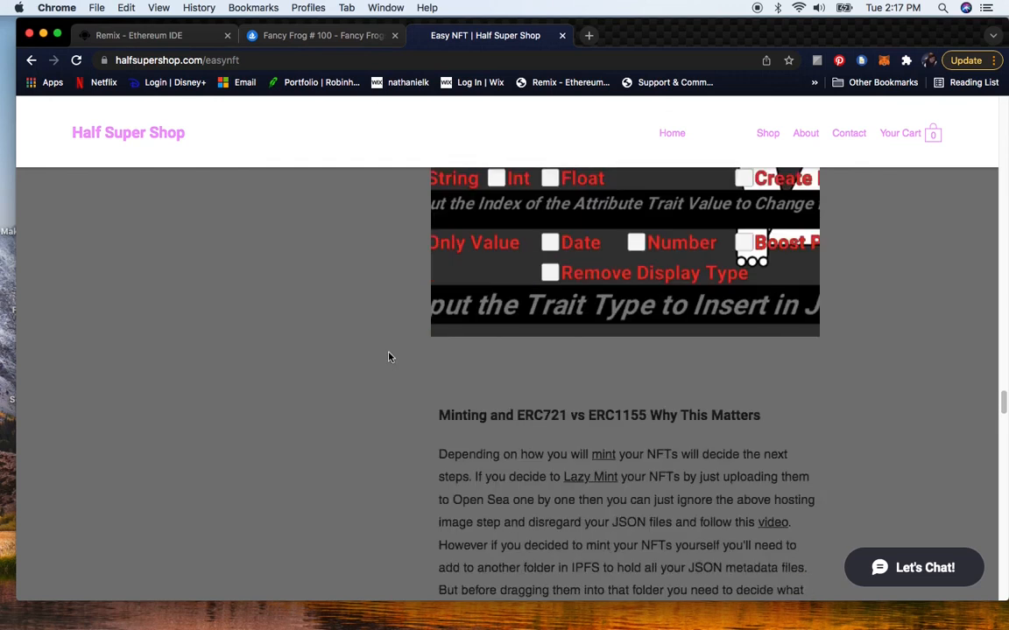
scroll(389, 358, down, 15)
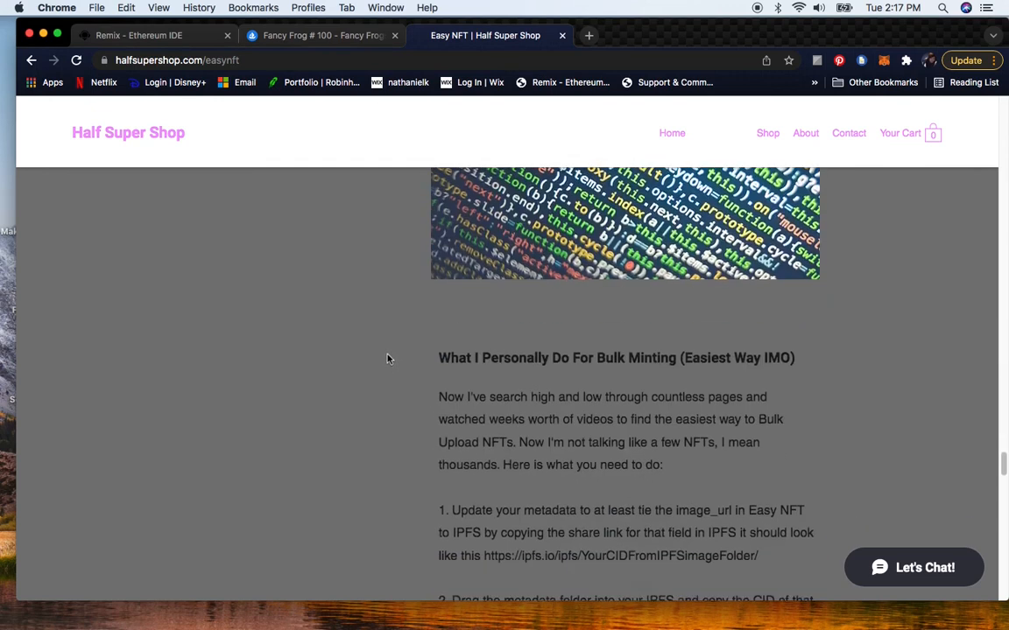
scroll(388, 359, down, 15)
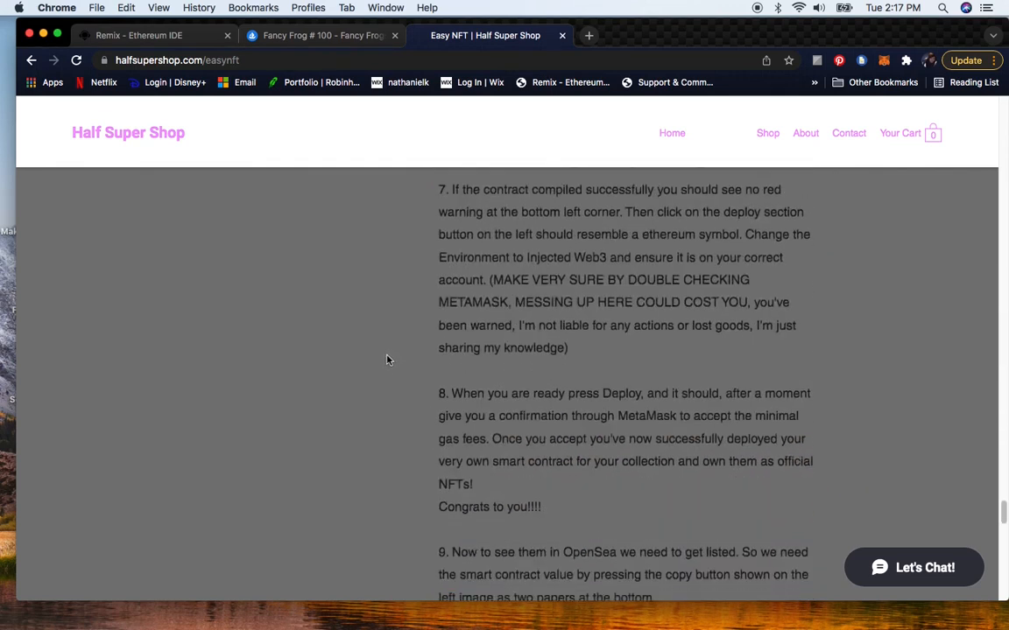
scroll(388, 358, down, 10)
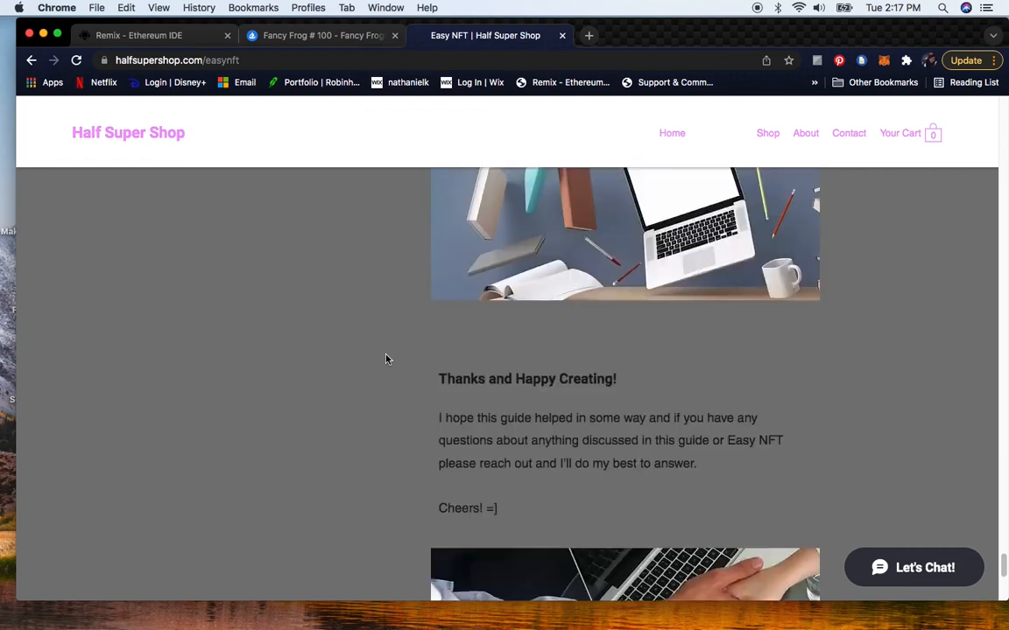
scroll(387, 359, up, 20)
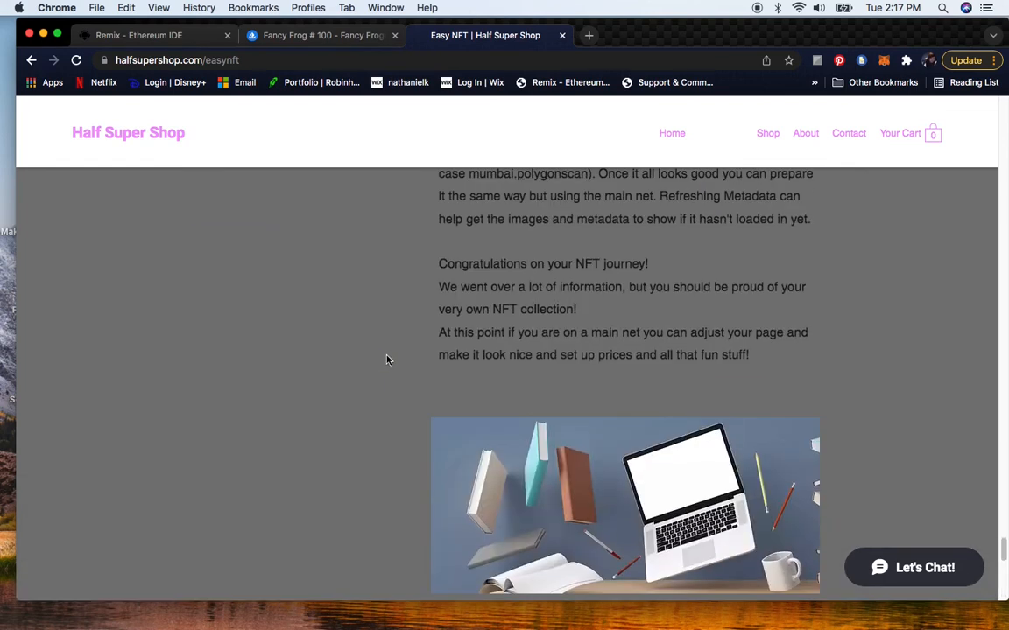
scroll(388, 359, up, 10)
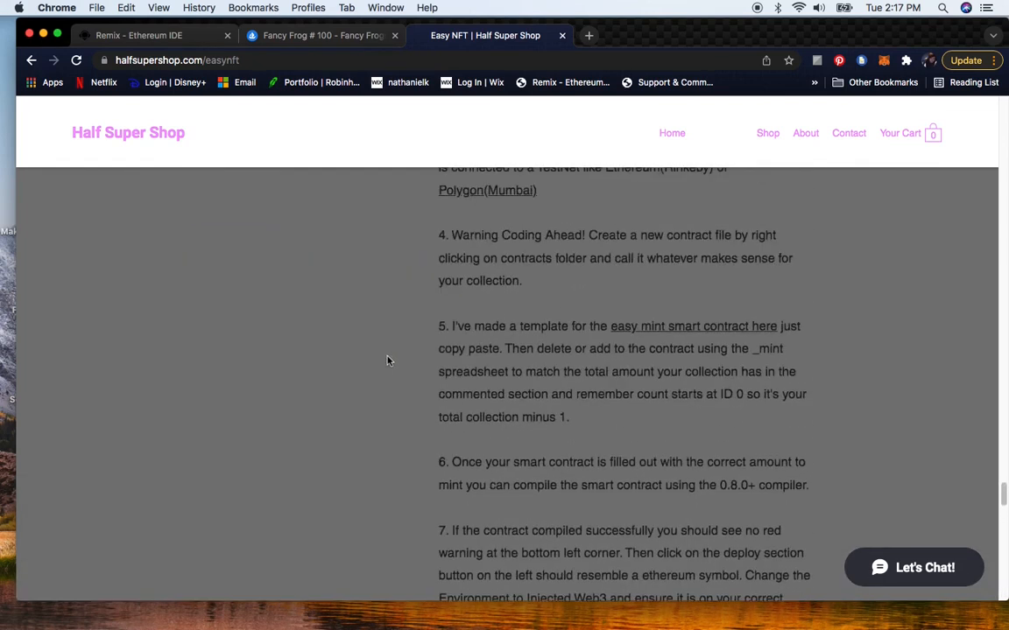
- Highlight the 'What I Personally Do For Bulk Minting' heading and read its numbered minting steps
drag(438, 270, 796, 272)
click(795, 272)
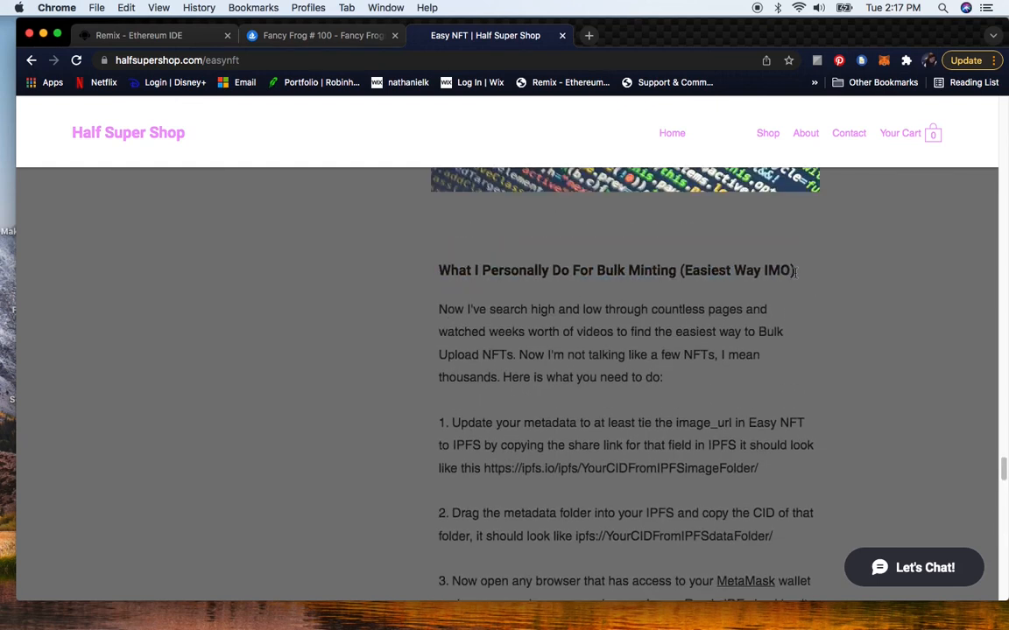
scroll(514, 354, down, 3)
scroll(477, 337, up, 3)
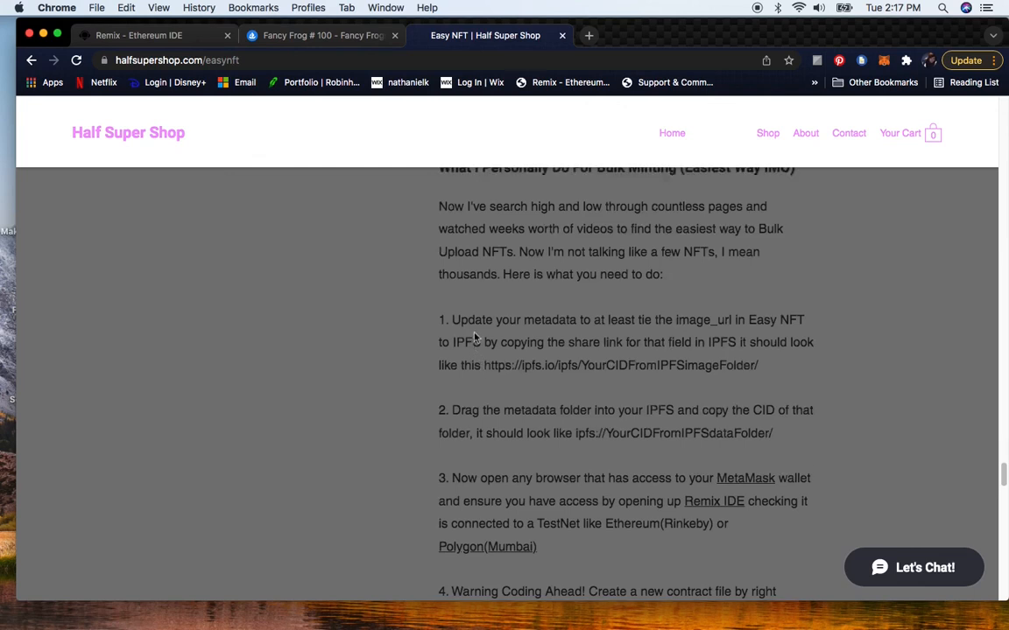
scroll(475, 337, up, 3)
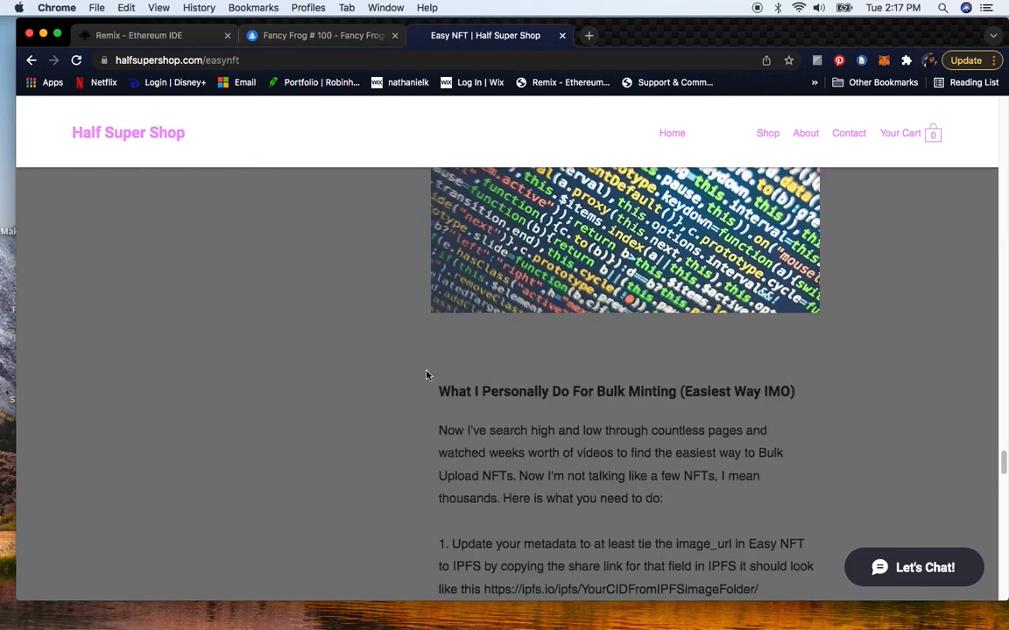
scroll(481, 387, down, 5)
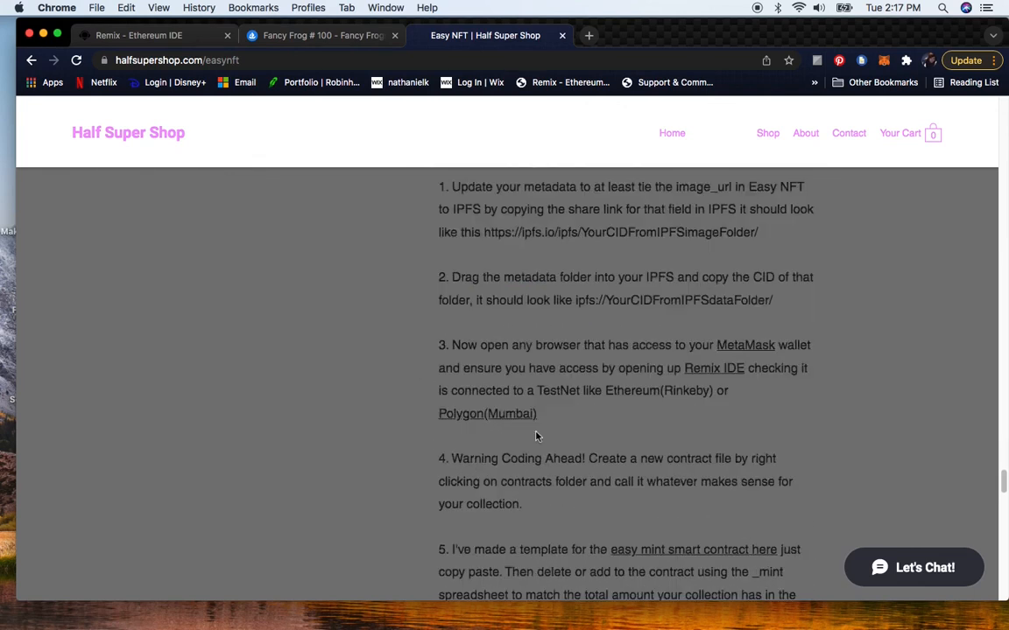
scroll(481, 387, up, 2)
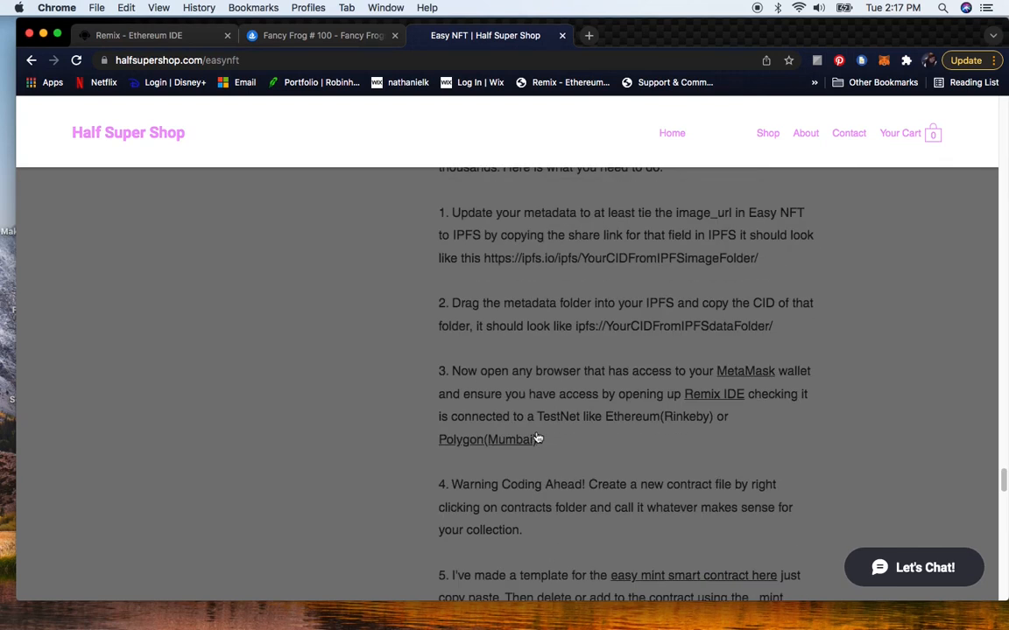
- Return to the OpenSea tab, open the Fancy Frogs Collection page and scroll through its items
click(278, 36)
scroll(399, 350, down, 2)
scroll(429, 328, up, 2)
click(497, 233)
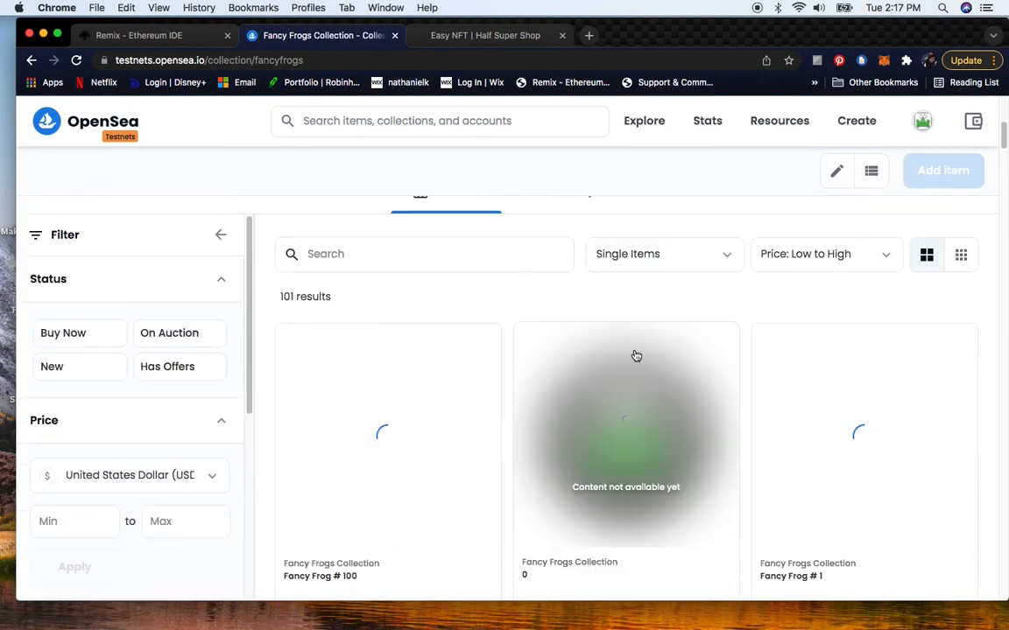
scroll(613, 349, down, 3)
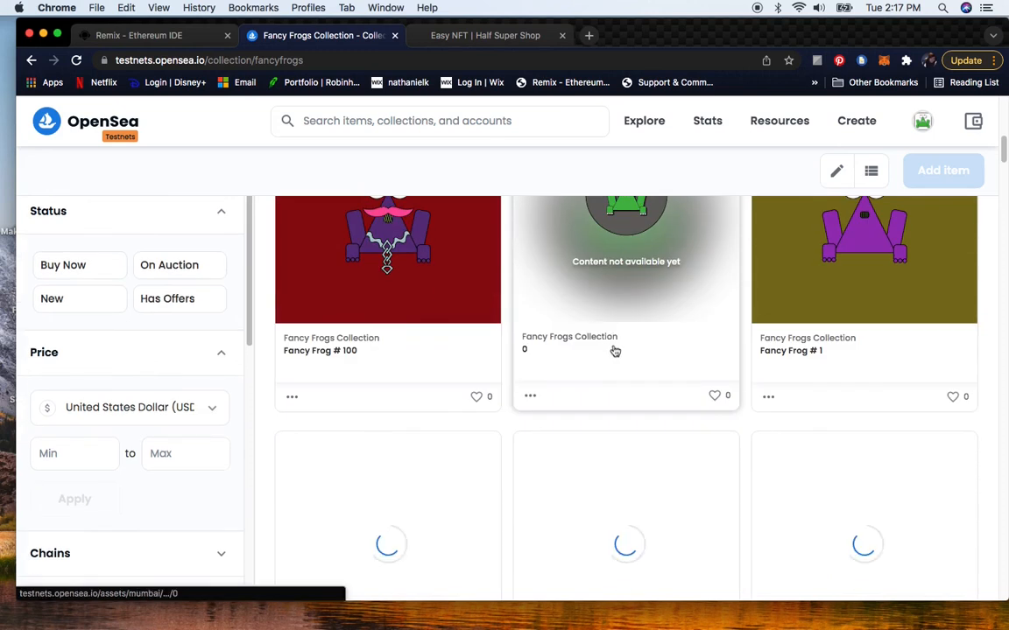
scroll(645, 361, down, 3)
scroll(646, 361, down, 3)
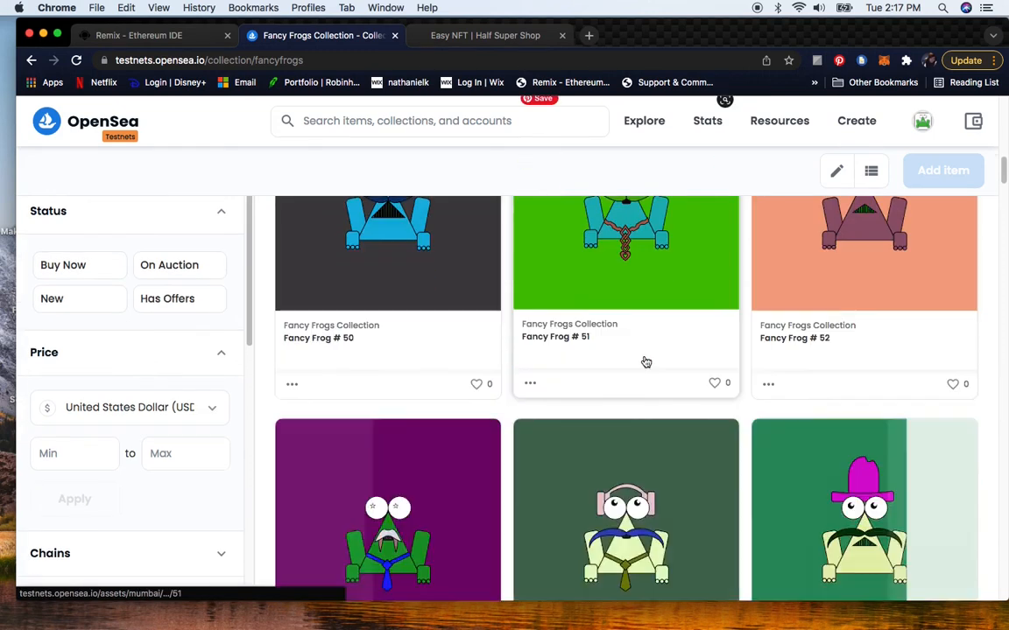
scroll(645, 362, down, 4)
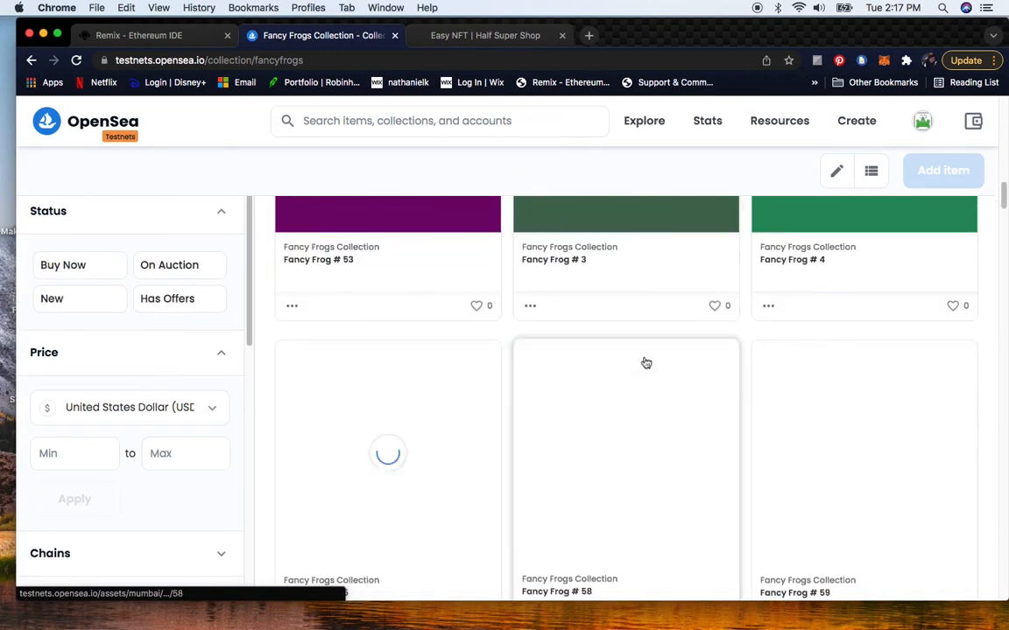
scroll(645, 362, down, 5)
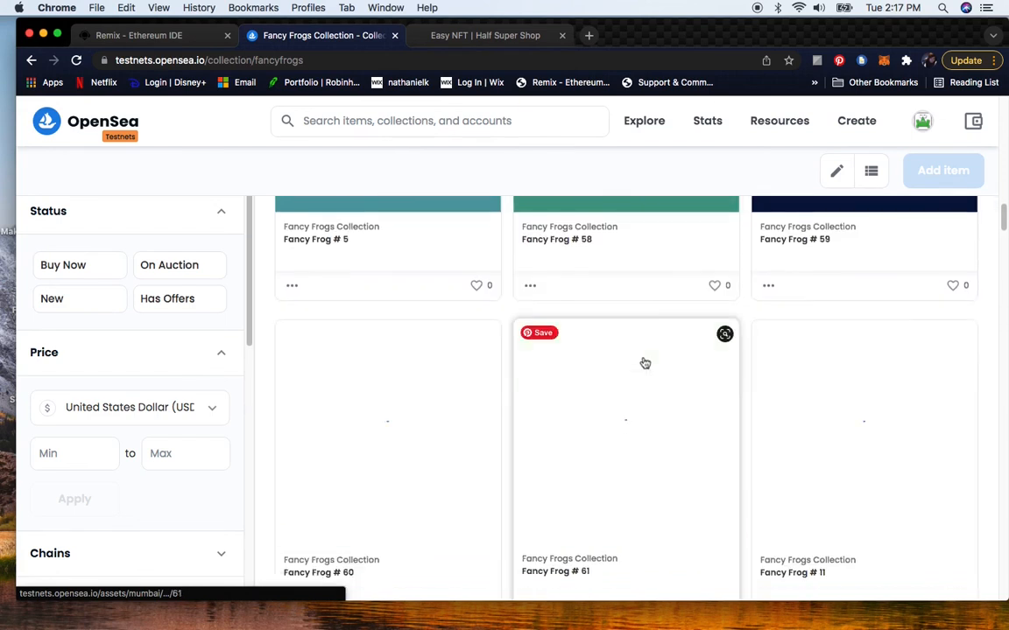
scroll(645, 362, down, 5)
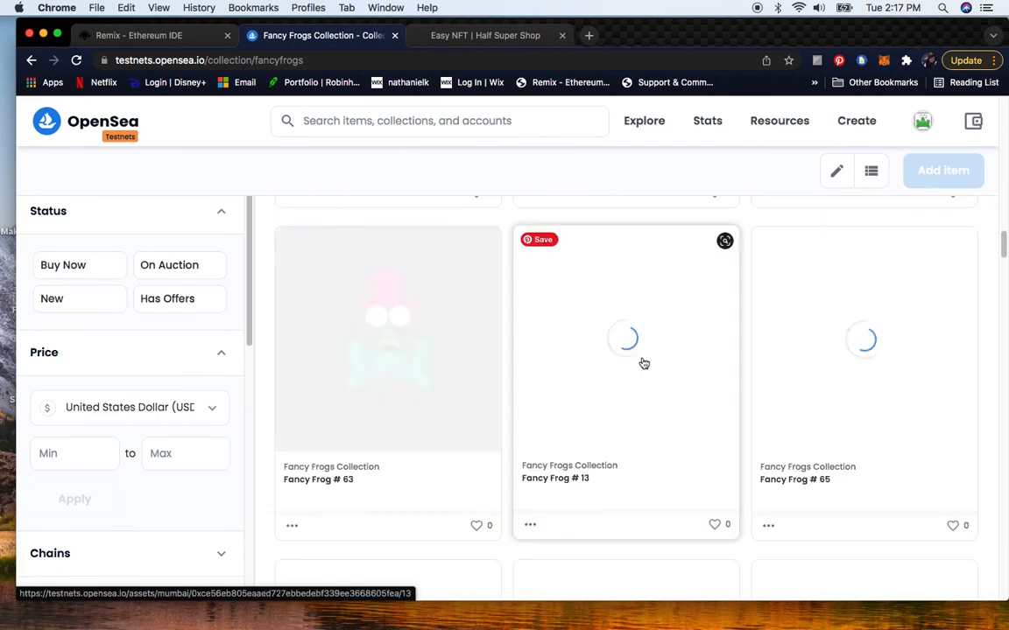
scroll(643, 363, down, 5)
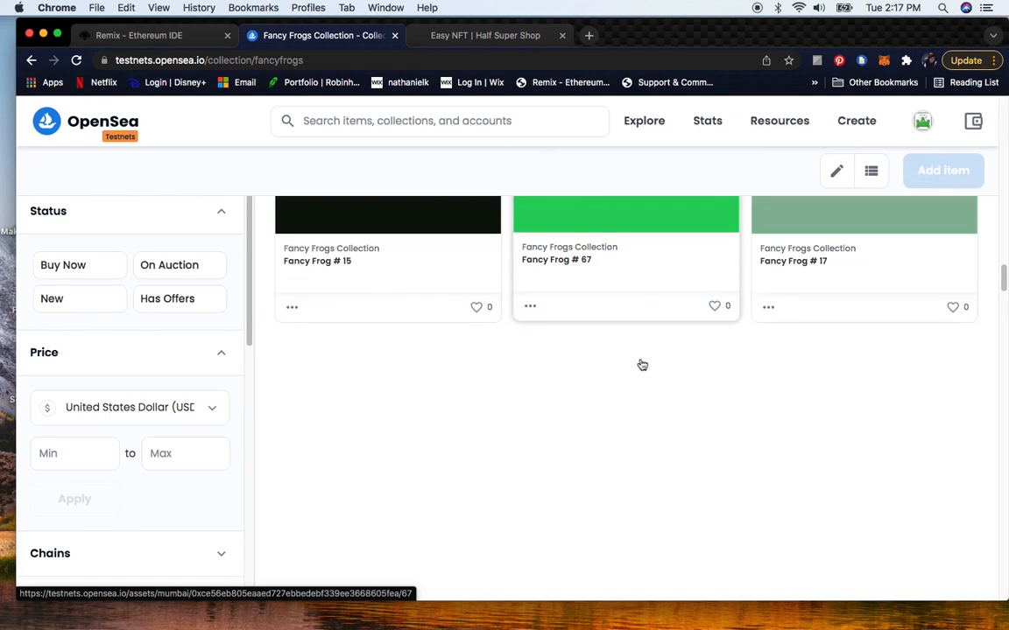
scroll(642, 364, down, 2)
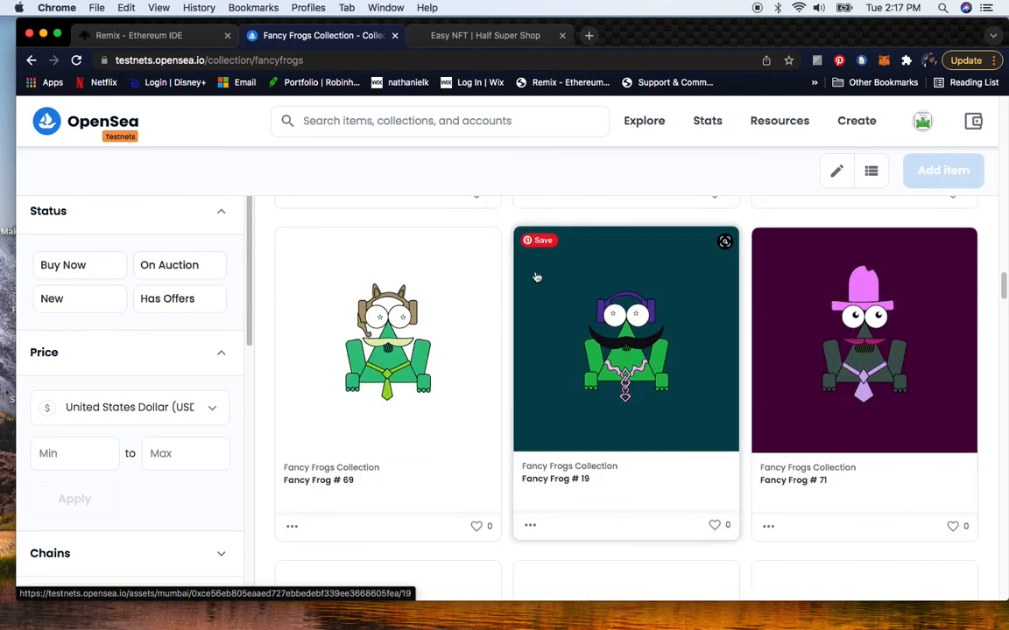
scroll(524, 263, down, 5)
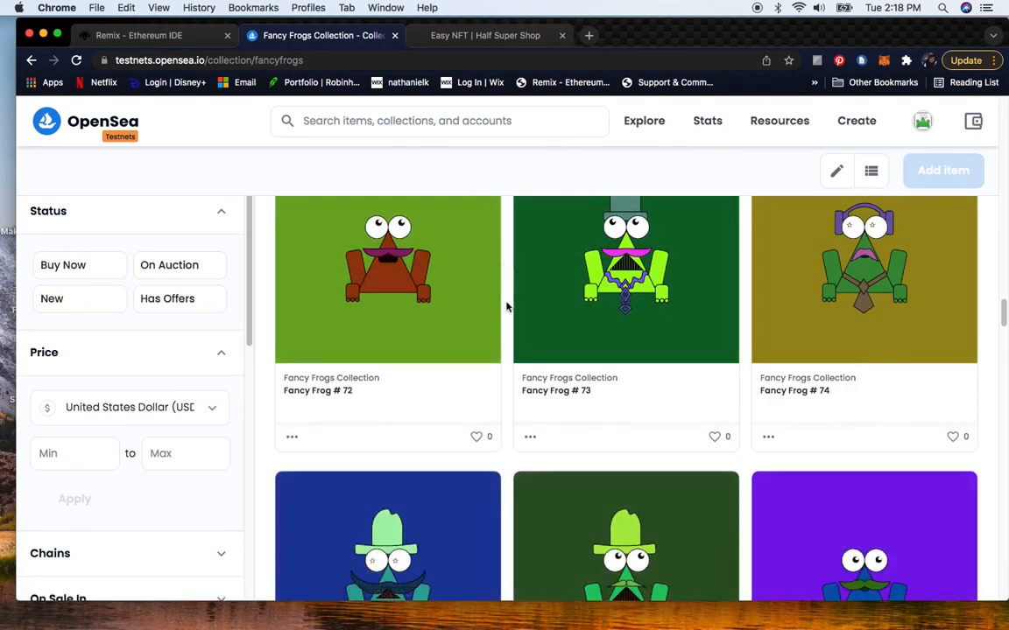
- Scroll through the Fancy Frogs Collection items to examine the minted frogs further down the list
scroll(507, 357, down, 3)
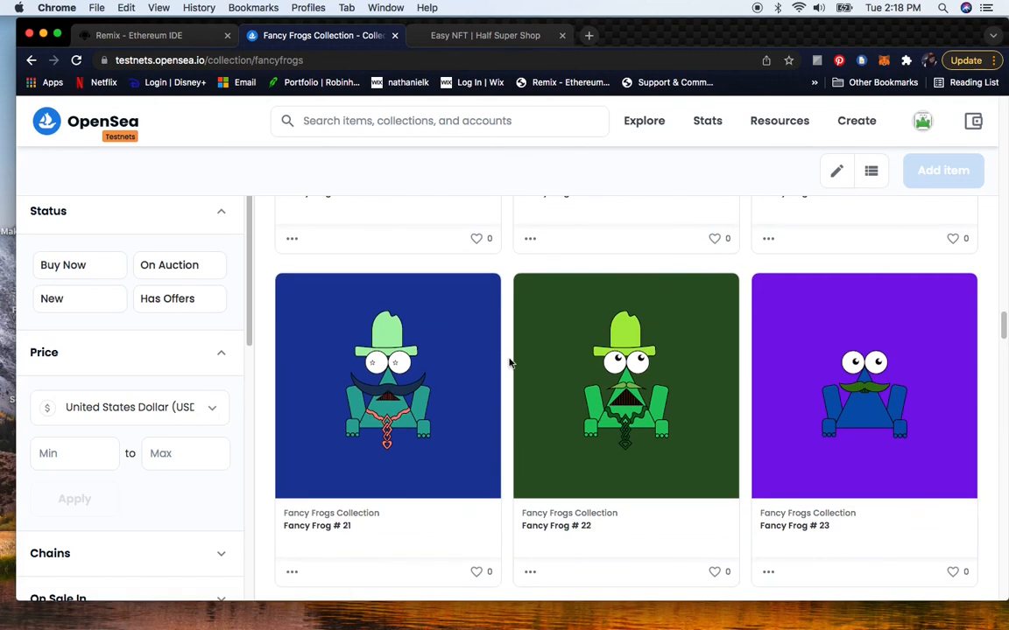
scroll(509, 366, down, 4)
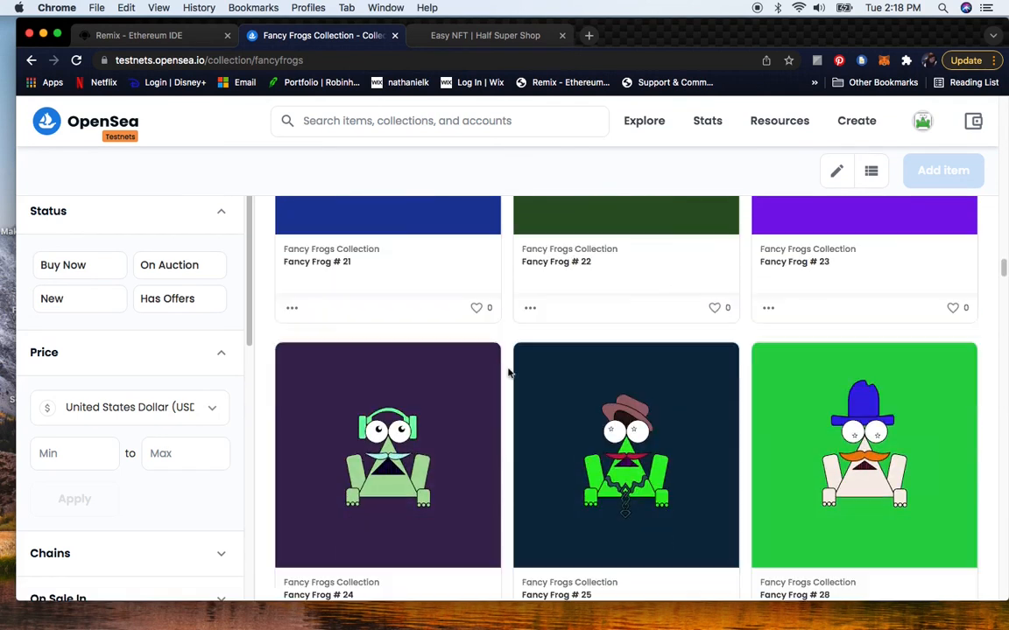
scroll(507, 372, down, 3)
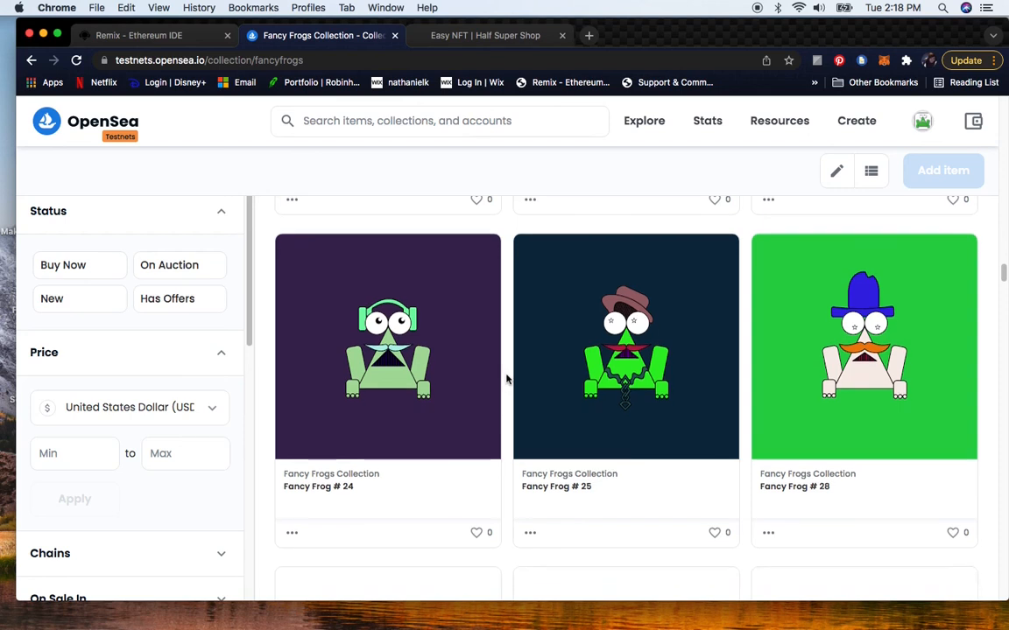
scroll(506, 379, down, 7)
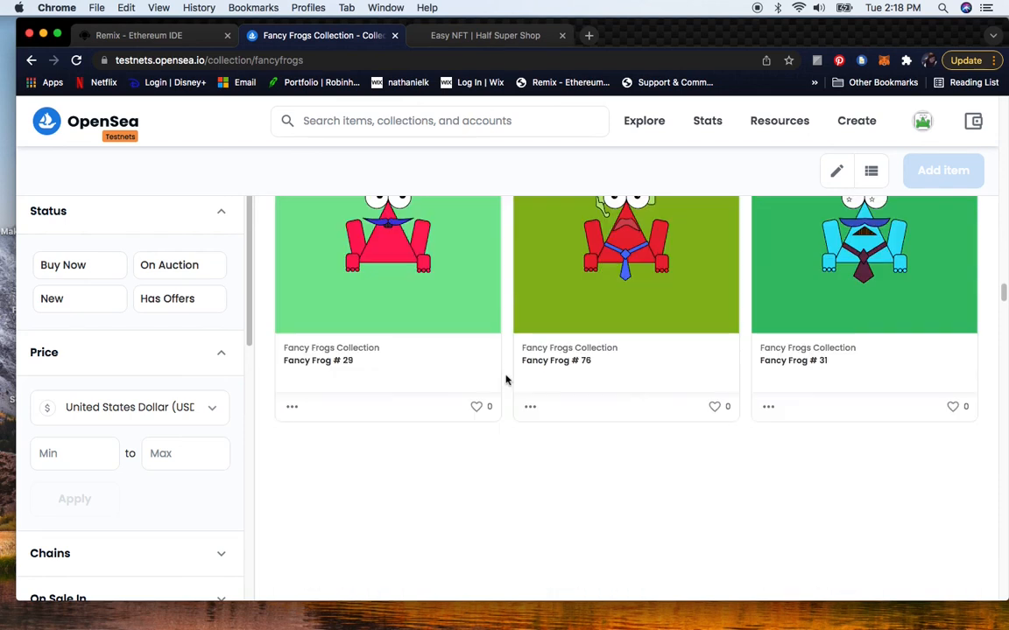
scroll(507, 385, down, 6)
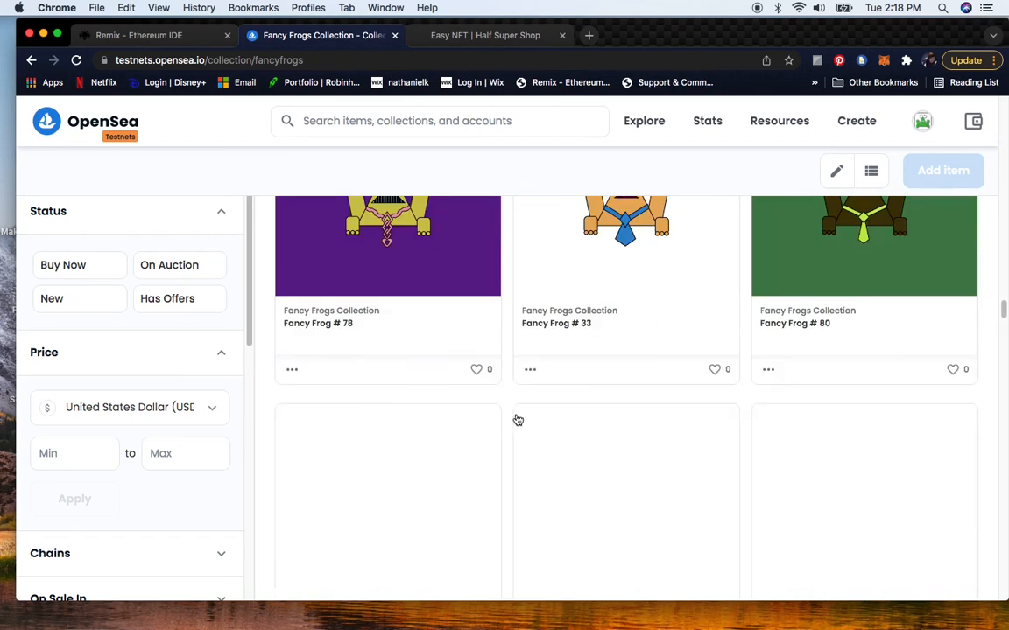
scroll(506, 289, down, 3)
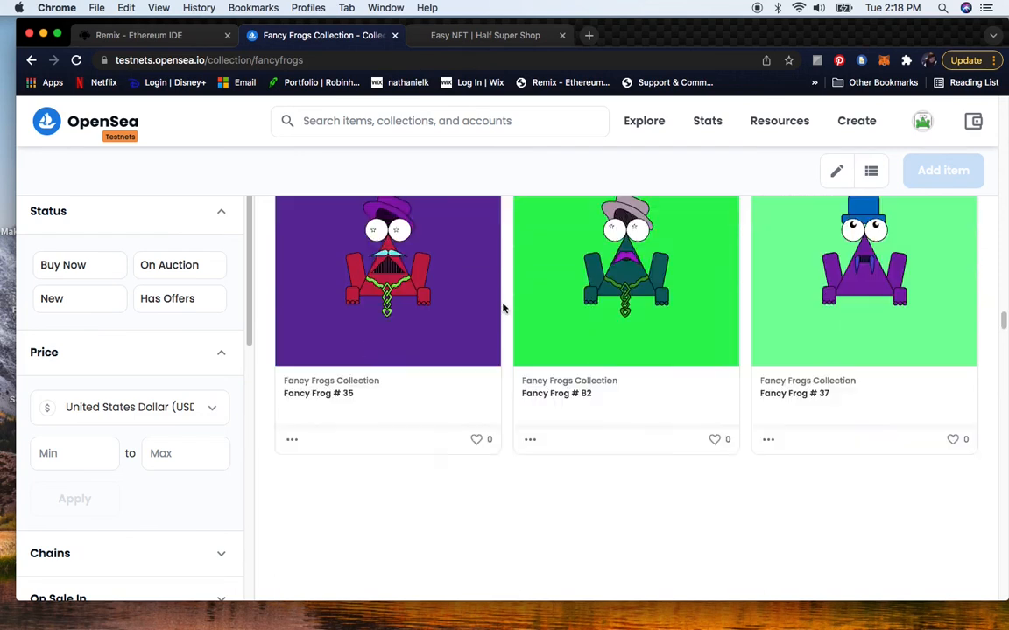
scroll(503, 308, down, 4)
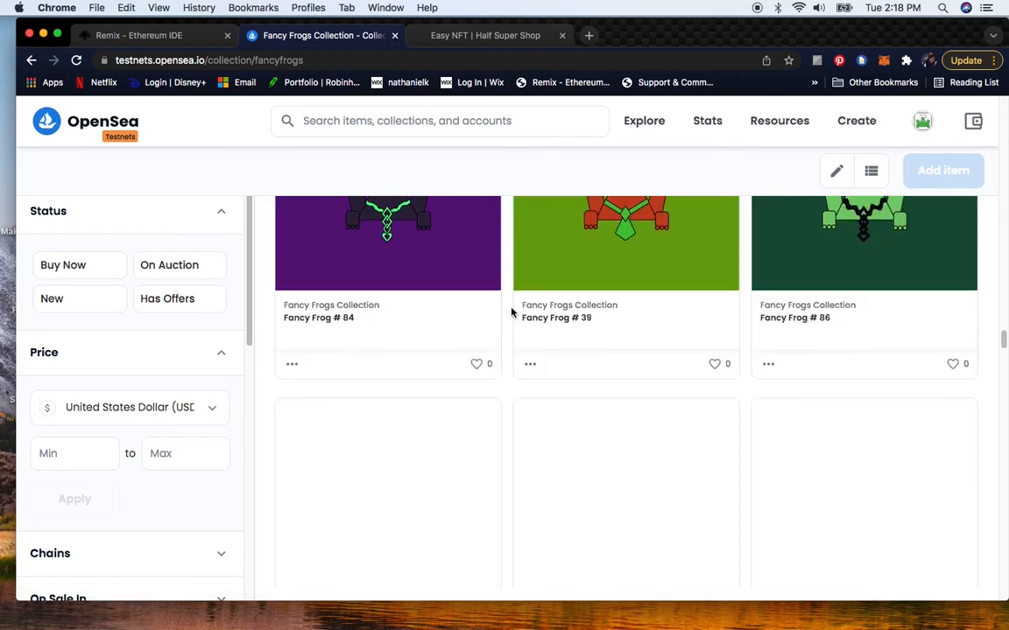
scroll(526, 377, down, 2)
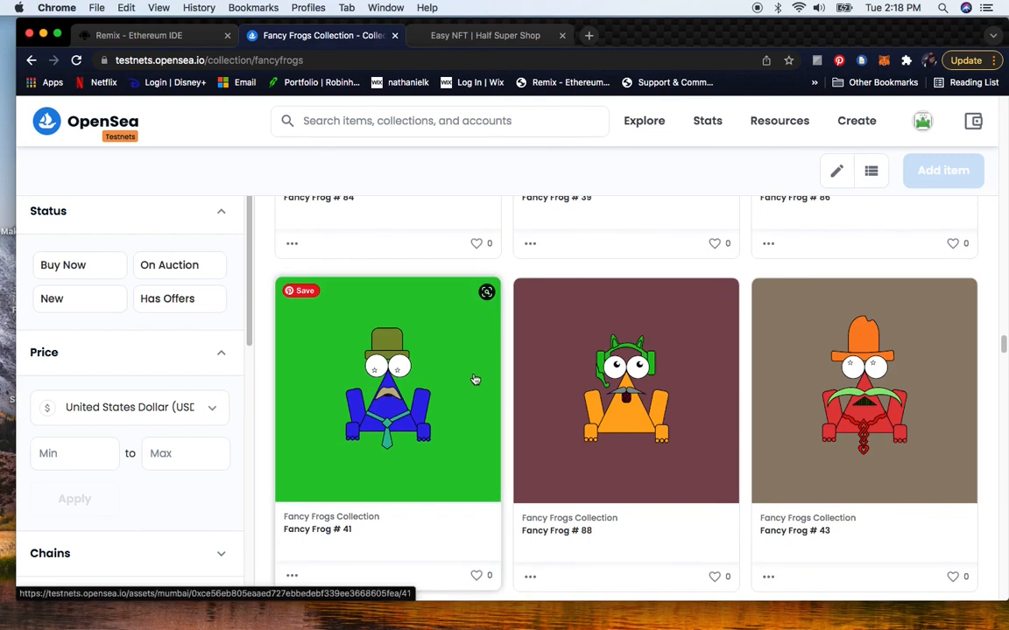
scroll(509, 373, down, 4)
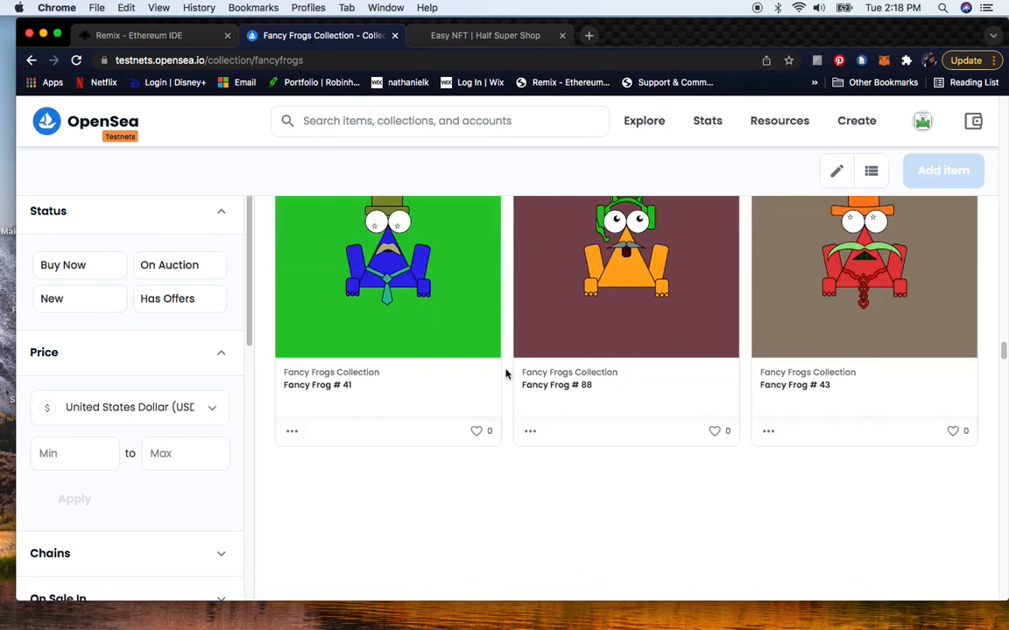
scroll(500, 387, down, 2)
scroll(500, 389, down, 5)
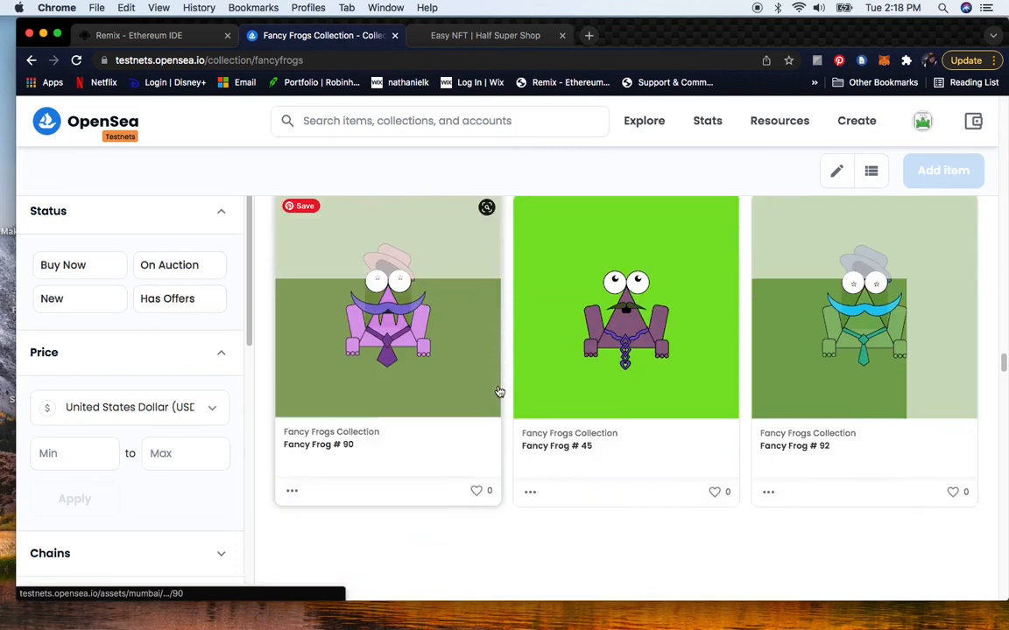
scroll(500, 406, down, 5)
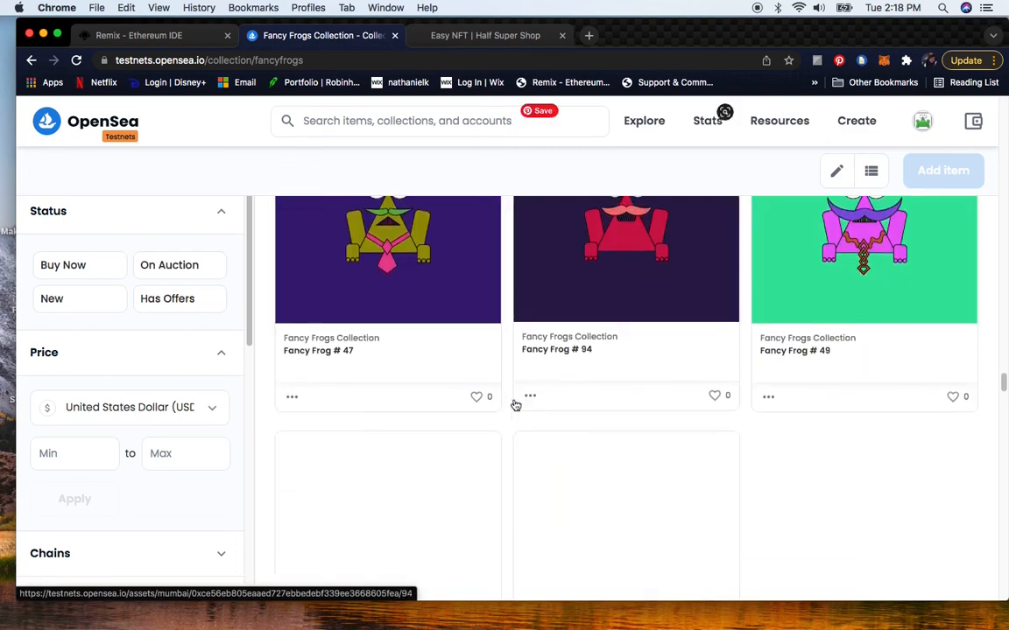
scroll(508, 409, down, 10)
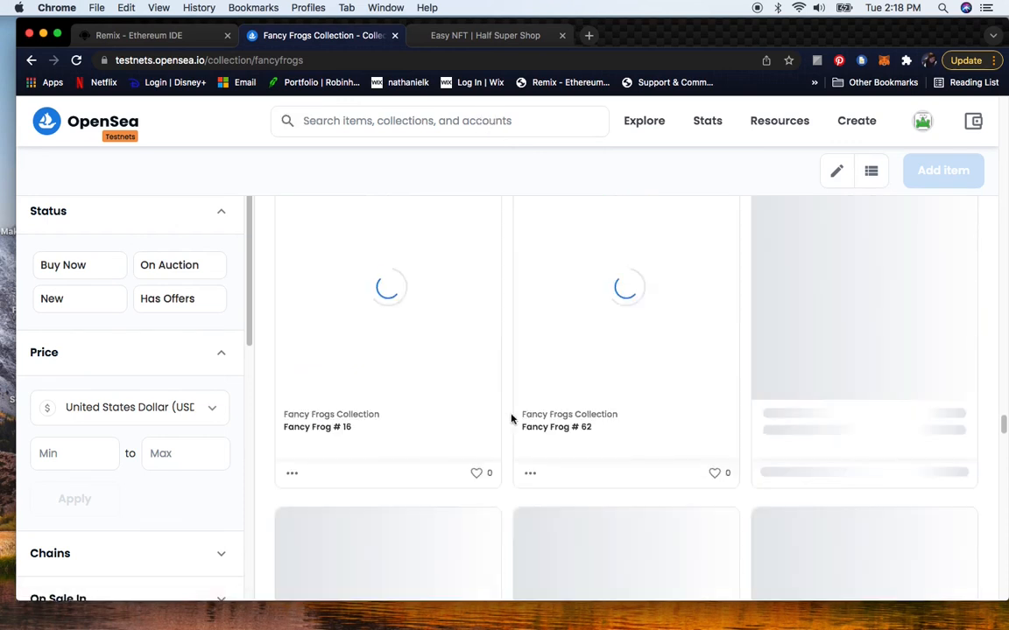
scroll(512, 418, down, 2)
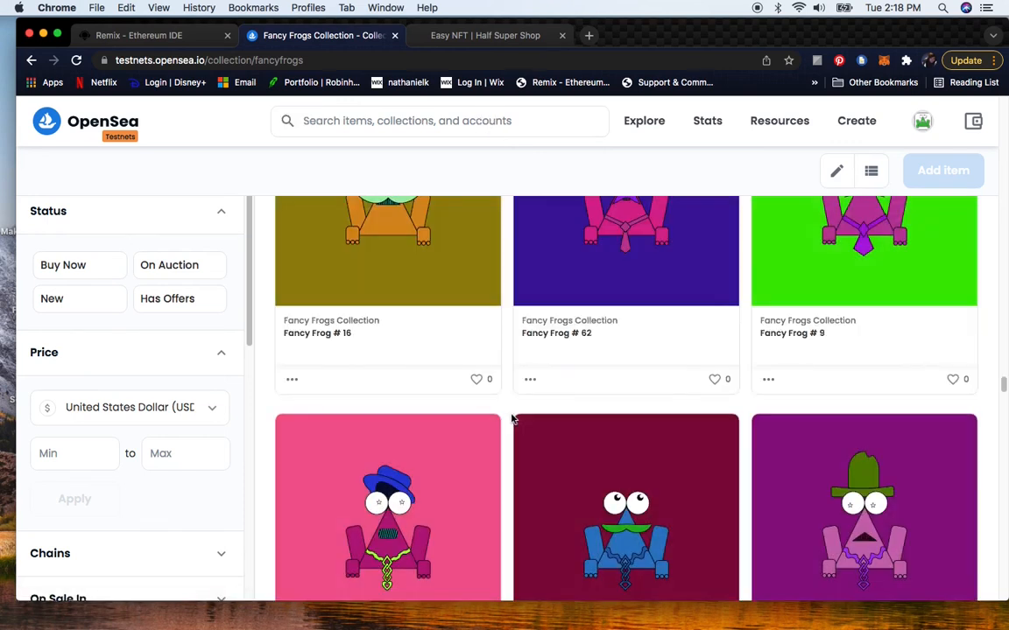
scroll(512, 419, down, 2)
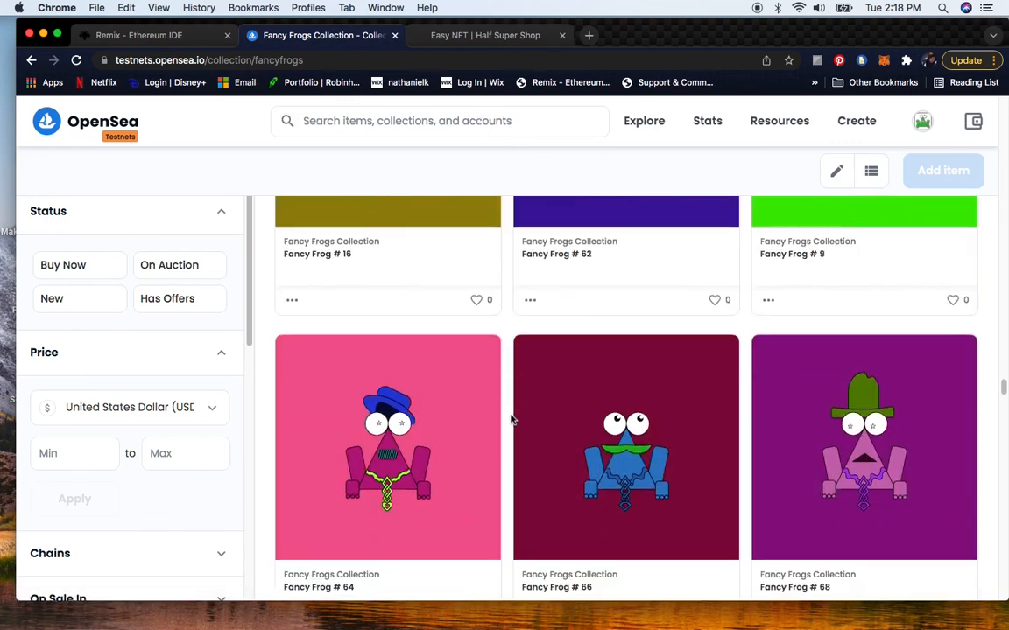
- Switch to the Easy NFT guide tab and read its final minting steps and closing notes
click(470, 39)
scroll(514, 396, up, 6)
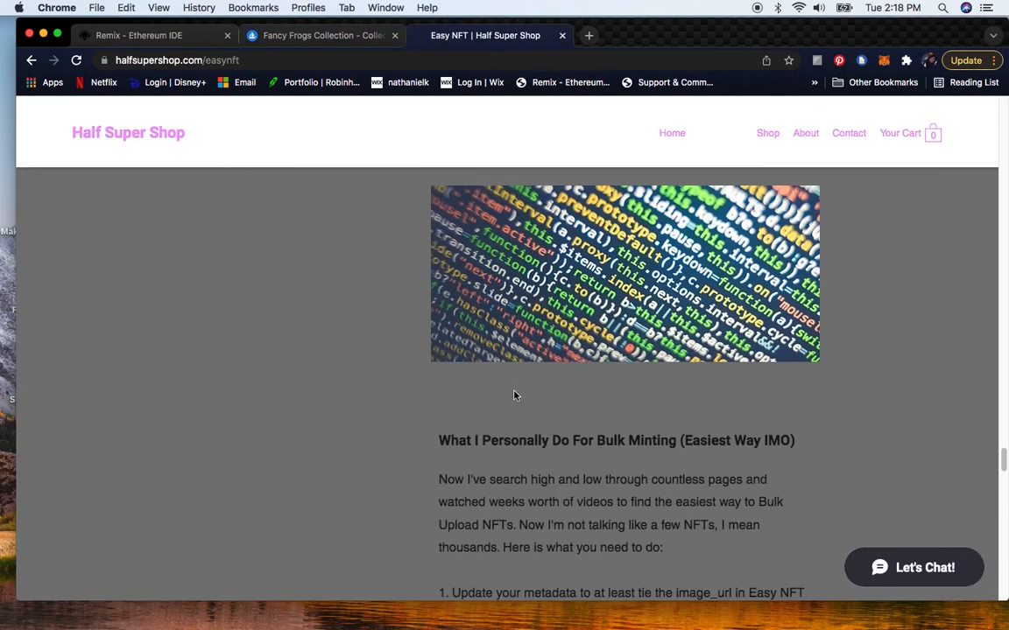
scroll(514, 395, down, 8)
scroll(507, 395, down, 12)
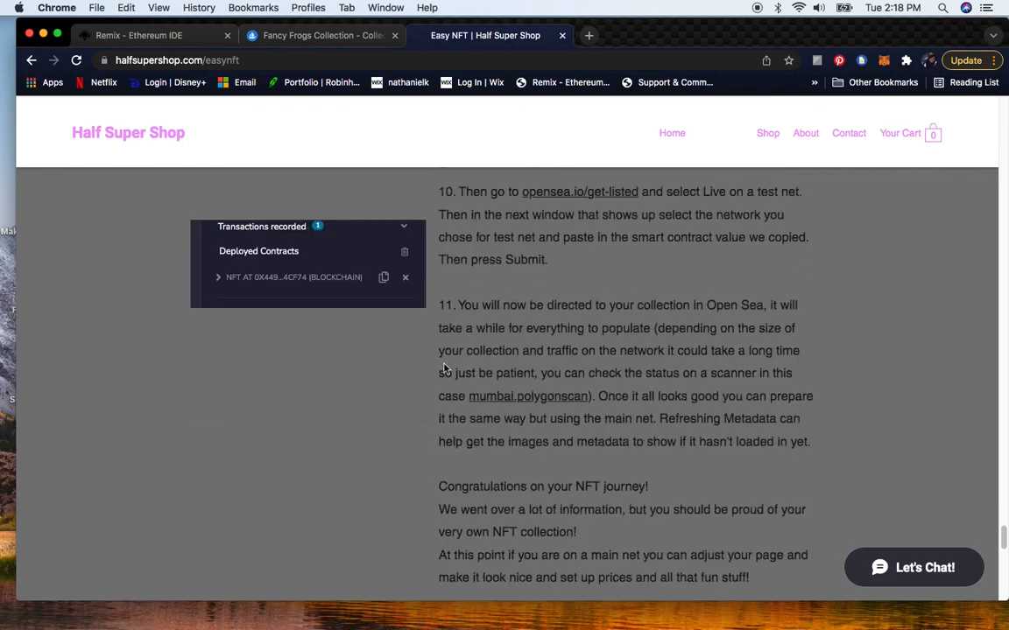
scroll(445, 370, down, 2)
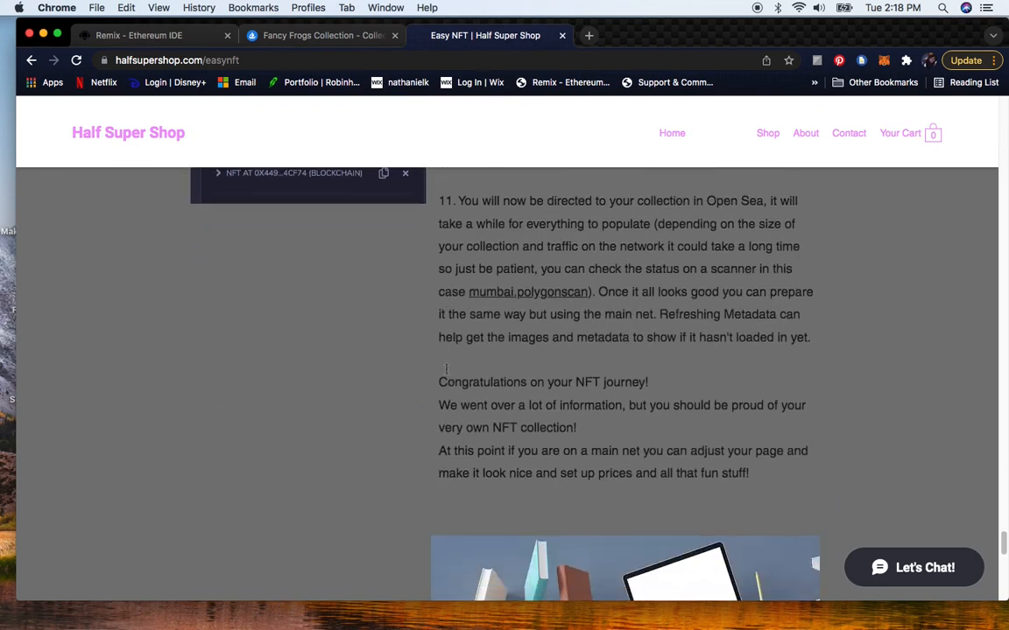
scroll(420, 394, down, 1)
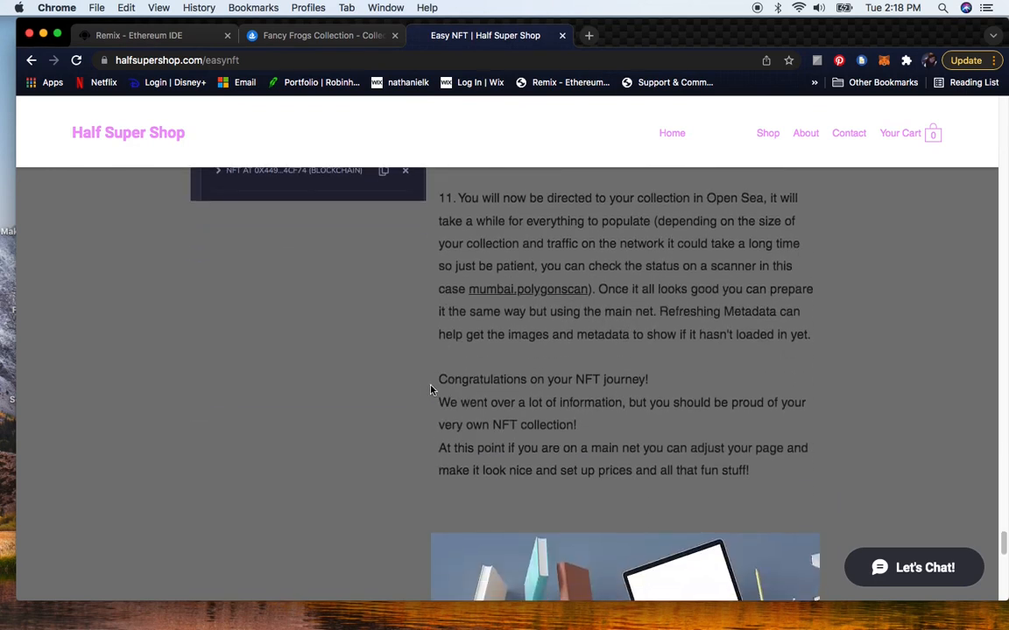